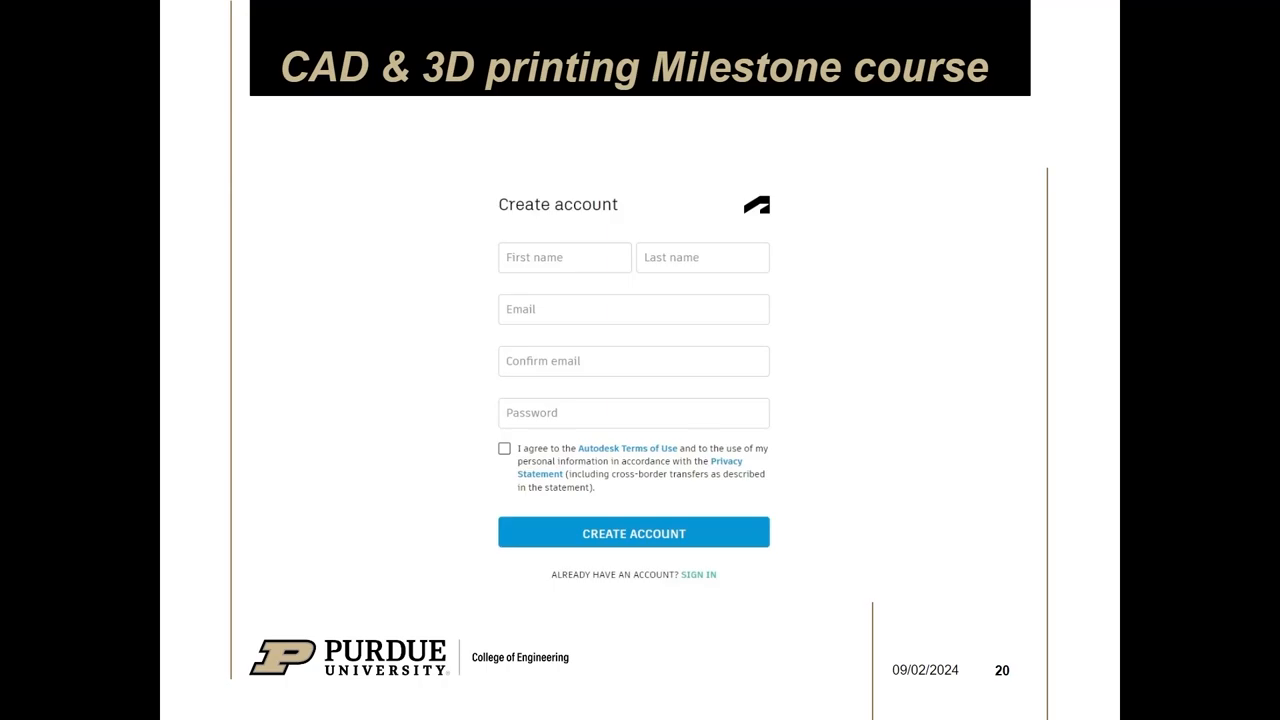
- Switch between the account-creation slide and Discord's resources channel to show where the Autodesk registration link is posted
key("alt+Tab")
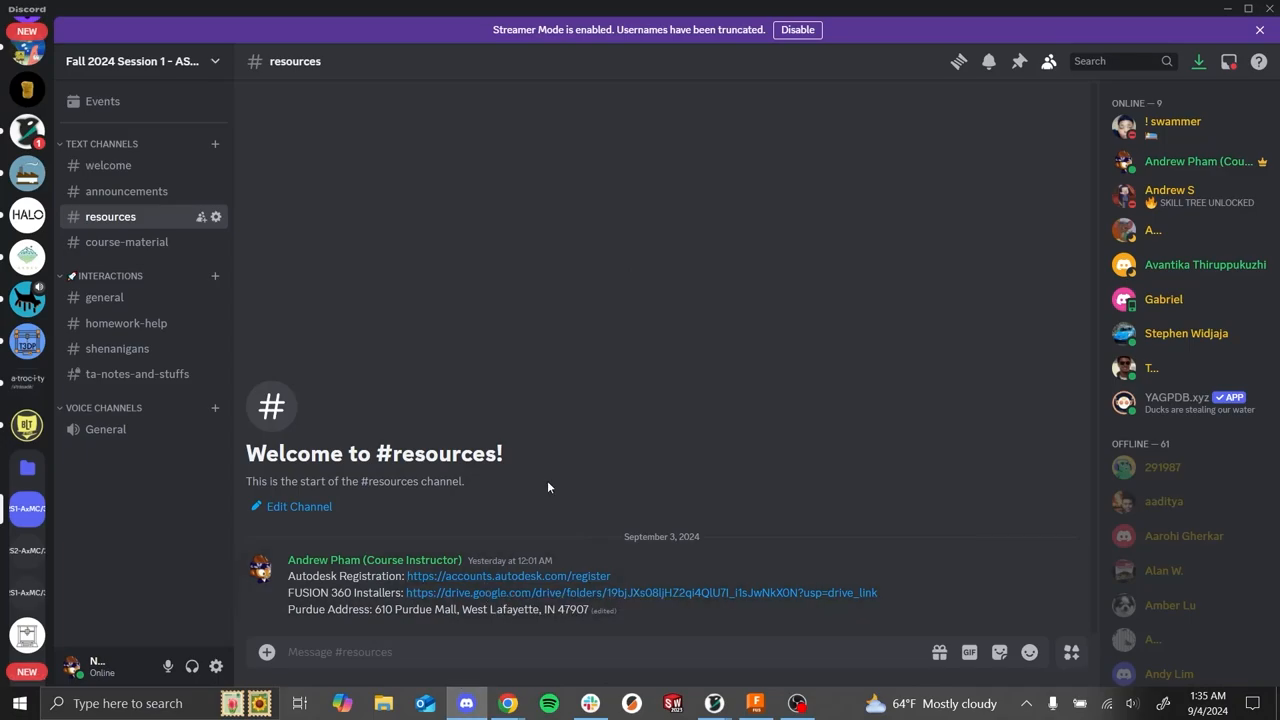
key("alt+Tab")
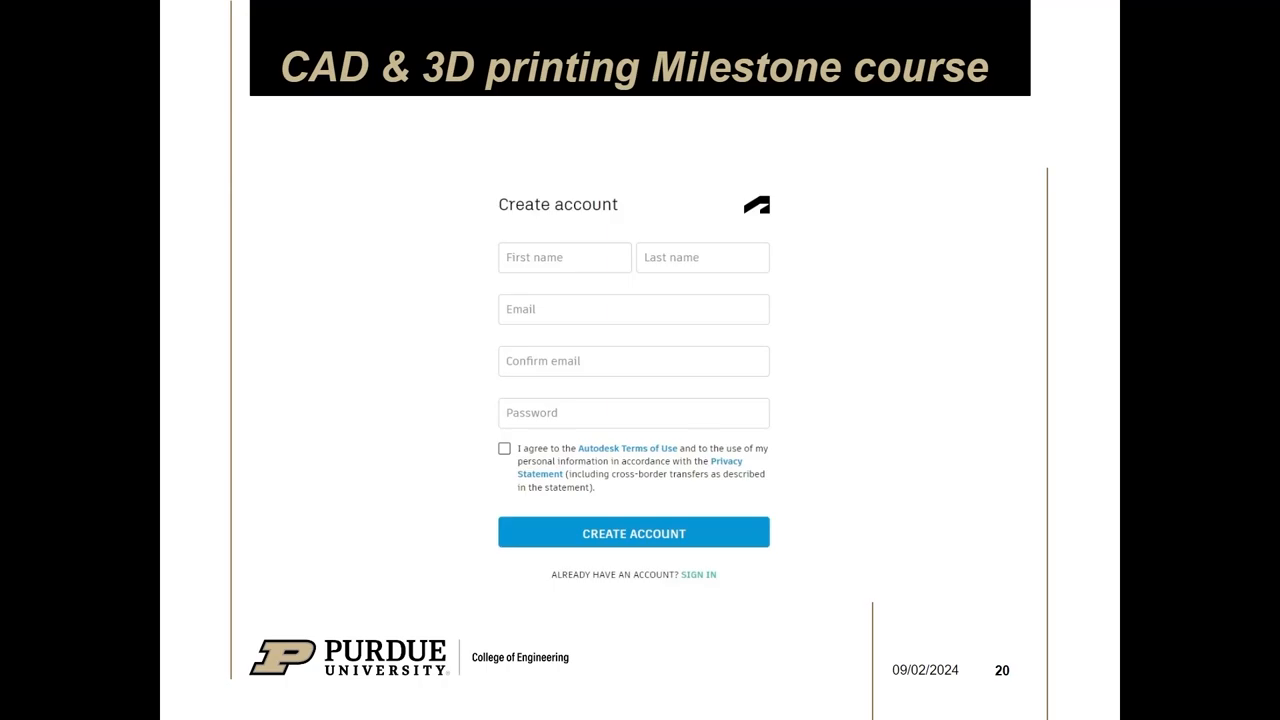
key("alt+Tab")
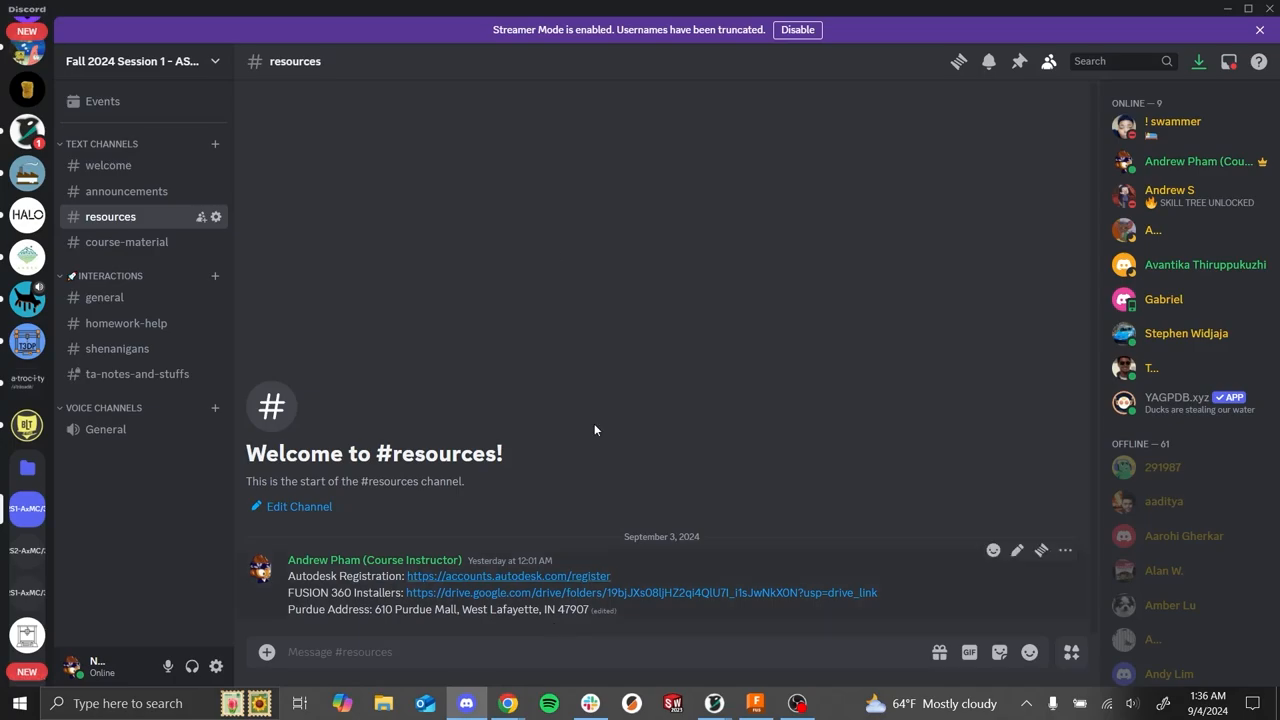
key("alt+Tab")
left_click(502, 259)
key("alt+Tab")
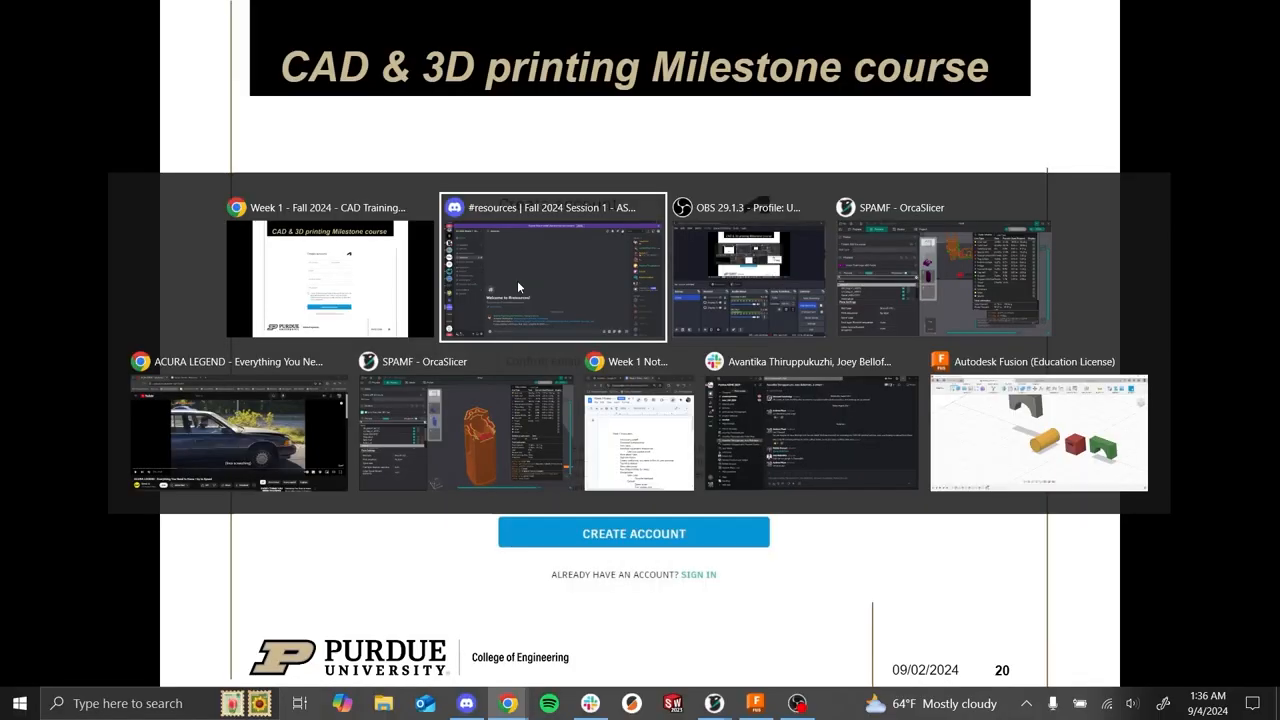
left_click(517, 280)
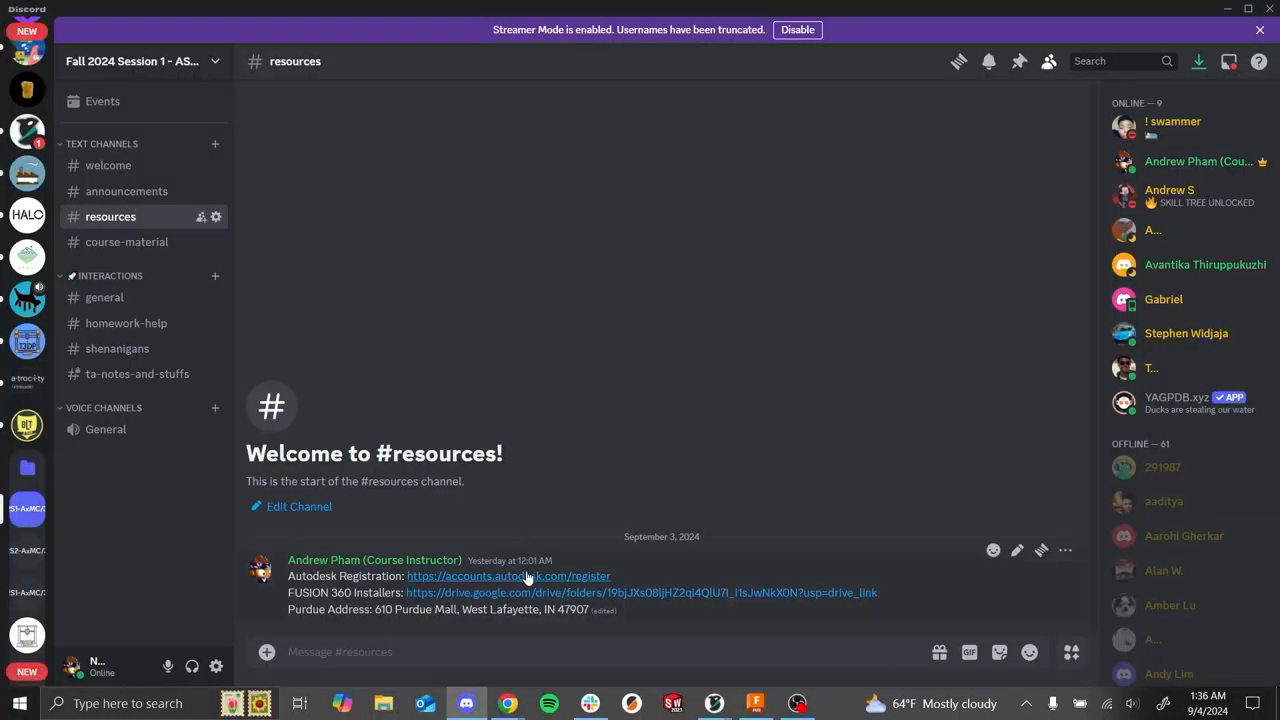
key("alt+Tab")
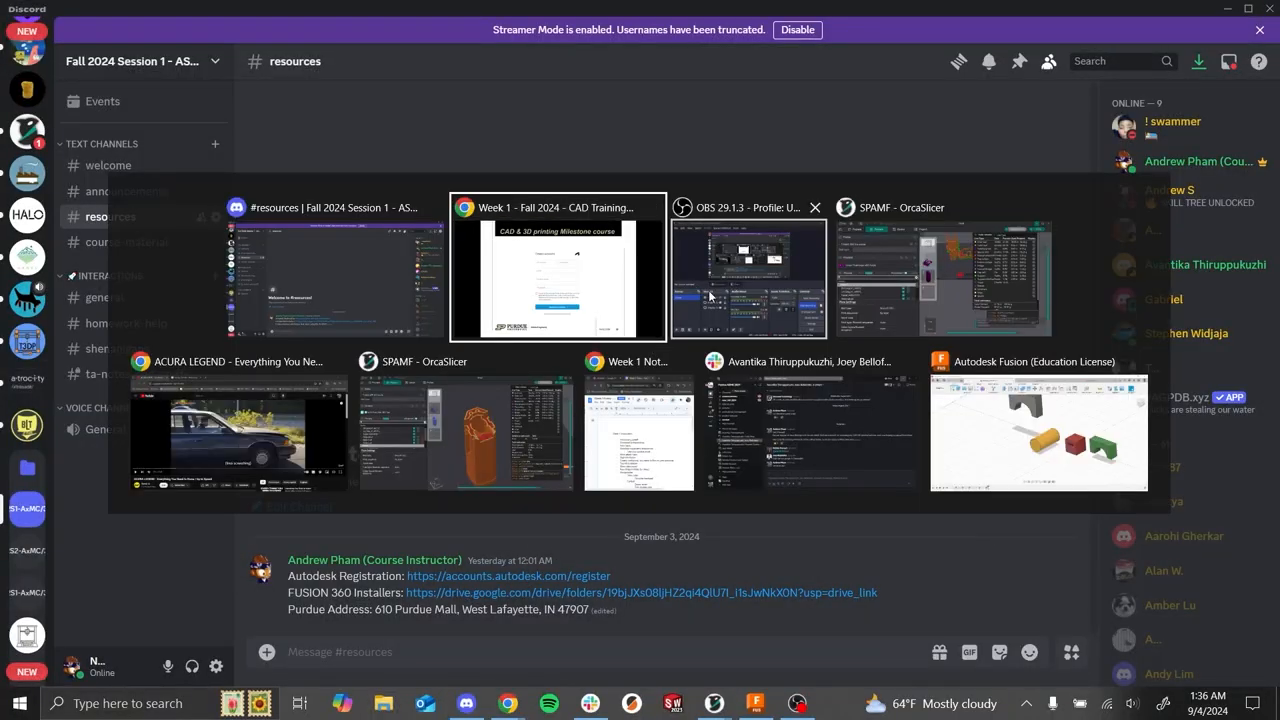
left_click(590, 308)
key("alt+Tab")
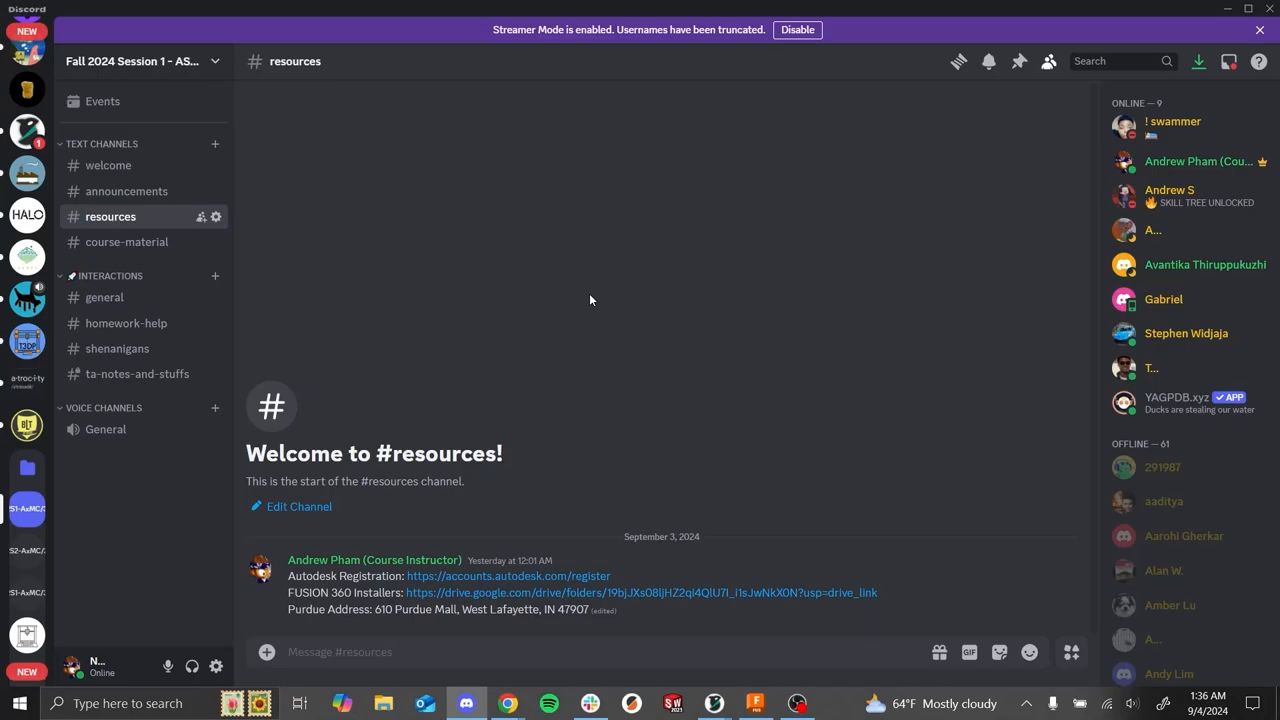
- Return to Chrome, leave the slideshow, and open Autodesk's education software overview page in a new browser tab
key("alt+Tab")
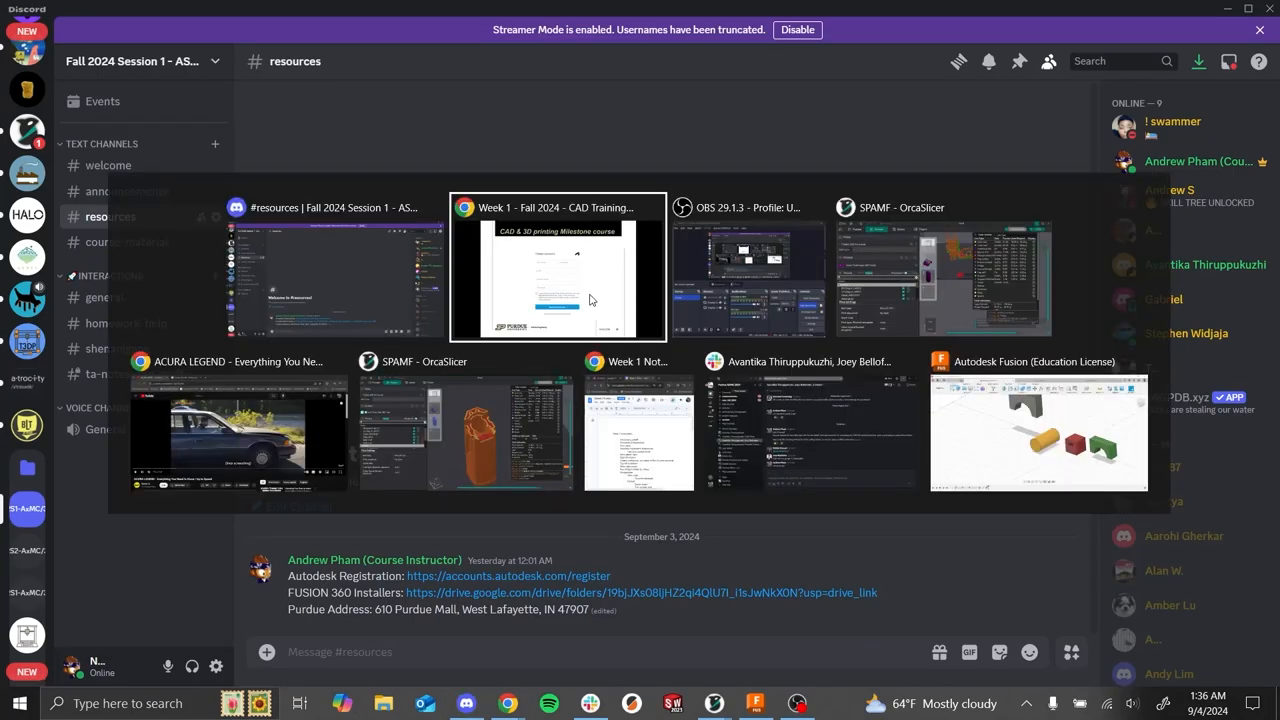
key("Escape")
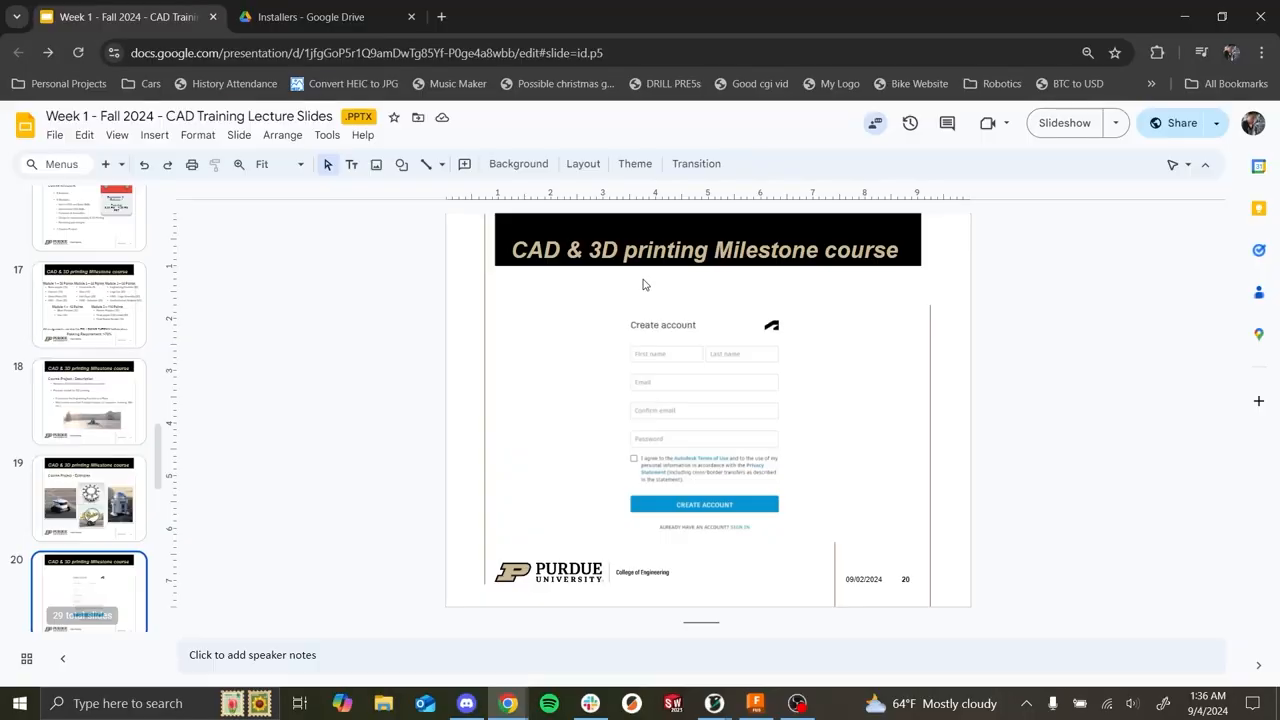
key("ctrl+t")
type("au")
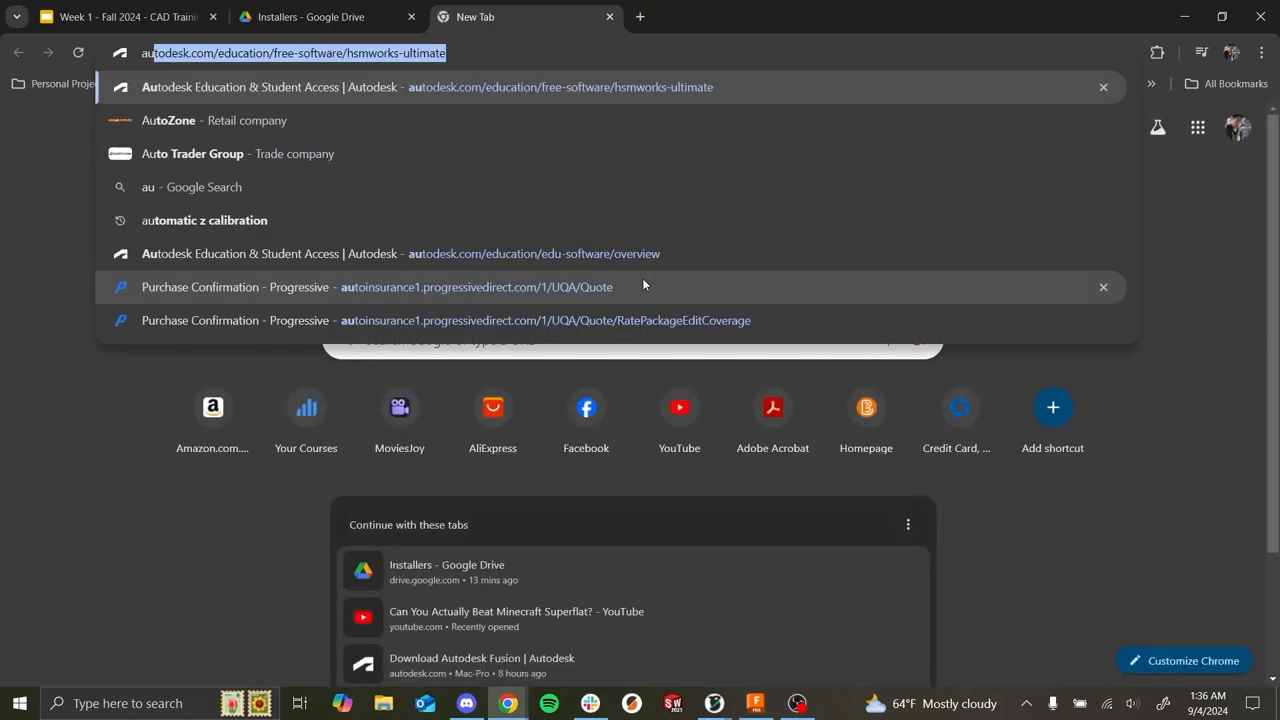
key("Return")
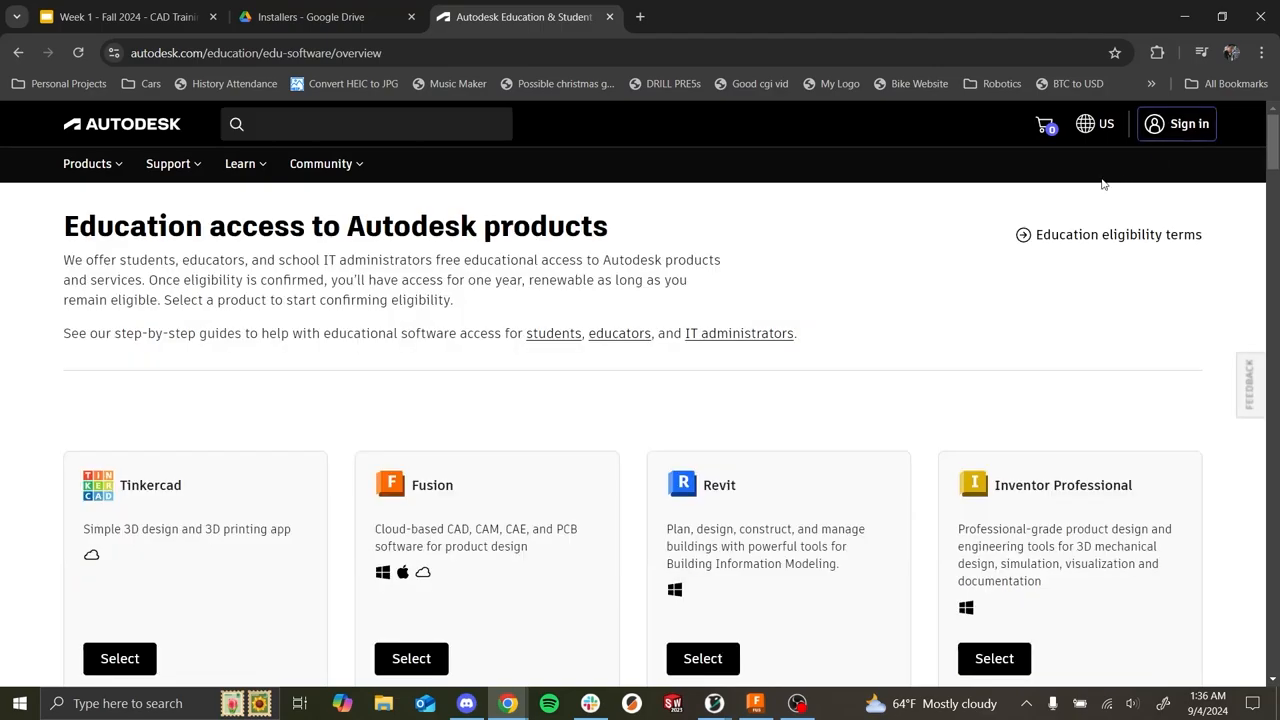
- Sign in to the Autodesk account and open its products and services page
left_click(1150, 138)
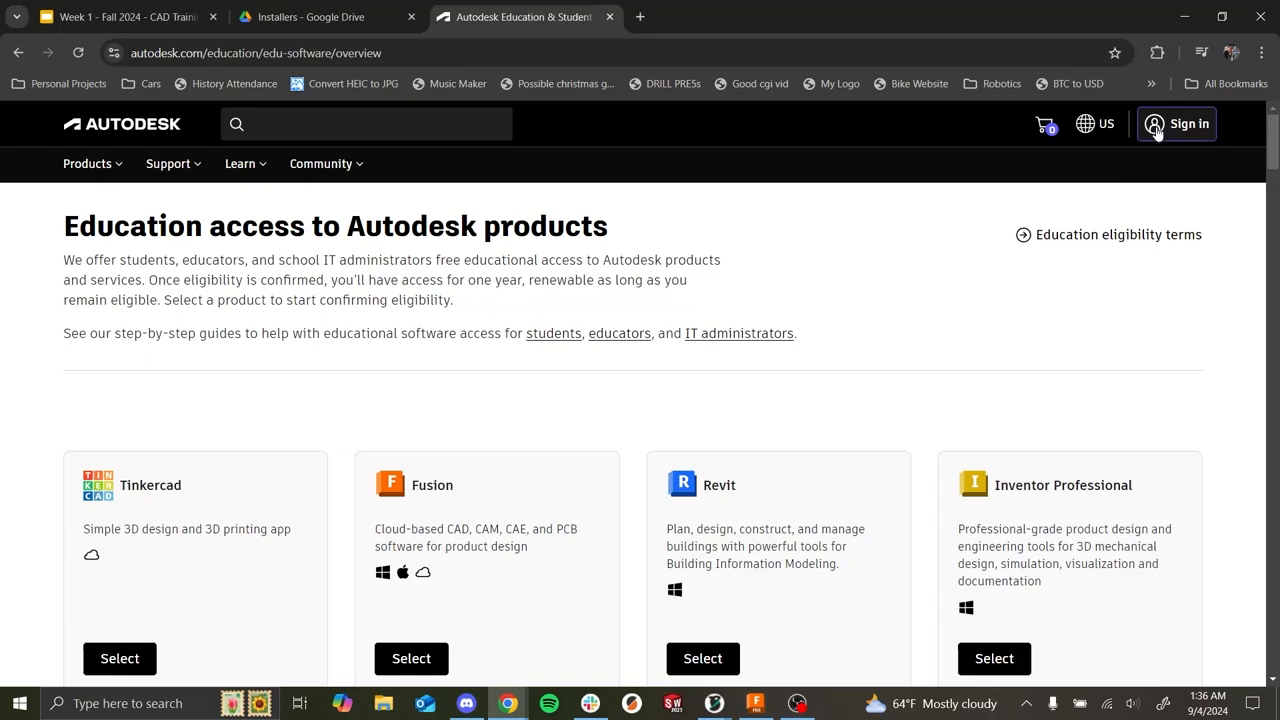
left_click(1156, 234)
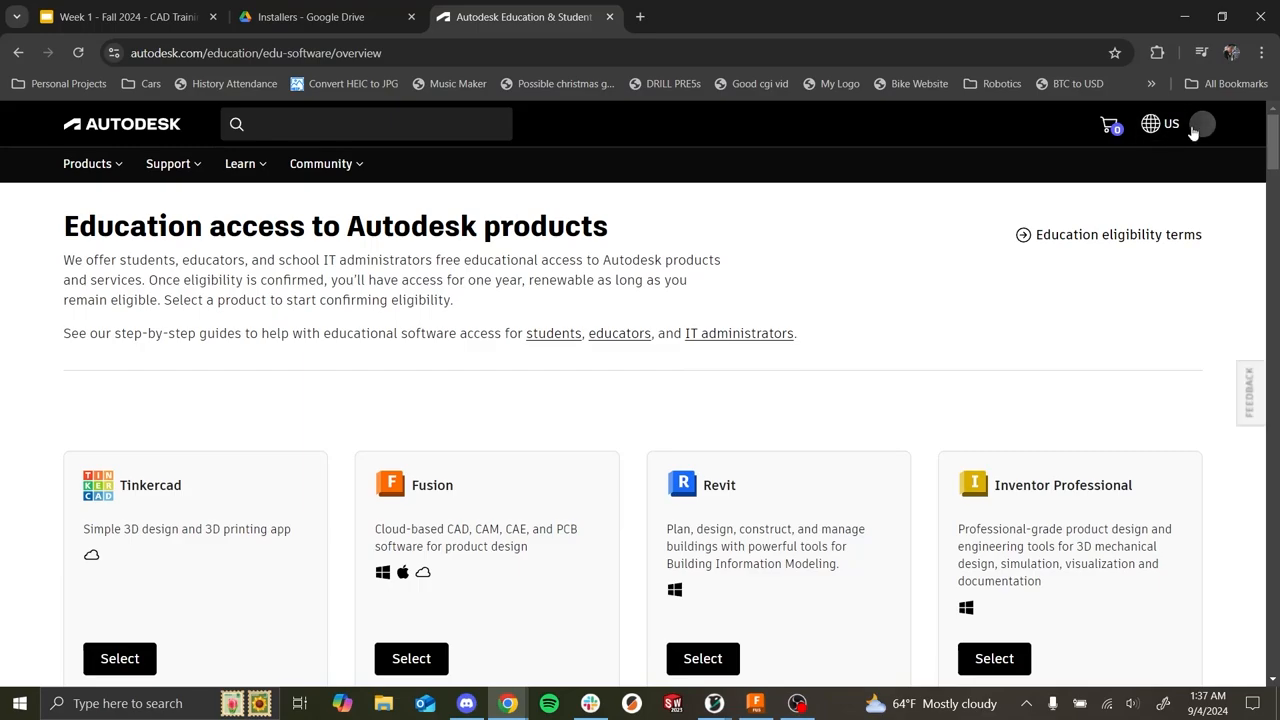
left_click(1197, 128)
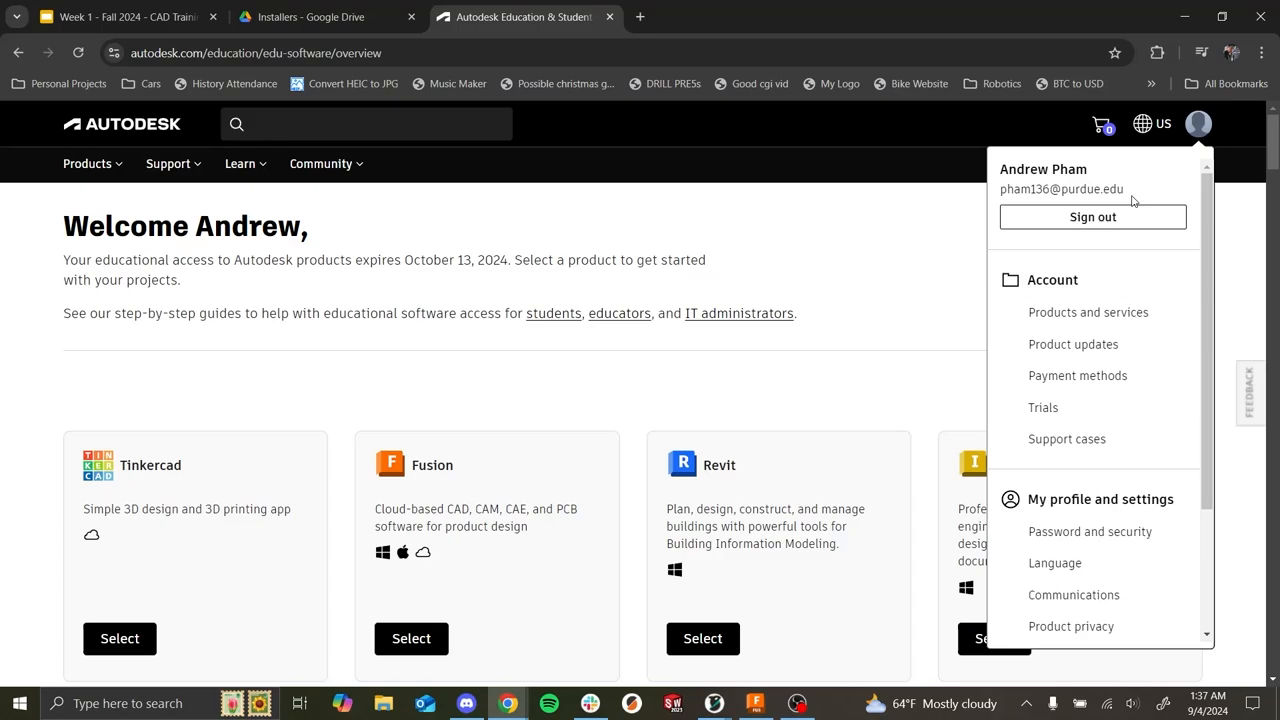
left_click(1126, 316)
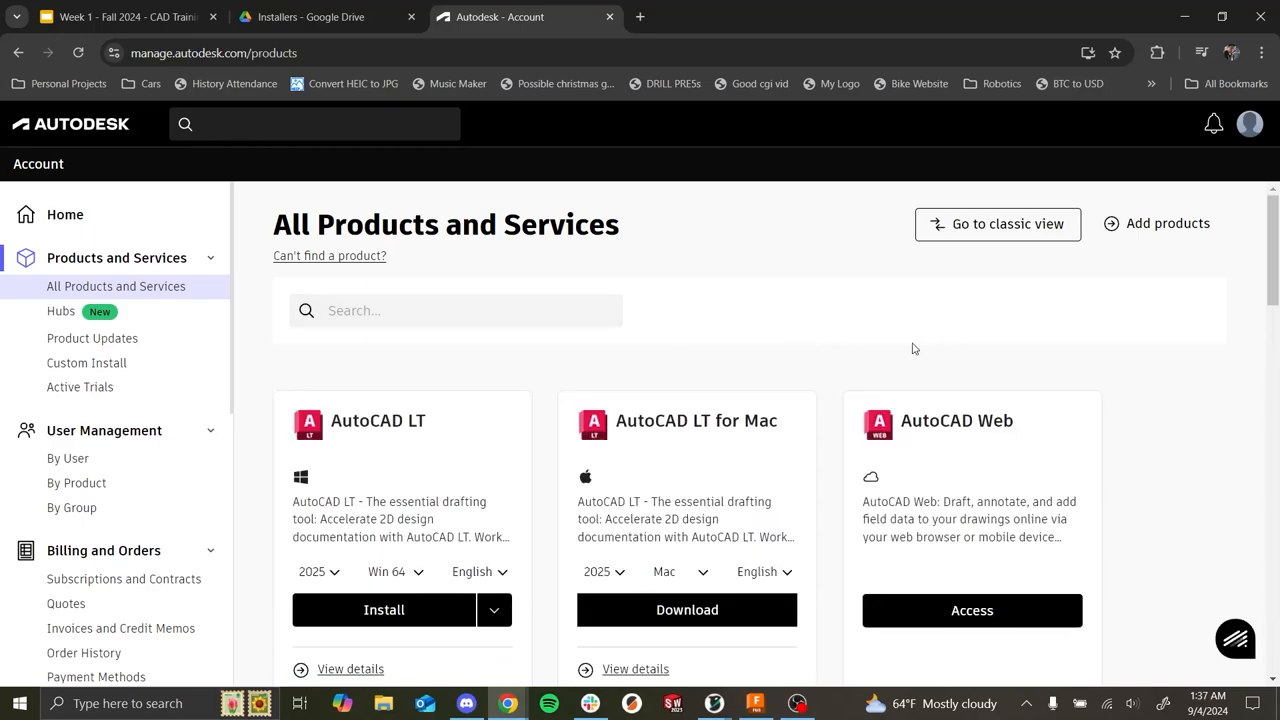
- Look through the account's product list for Fusion and its download option
scroll(914, 347, "down", 2)
scroll(898, 444, "down", 3)
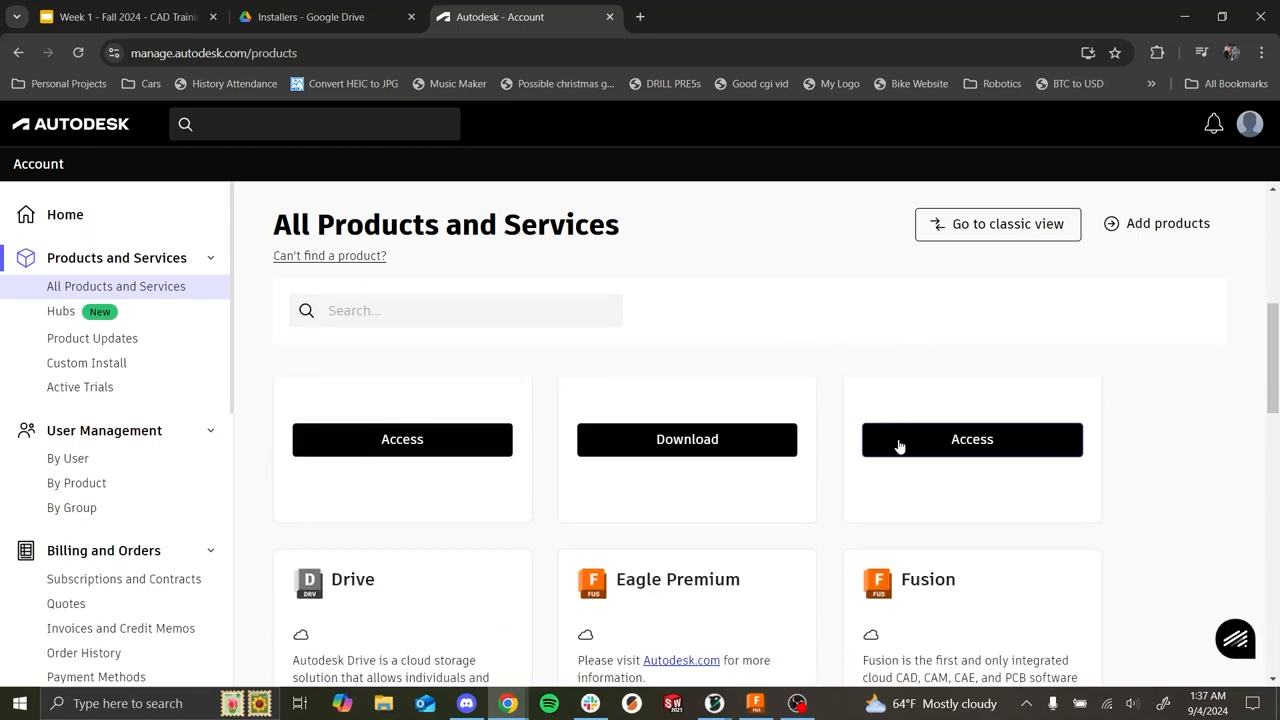
scroll(900, 447, "down", 2)
scroll(900, 445, "up", 2)
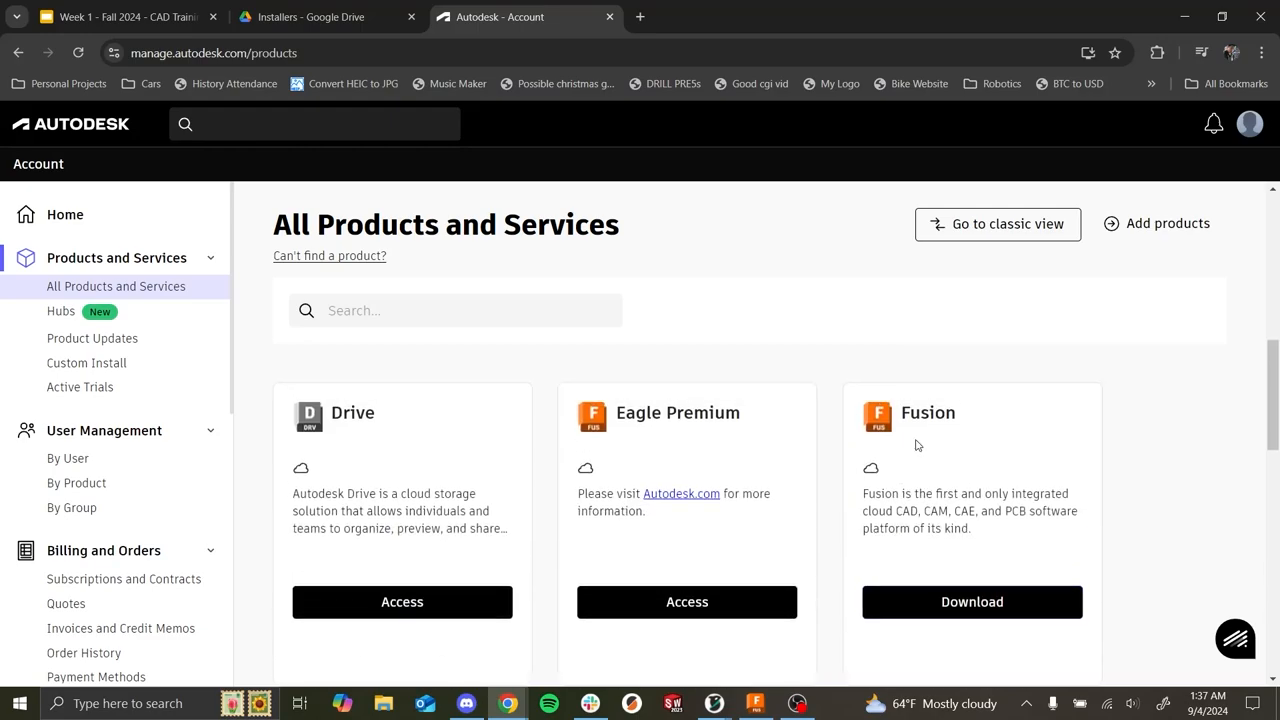
scroll(884, 430, "down", 7)
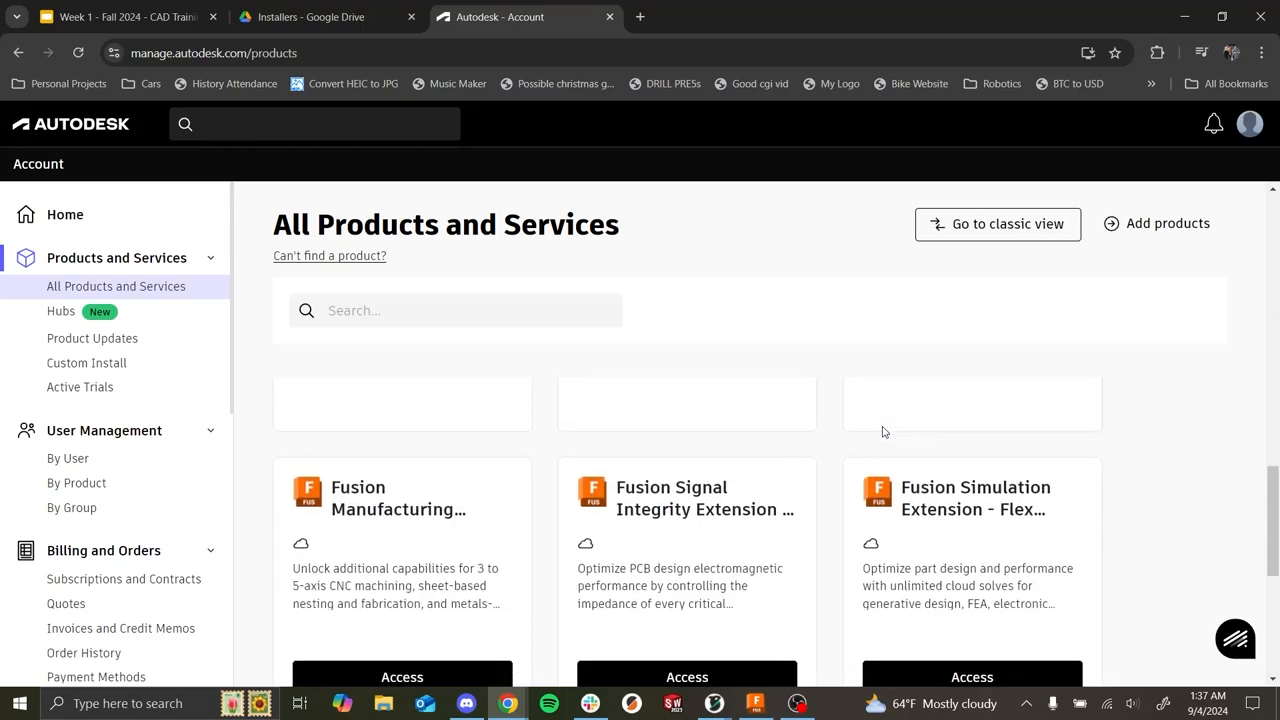
scroll(880, 430, "up", 10)
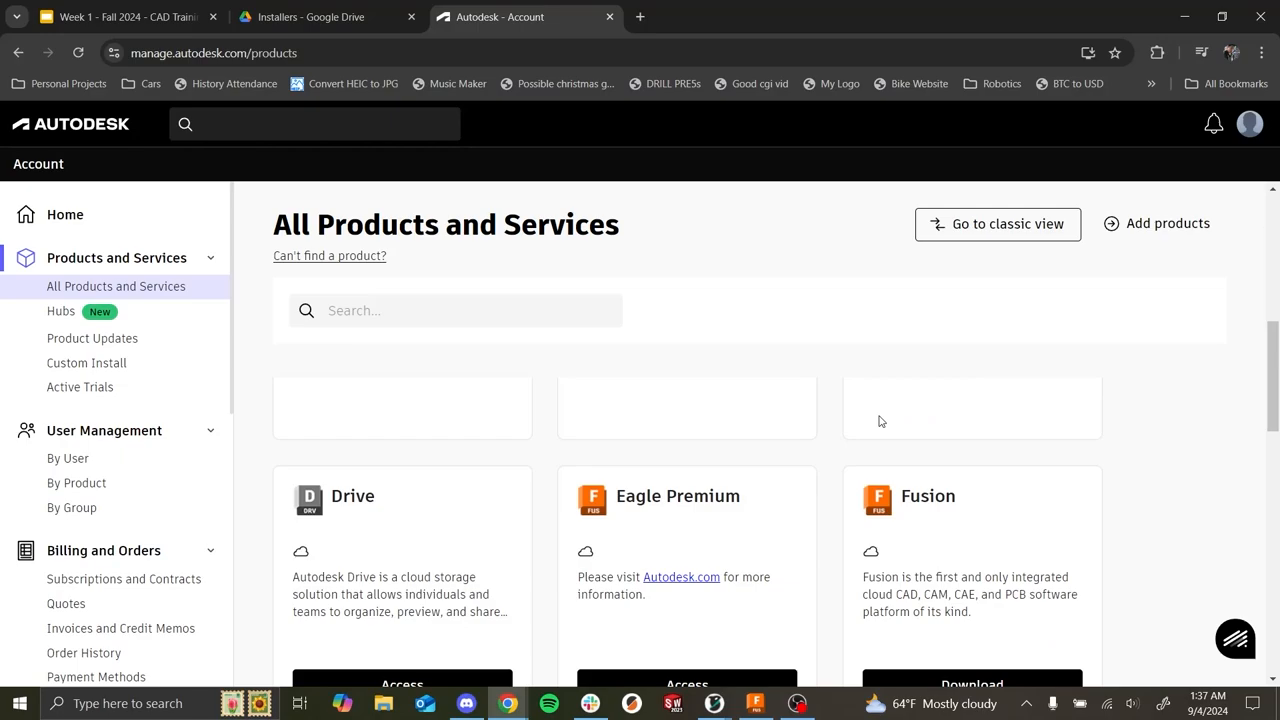
scroll(881, 425, "up", 1)
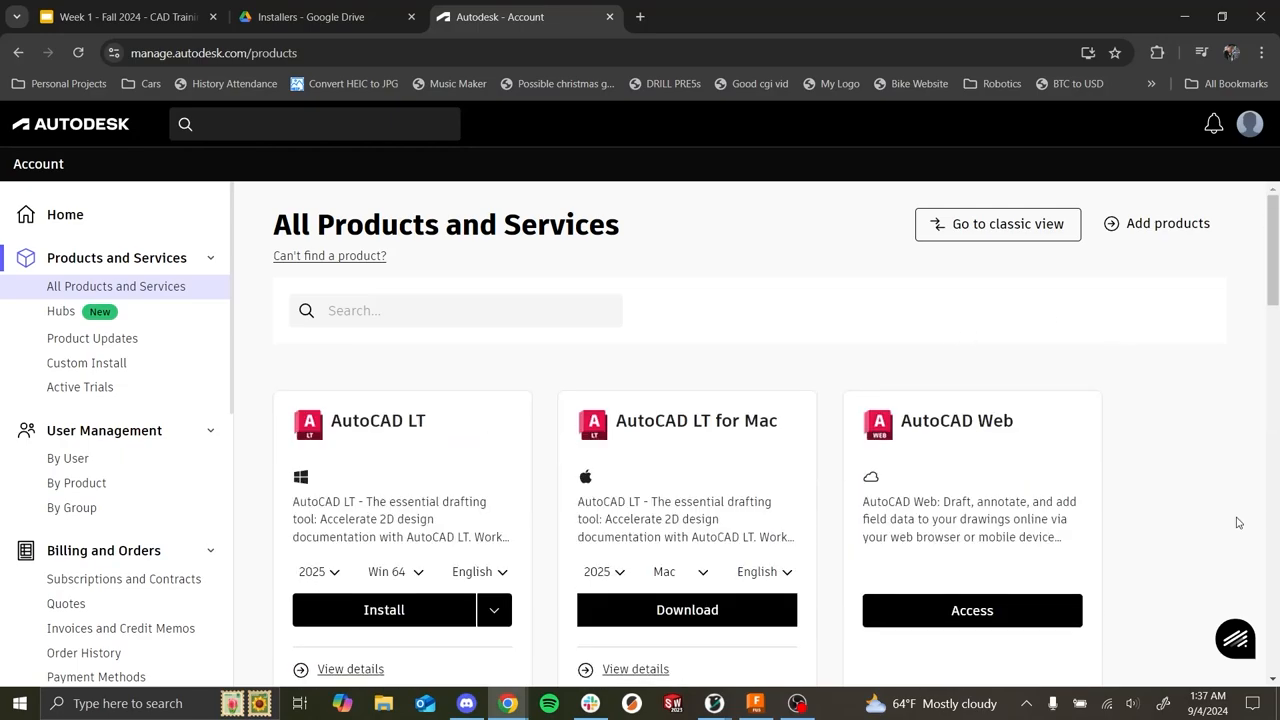
- Open Autodesk Assistant and choose education and trial support for students, teachers and schools
left_click(1236, 652)
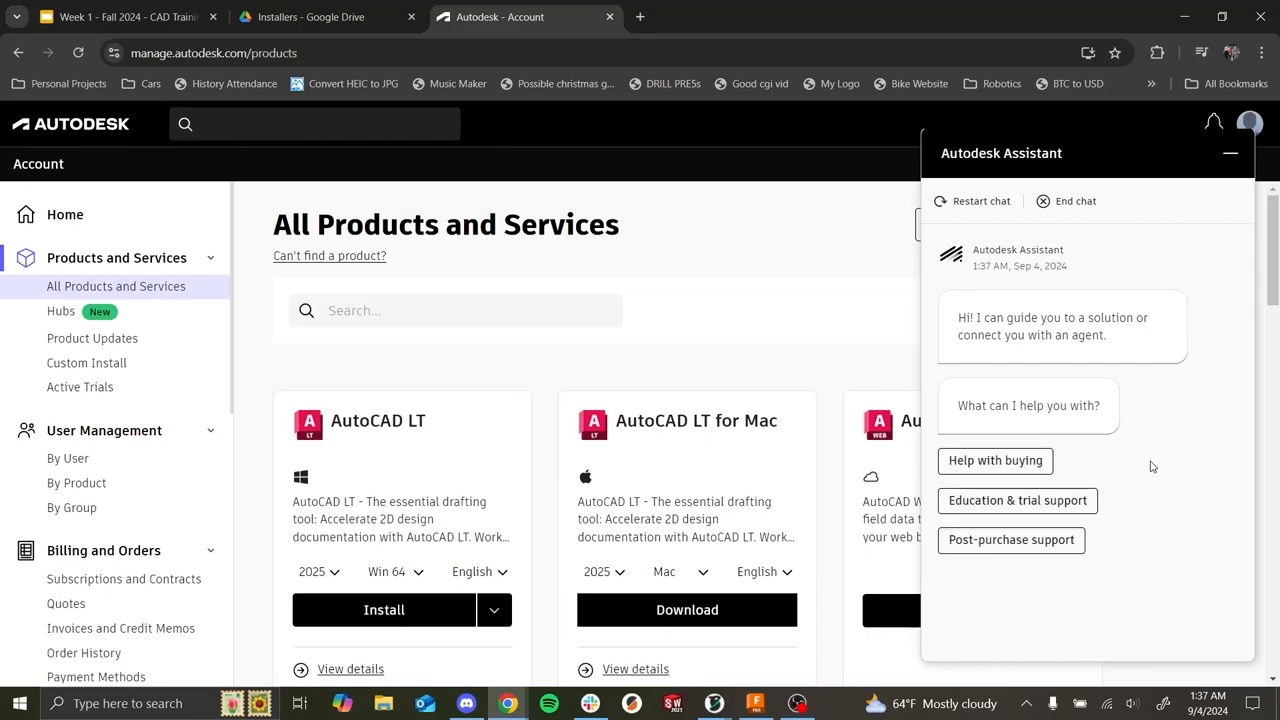
left_click(1089, 500)
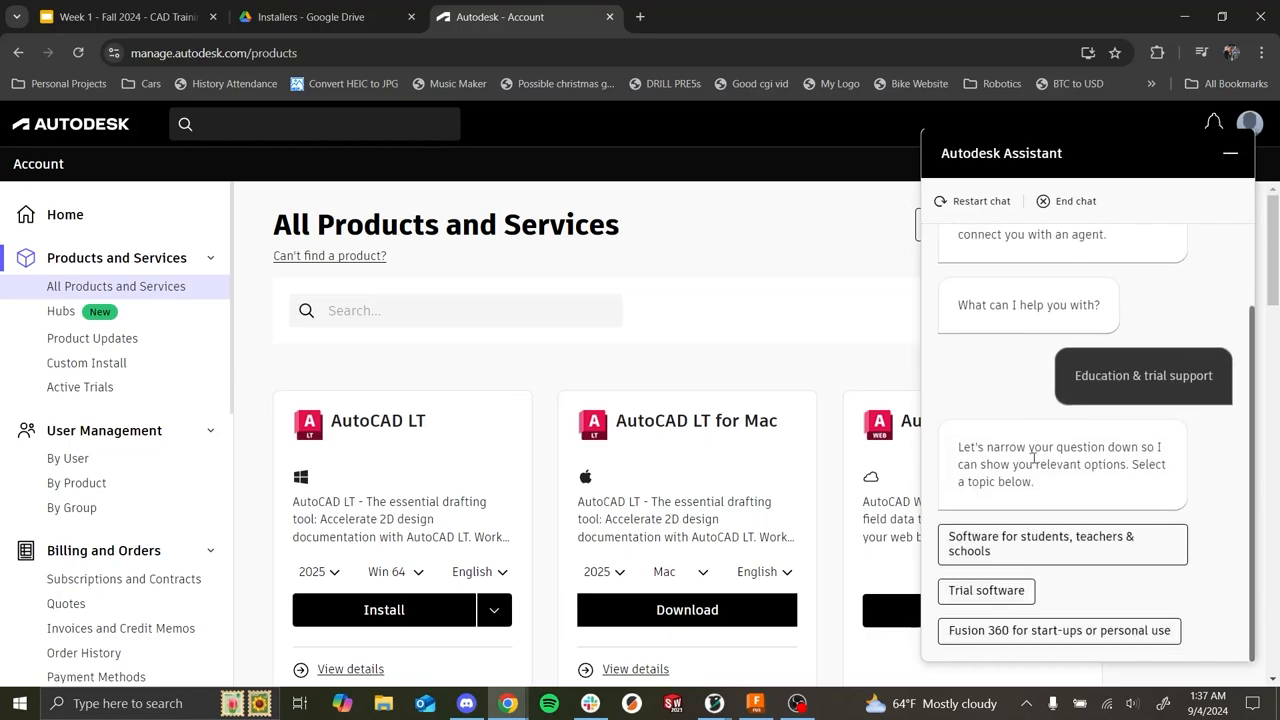
left_click(1046, 543)
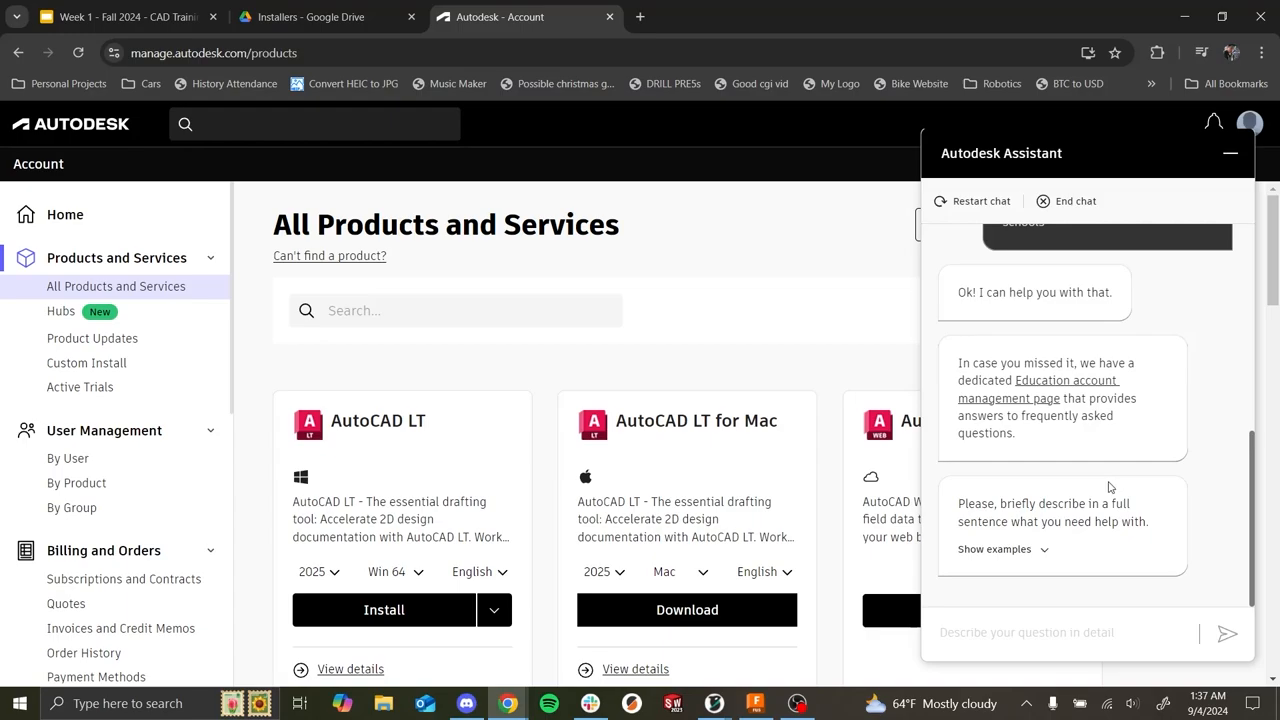
- Show the assistant's example questions, copy "I need to renew my education access" and send it as the question
left_click(1052, 549)
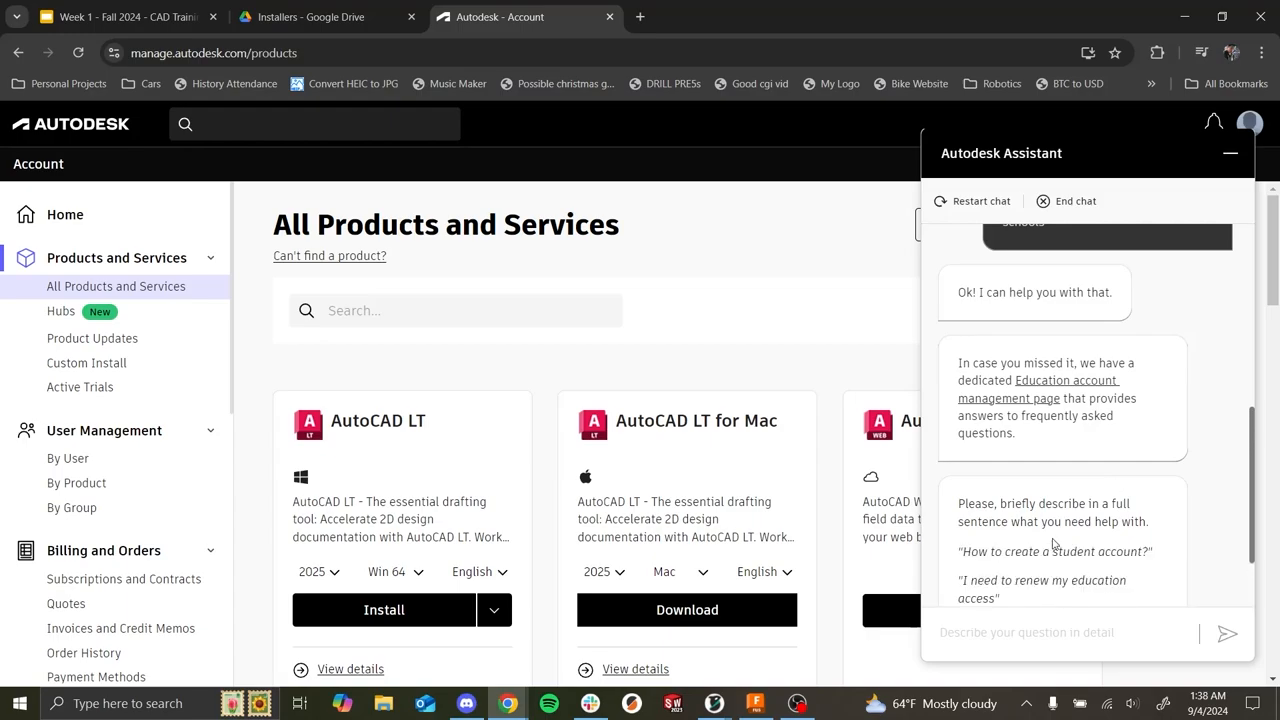
scroll(1054, 545, "down", 2)
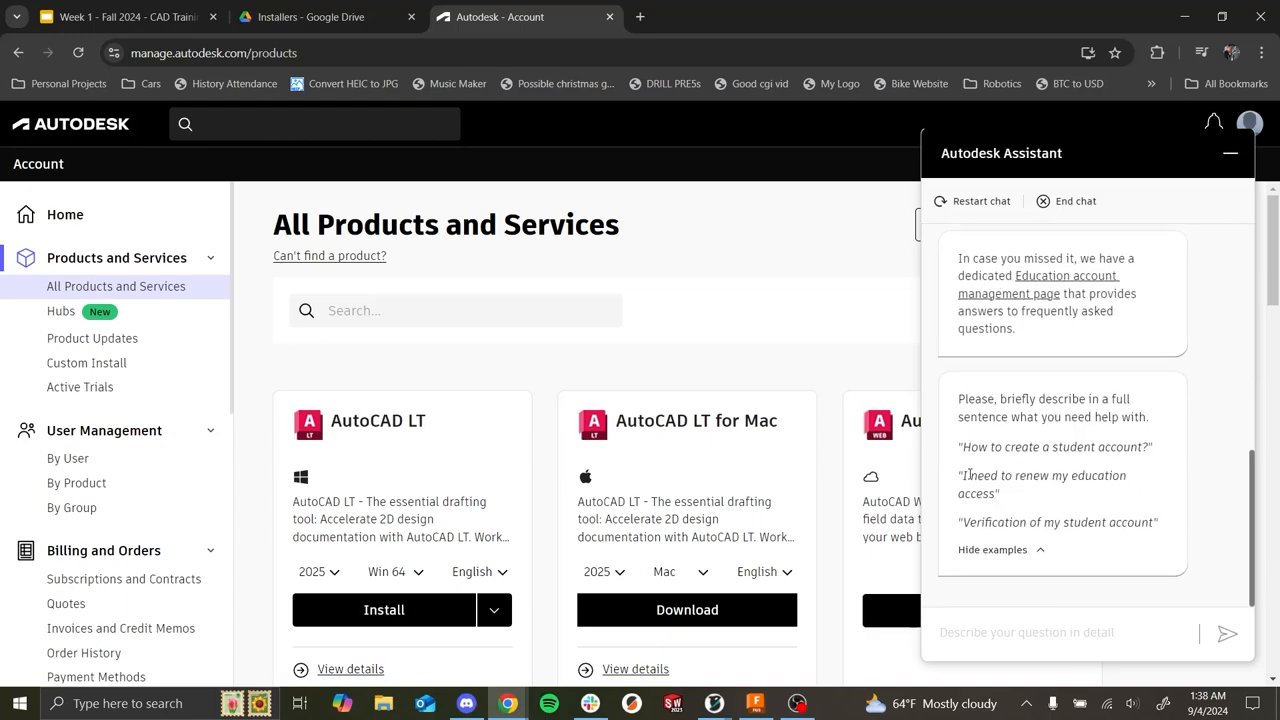
left_click_drag(967, 476, 995, 494)
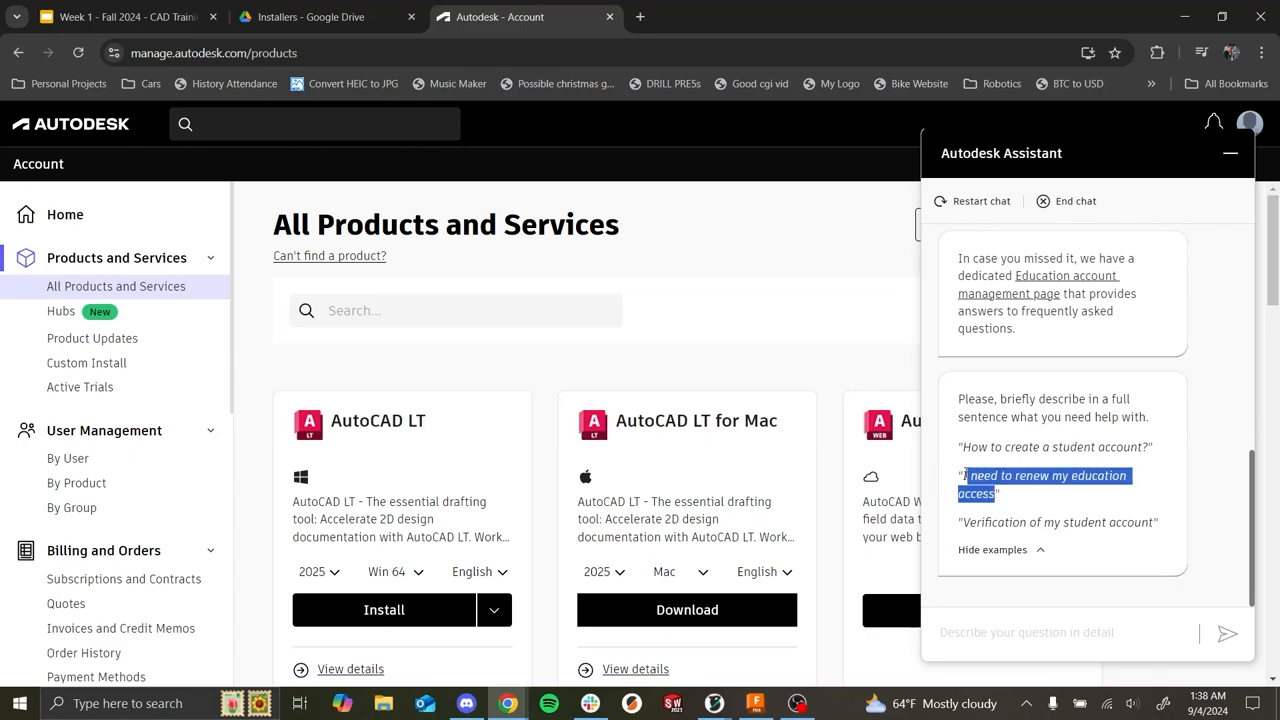
left_click_drag(963, 476, 996, 495)
key("ctrl+c")
left_click(1056, 620)
key("ctrl+v")
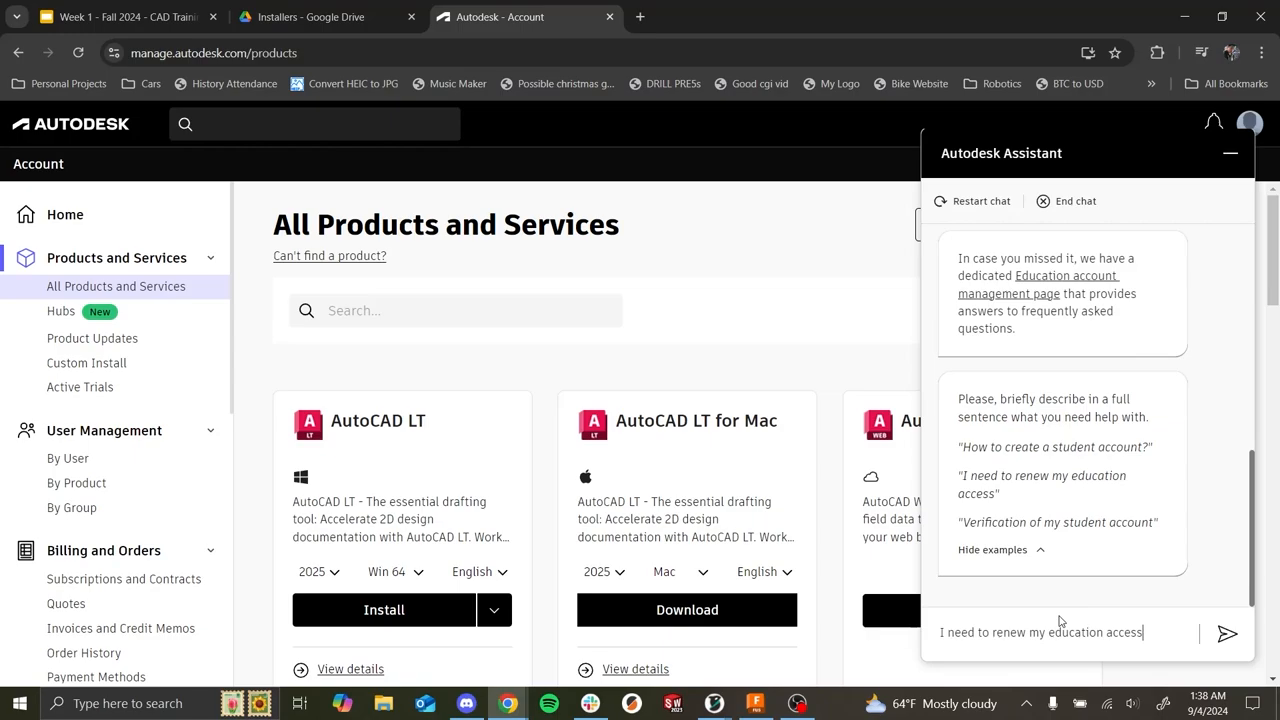
key("Return")
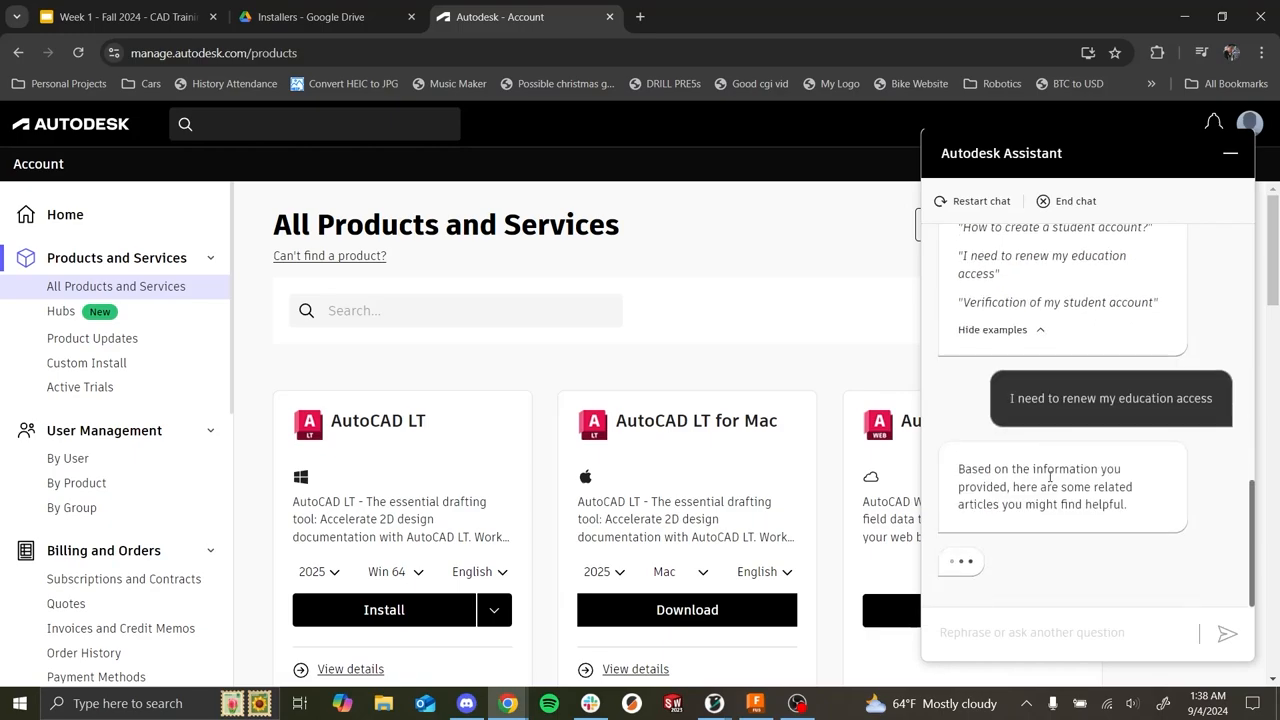
- Review the suggested articles and open the Students and Educators article on renewing access
scroll(1050, 482, "down", 1)
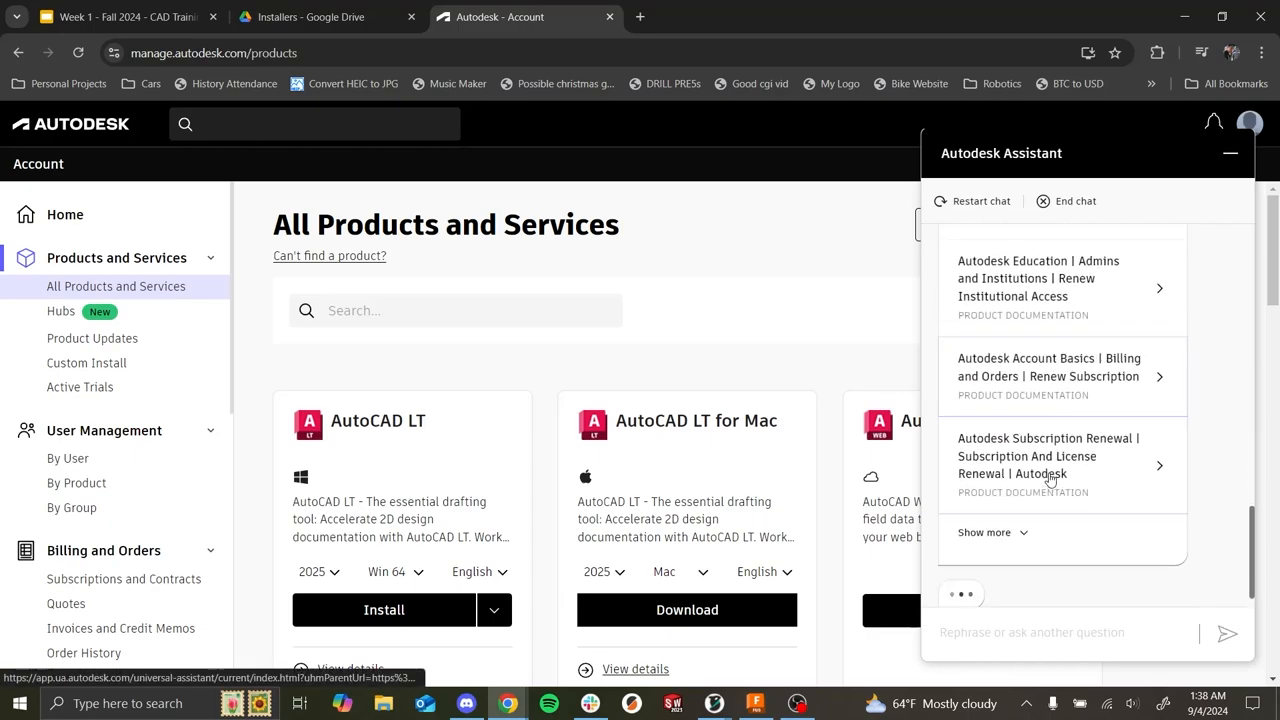
scroll(1050, 479, "up", 2)
scroll(1051, 476, "down", 1)
scroll(1060, 356, "up", 1)
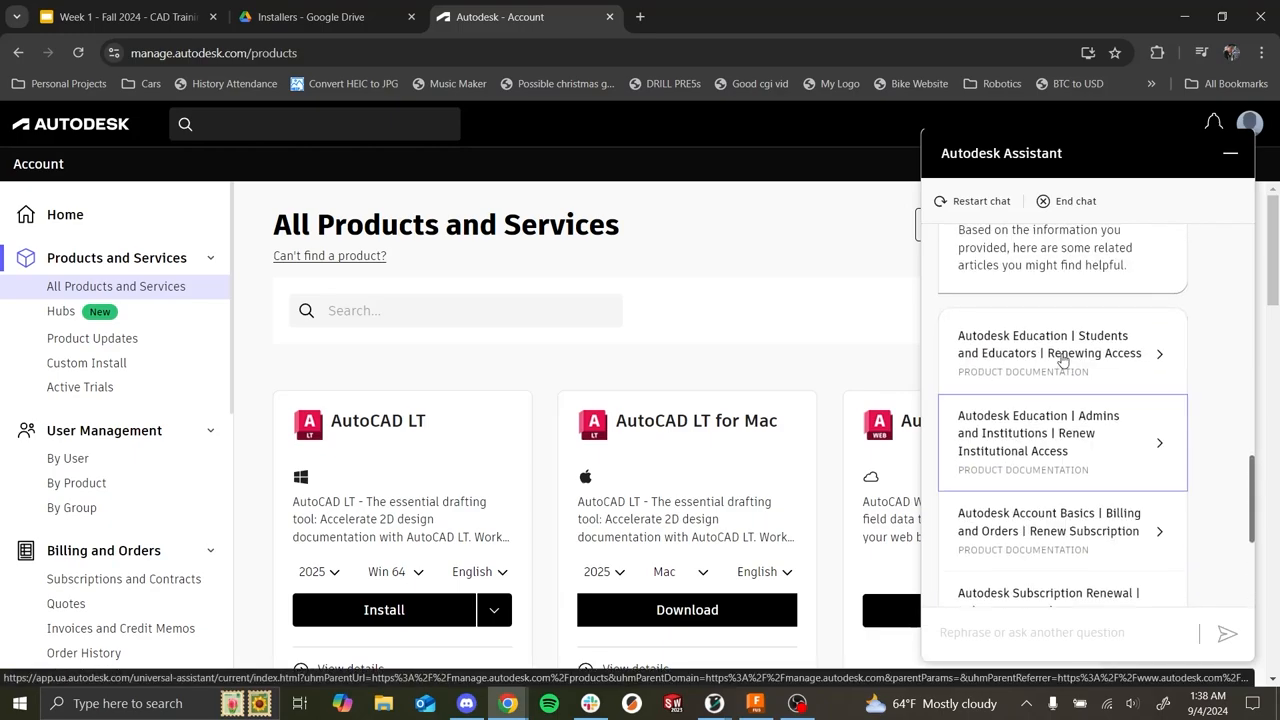
scroll(1050, 352, "up", 1)
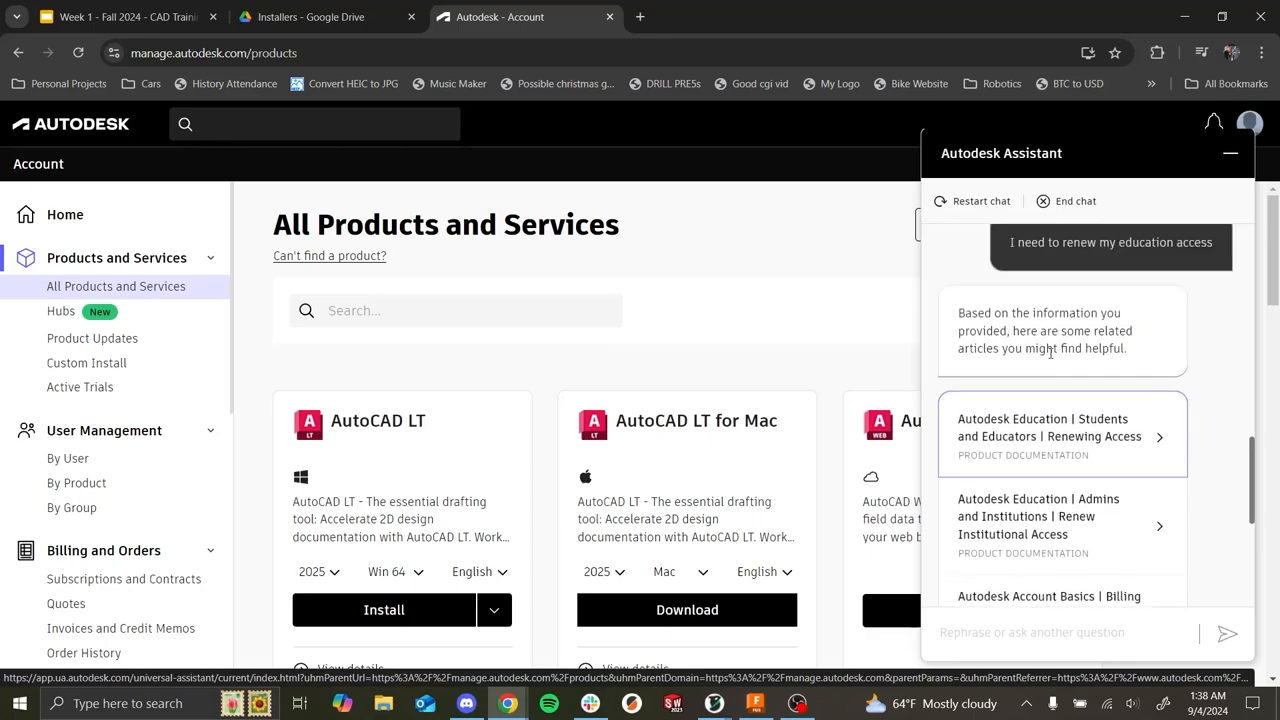
left_click(1090, 440)
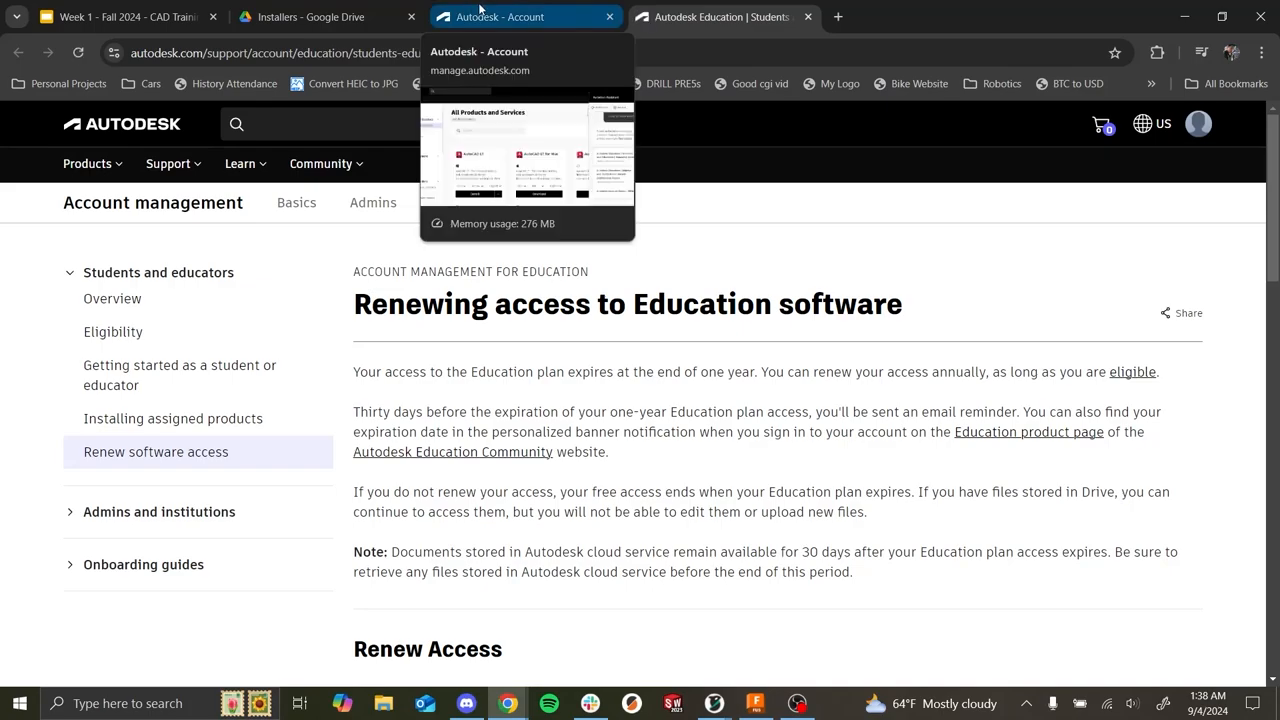
- Close the renewal article and go back to the Week 1 CAD training lecture slides
left_click_drag(569, 15, 711, 35)
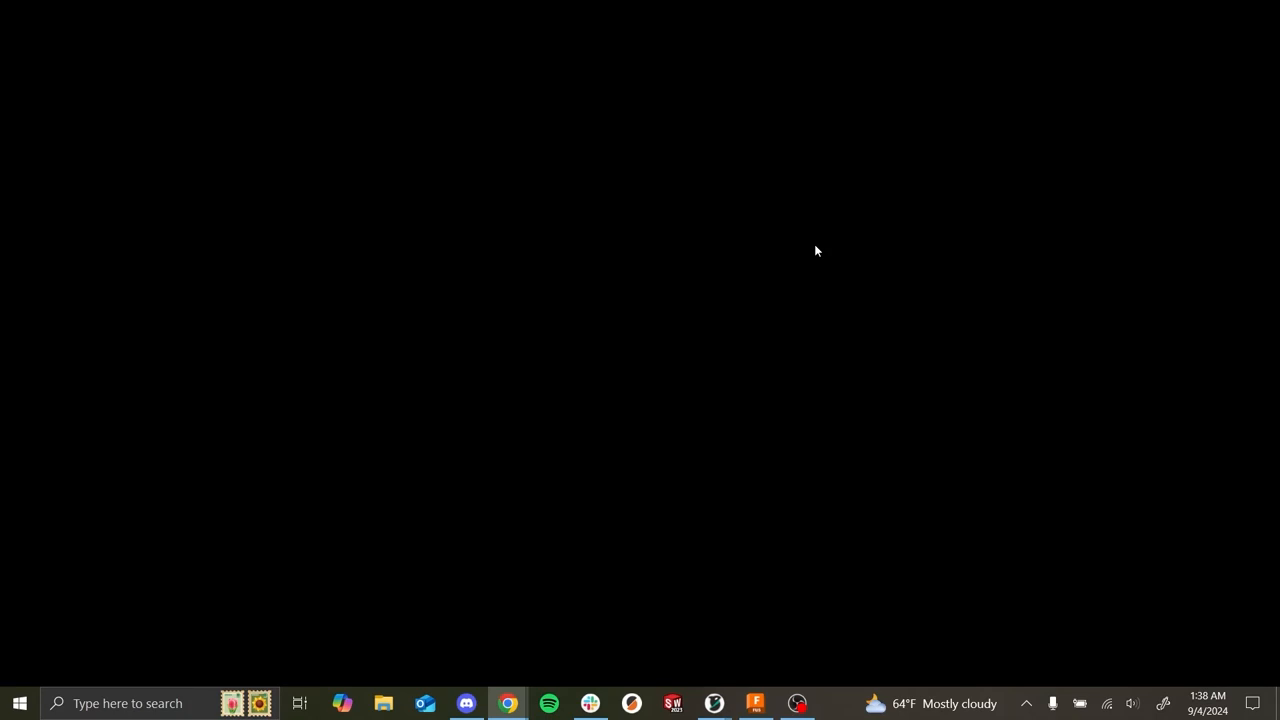
key("ctrl+w")
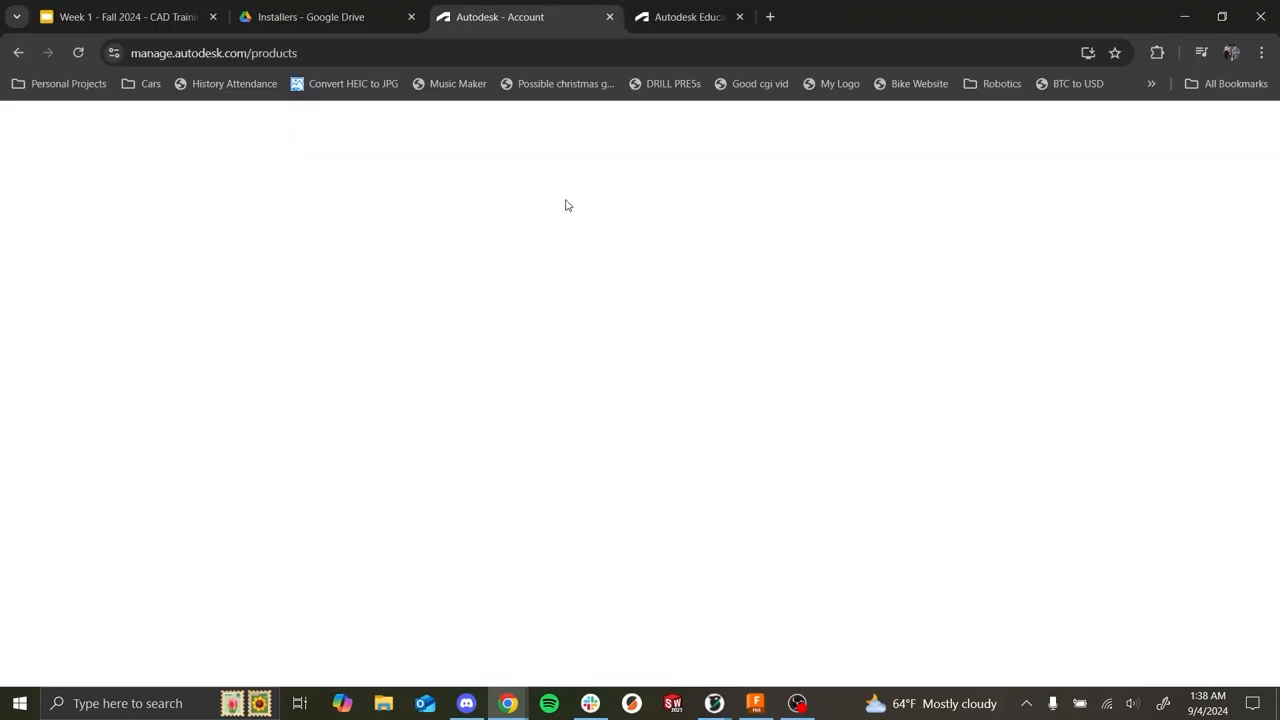
left_click(125, 17)
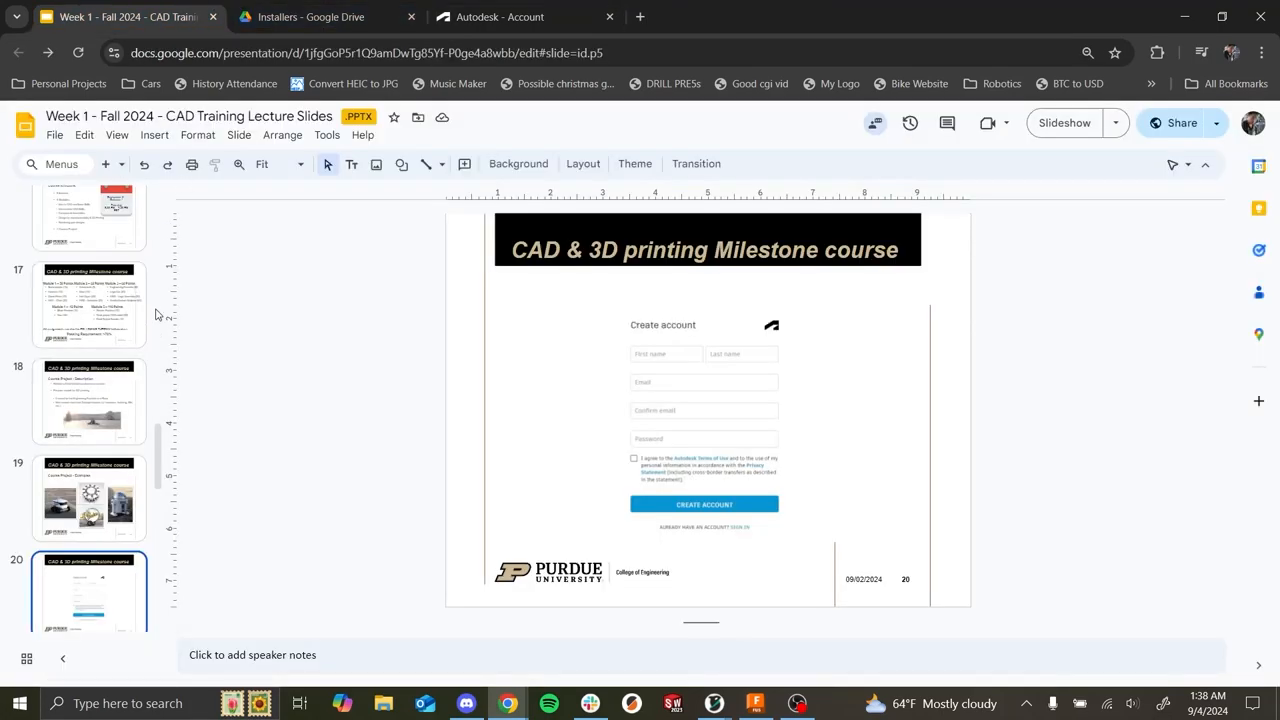
- Present the lecture slides full screen from the Create account slide and advance to the Module 1 title slide
left_click(1058, 136)
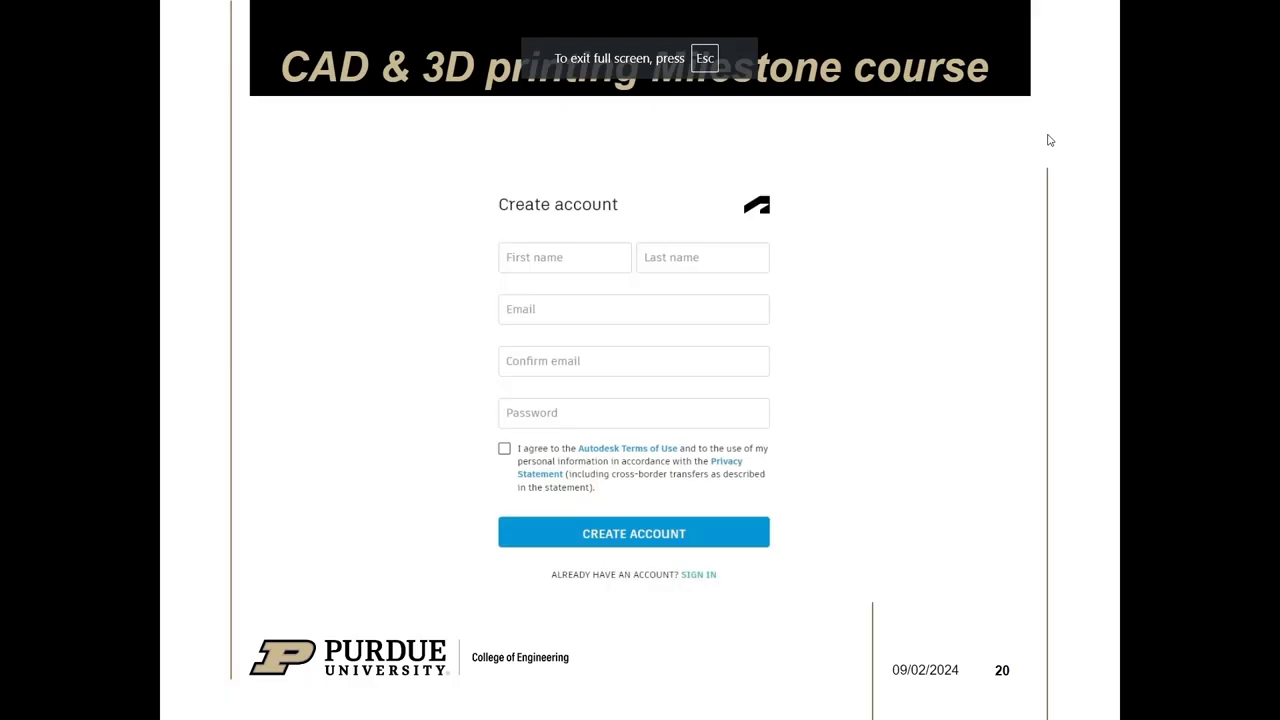
key("Right")
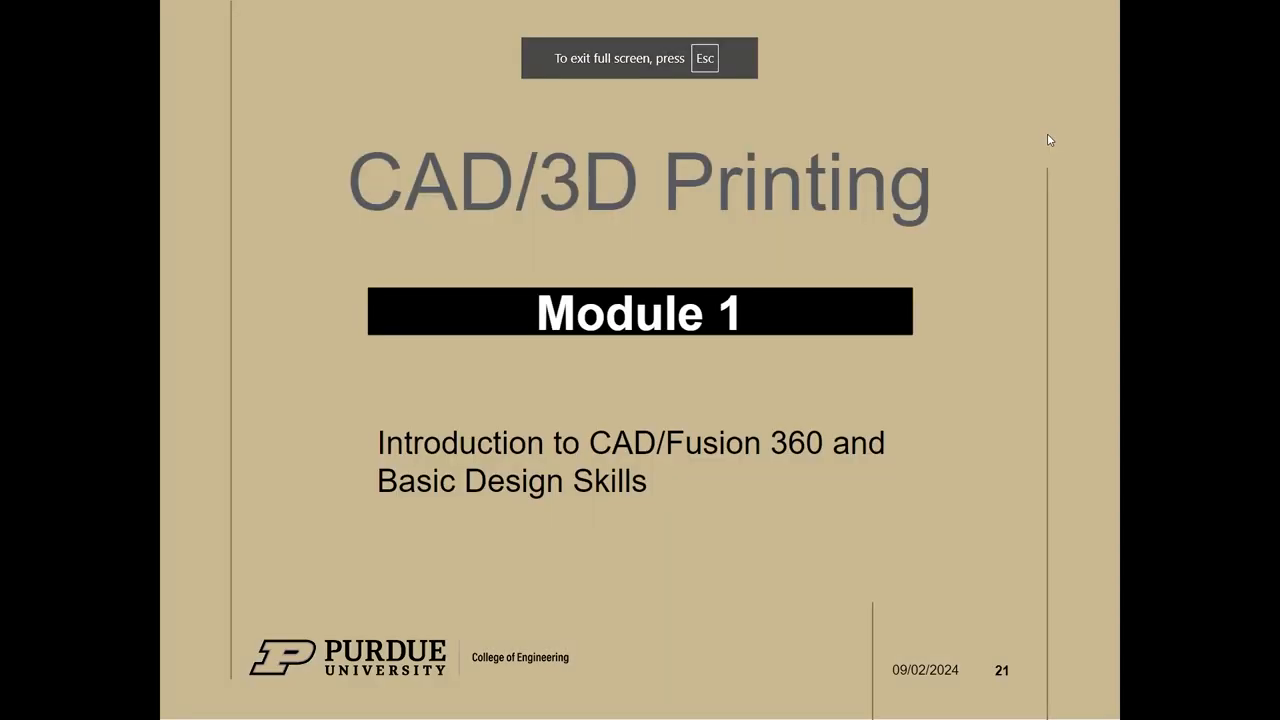
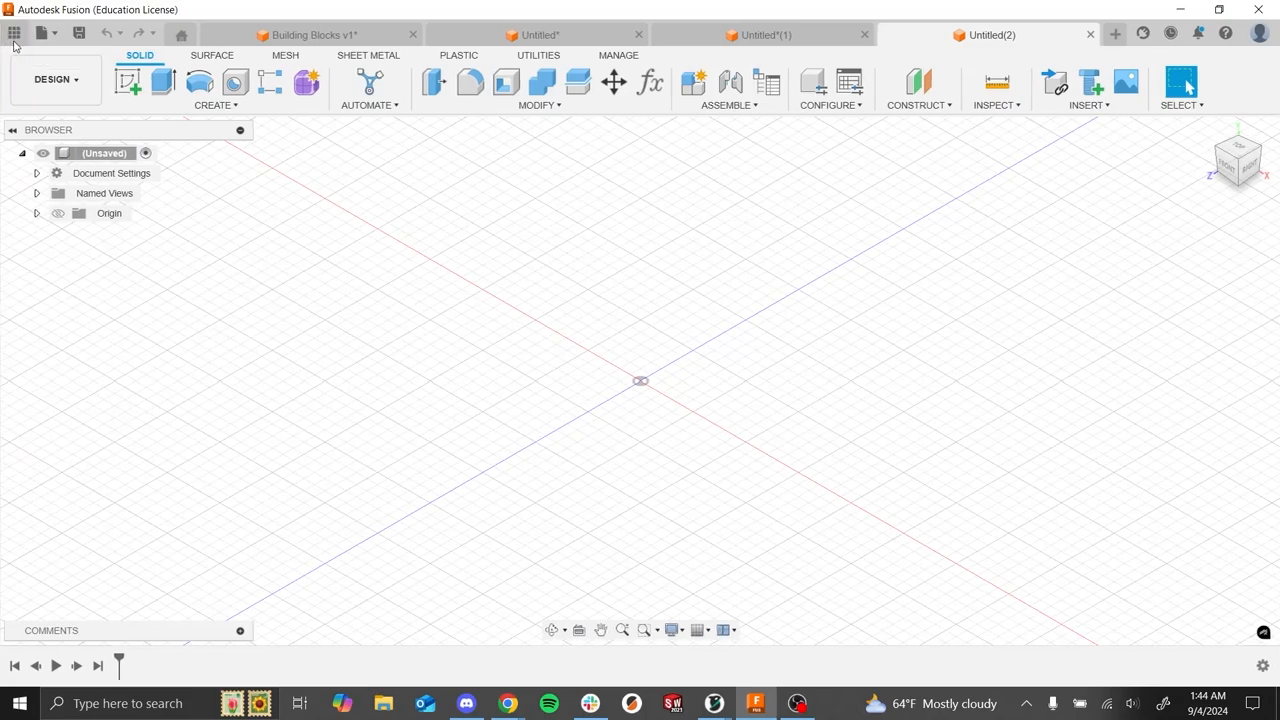
- In Autodesk Fusion, show the project data, go up to all projects and choose the Milestones CAD & 3D Printing Course team
left_click(14, 36)
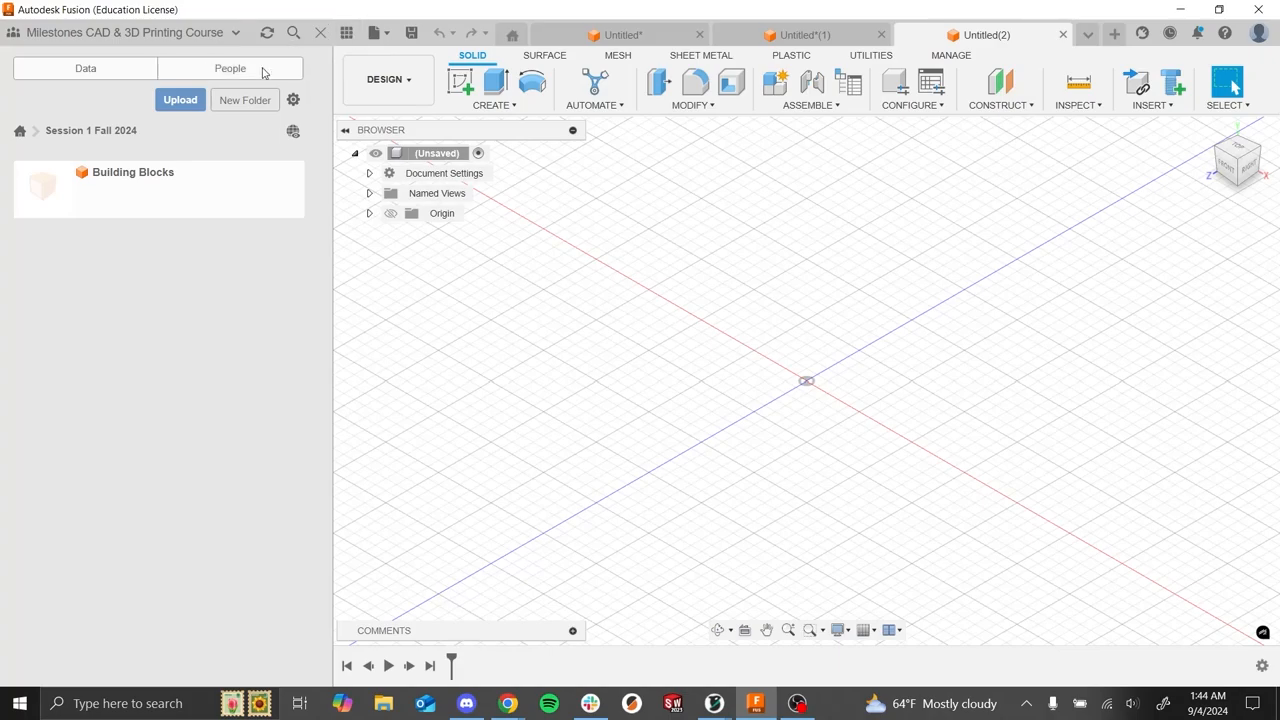
left_click(19, 131)
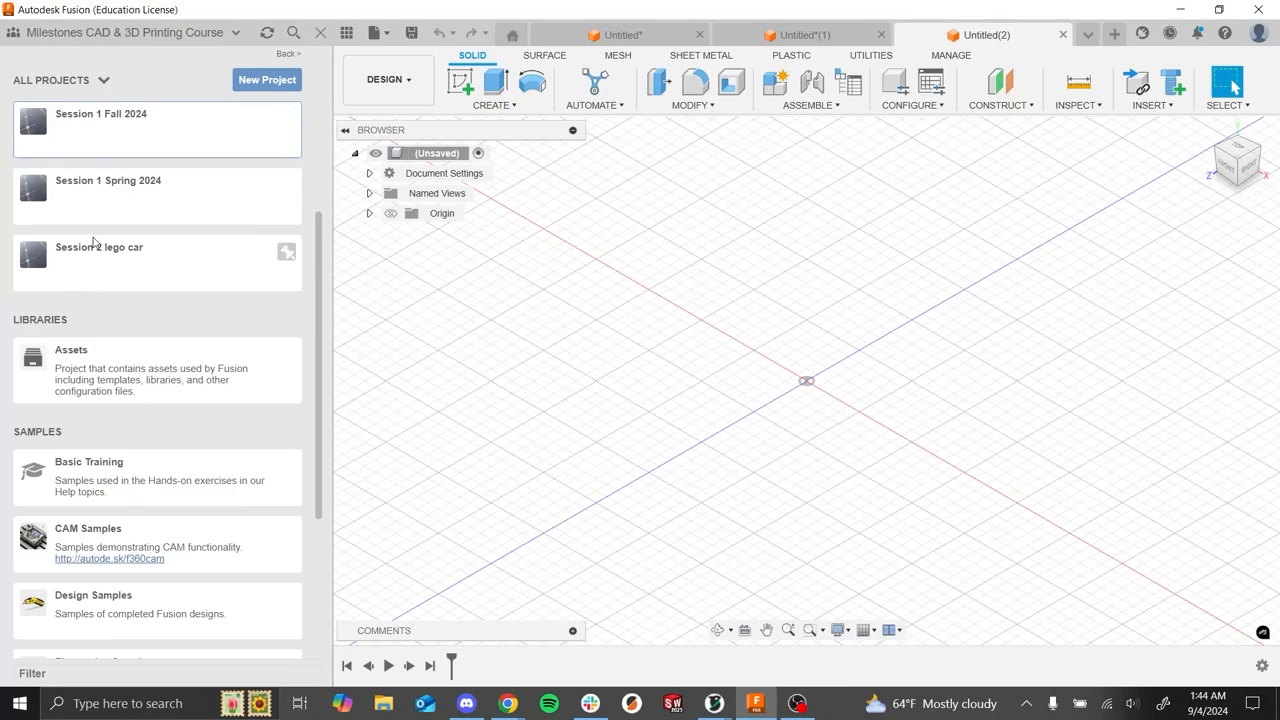
left_click(80, 40)
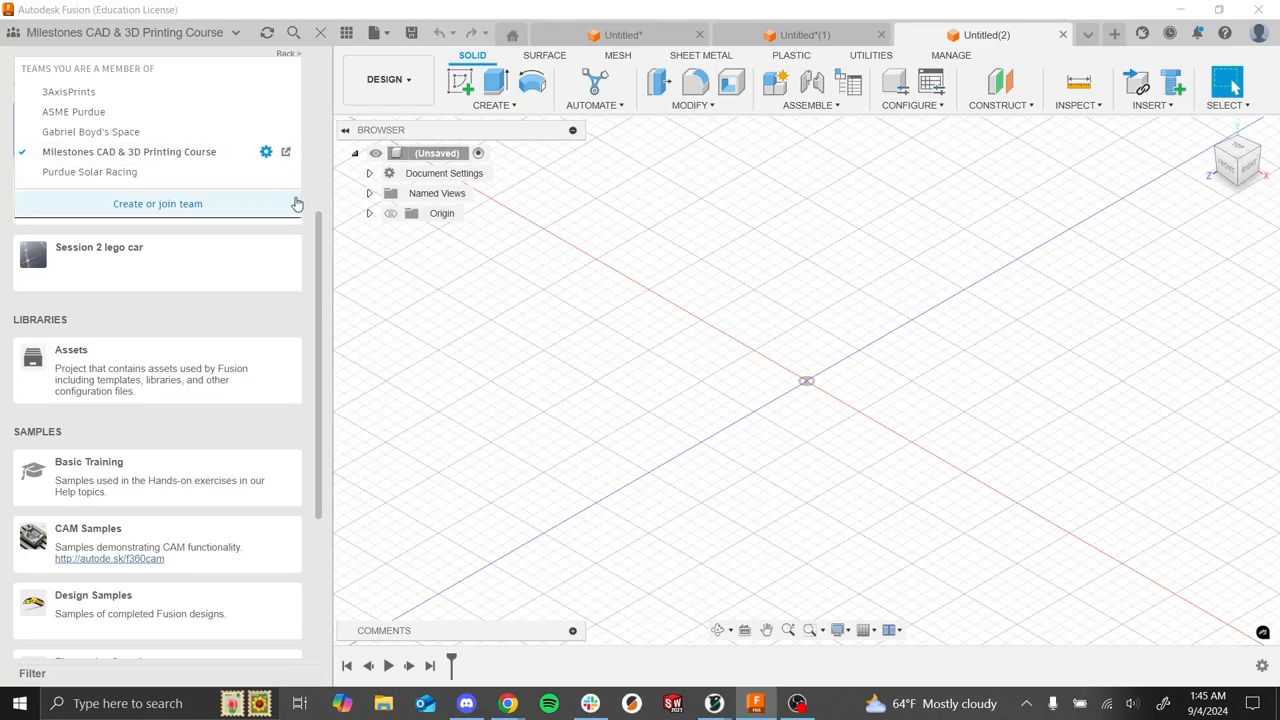
left_click(220, 158)
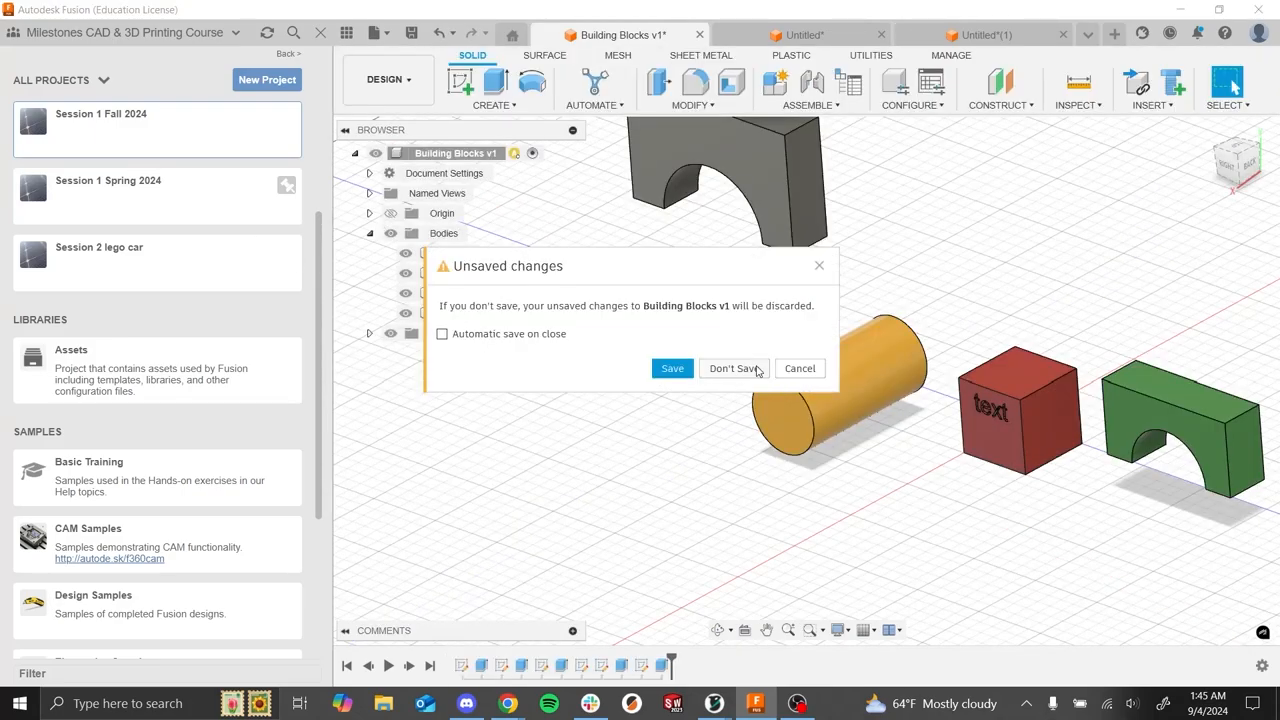
- Close Building Blocks v1 without saving, and open the Session 1 Fall 2024 project before hiding the project data
left_click(815, 266)
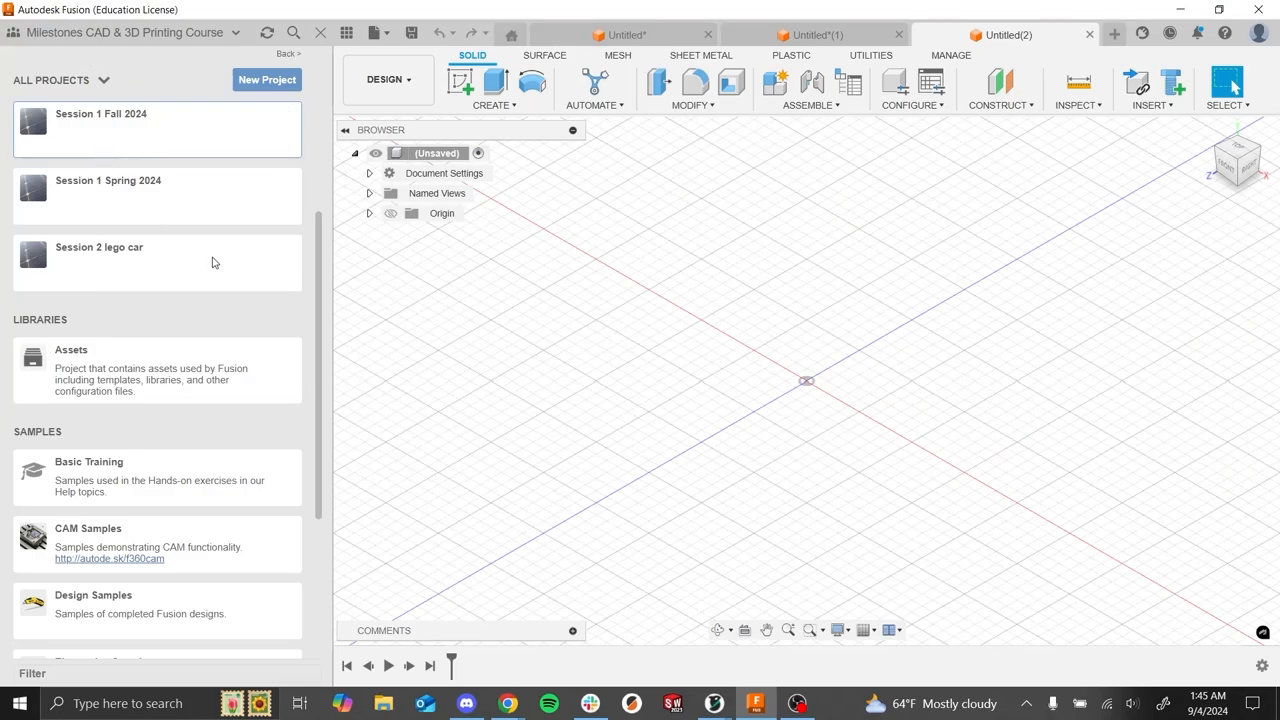
left_click(199, 126)
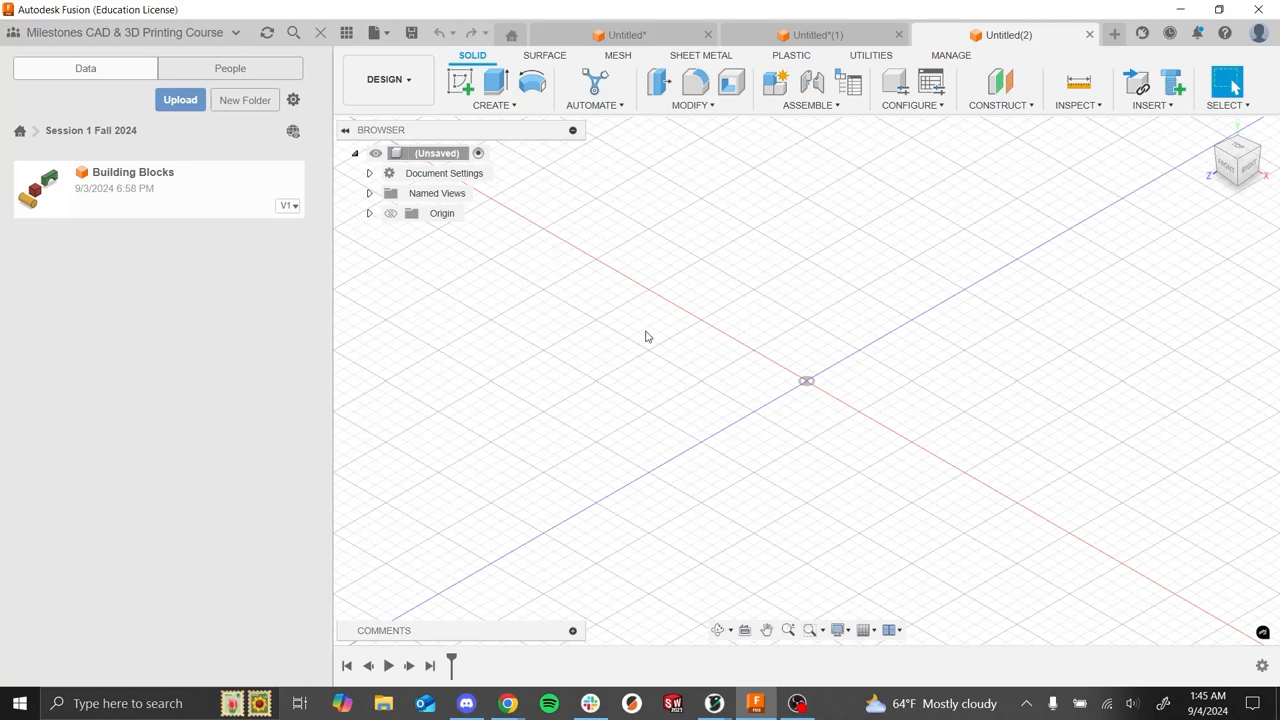
left_click(346, 32)
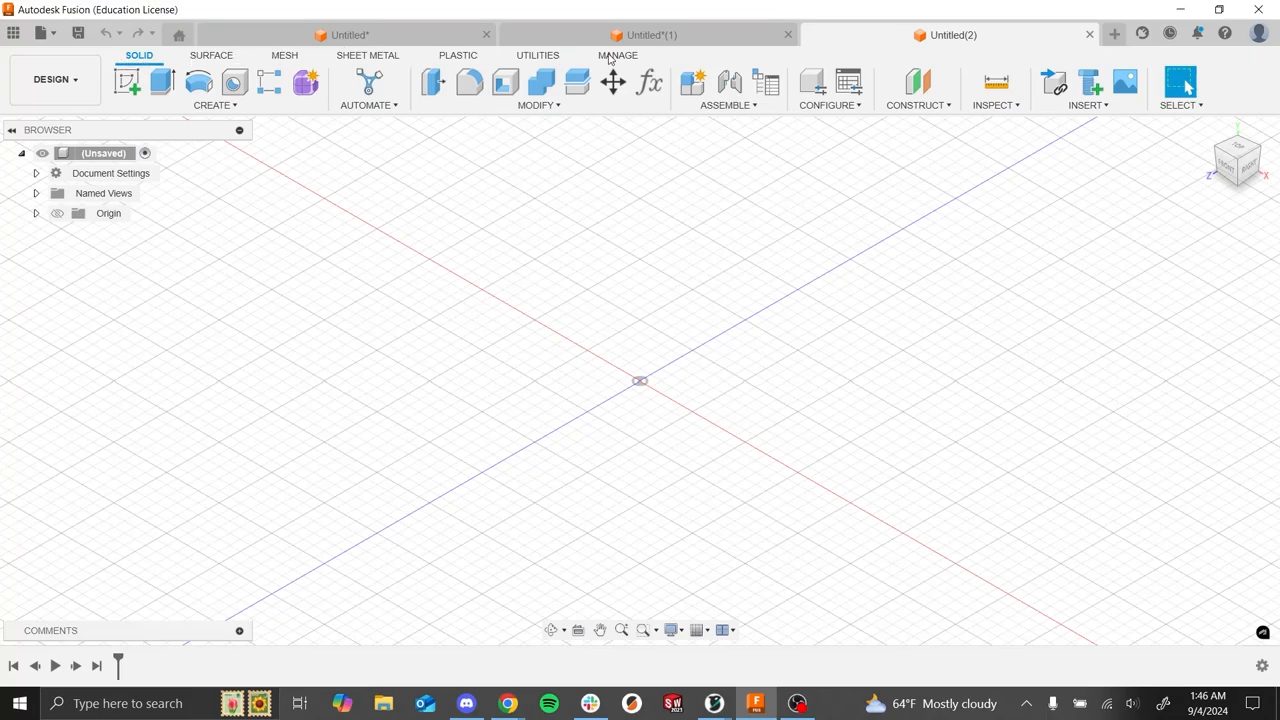
- Look through the Surface and Mesh toolsets and return to the Solid modelling tools
left_click(224, 57)
left_click(277, 56)
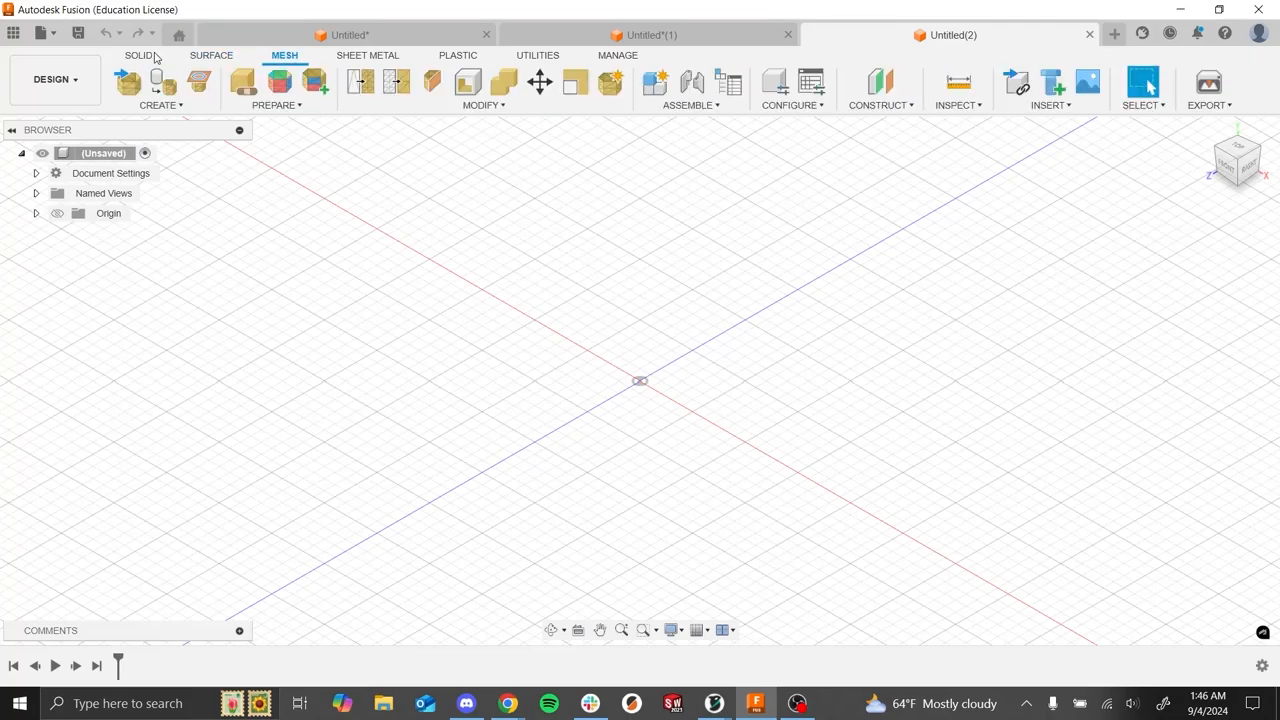
left_click(142, 57)
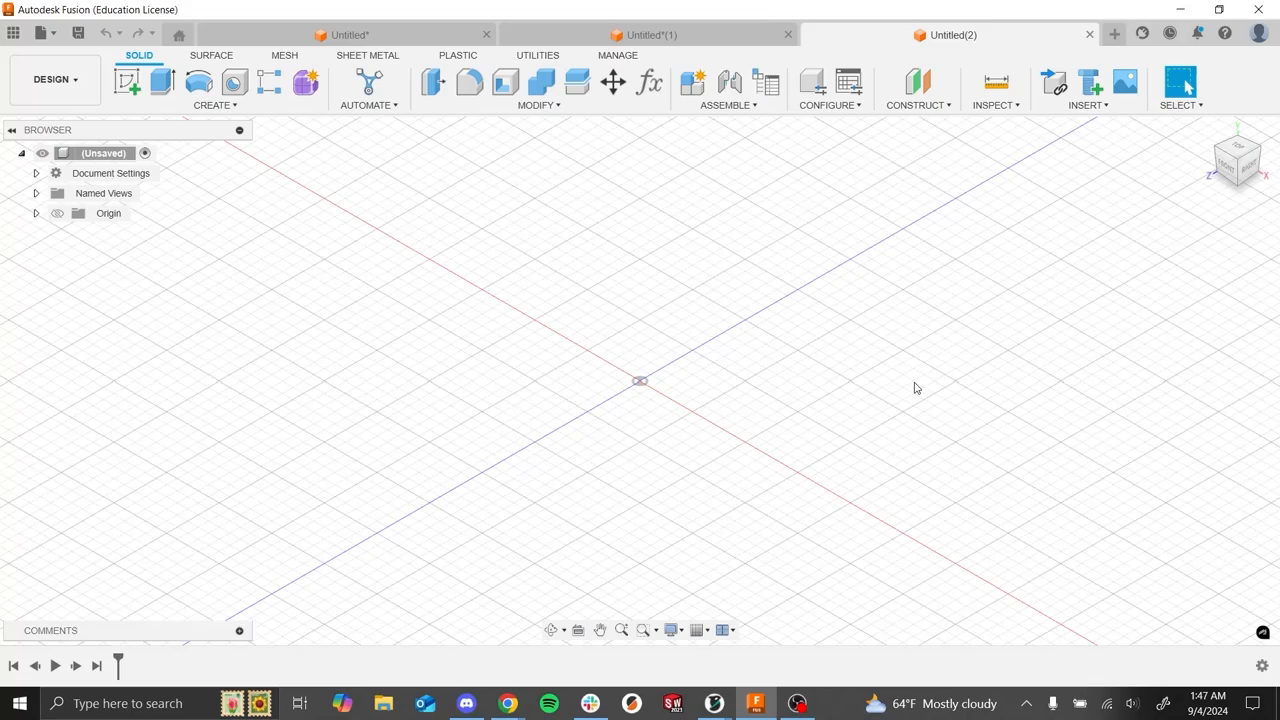
- Demonstrate view navigation on the empty design by zooming, panning and orbiting around the origin, including with the view cube
scroll(646, 389, "up", 2)
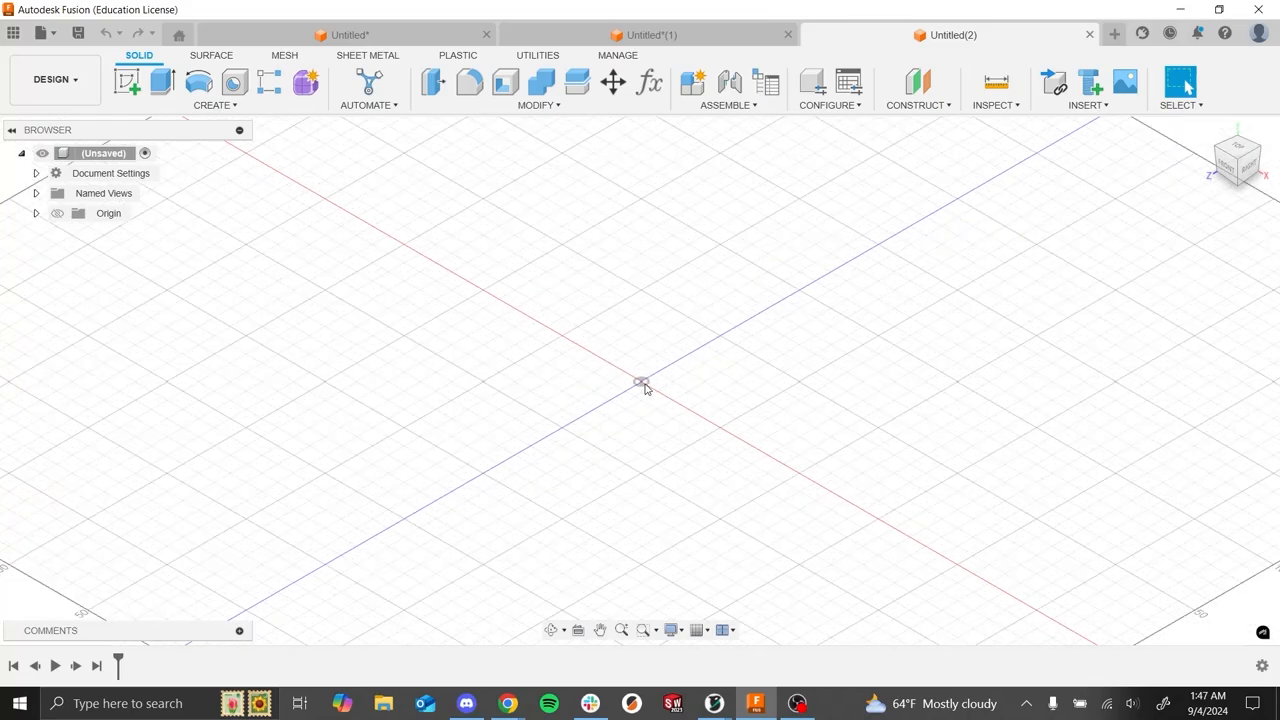
scroll(645, 389, "up", 2)
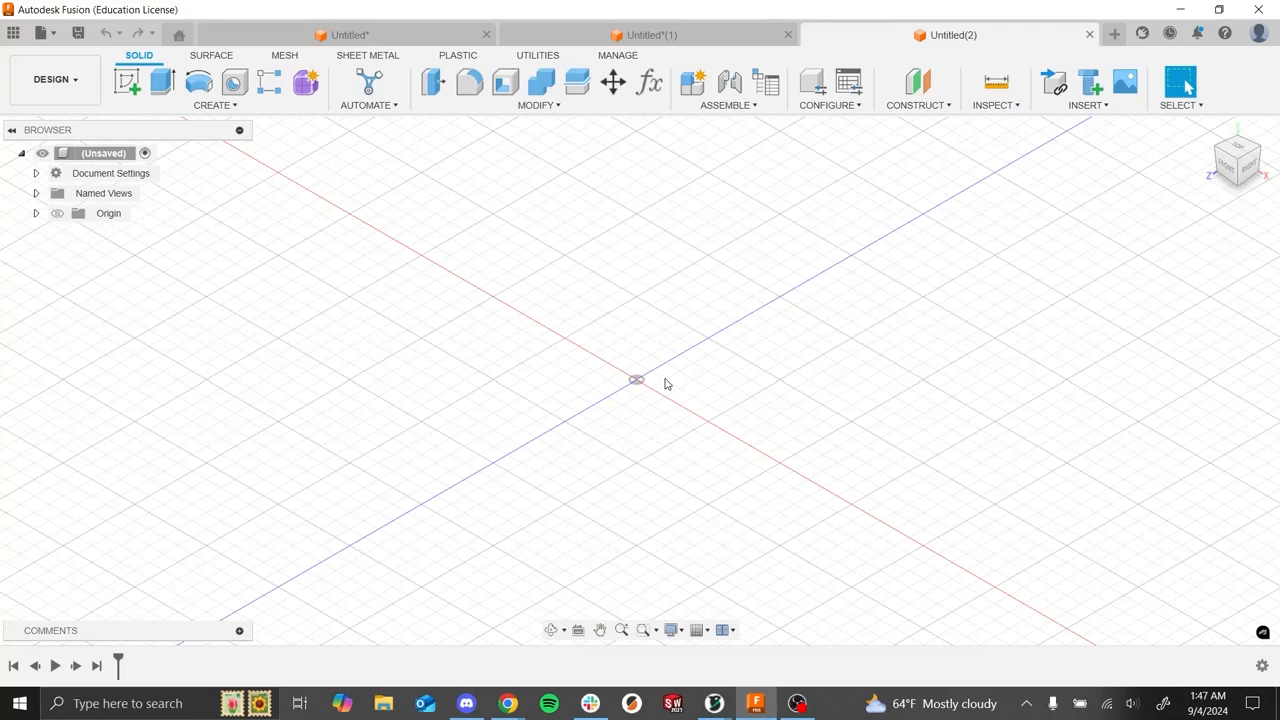
mouse_move(665, 383)
middle_mouse_down()
mouse_move(526, 374)
mouse_move(786, 370)
mouse_move(674, 374)
mouse_move(689, 378)
middle_mouse_up()
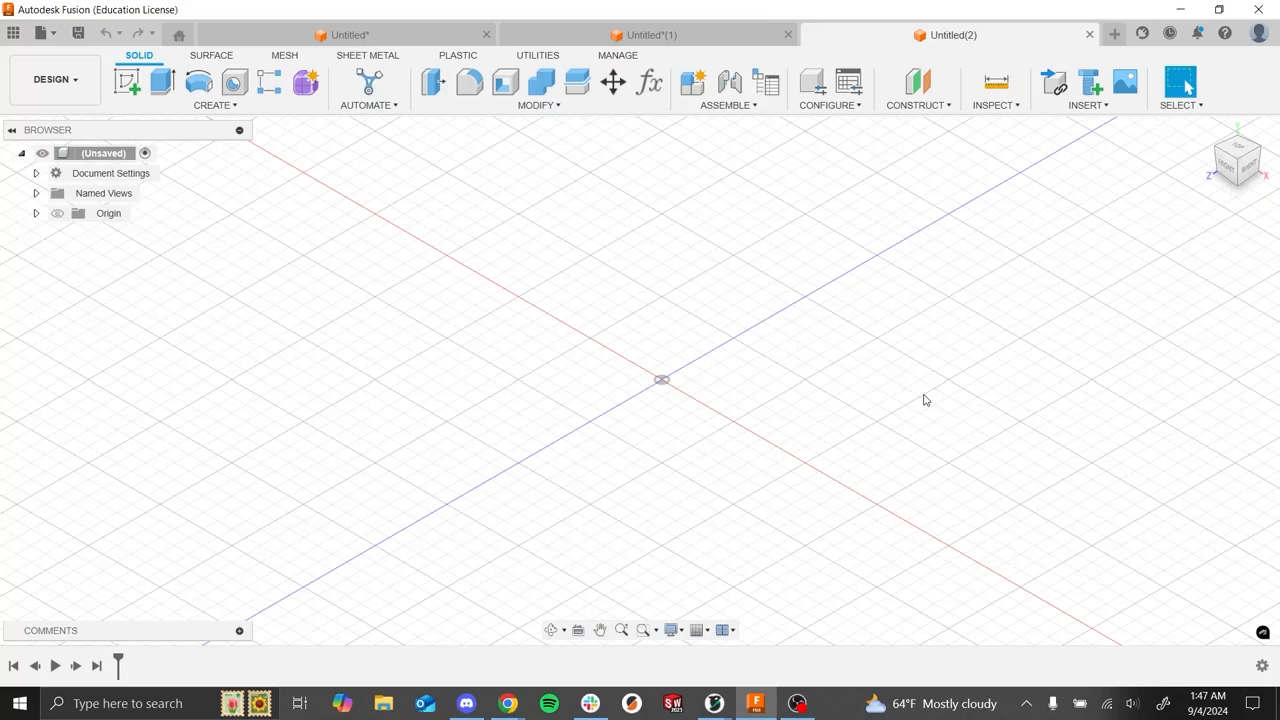
middle_click_drag(773, 384, 817, 402, "shift")
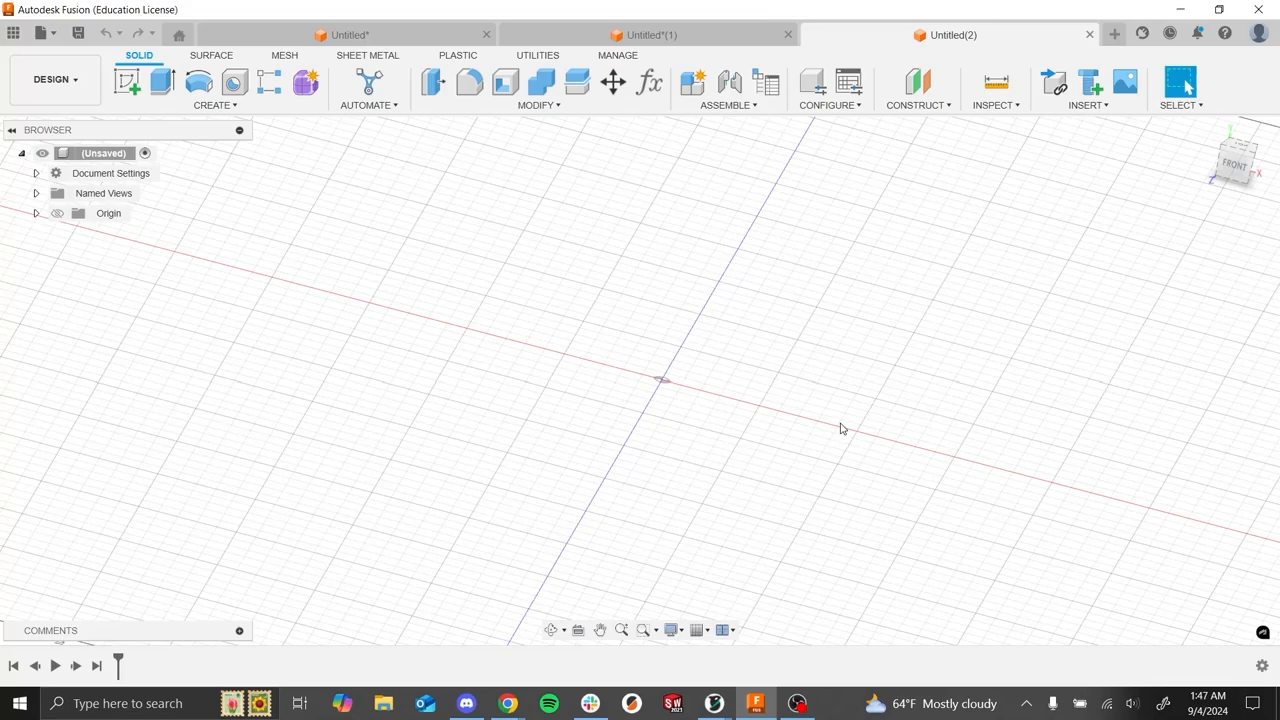
middle_click_drag(843, 429, 777, 428, "shift")
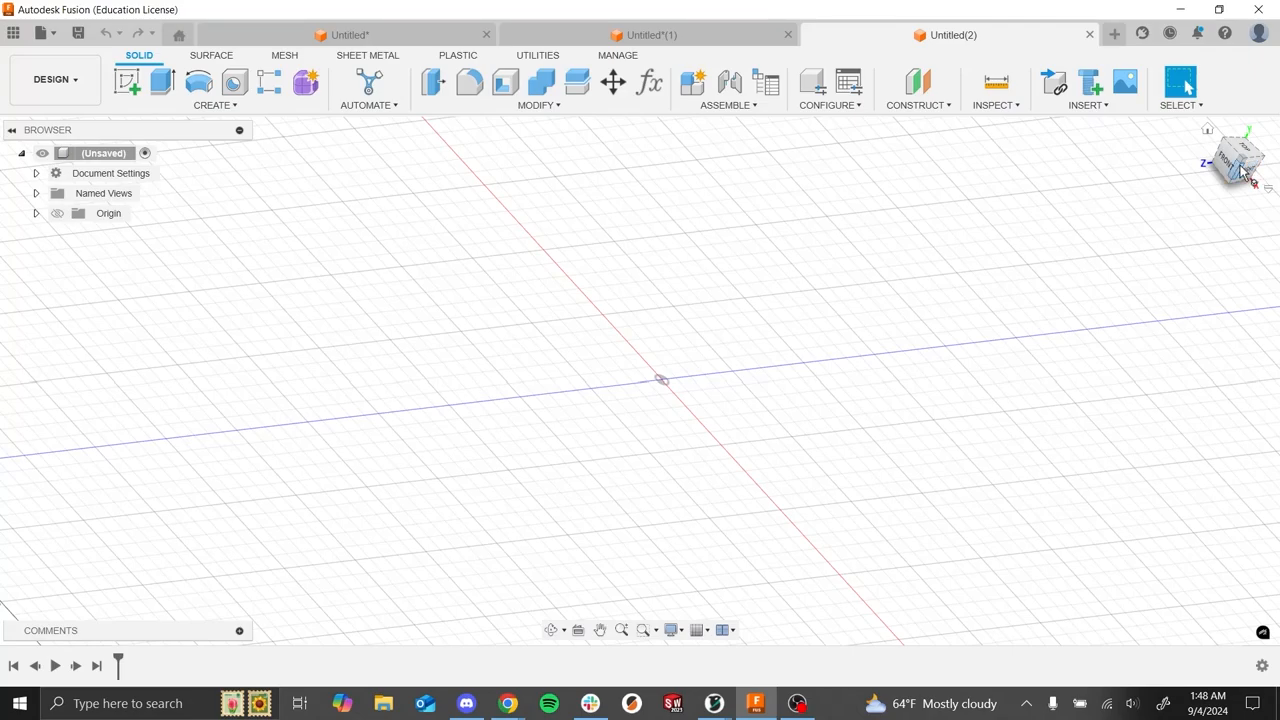
mouse_move(1244, 171)
left_mouse_down()
mouse_move(1249, 154)
mouse_move(1247, 179)
mouse_move(1236, 176)
left_mouse_up()
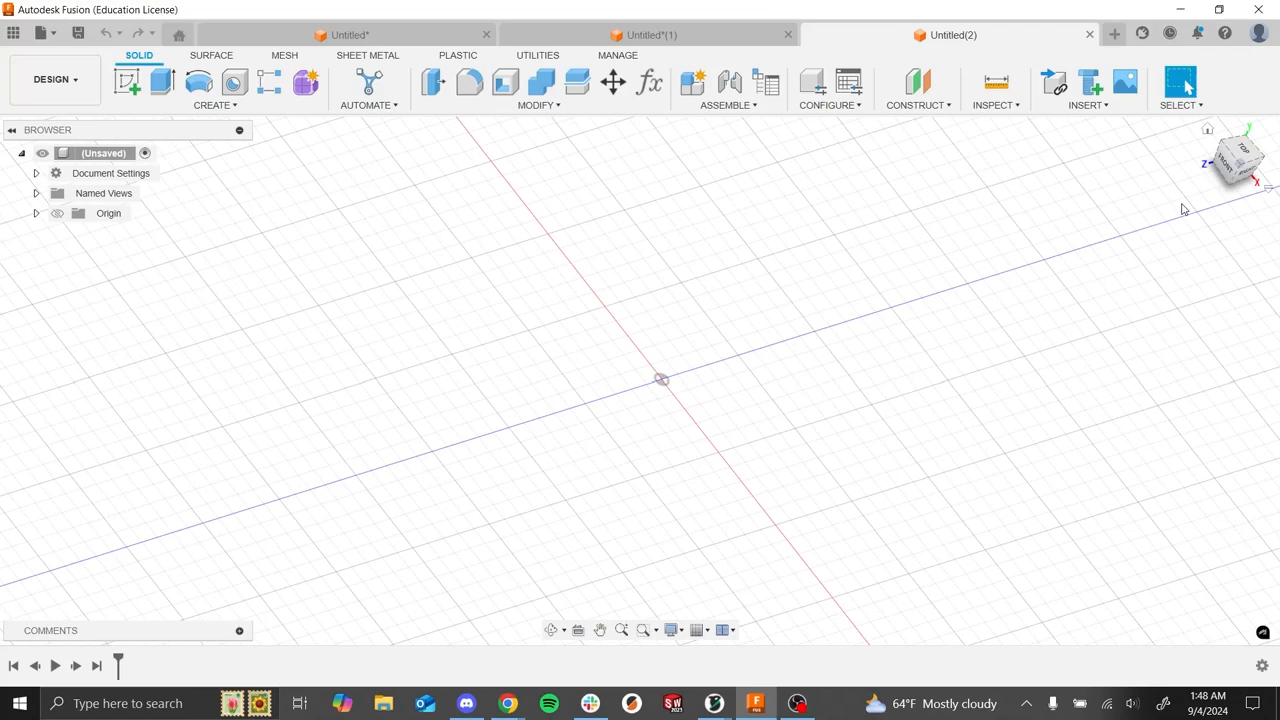
scroll(680, 404, "down", 3)
scroll(677, 385, "up", 5)
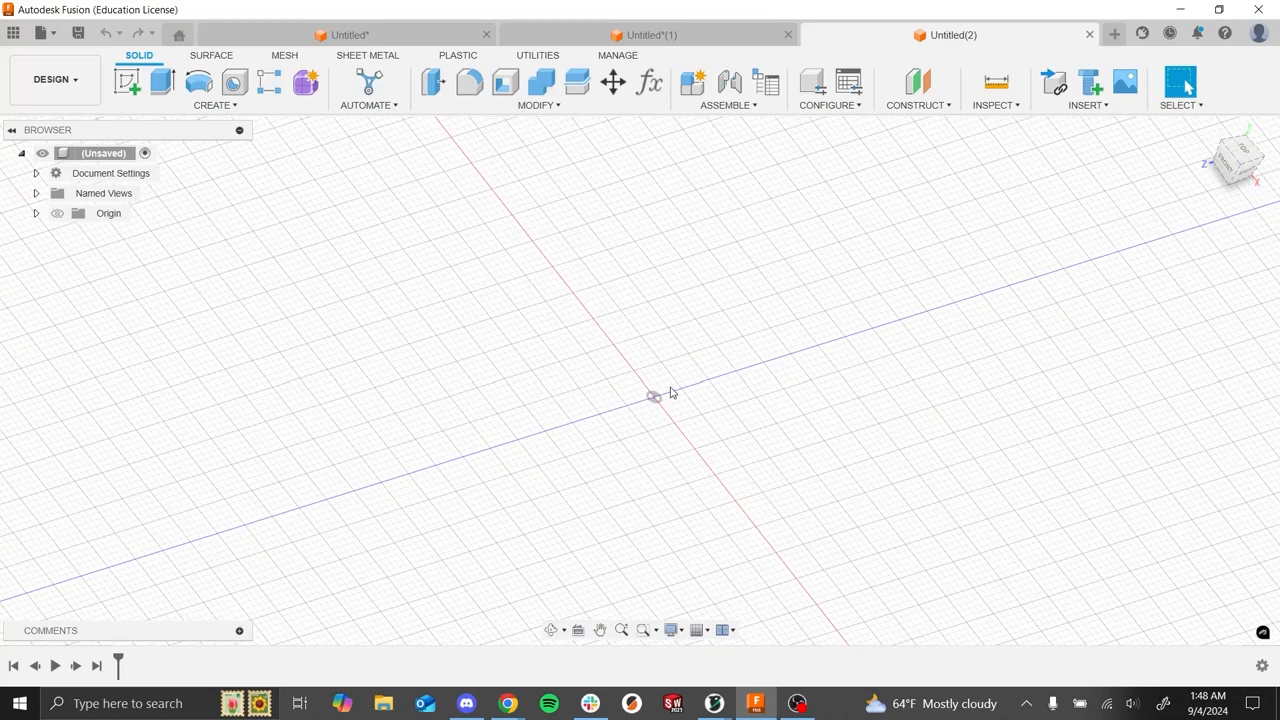
scroll(672, 394, "up", 2)
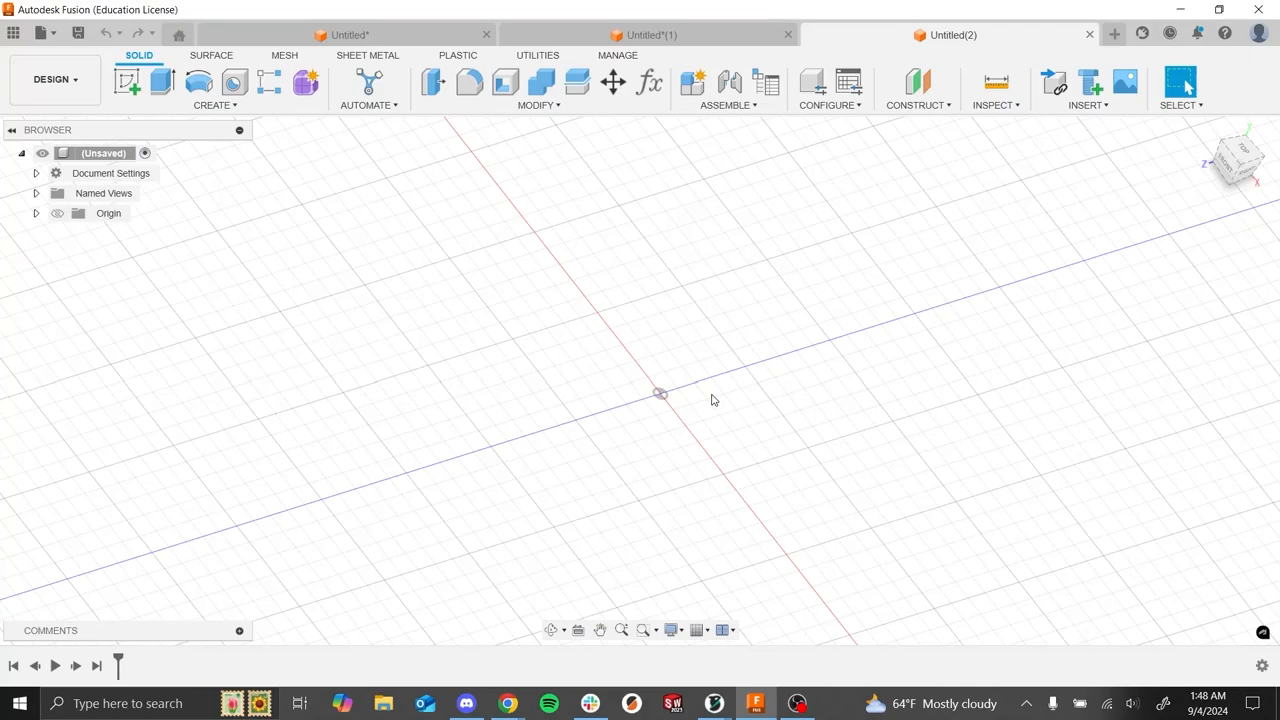
mouse_move(712, 397)
middle_mouse_down("shift")
mouse_move(650, 335)
mouse_move(712, 348)
mouse_move(708, 364)
middle_mouse_up("shift")
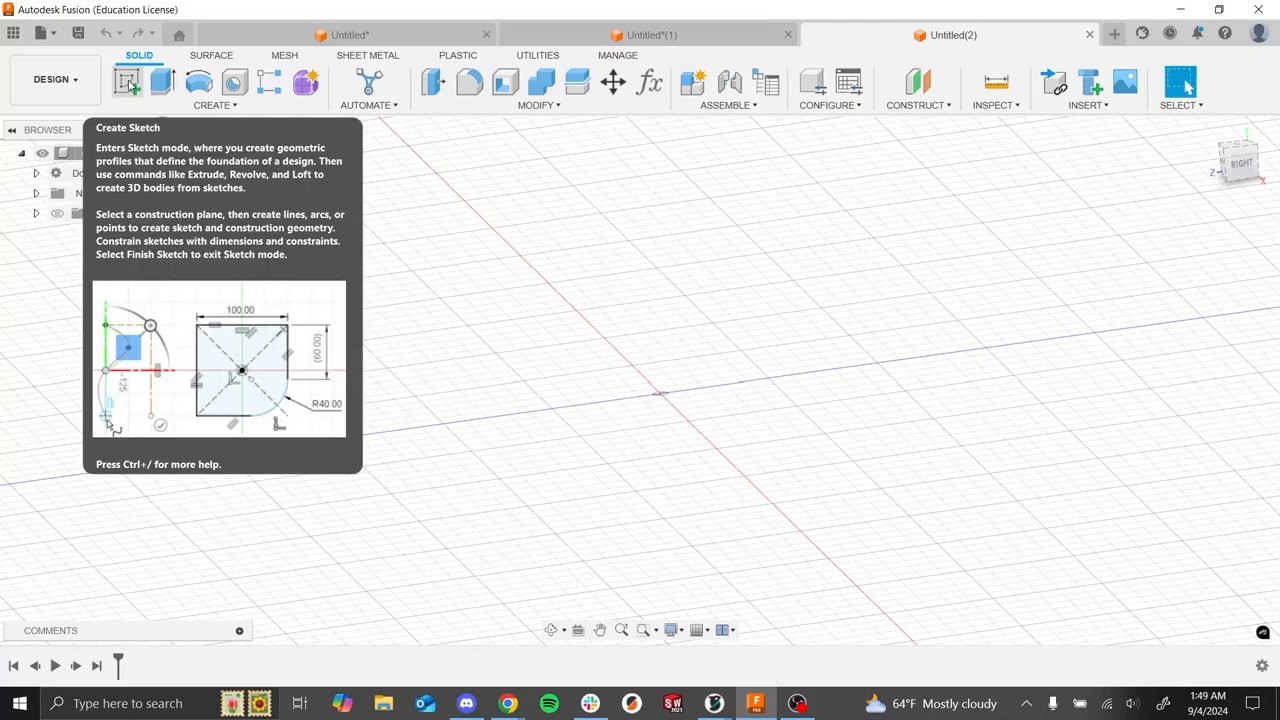
- Create a sketch on the horizontal ground plane and check the Assignment #1 Building Blocks slide
left_click(128, 85)
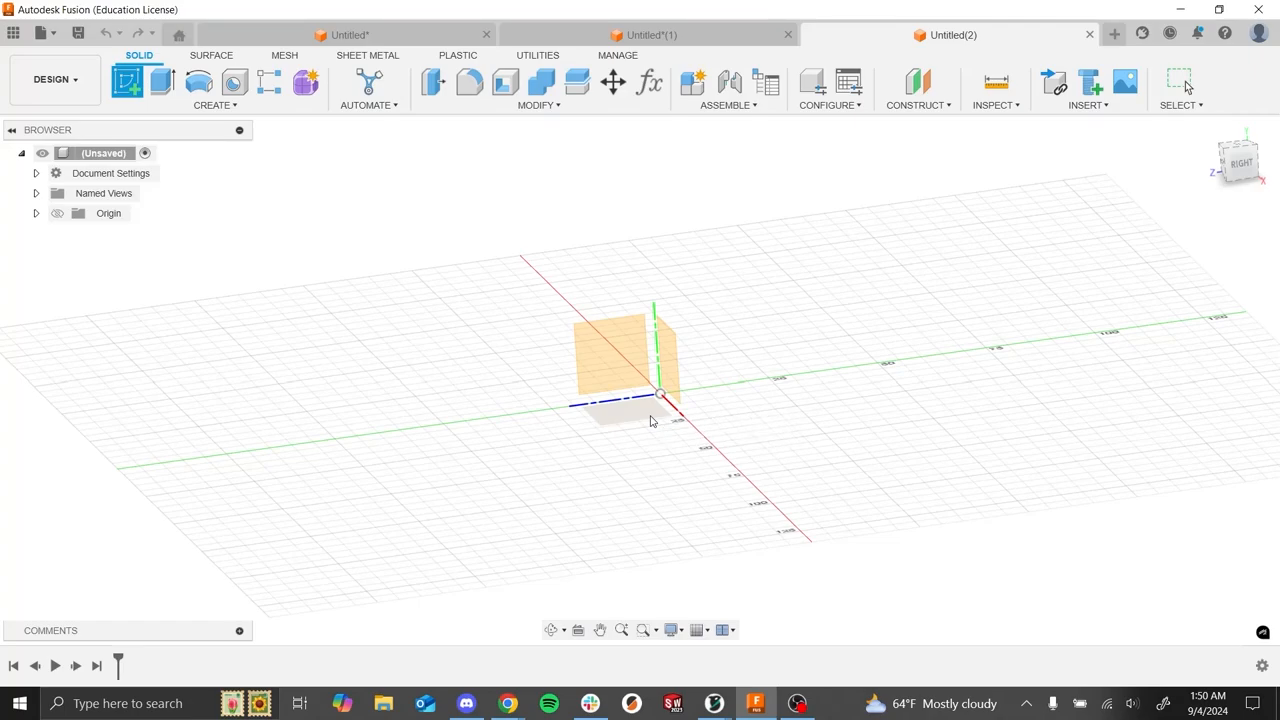
left_click(651, 421)
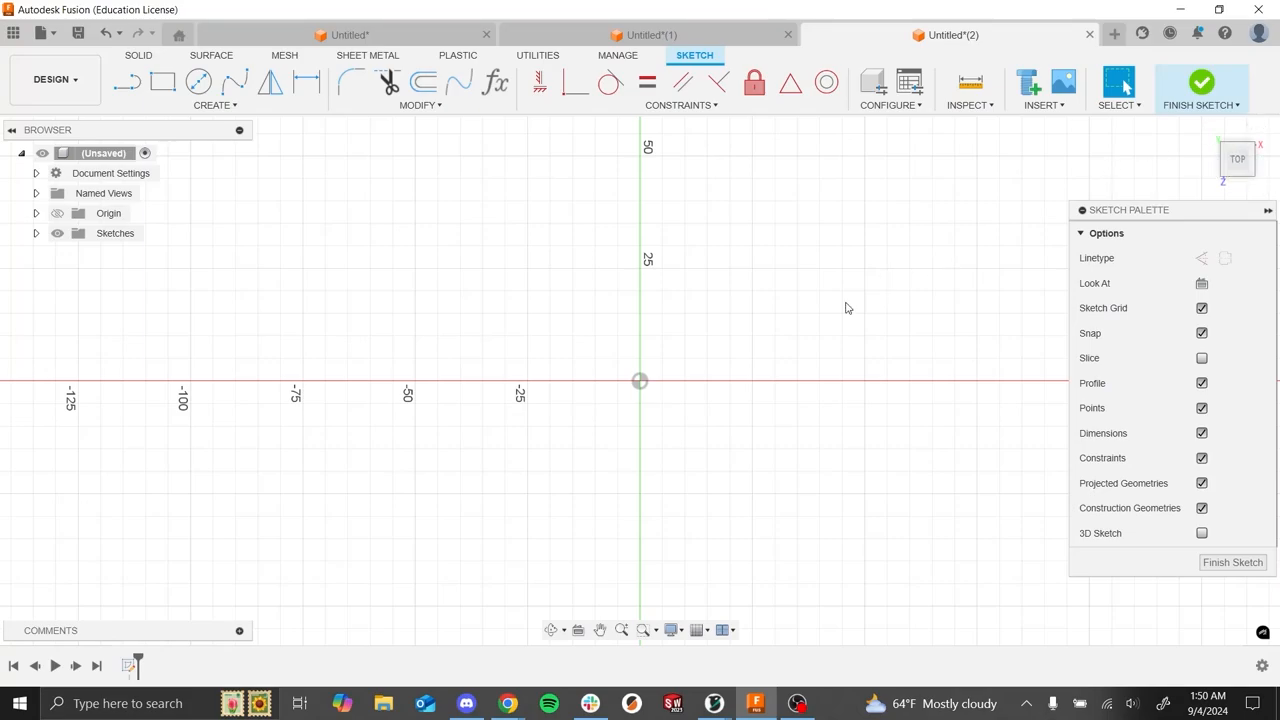
key("alt+Tab")
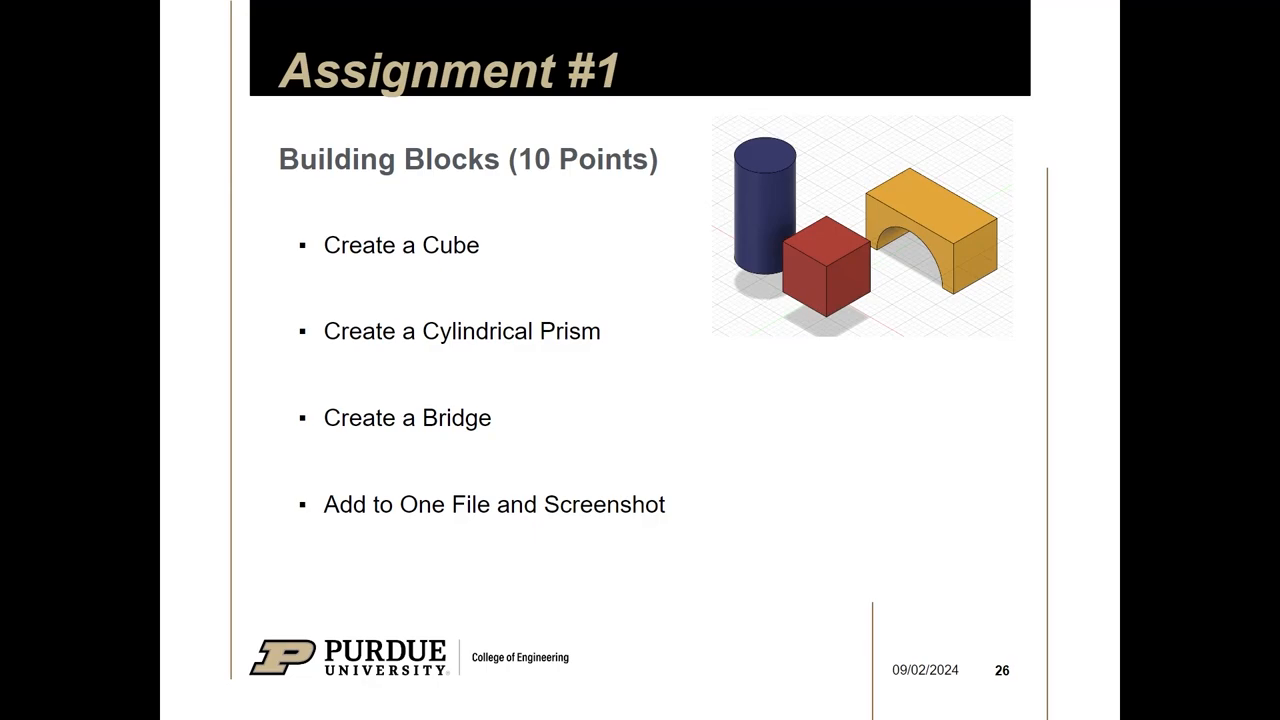
key("alt+Tab")
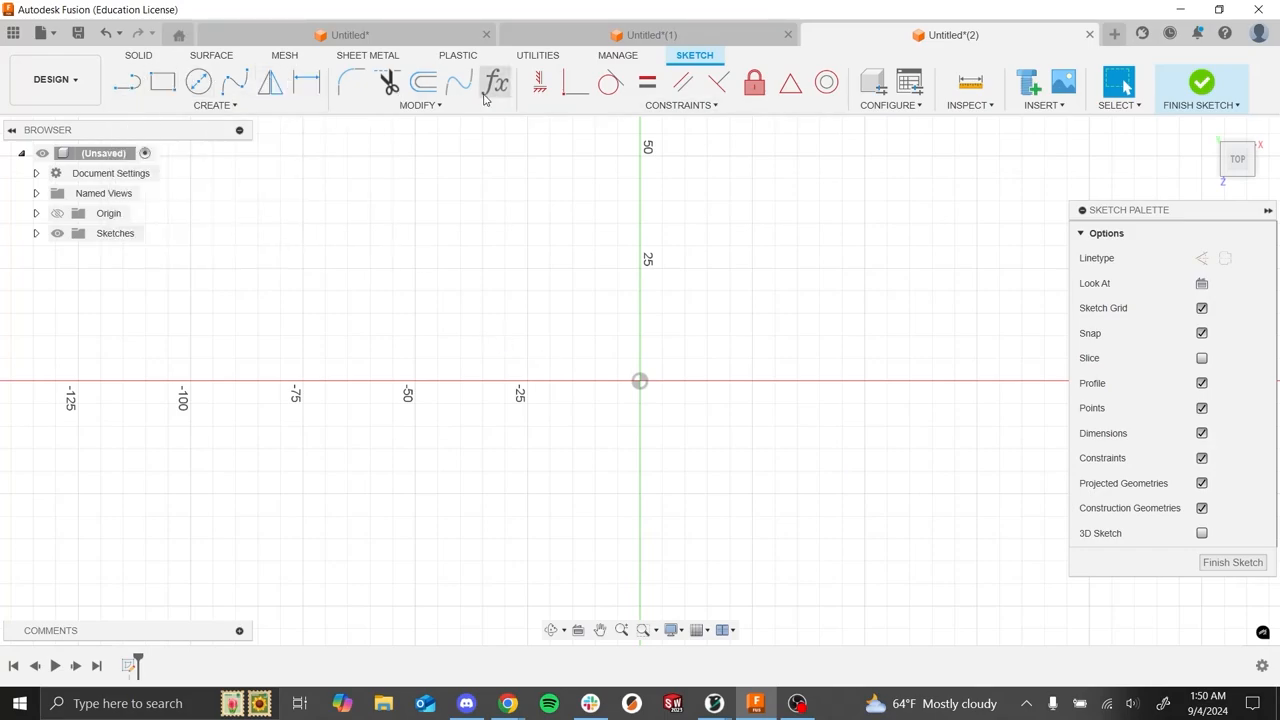
- Sketch a two-point rectangle with one corner on the origin, about 63 mm wide and 42 mm high
left_click(171, 88)
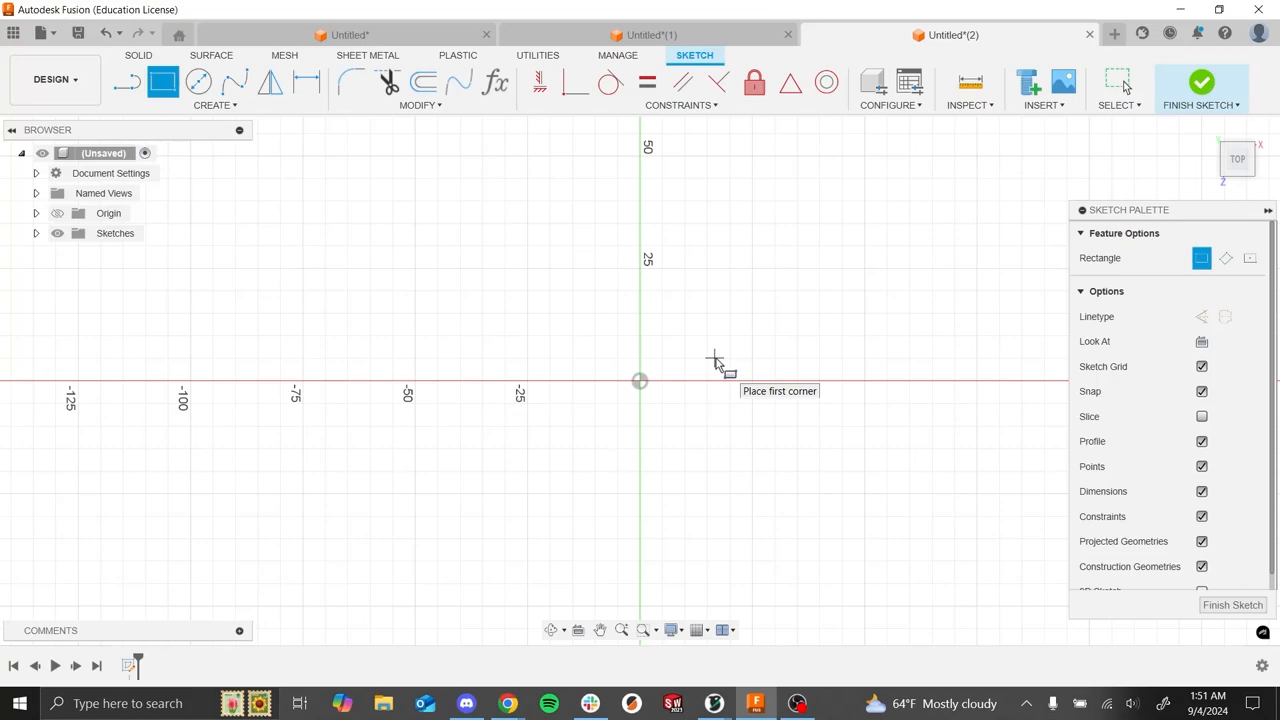
left_click(639, 381)
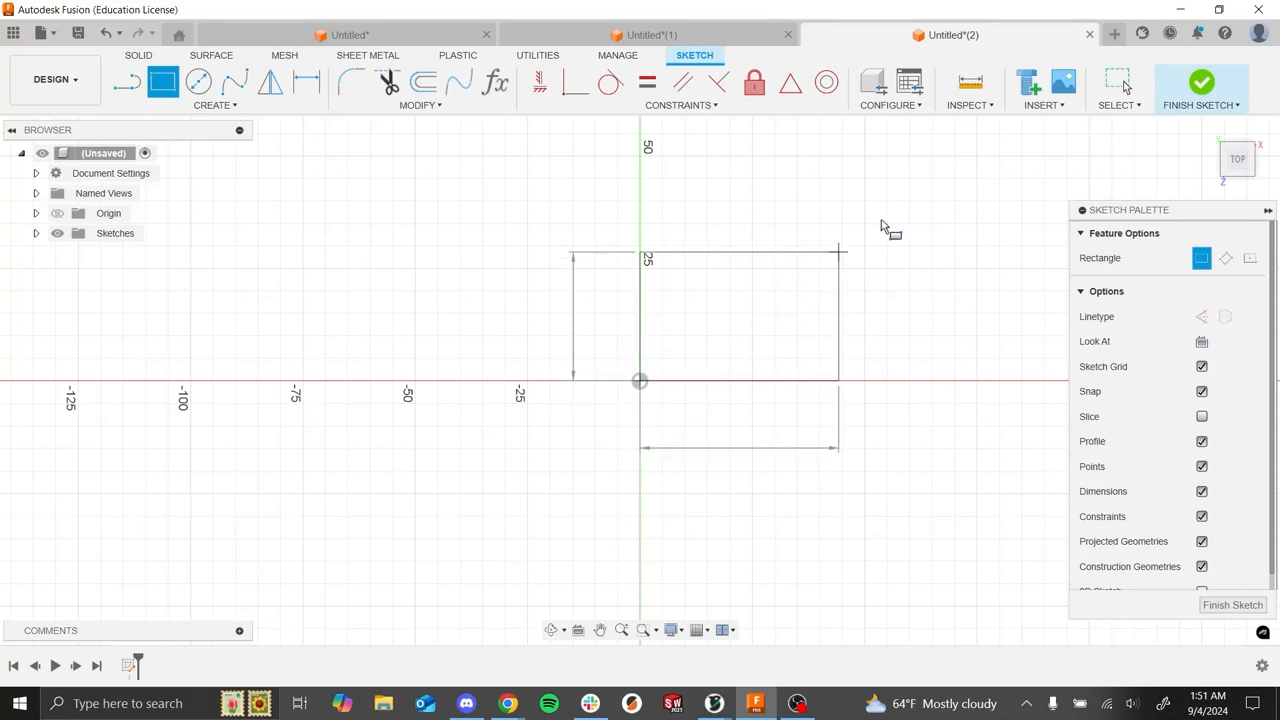
left_click(921, 192)
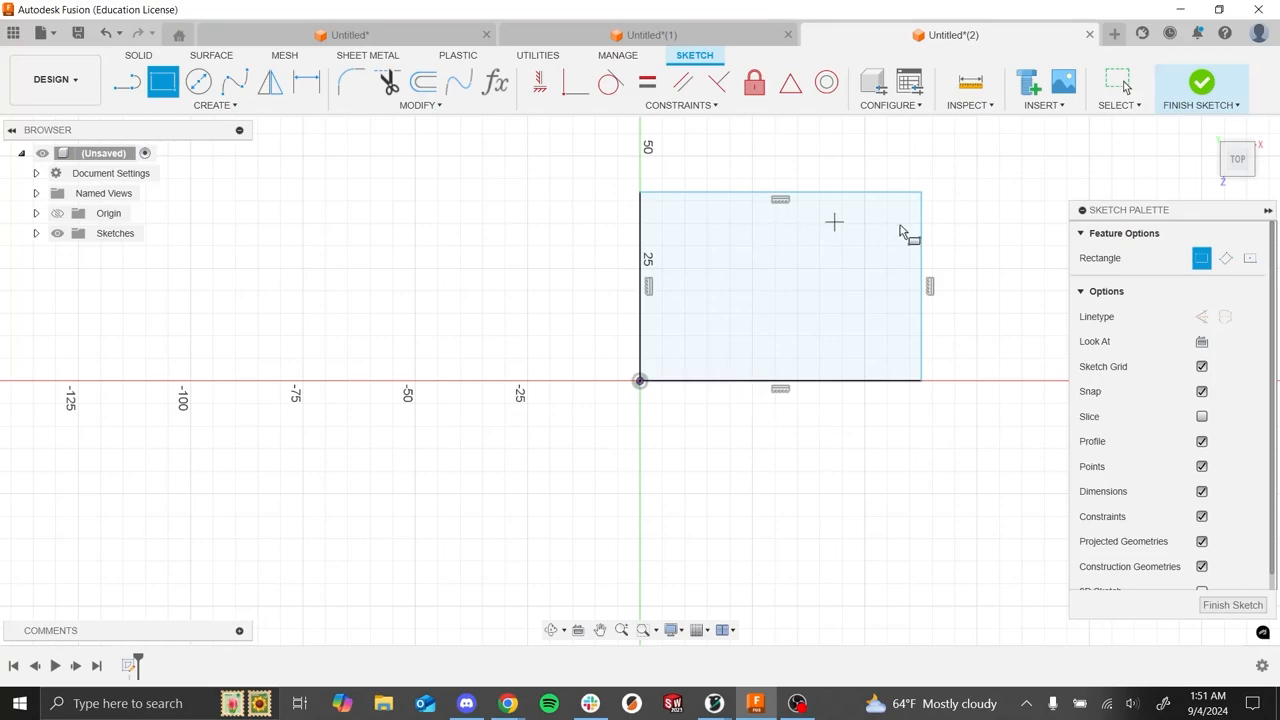
key("Escape")
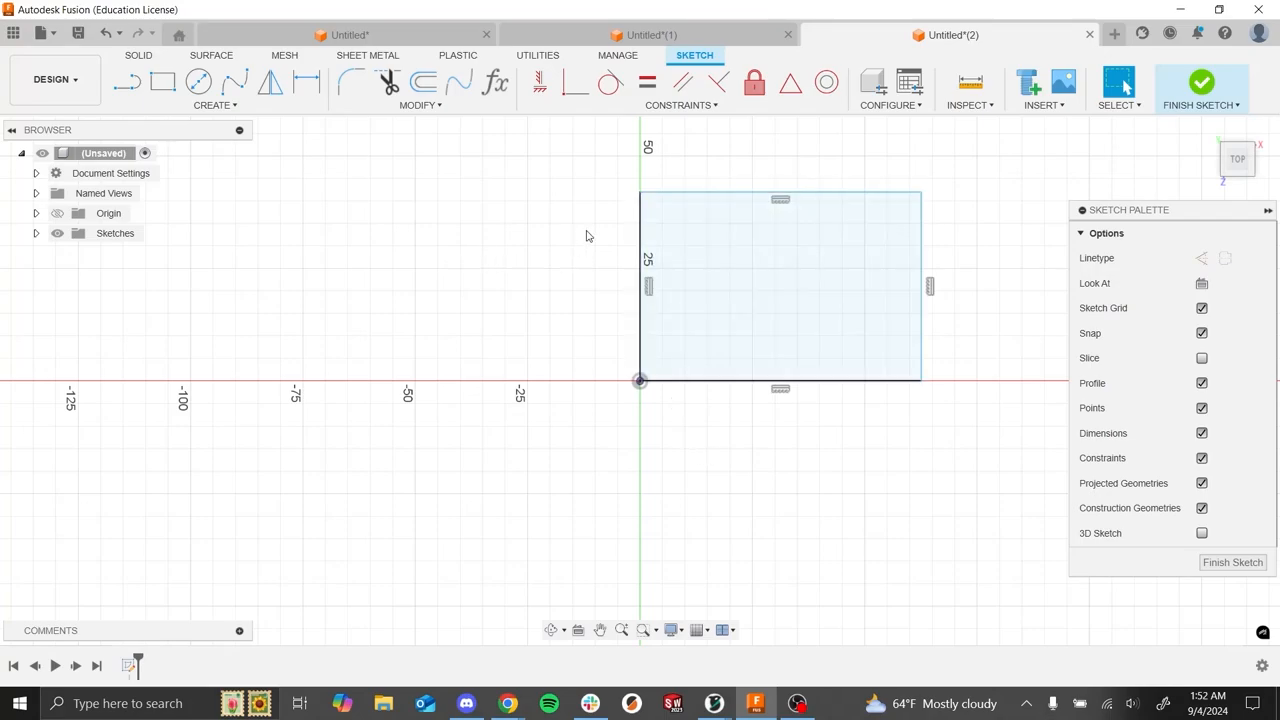
- Inspect the rectangle's two edges that meet at the origin, and move its unconstrained upper edge inward to shorten the rectangle
left_click(641, 248)
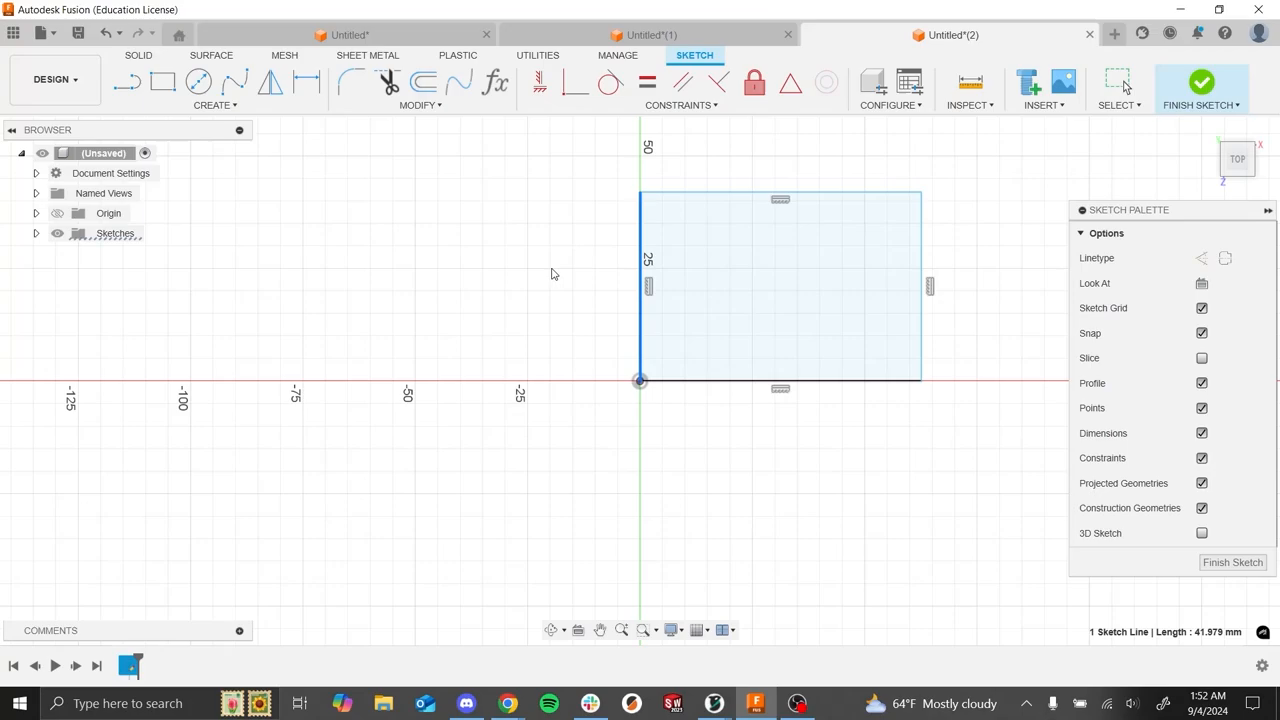
left_click(574, 432)
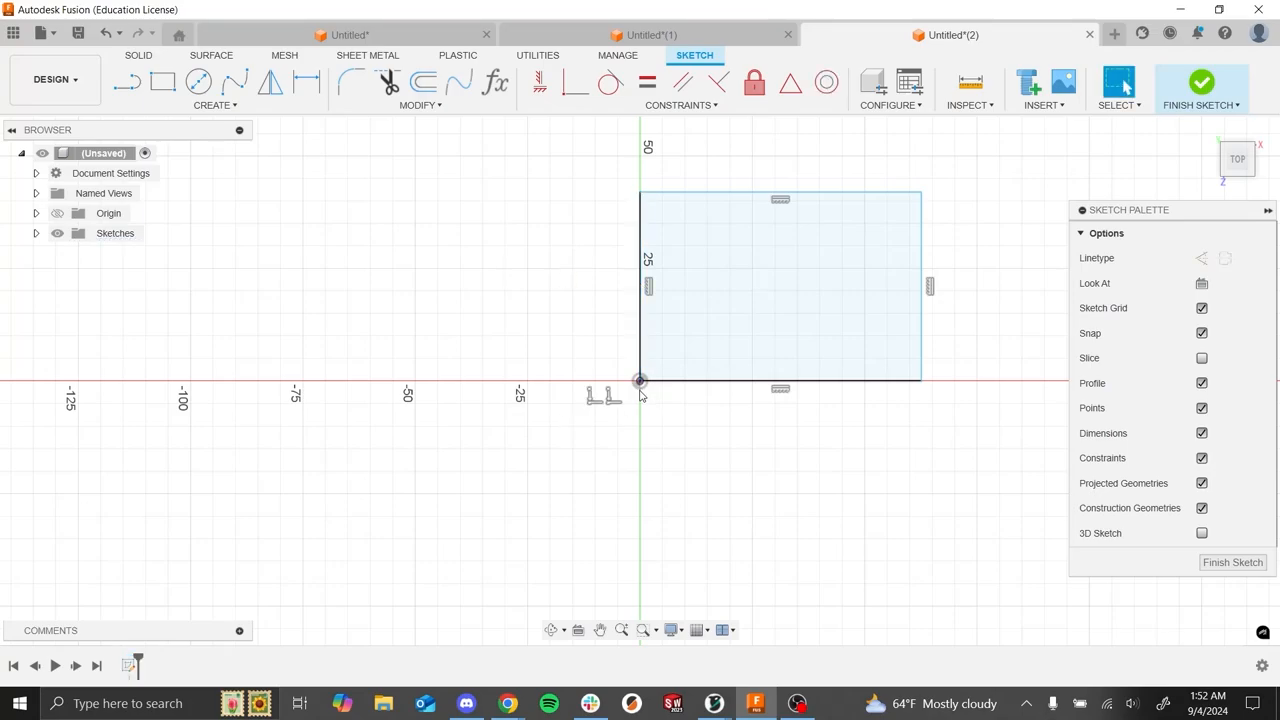
left_click(731, 387)
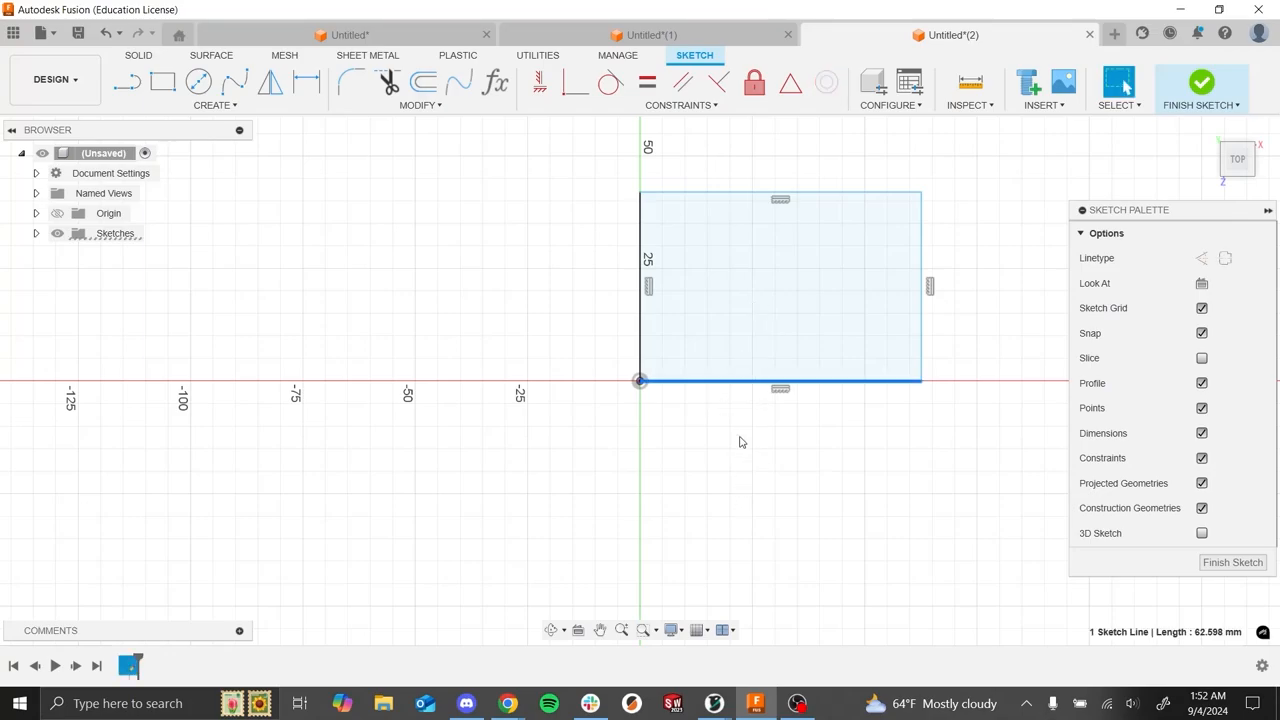
left_click(786, 461)
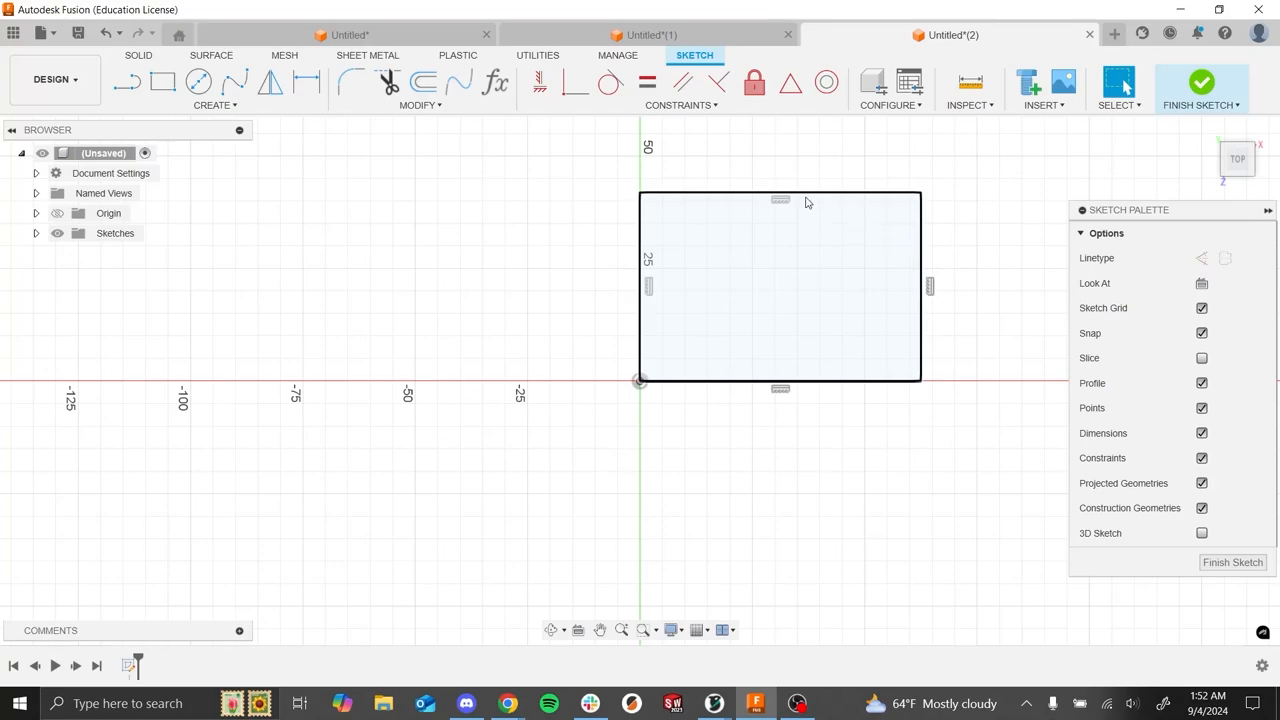
mouse_move(808, 194)
left_mouse_down()
mouse_move(829, 141)
mouse_move(811, 271)
mouse_move(826, 237)
left_mouse_up()
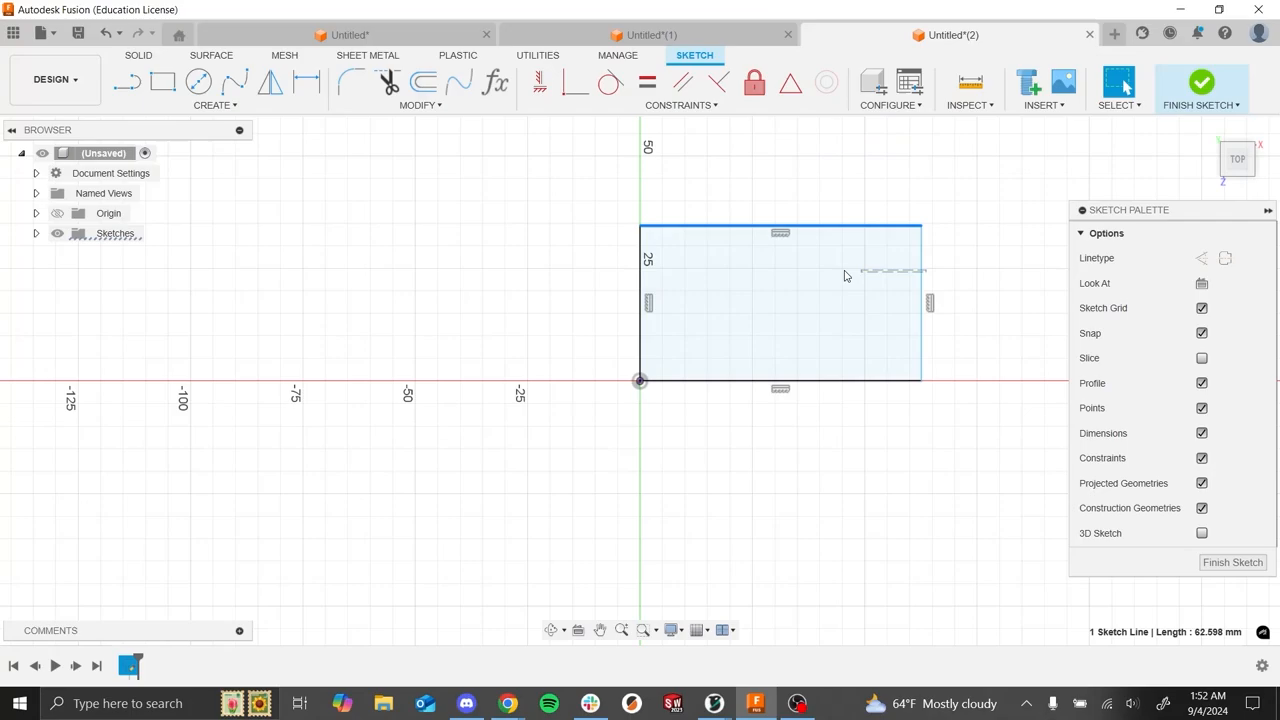
left_click(979, 195)
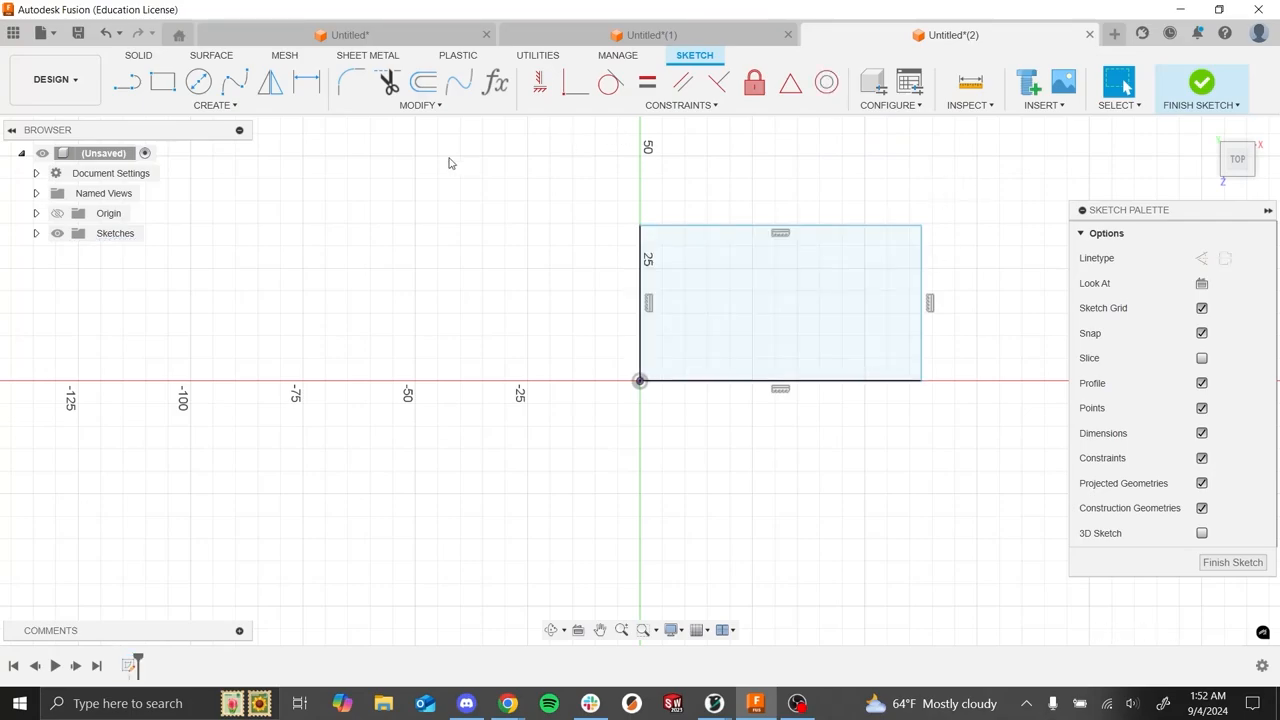
- Dimension the upper edge of the rectangle and set its width to 50 mm
left_click(308, 90)
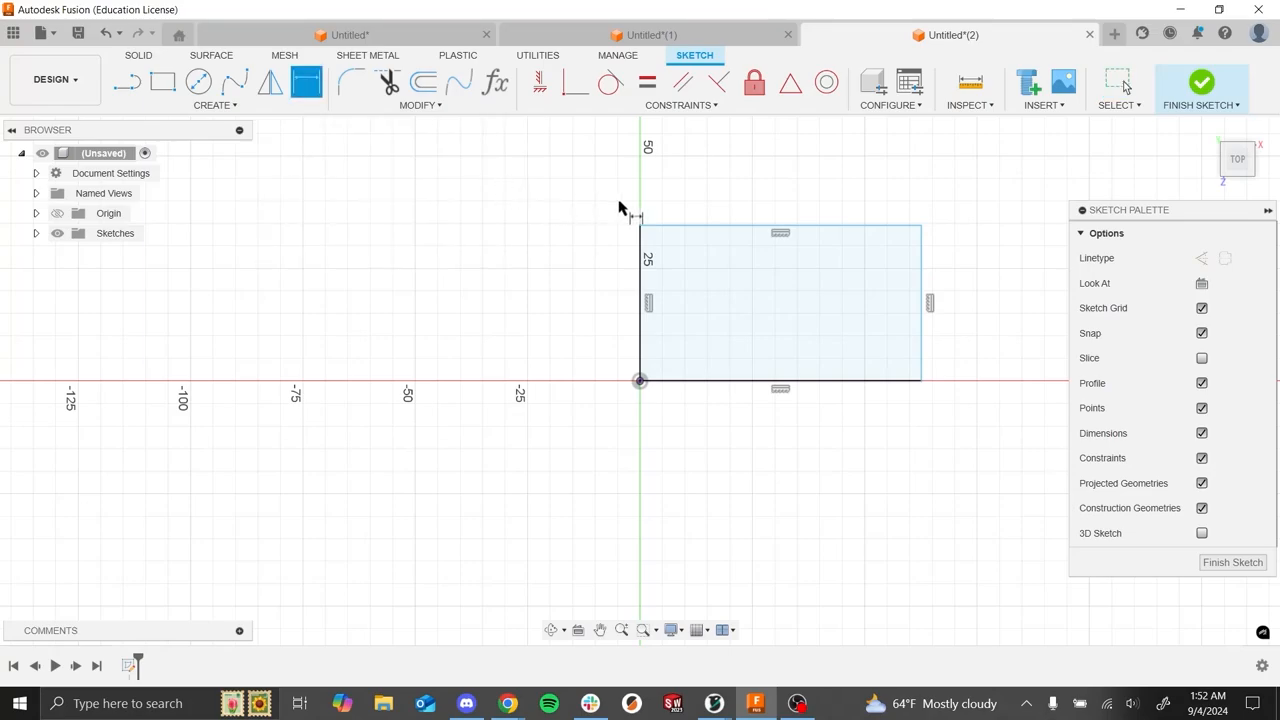
left_click(686, 227)
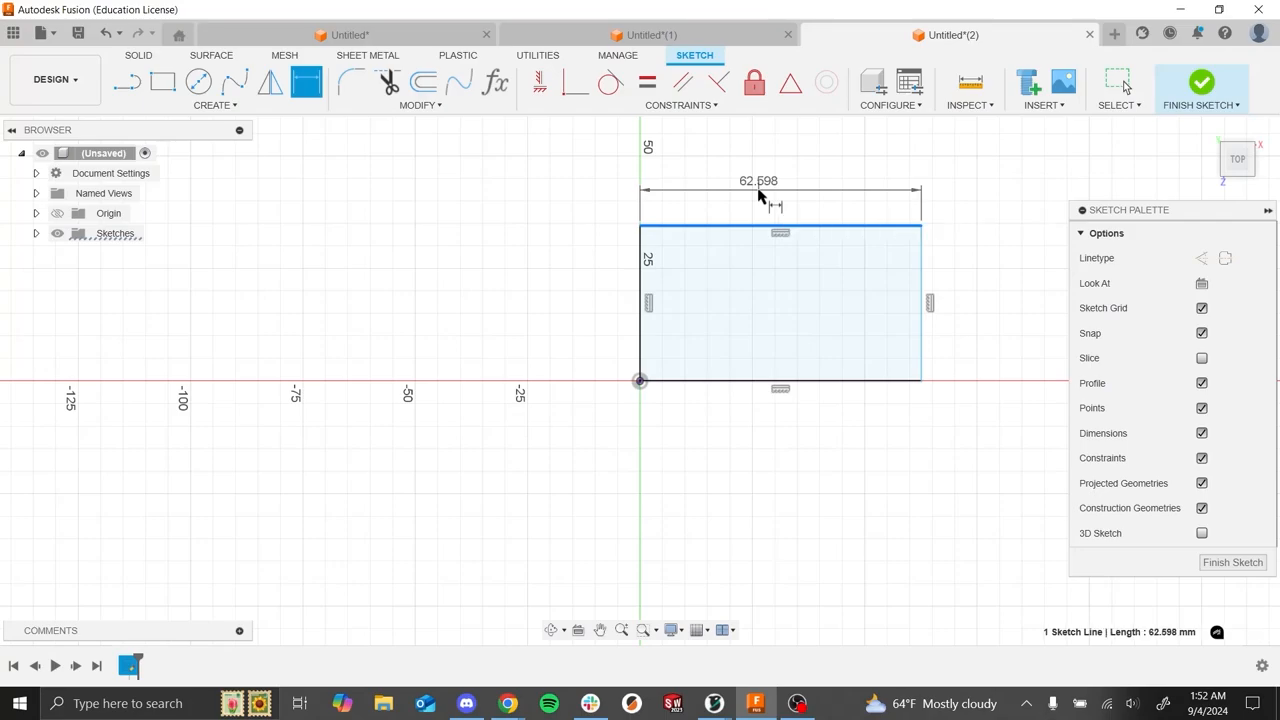
left_click(767, 204)
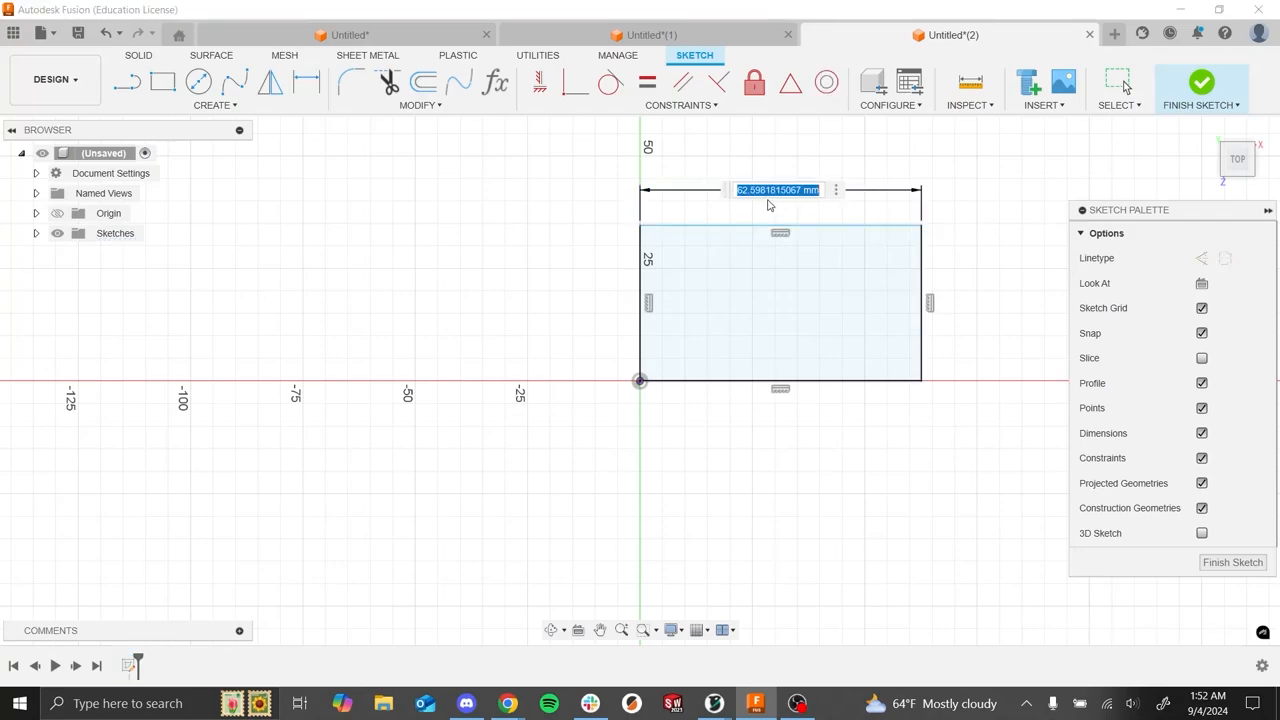
type("50")
key("Return")
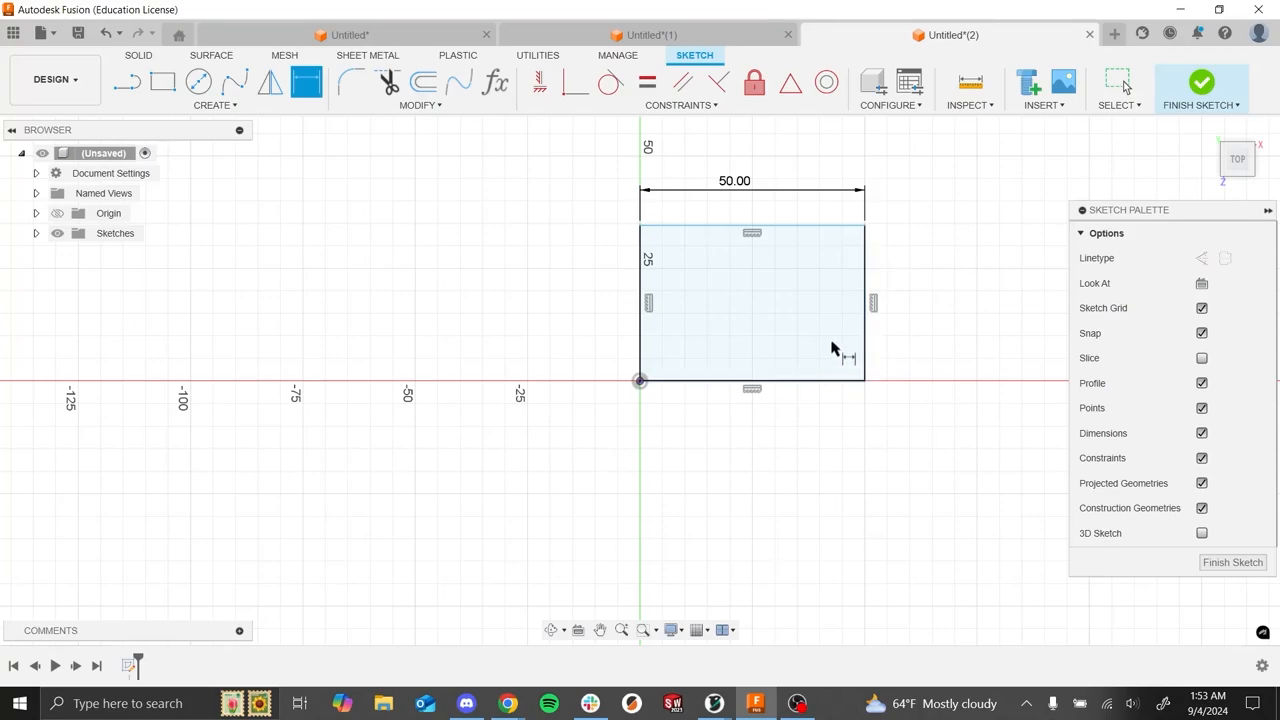
- Dimension the rectangle's vertical edge farthest from the origin and set its height to 50 mm
left_click(866, 278)
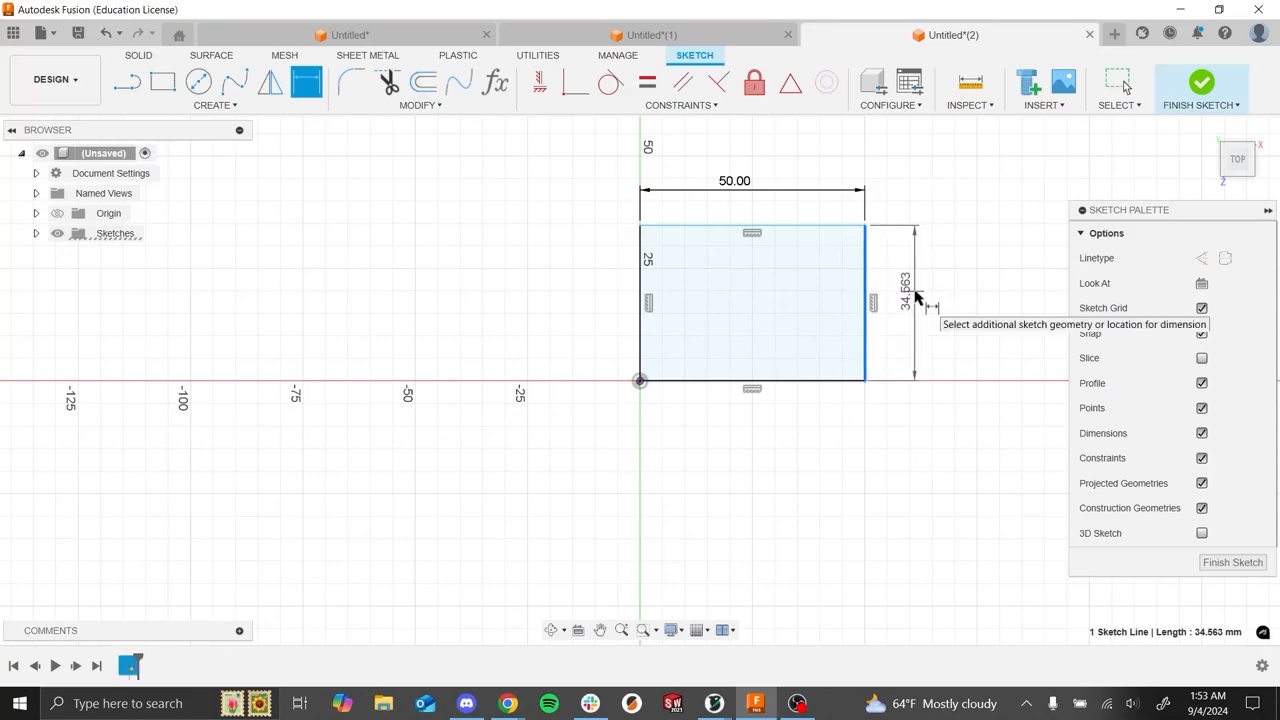
left_click(914, 295)
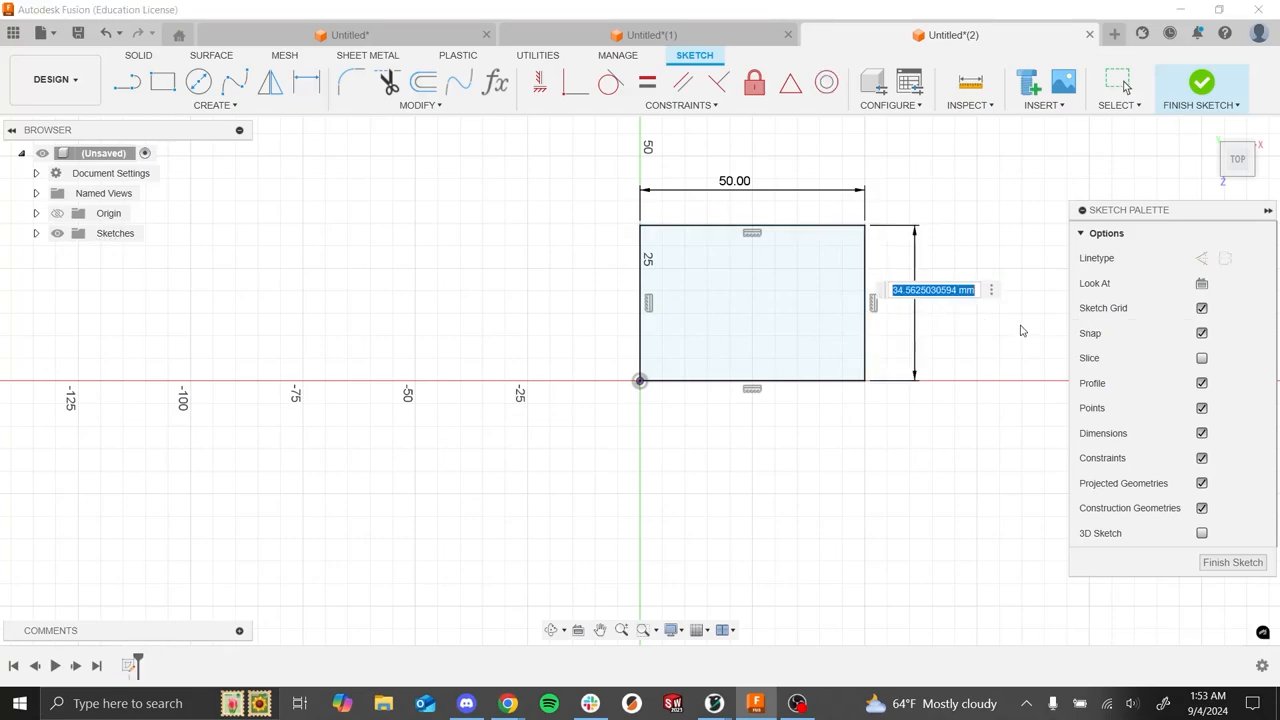
type("50")
key("Return")
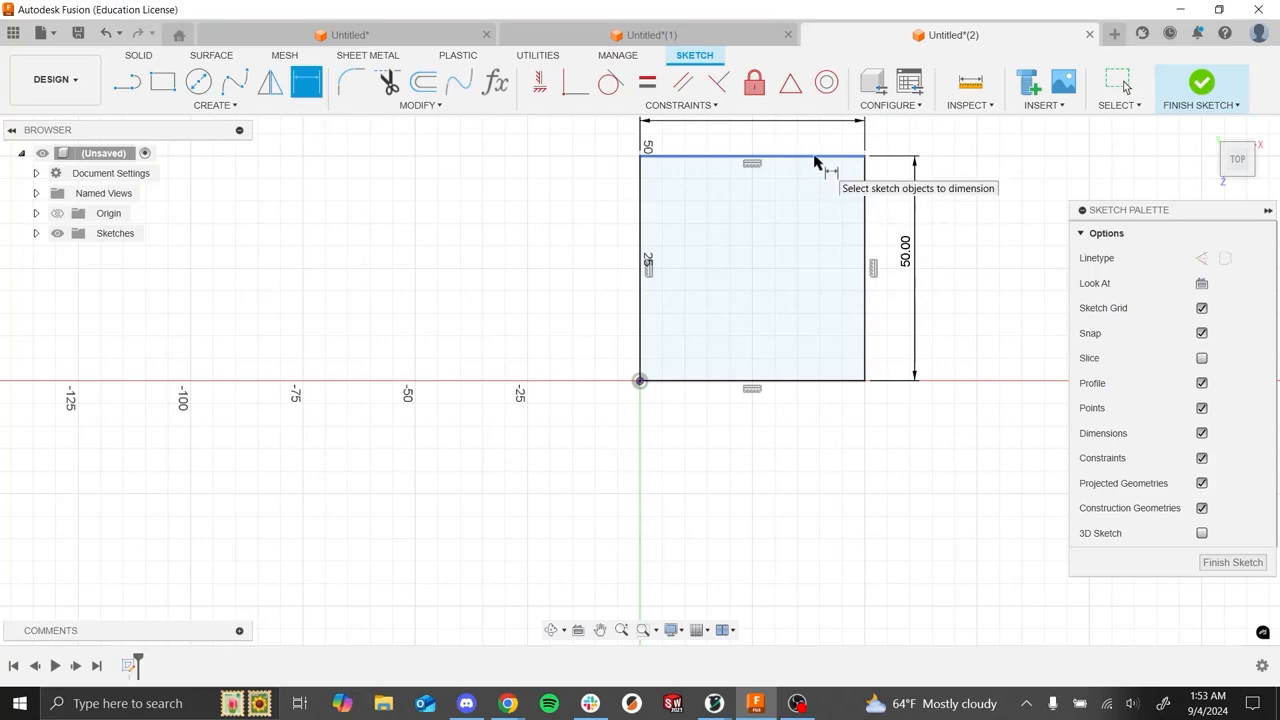
scroll(657, 386, "down", 3)
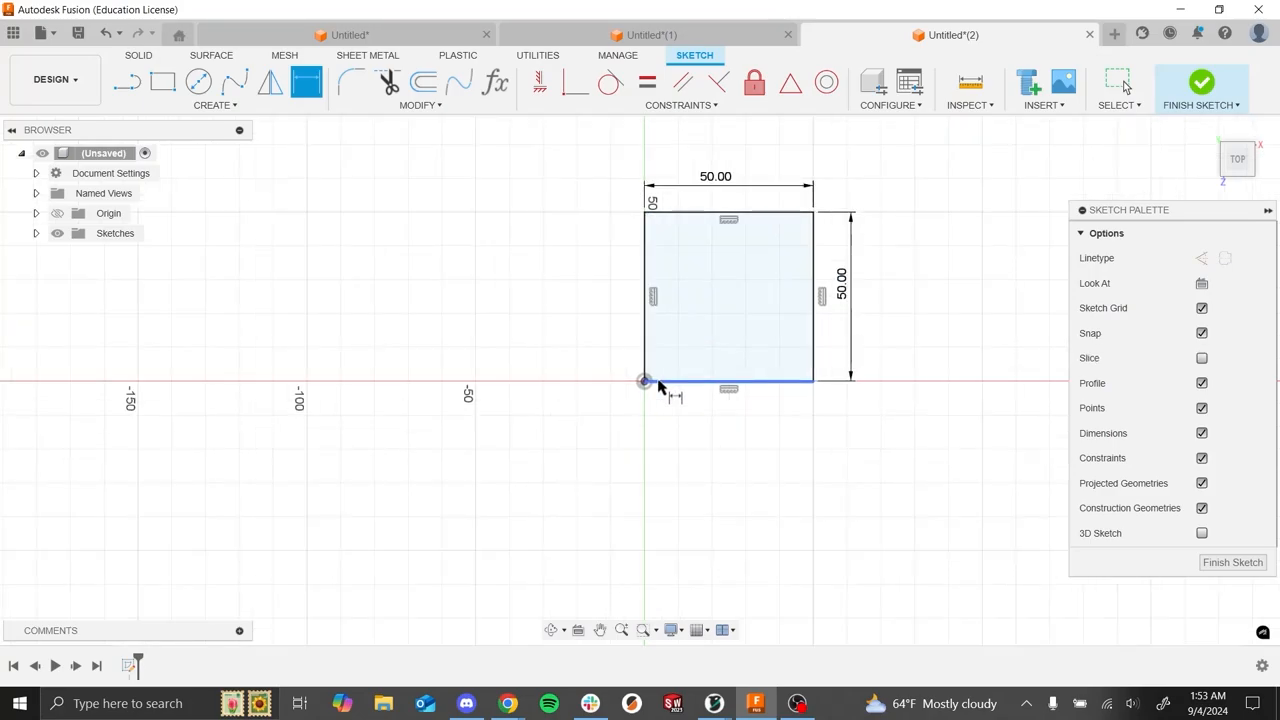
scroll(868, 180, "up", 2)
scroll(826, 243, "up", 1)
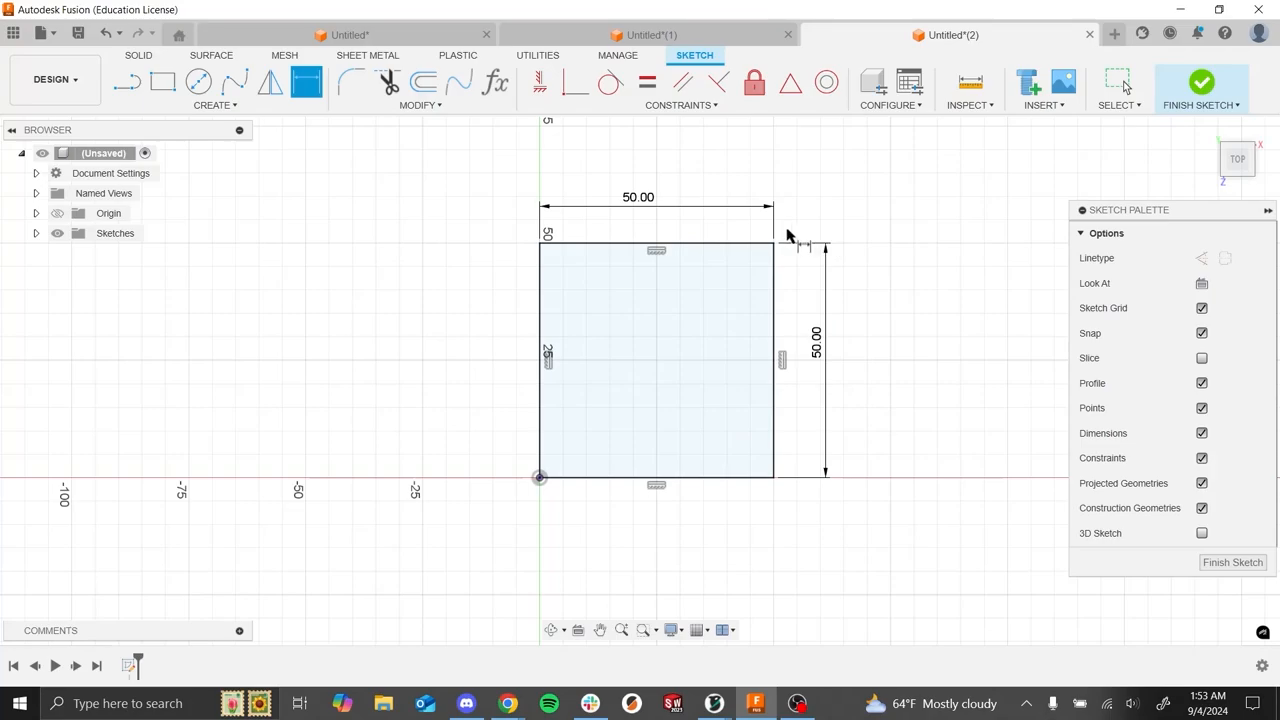
key("Escape")
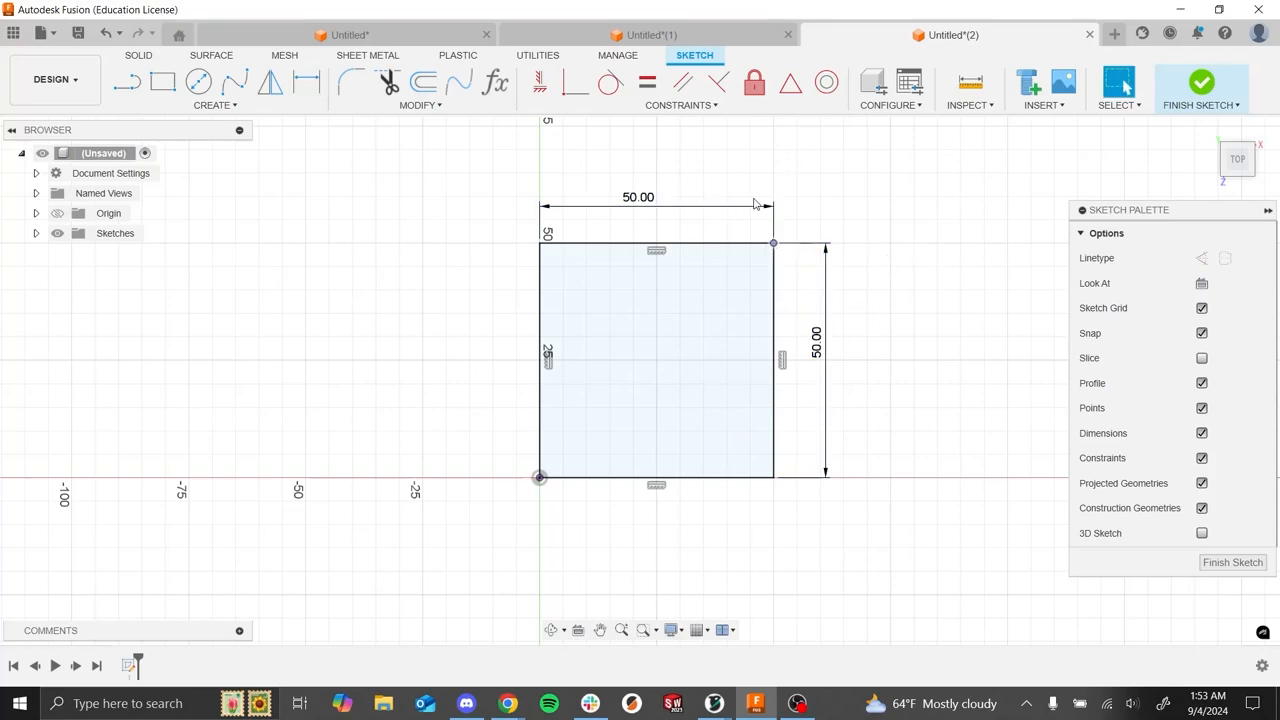
- Check the square's corner opposite the origin for remaining freedom, and finish the sketch
left_click(773, 243)
left_click_drag(895, 279, 577, 201)
left_click(603, 226)
left_click(1201, 84)
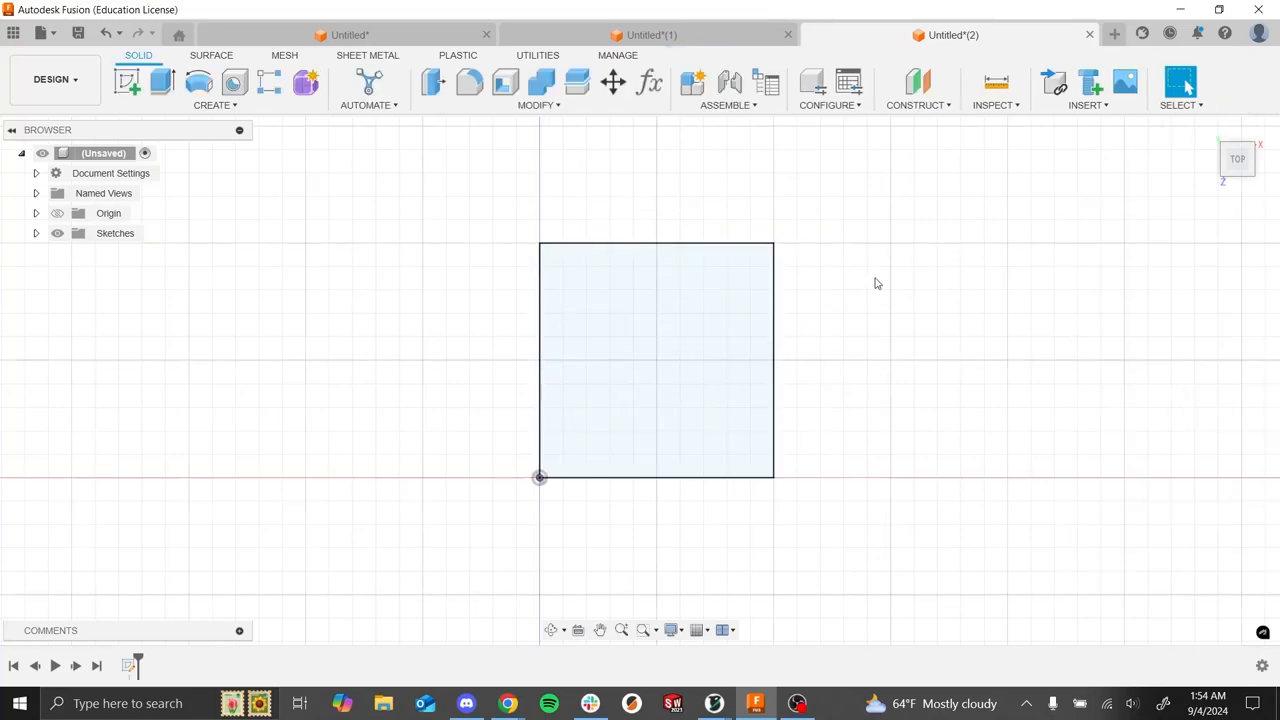
- Set up an Extrude of the reselected square profile with start Profile Plane, direction One Side and extent type Distance
middle_click_drag(845, 306, 800, 214, "shift")
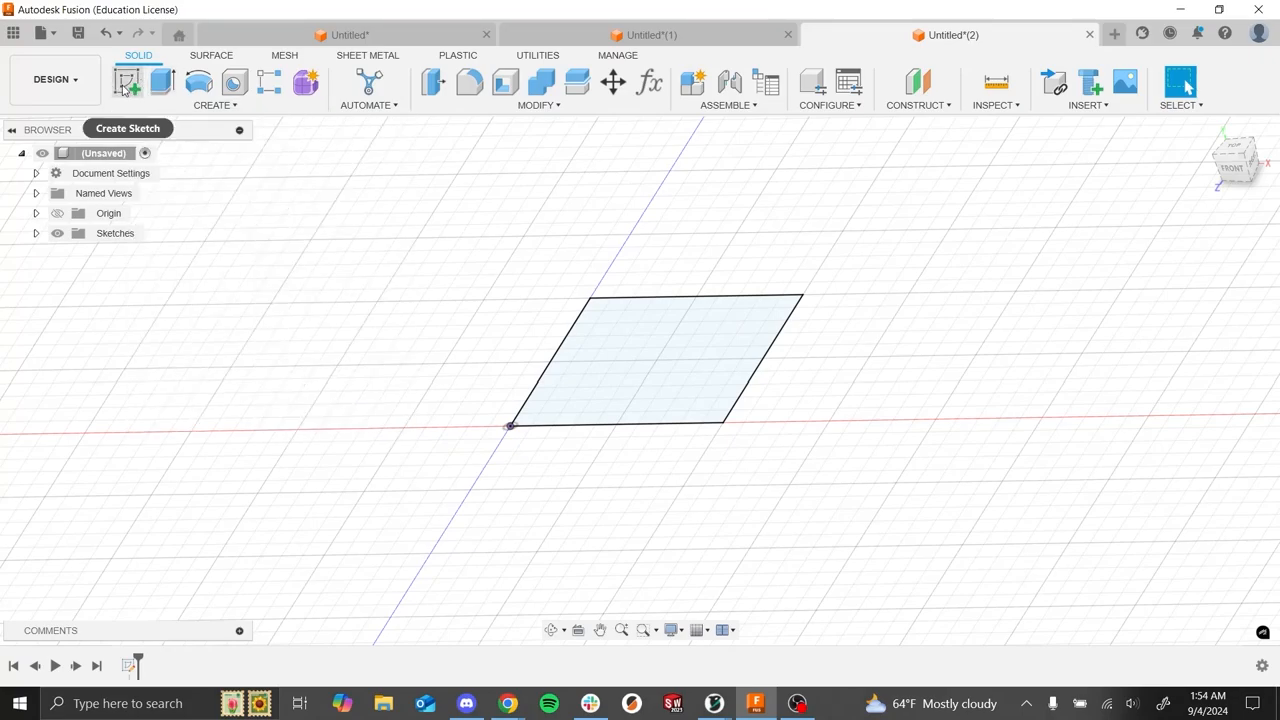
left_click(150, 90)
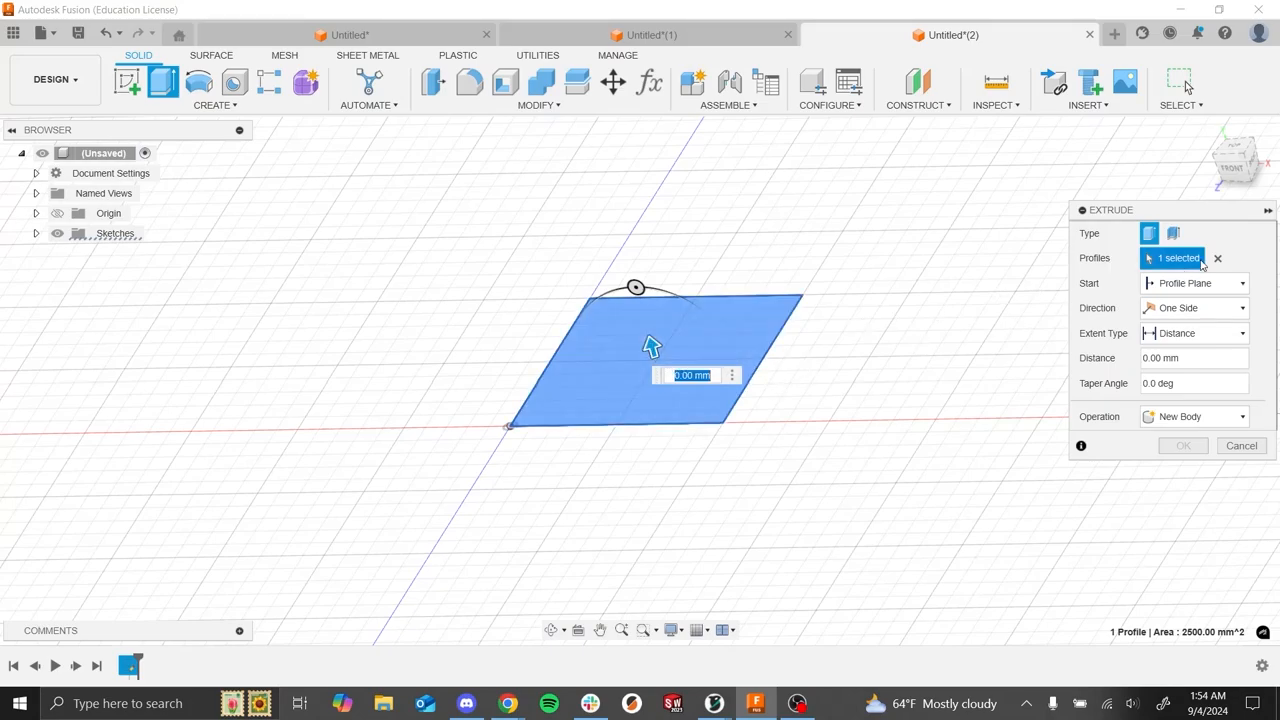
left_click(1218, 259)
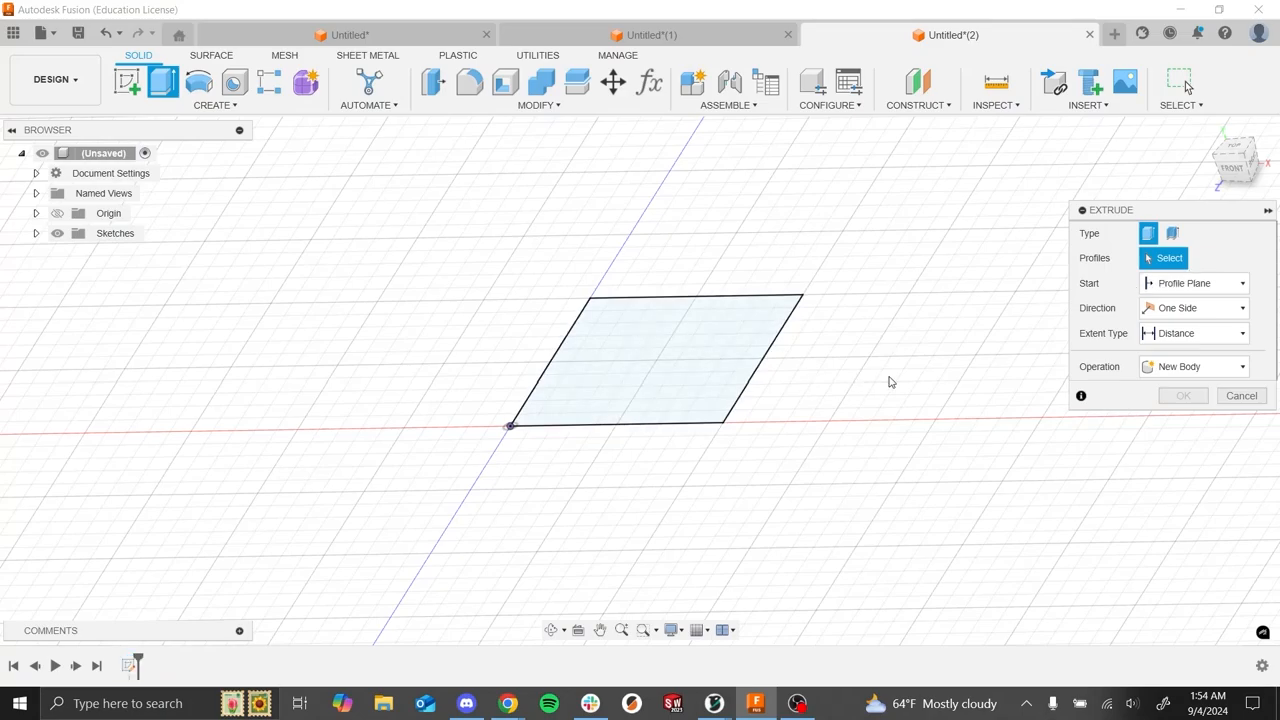
left_click(669, 360)
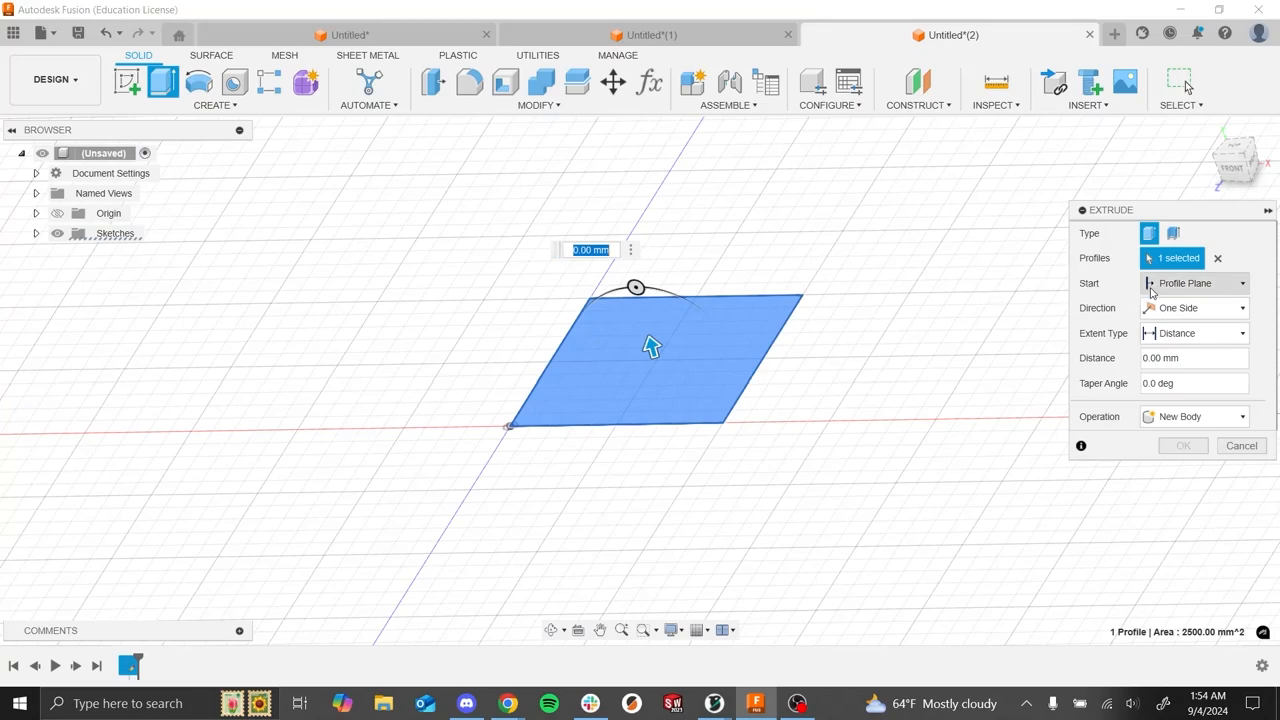
left_click(1151, 290)
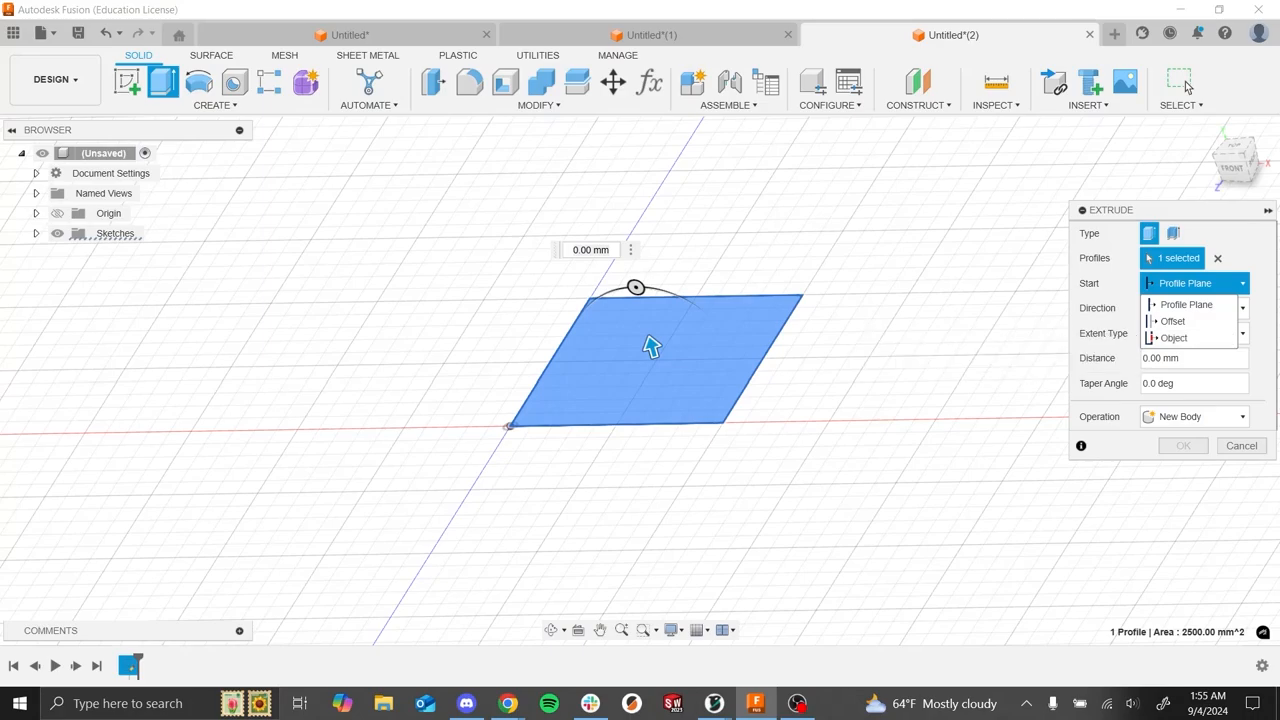
left_click(1160, 306)
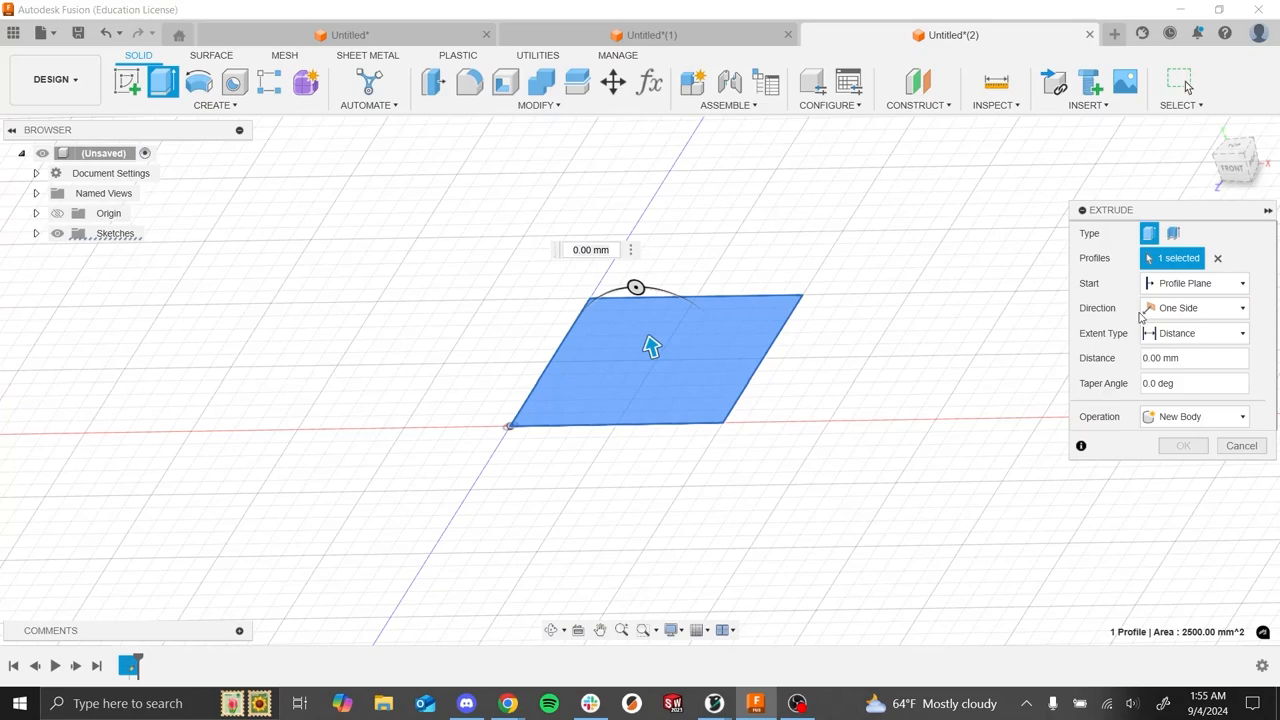
left_click(1150, 312)
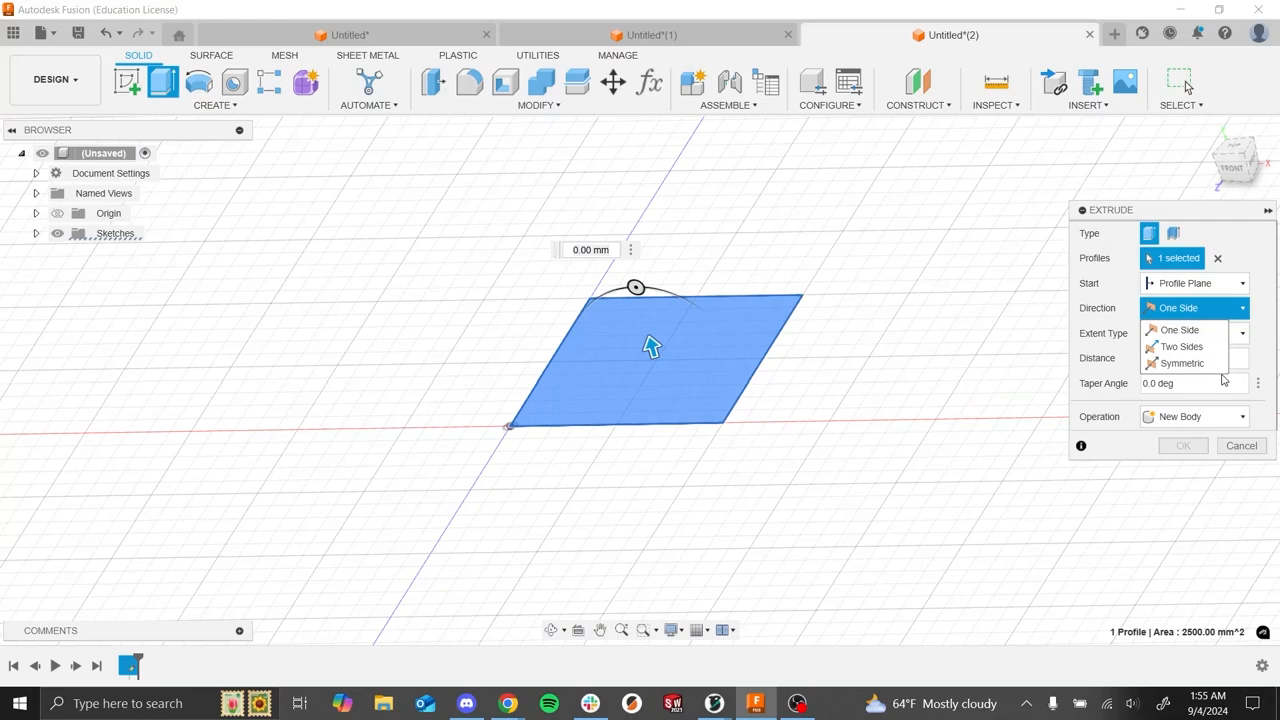
left_click(1195, 331)
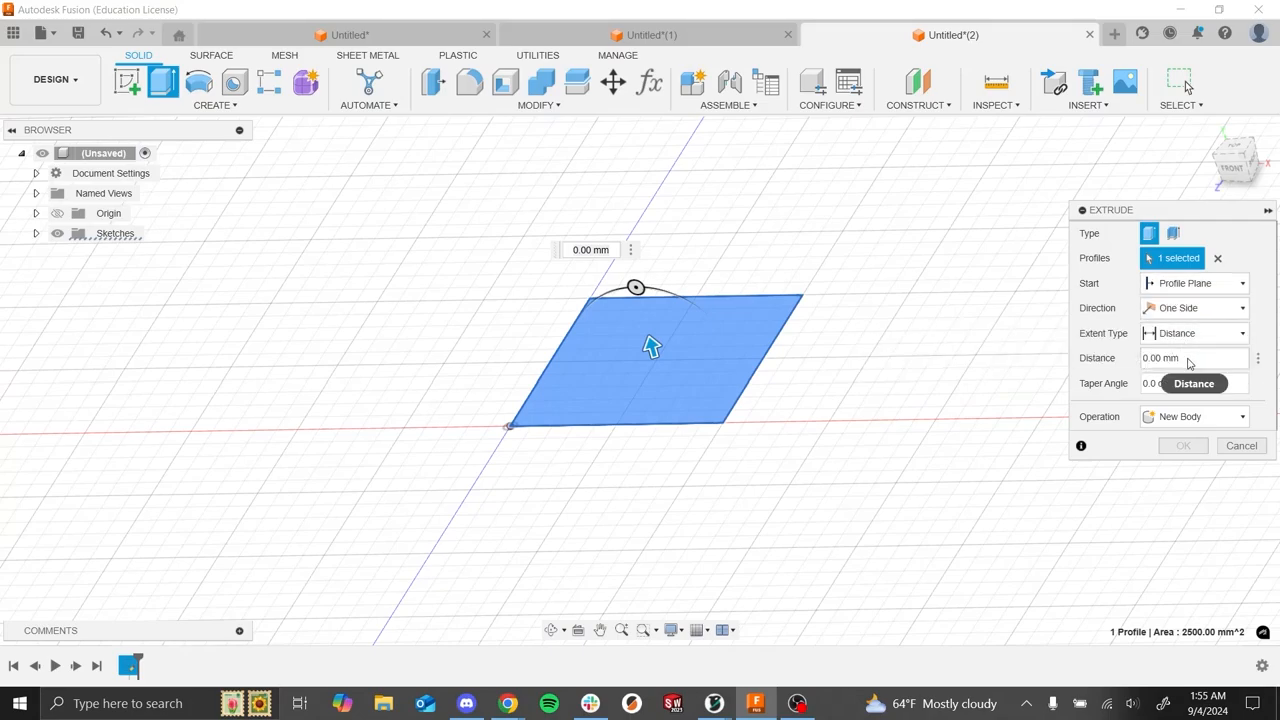
left_click(1192, 338)
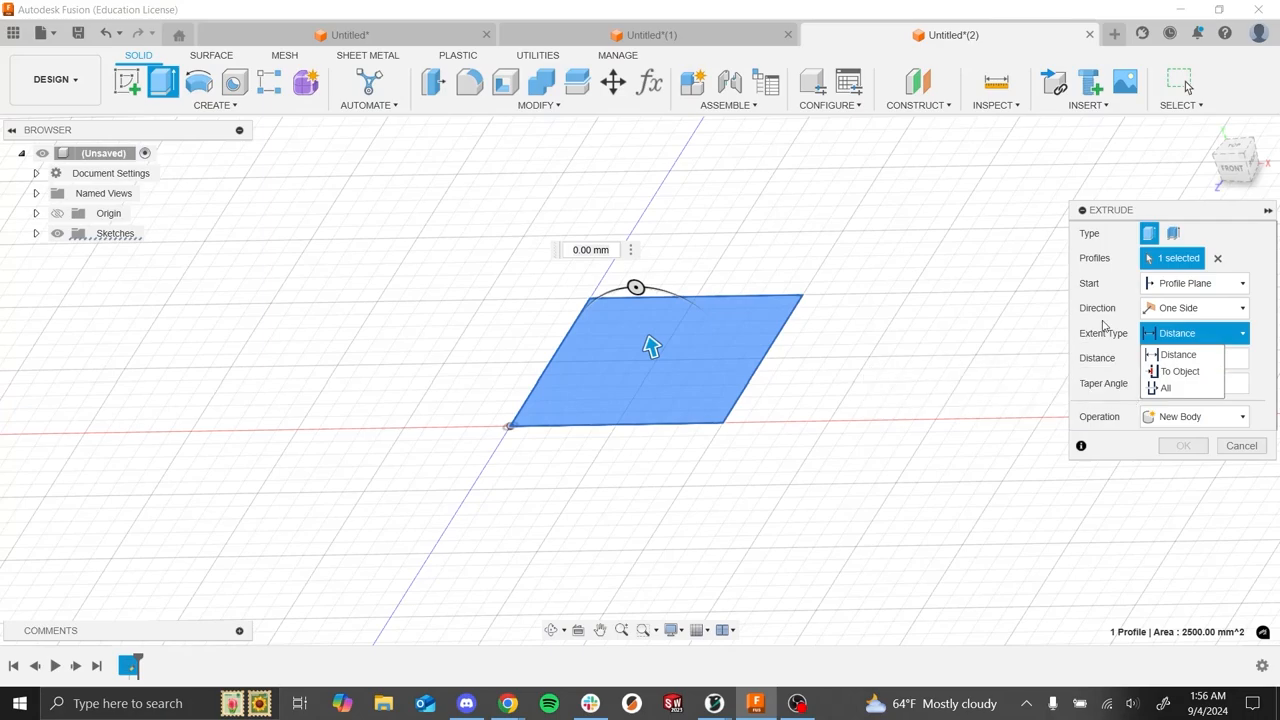
left_click(1180, 356)
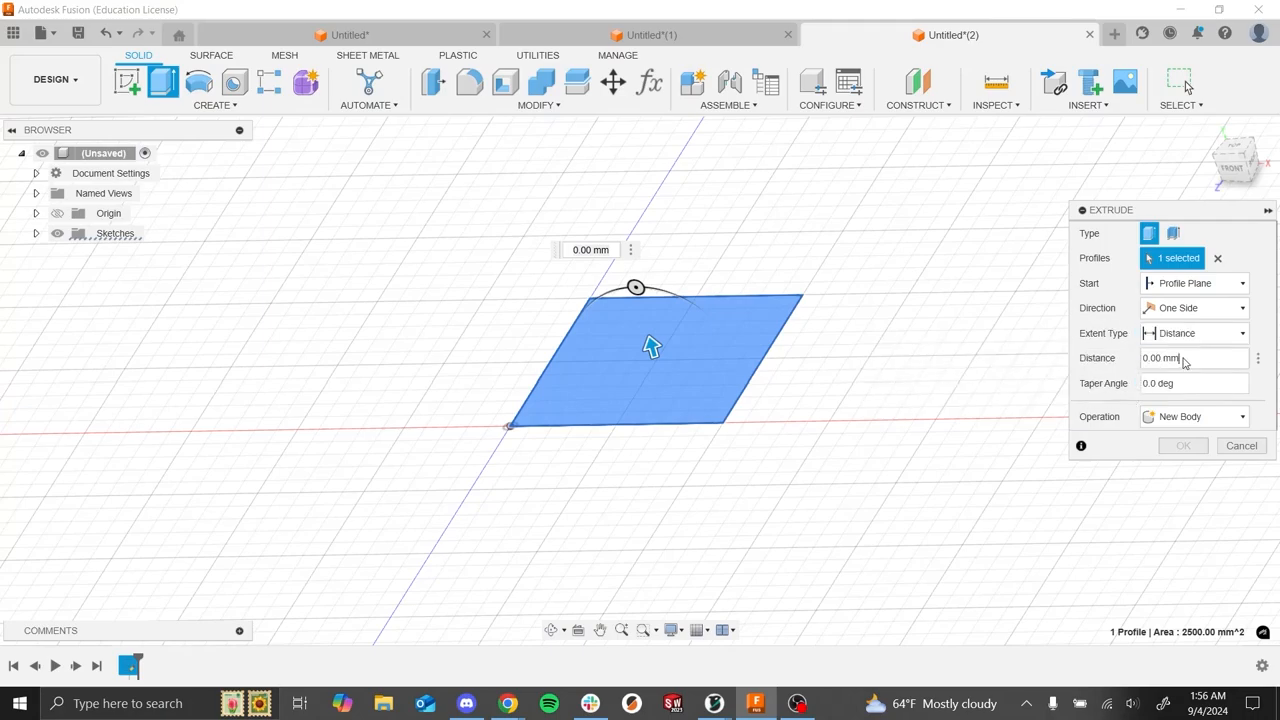
- Extrude the square profile 50 mm upward as a New Body to make a cube
left_click(1181, 360)
type("50")
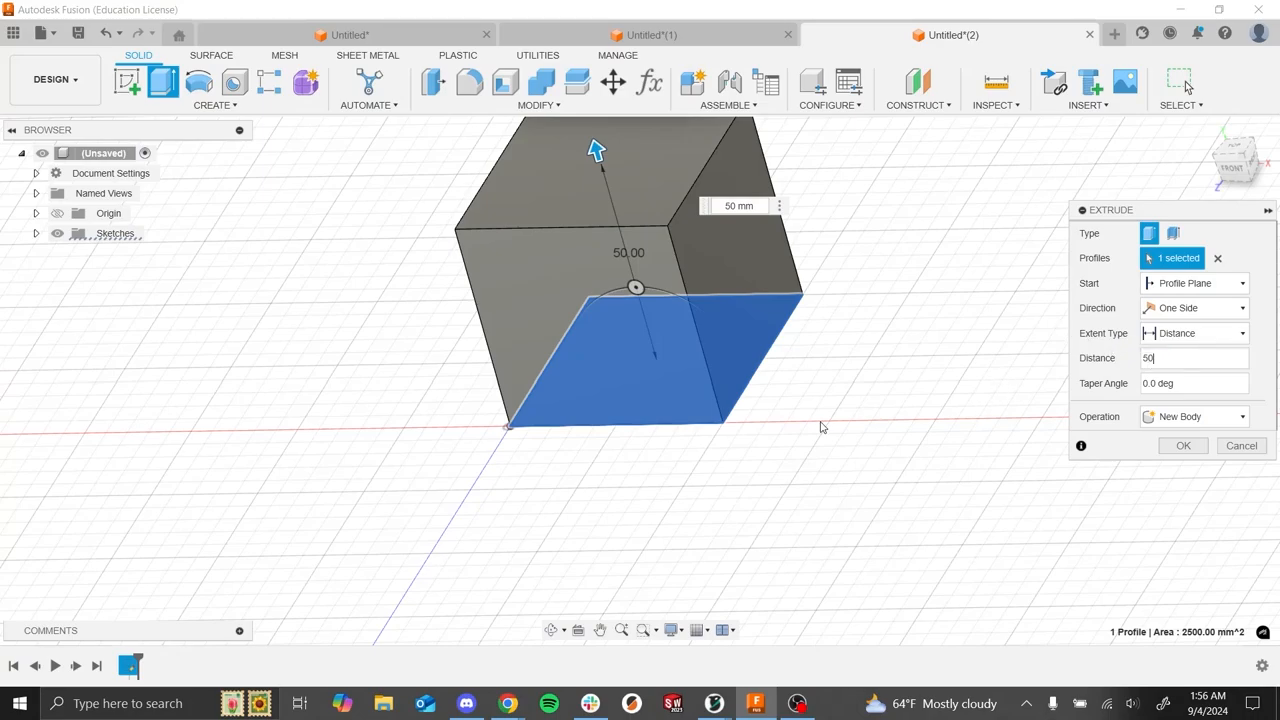
scroll(820, 427, "down", 2)
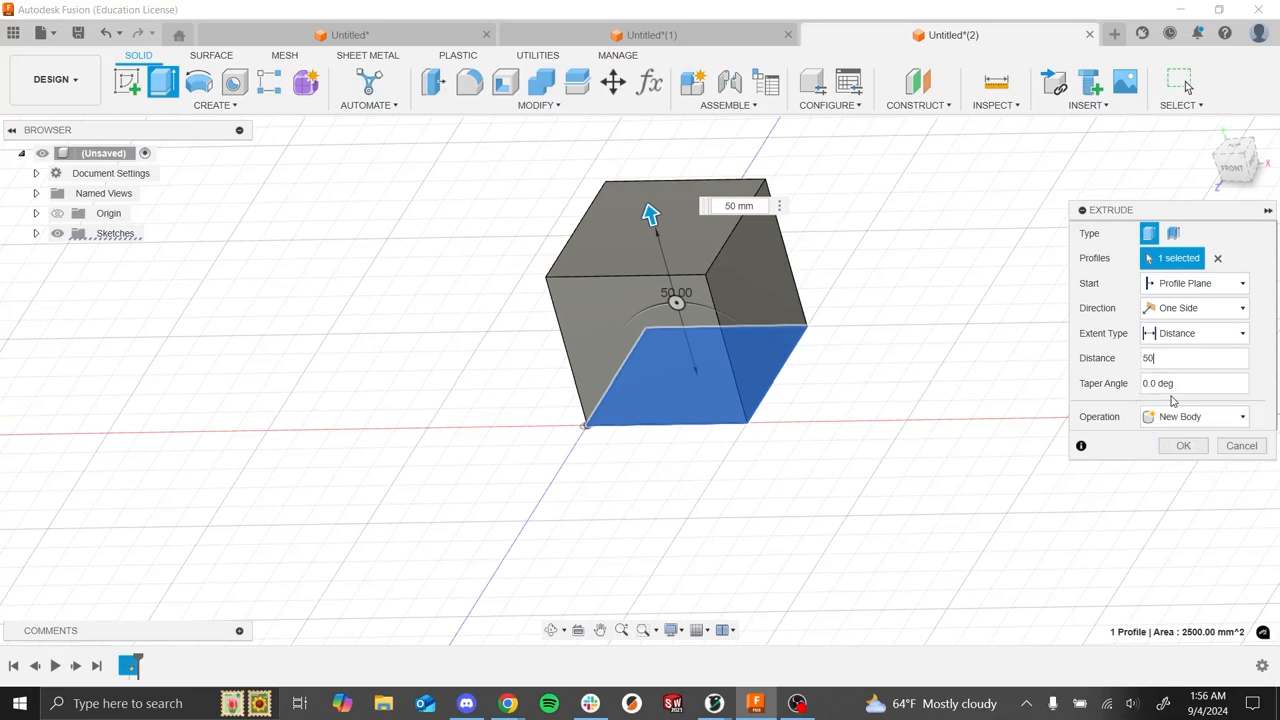
middle_click_drag(931, 360, 920, 294, "shift")
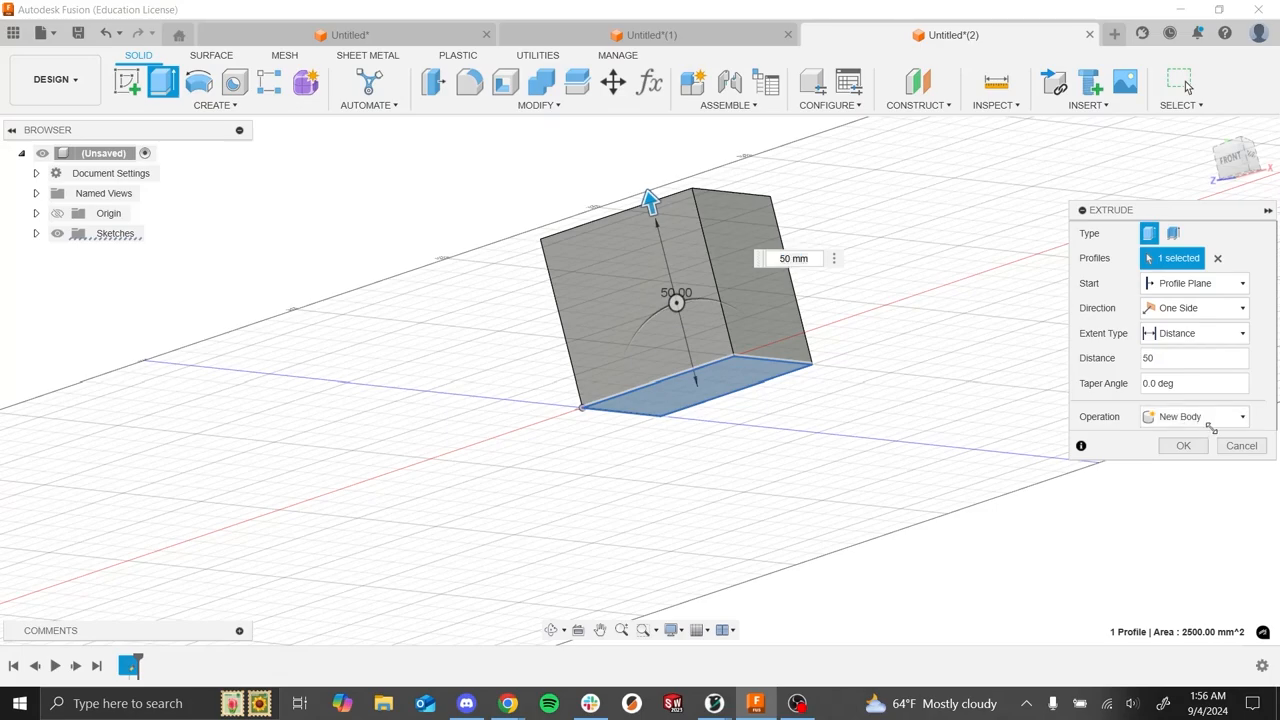
left_click(1215, 417)
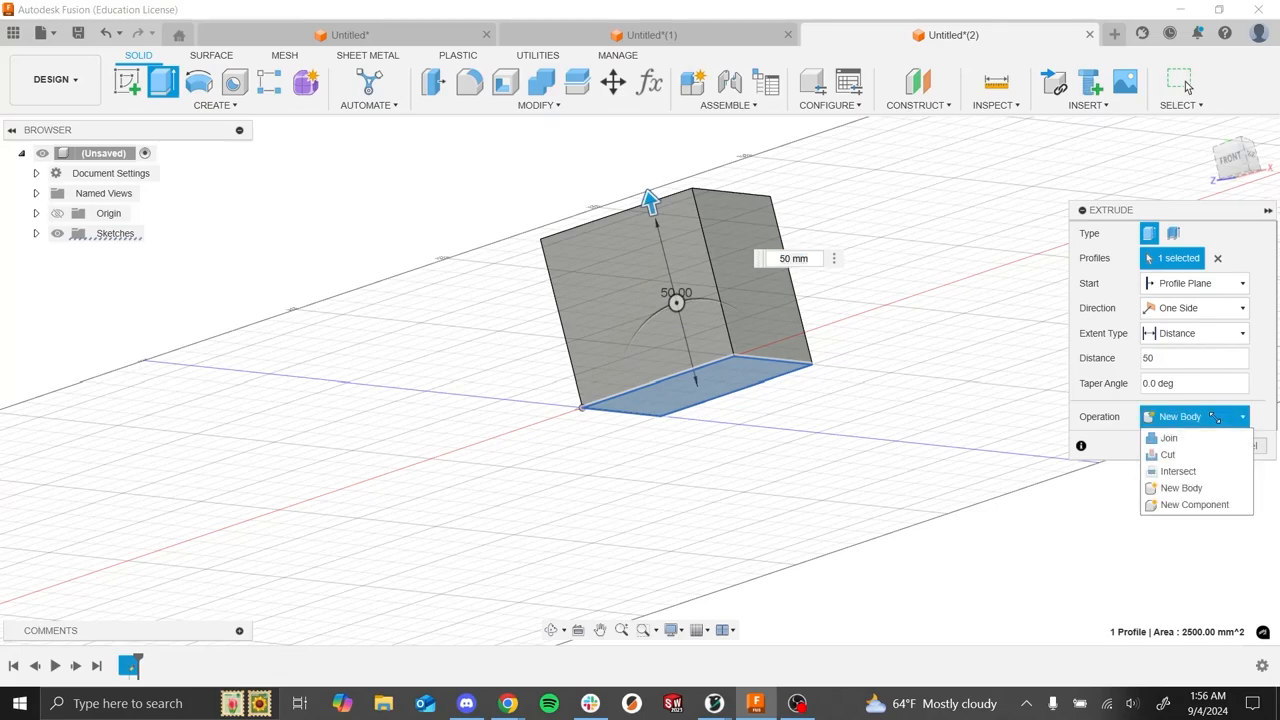
left_click(1147, 414)
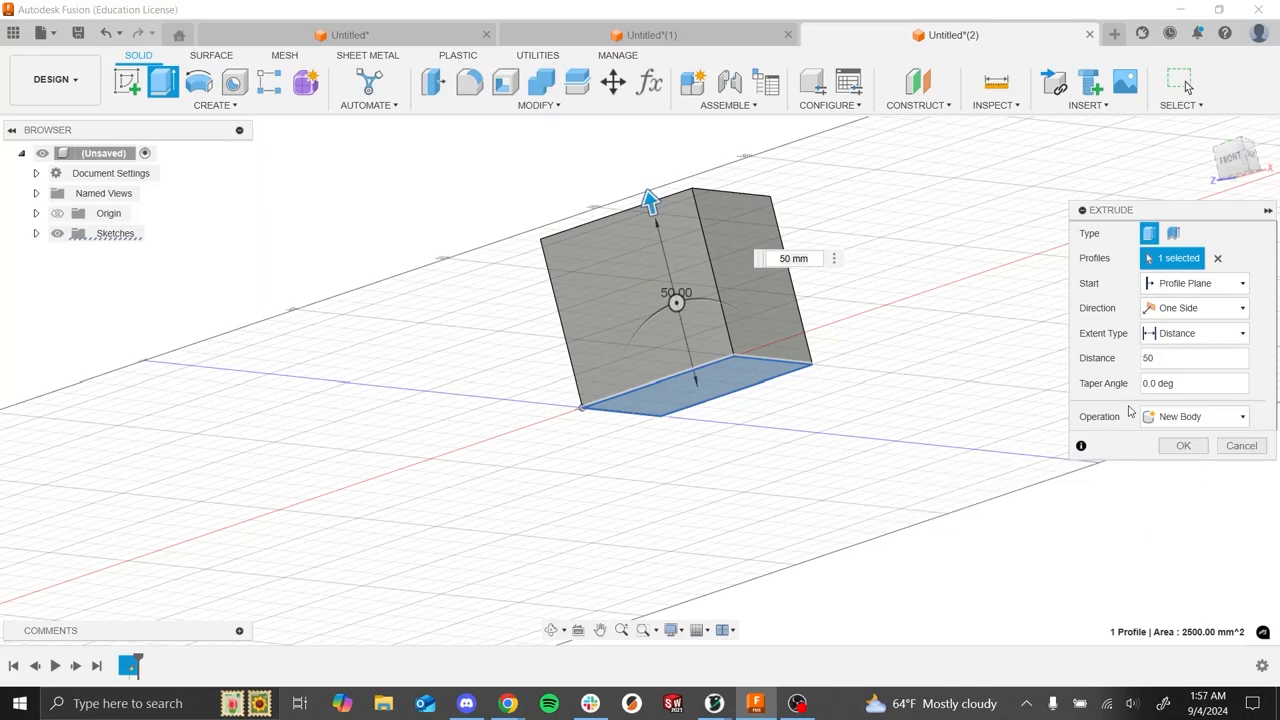
left_click(1164, 449)
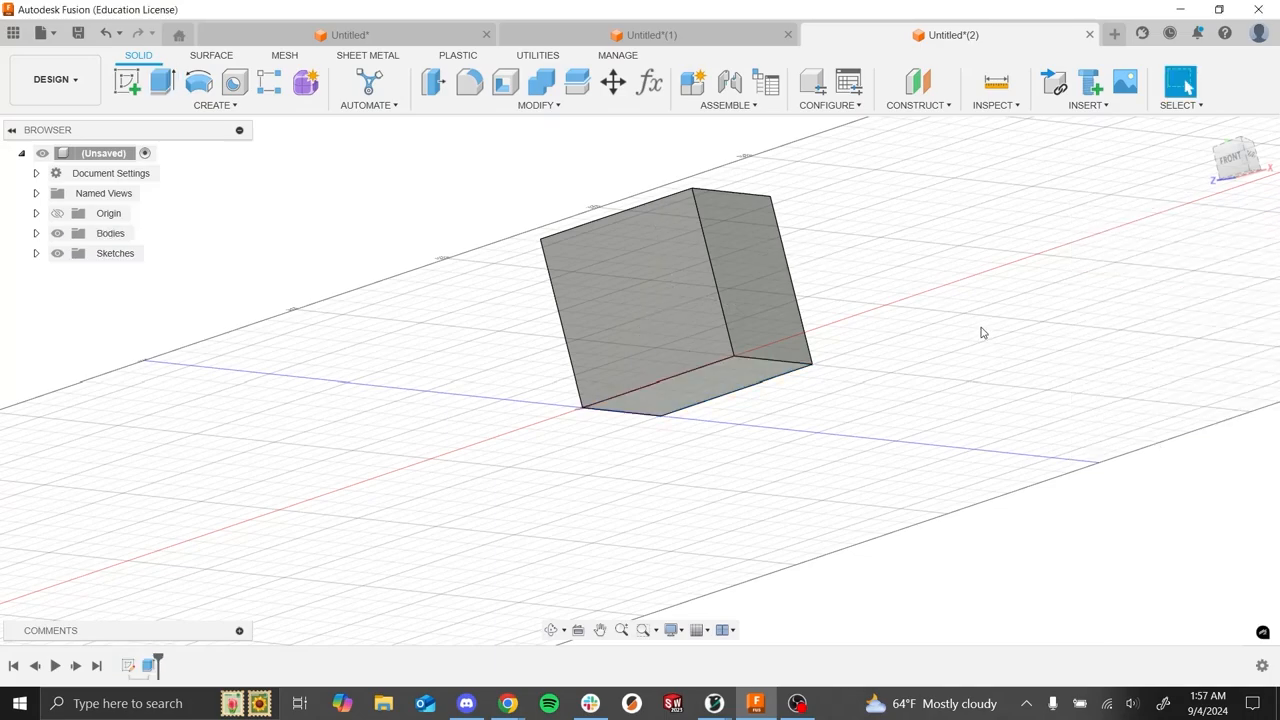
- Create a sketch on the cube's vertical face that faces the Right view
middle_click_drag(980, 331, 978, 411, "shift")
scroll(861, 415, "down", 3)
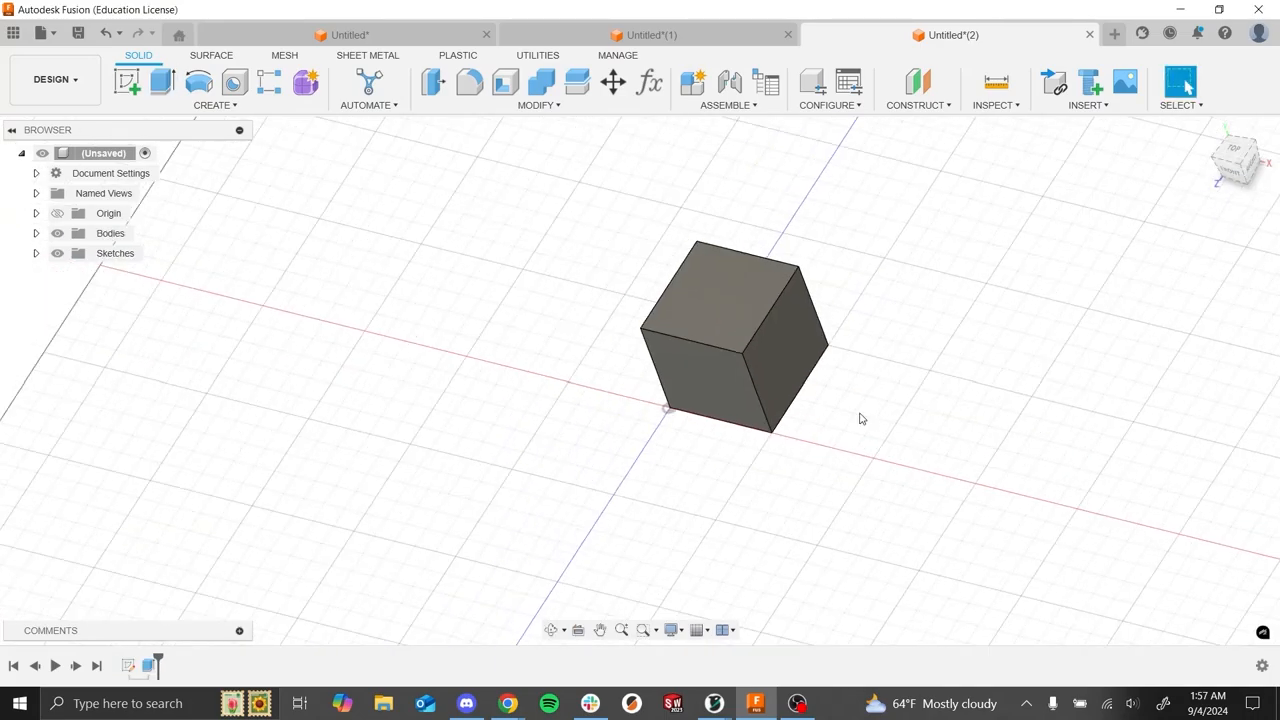
middle_click_drag(876, 468, 894, 442, "shift")
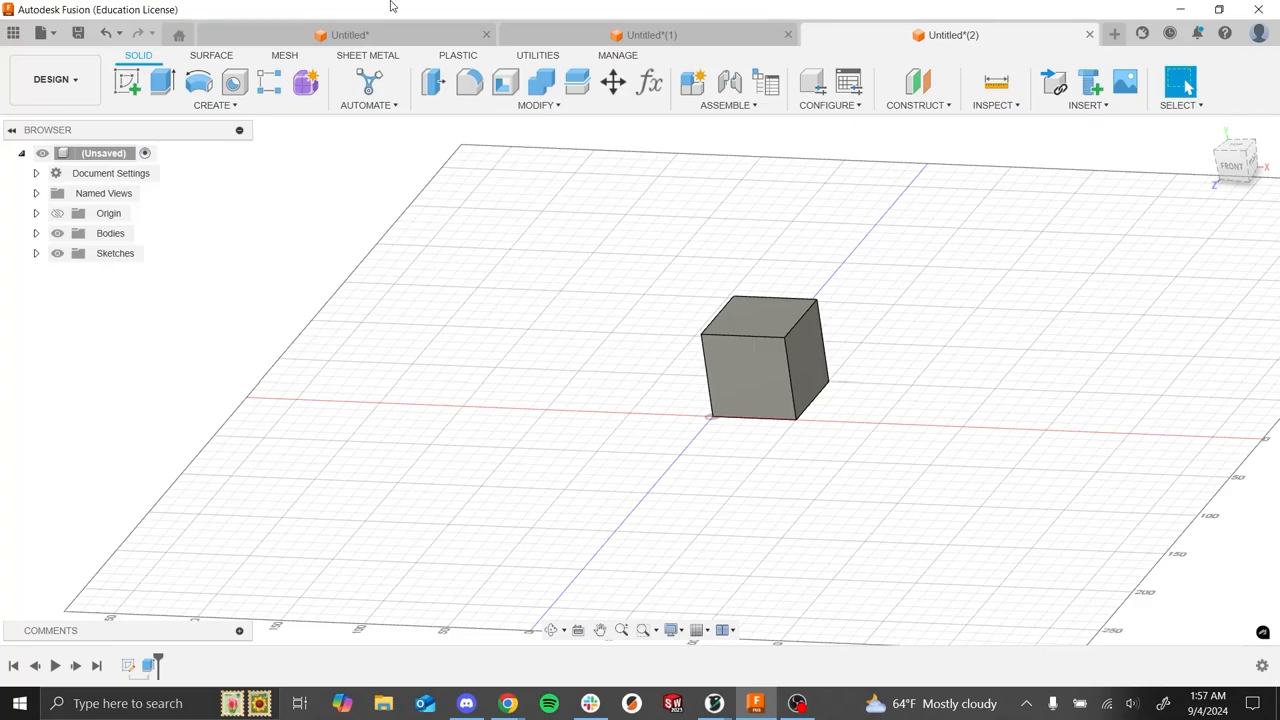
left_click(119, 94)
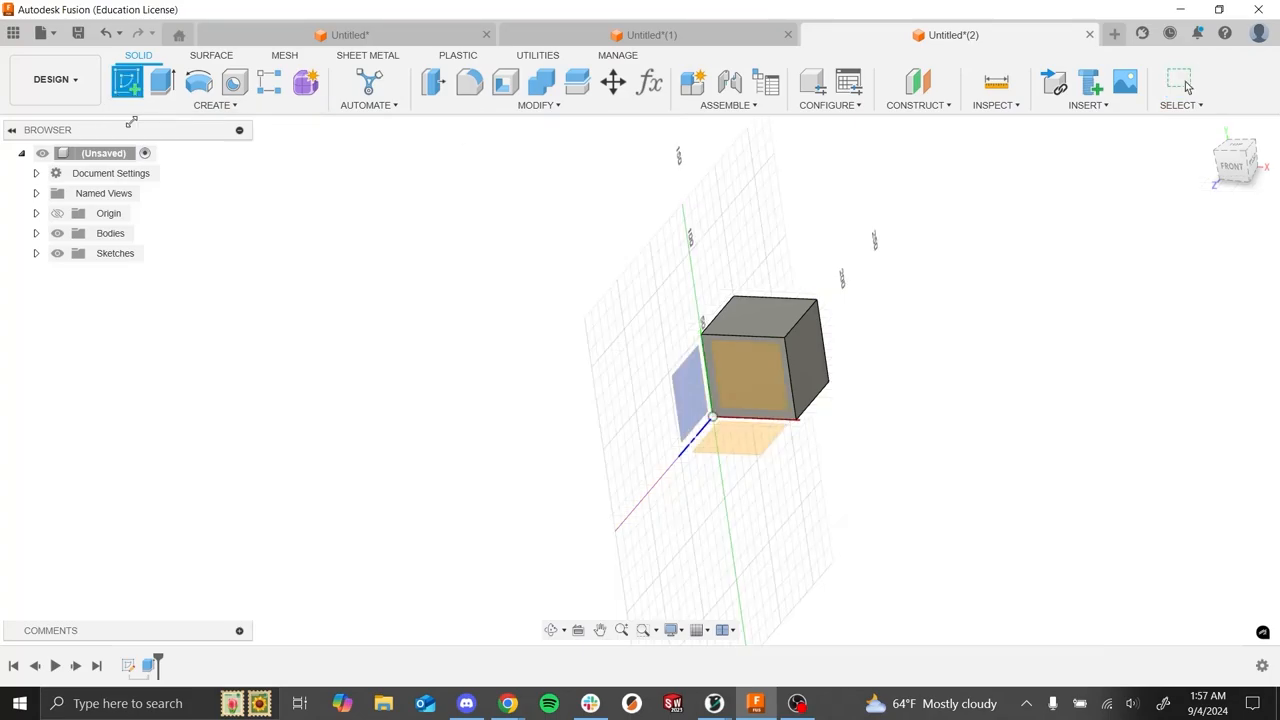
left_click(740, 391)
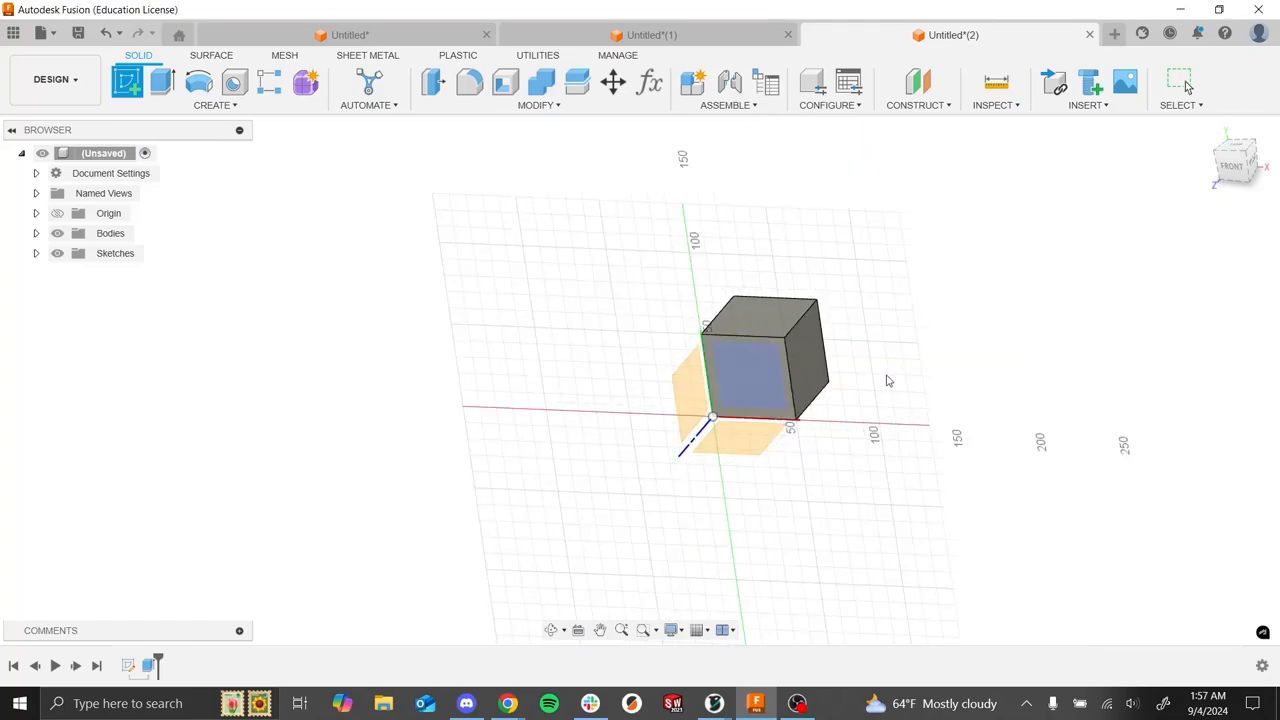
left_click(819, 376)
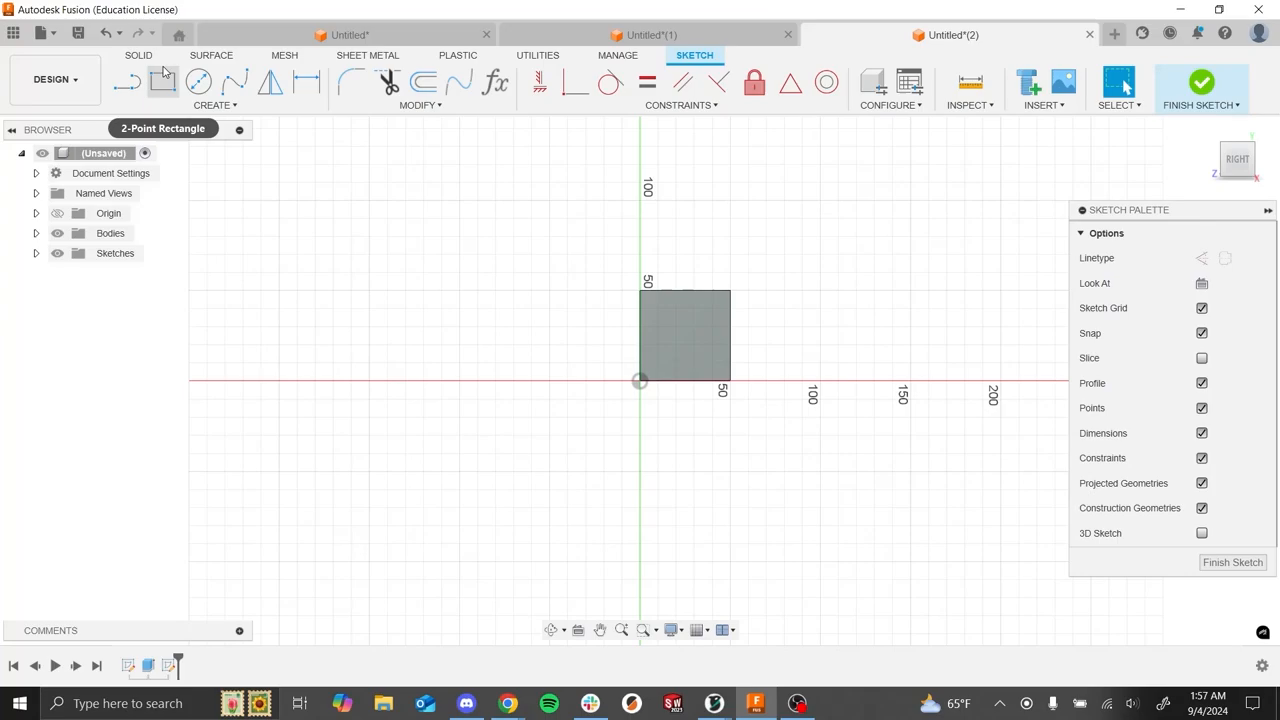
- Sketch a center-diameter circle in the empty area beside the cube, across the vertical axis from it
left_click(198, 82)
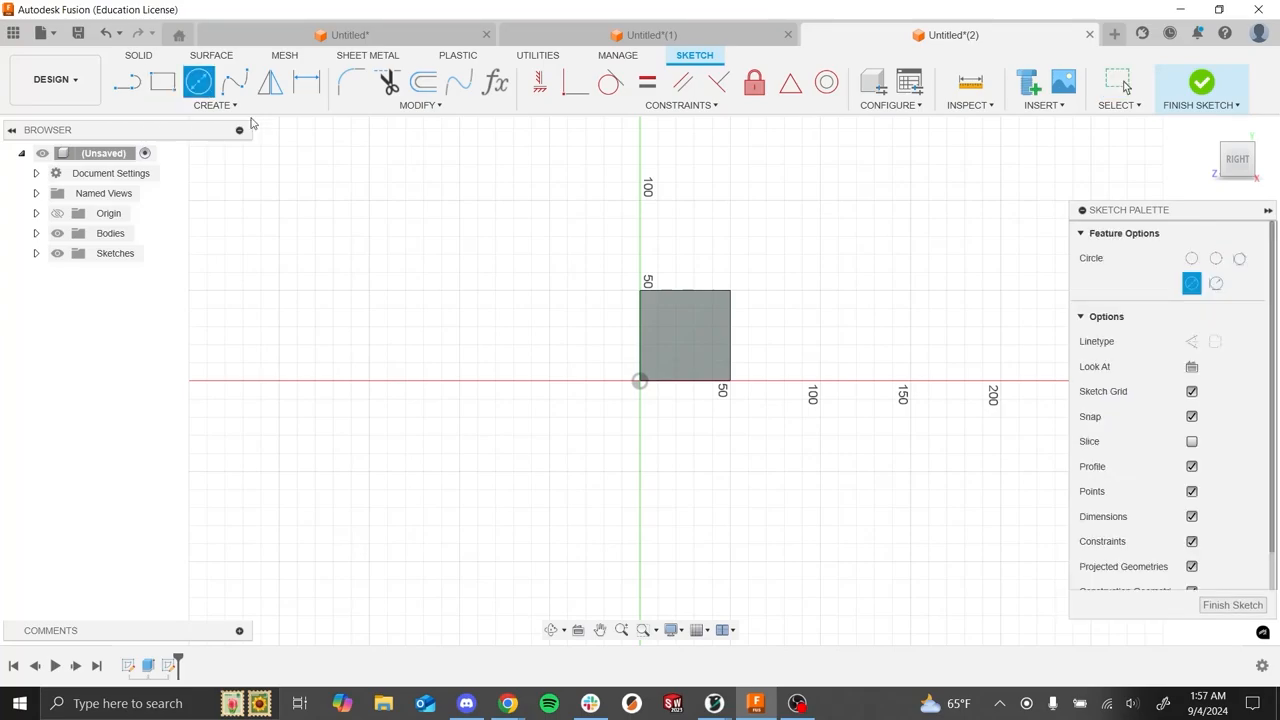
left_click(495, 344)
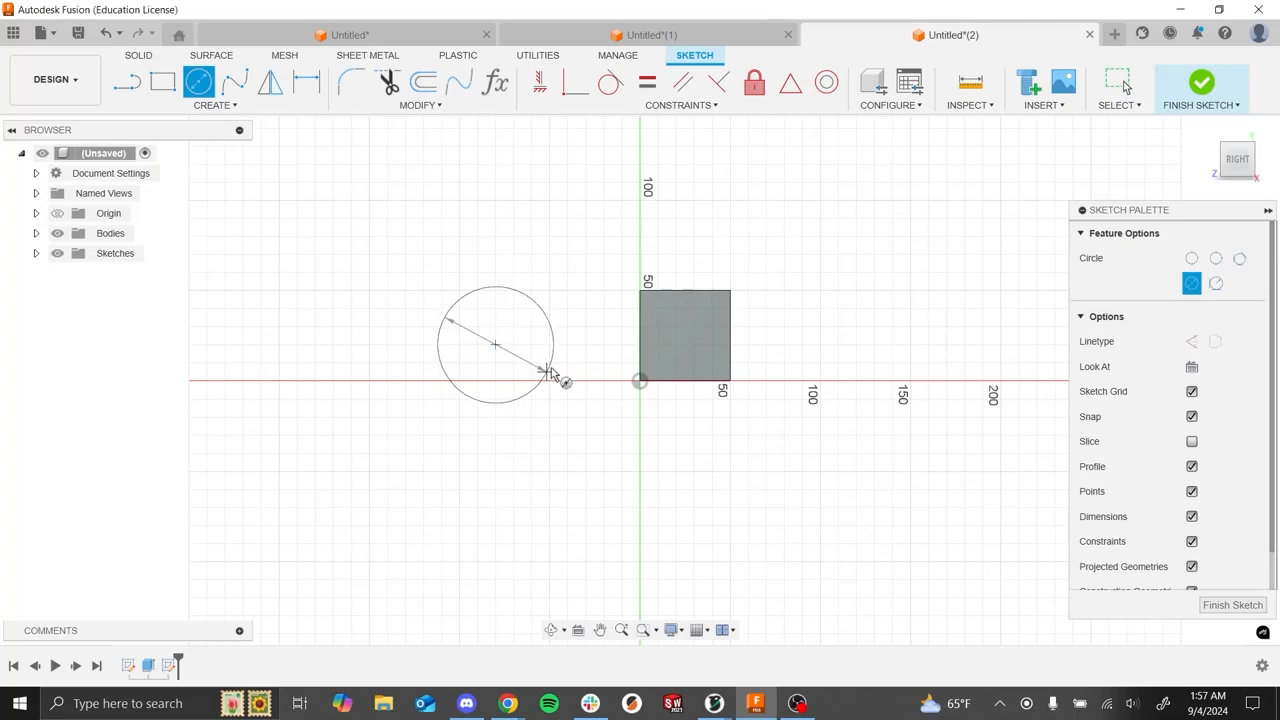
left_click(549, 374)
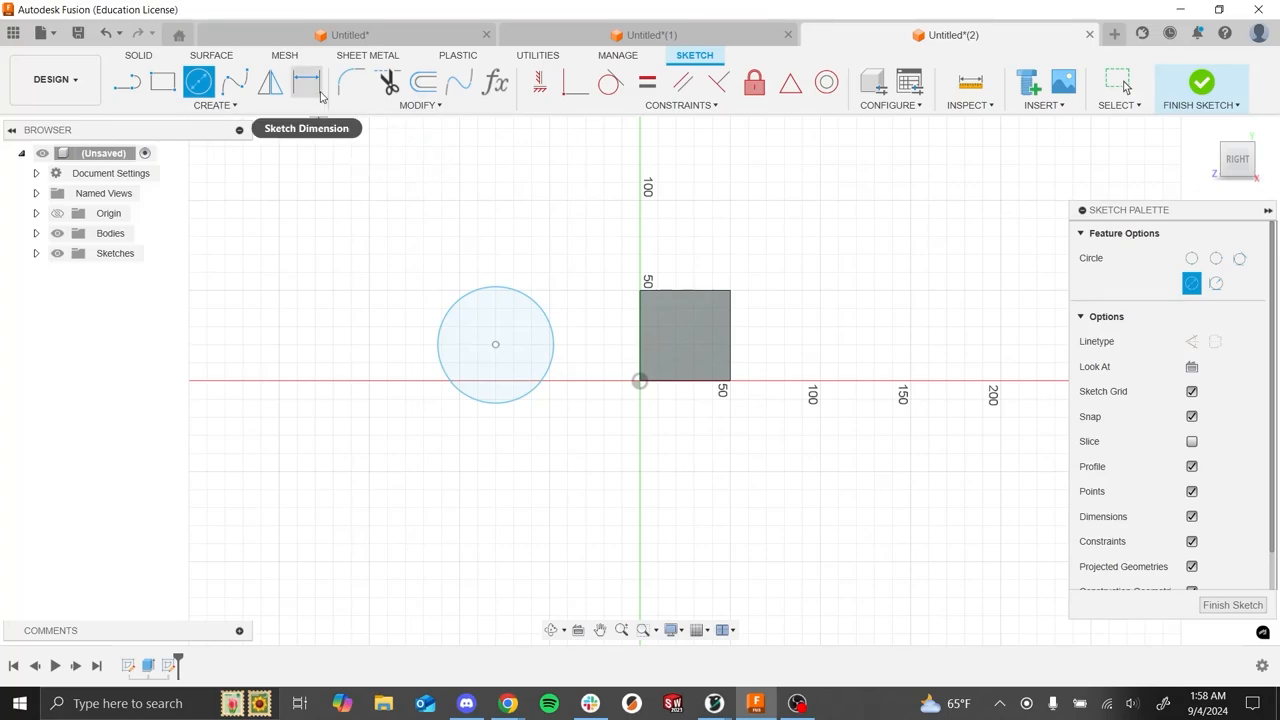
- Dimension the circle beside the cube to a diameter of 60 mm
left_click(307, 82)
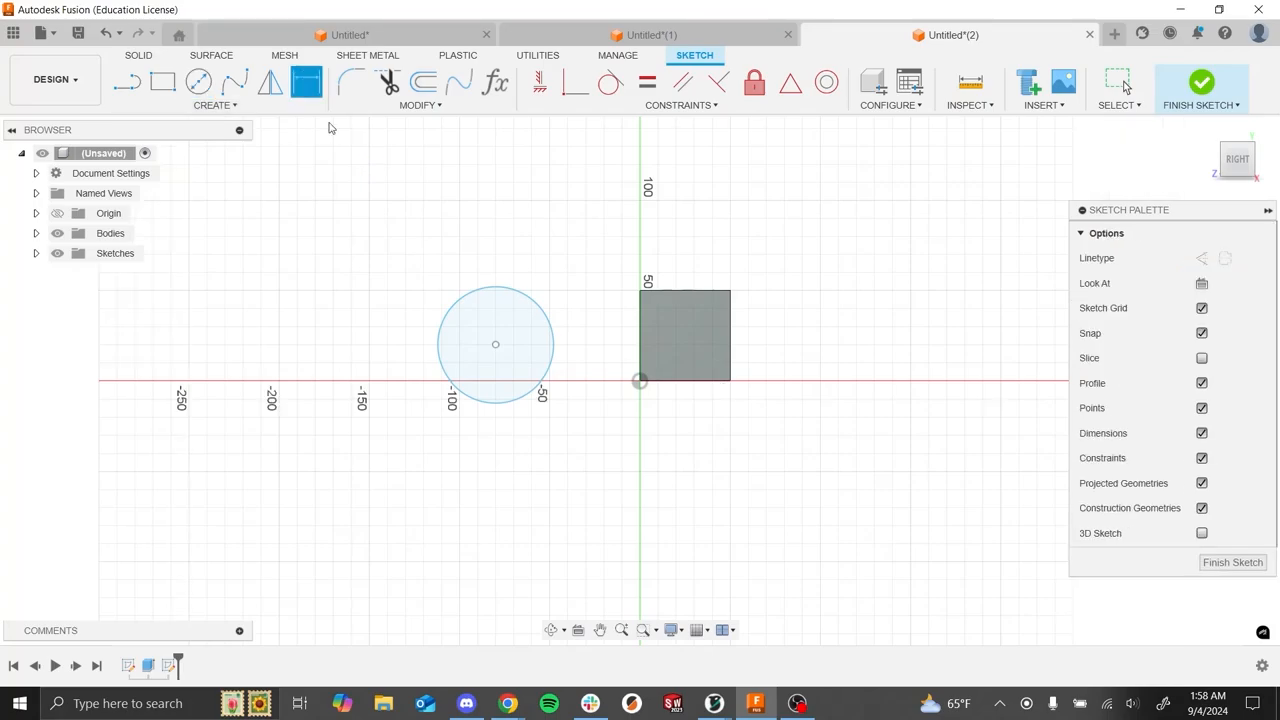
left_click(450, 308)
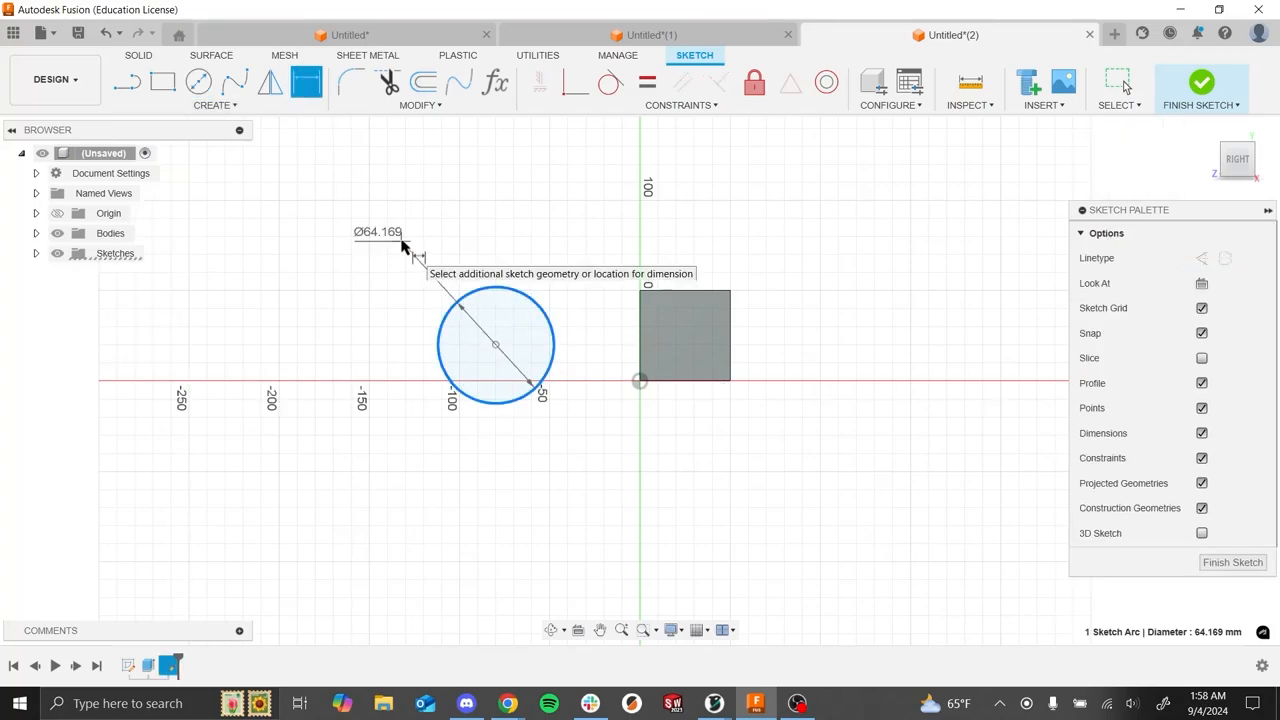
left_click(450, 246)
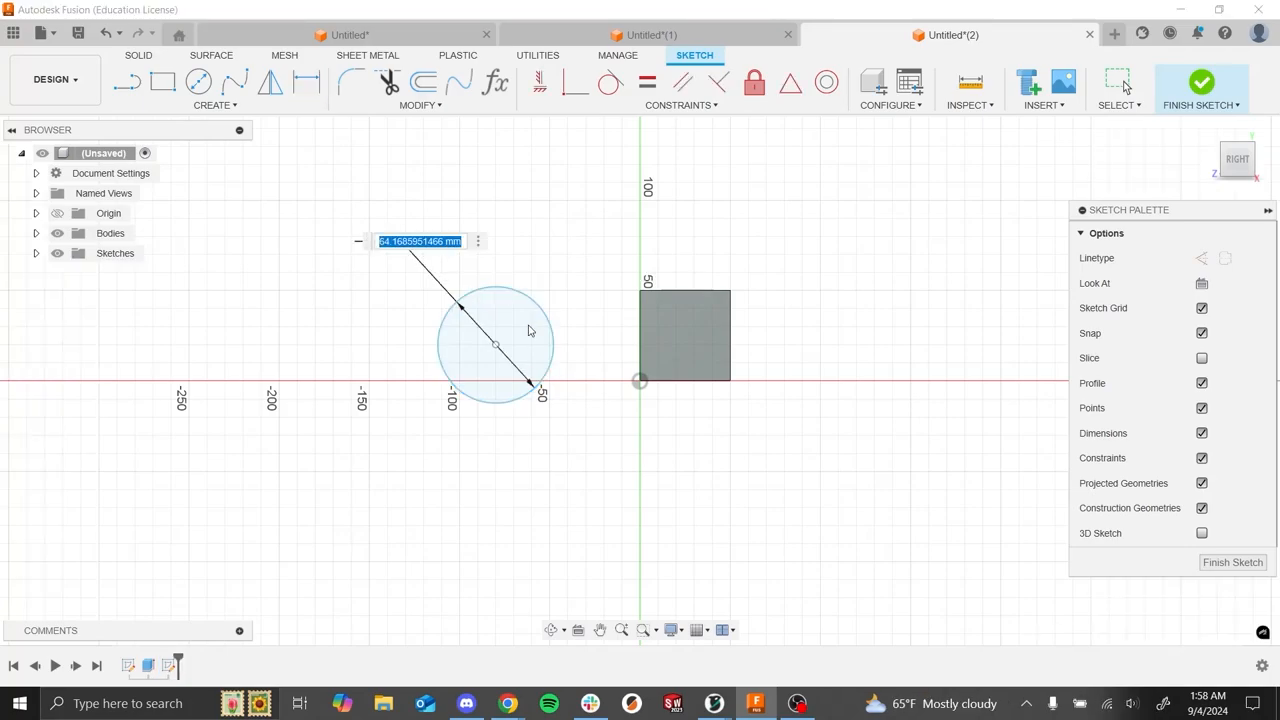
type("60")
key("Return")
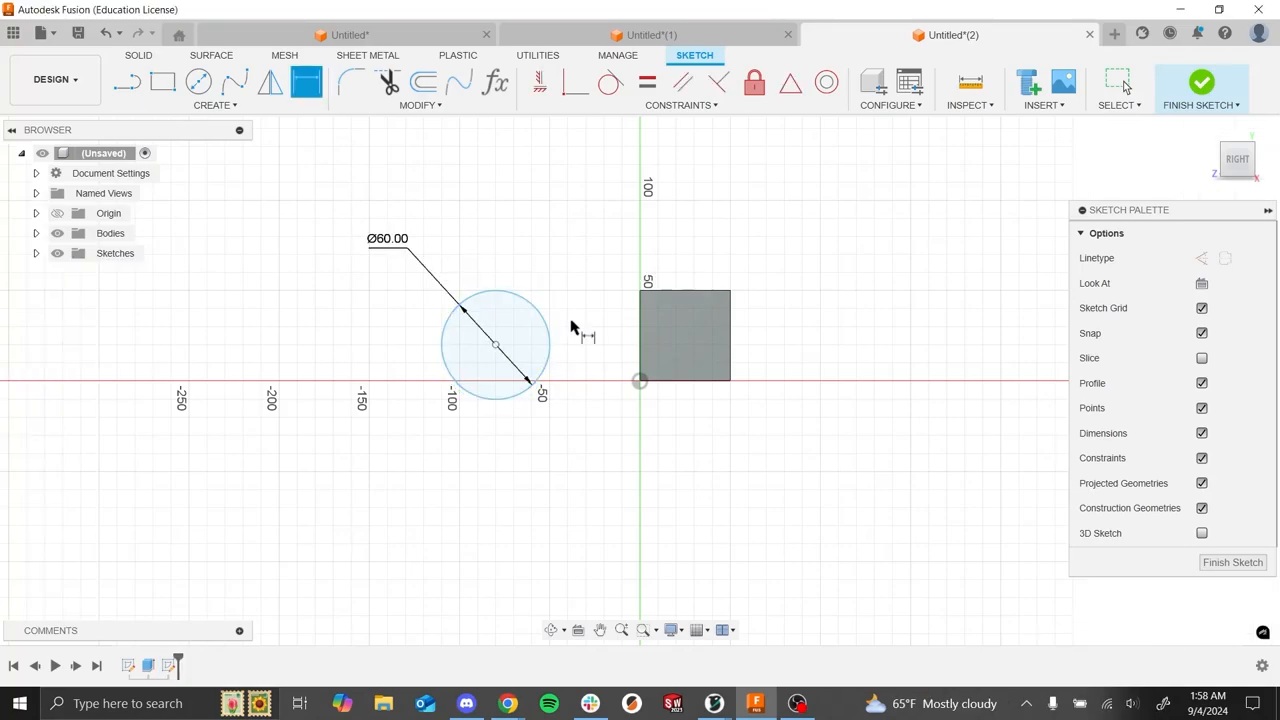
key("Escape")
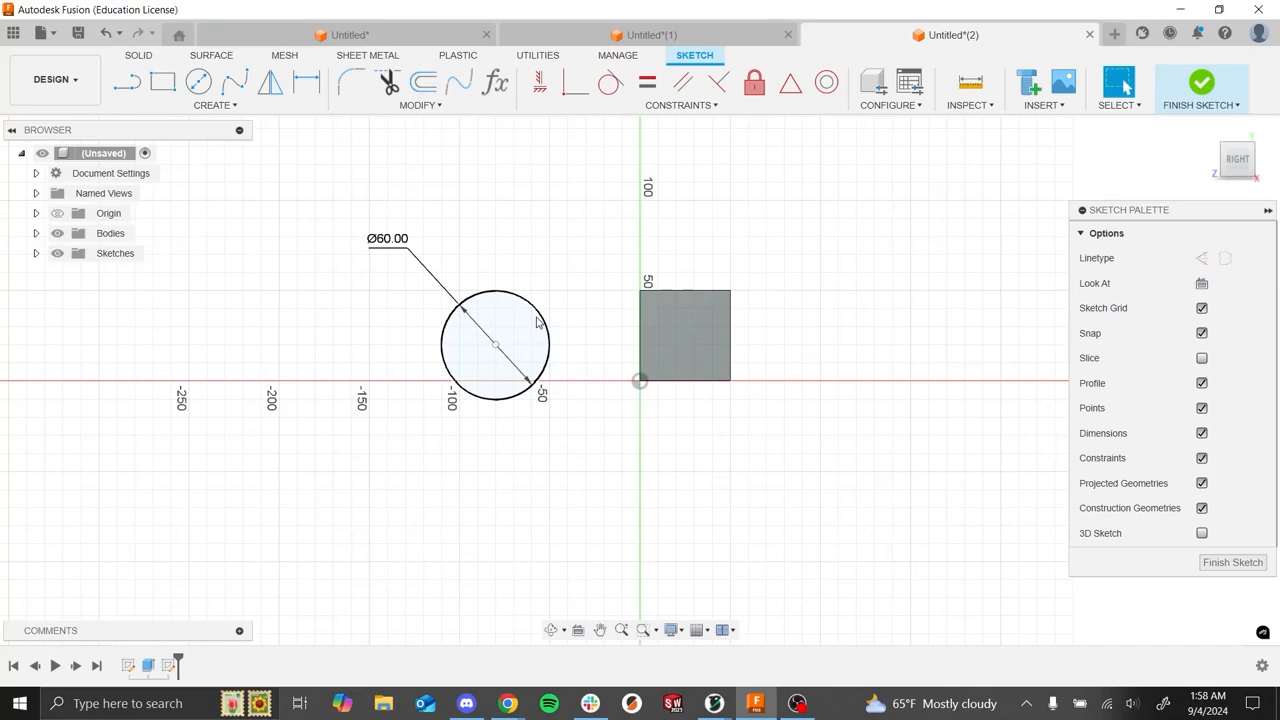
- Move the circle higher beside the cube and set the horizontal distance from the origin to its center to 100 mm
left_click(537, 321)
mouse_move(497, 357)
left_mouse_down()
mouse_move(530, 347)
mouse_move(600, 287)
mouse_move(557, 230)
mouse_move(562, 316)
mouse_move(503, 232)
mouse_move(478, 236)
left_mouse_up()
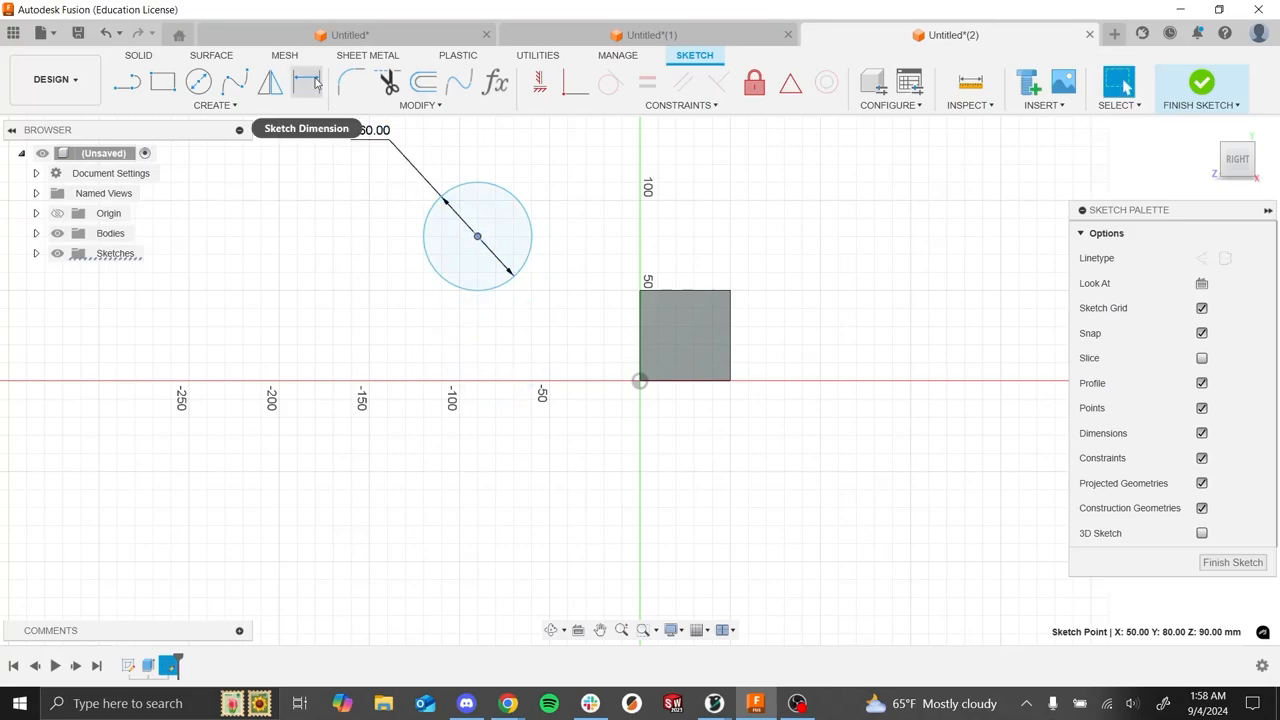
left_click(308, 83)
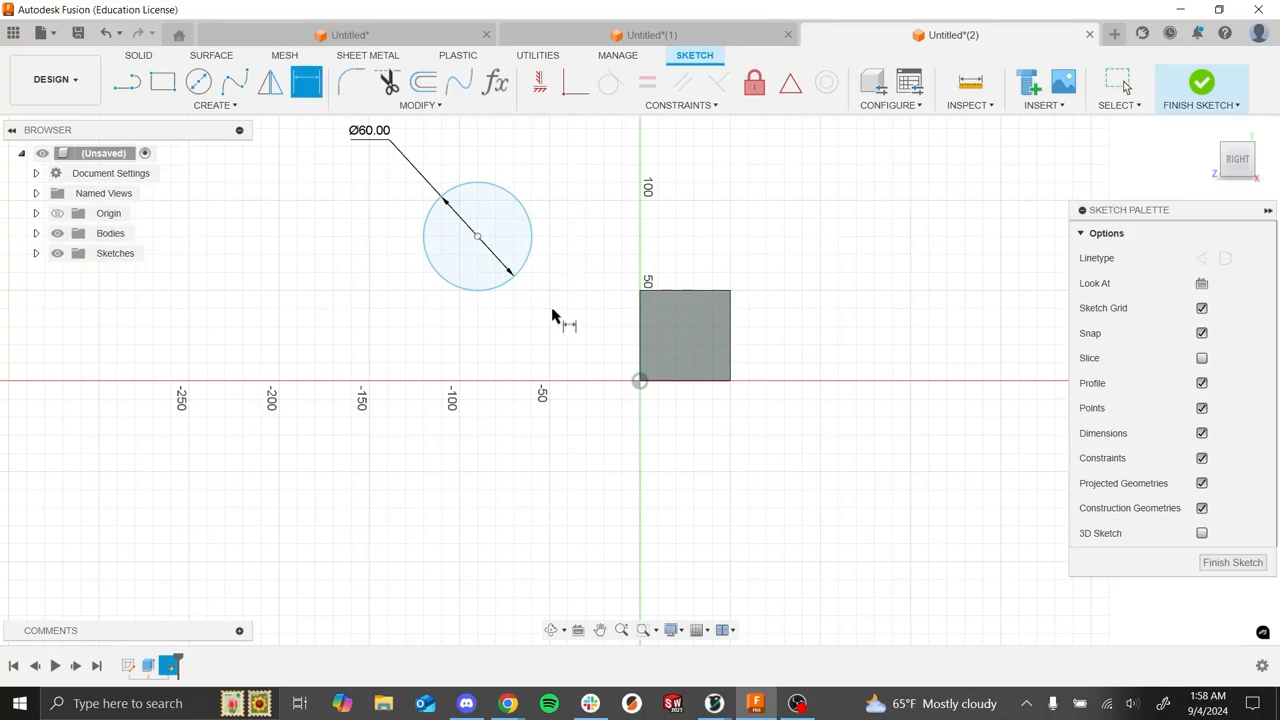
left_click(639, 381)
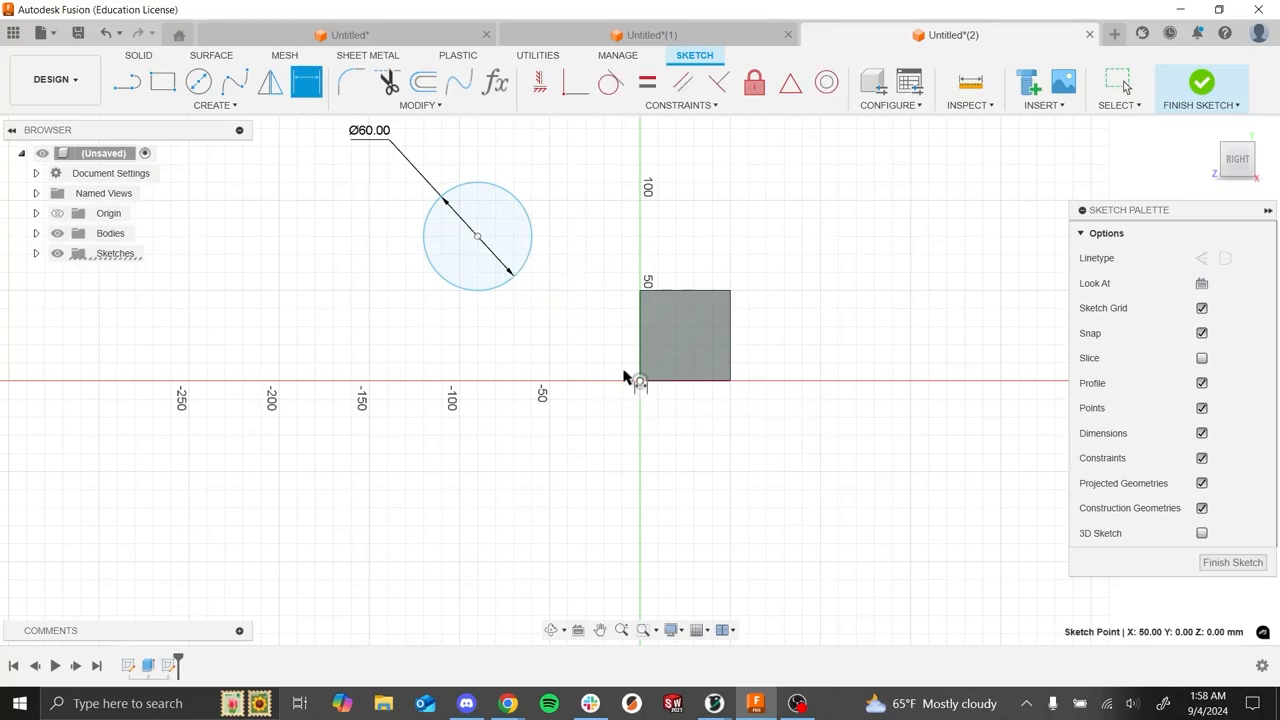
left_click(477, 237)
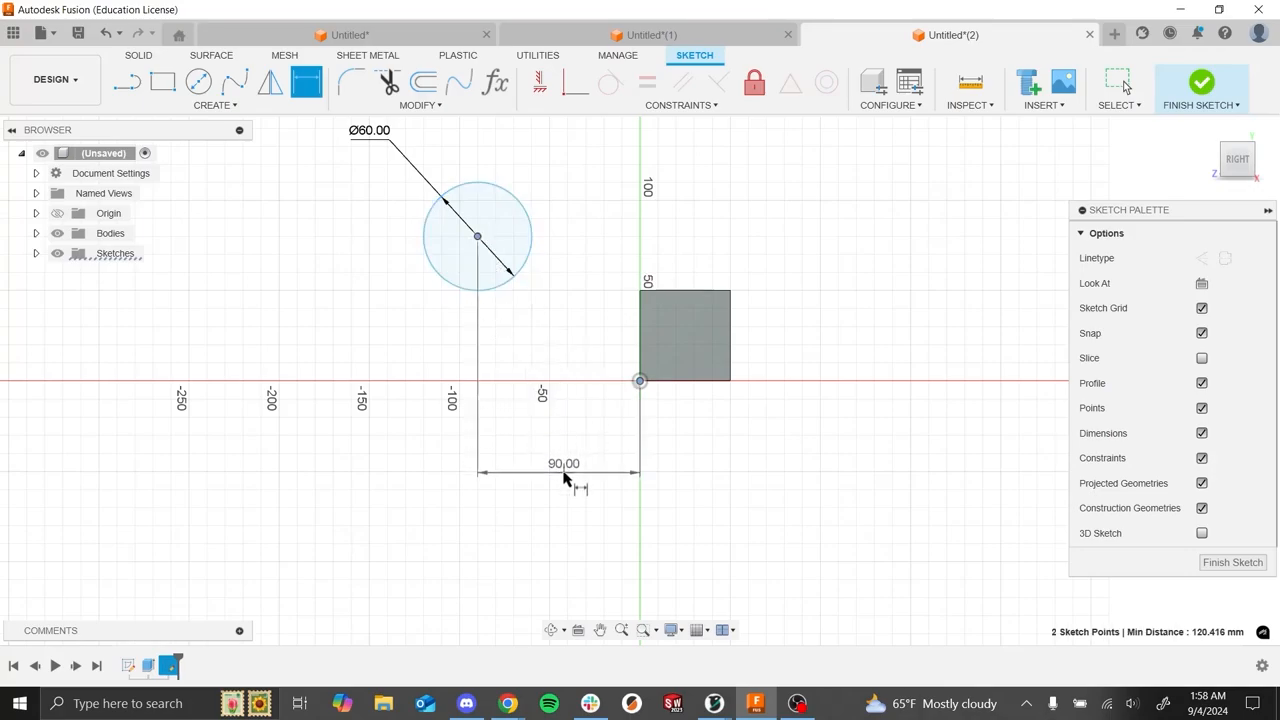
left_click(629, 483)
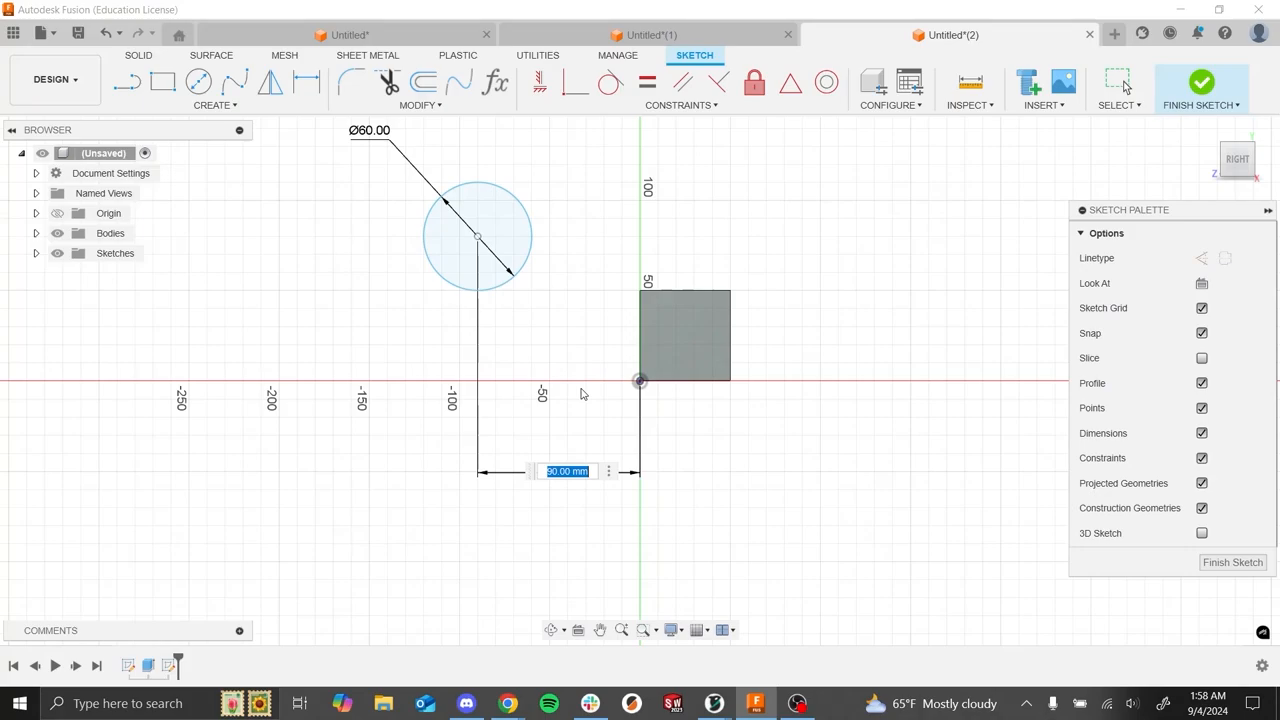
type("100")
key("Return")
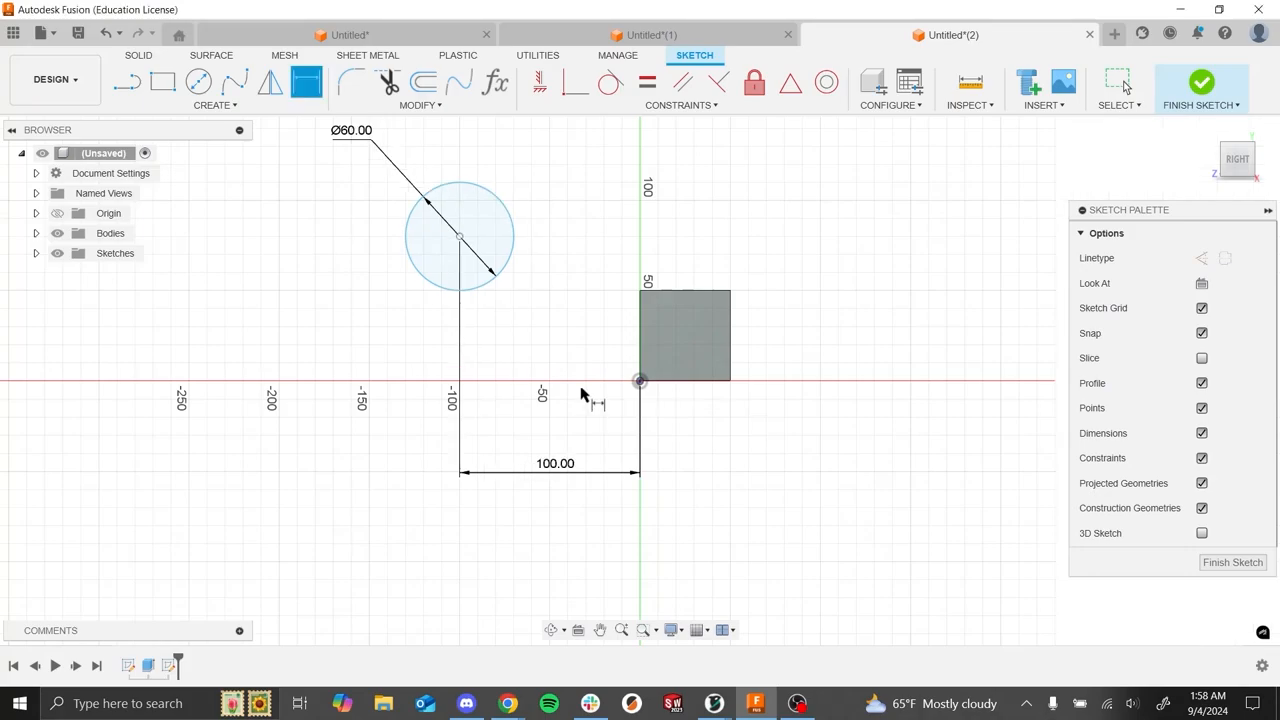
- Set the vertical distance from the origin to the circle's center to 80 mm and finish the sketch
left_click(460, 237)
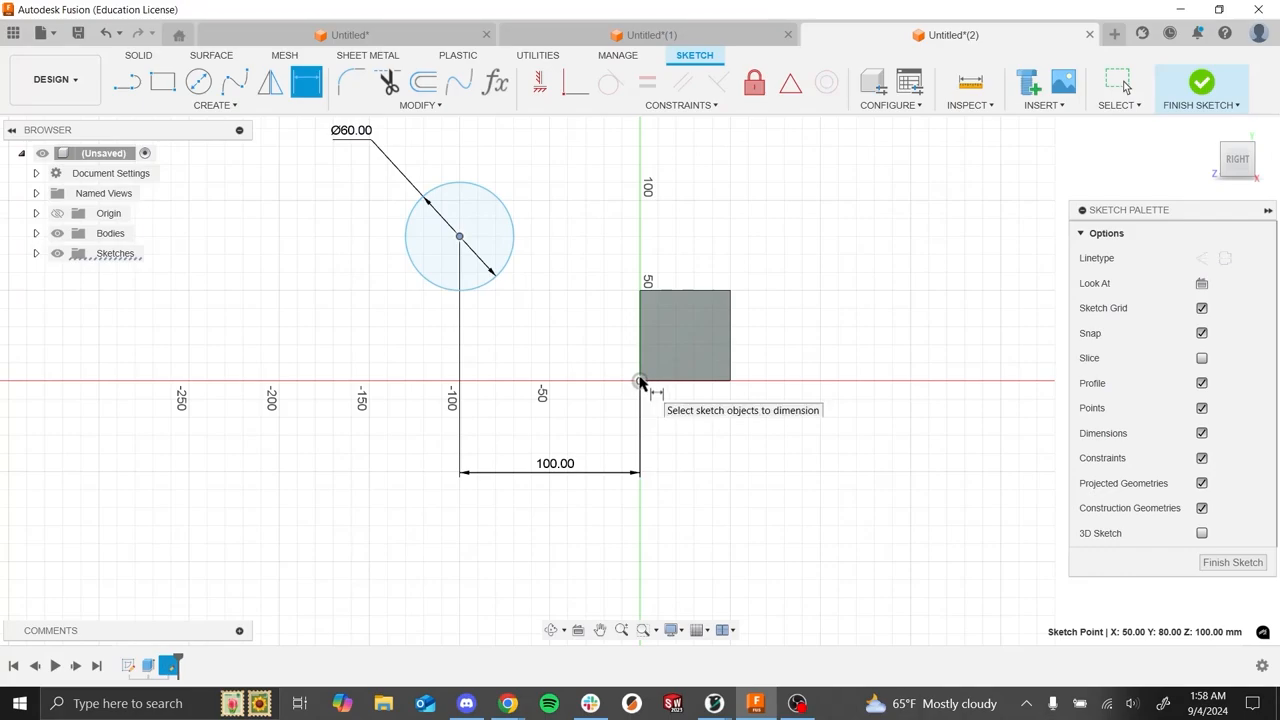
left_click(640, 381)
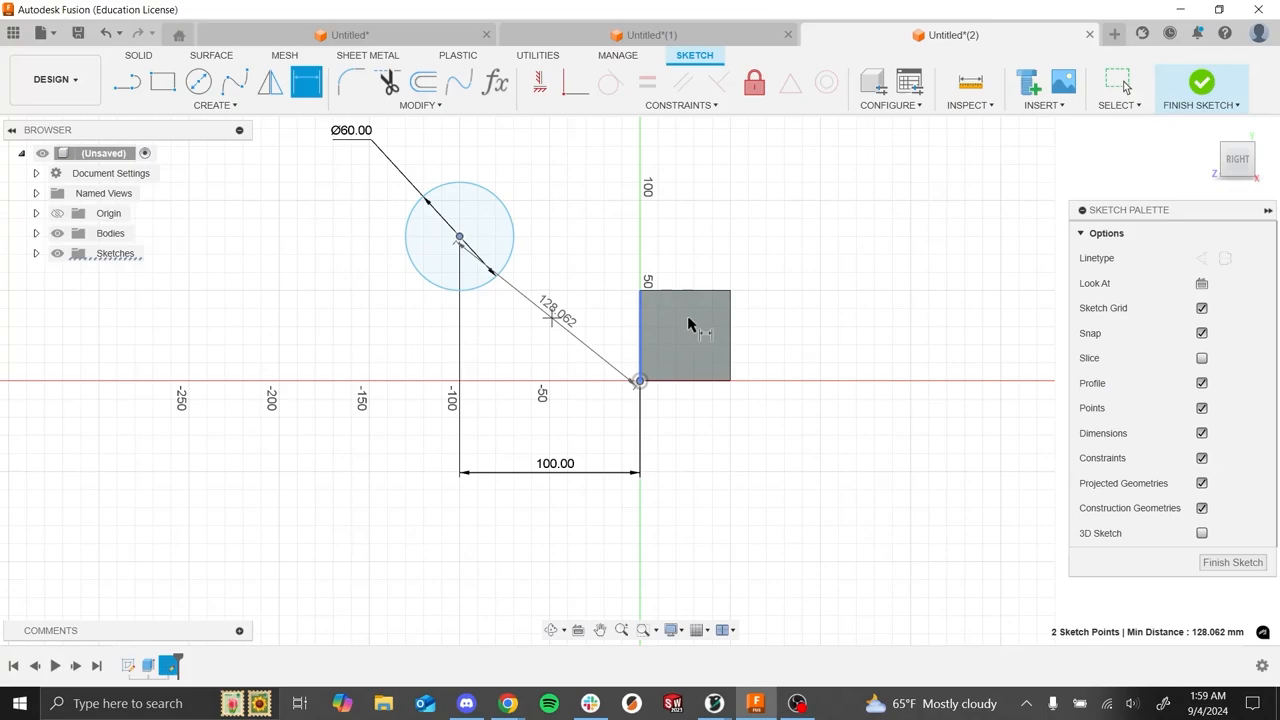
left_click(790, 323)
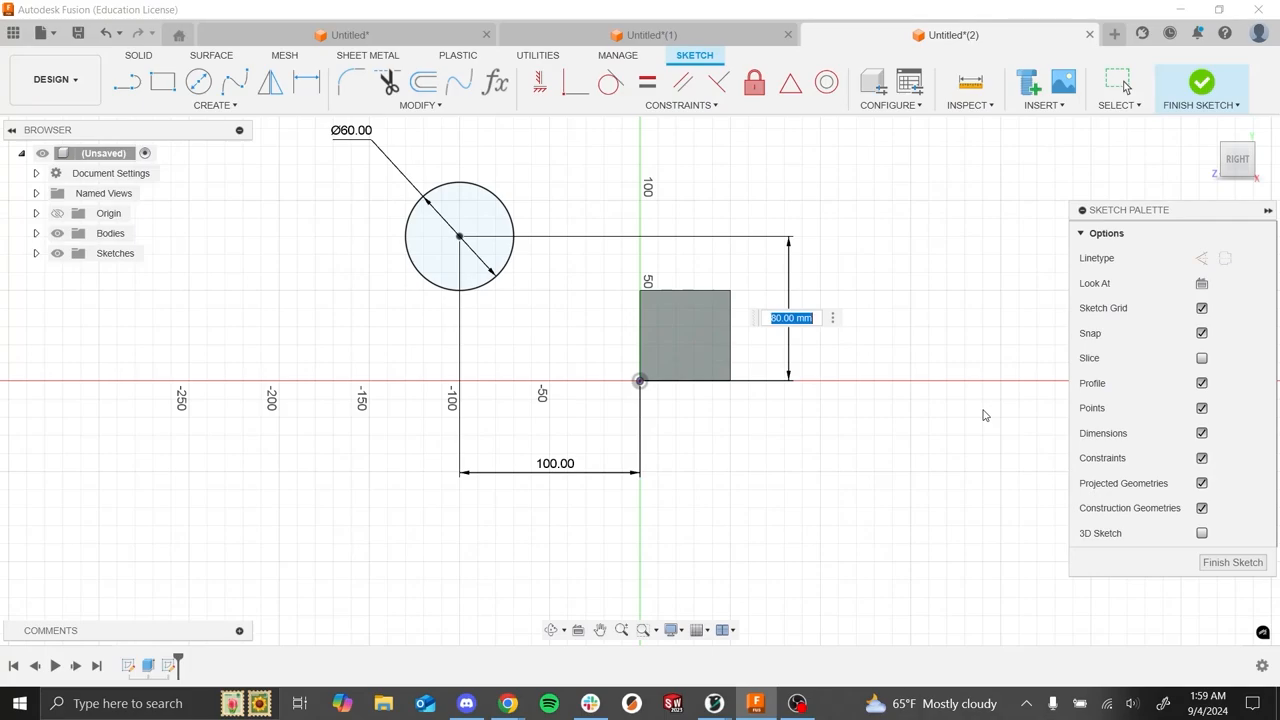
type("80")
key("Return")
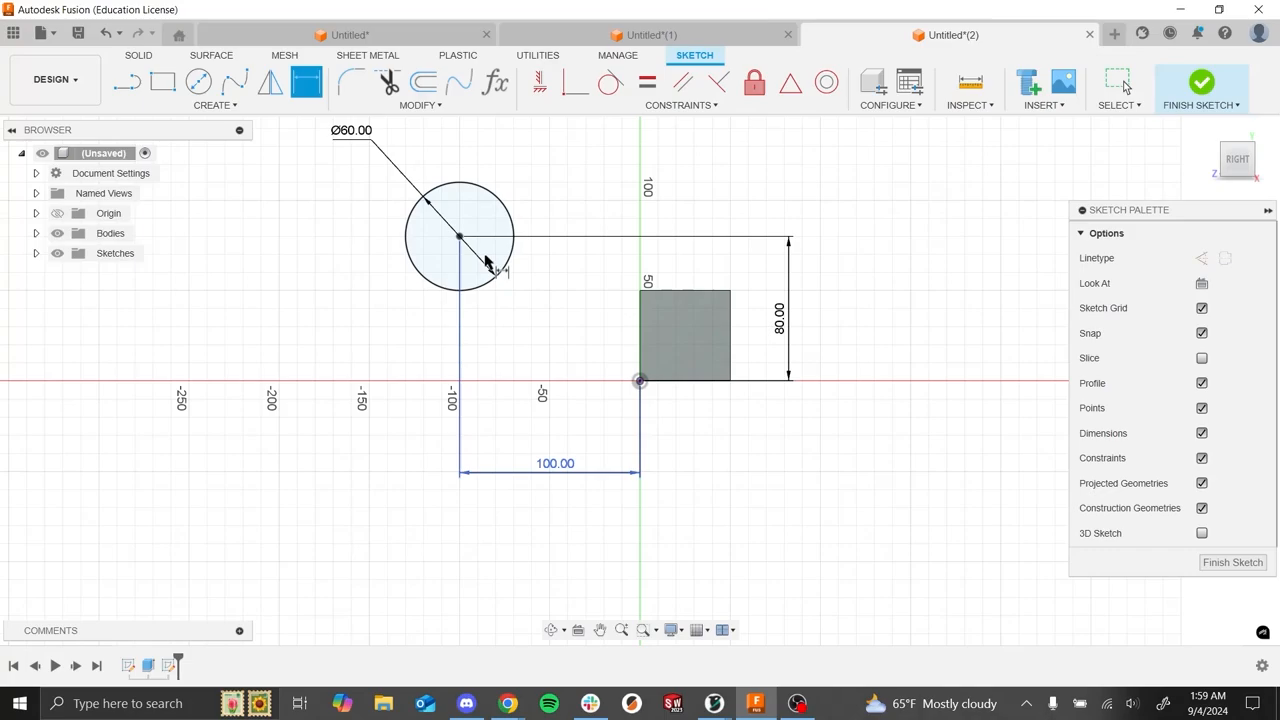
left_click(1203, 83)
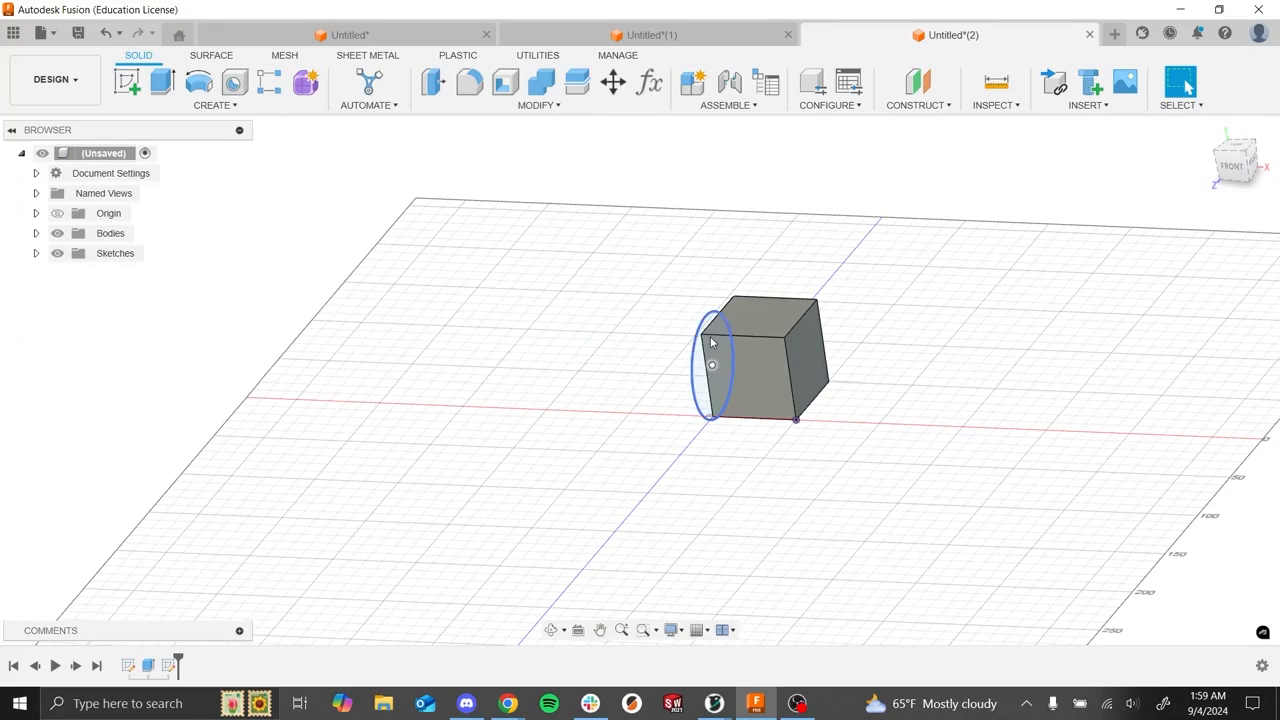
- Set up an Extrude of the circular profile with its start set to Offset at 30 mm
left_click(164, 90)
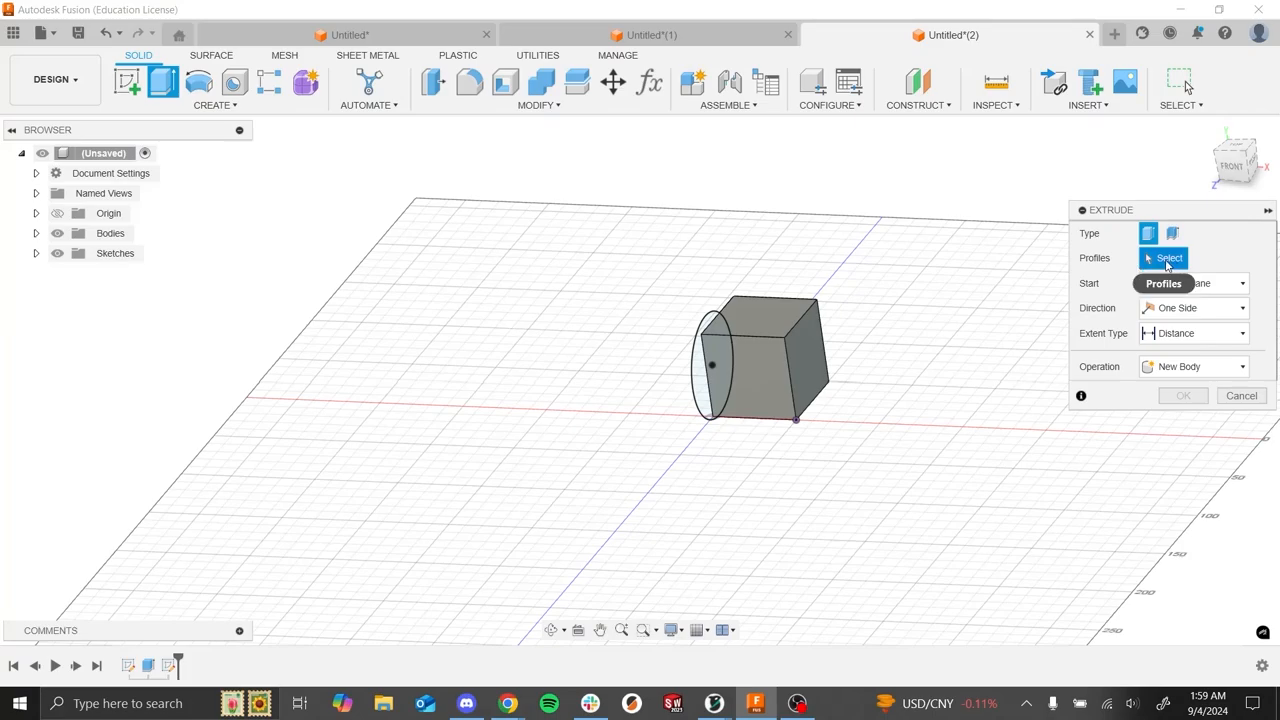
left_click(718, 387)
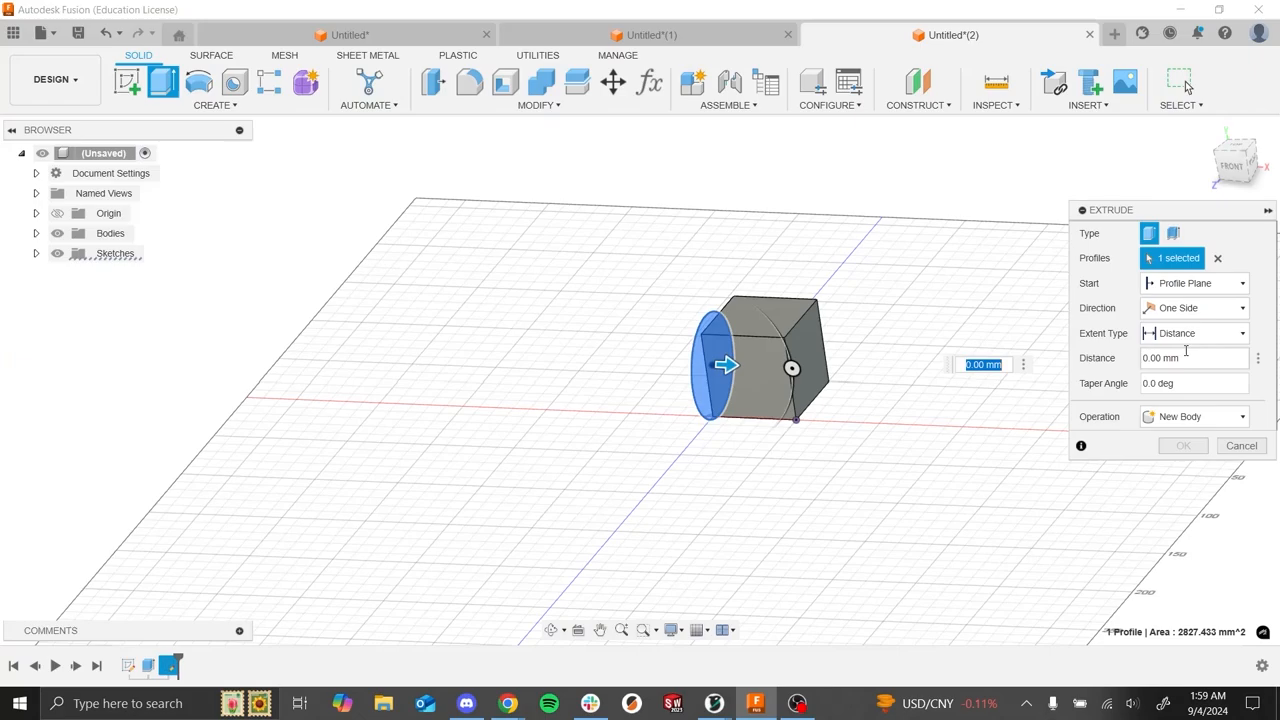
left_click(1195, 284)
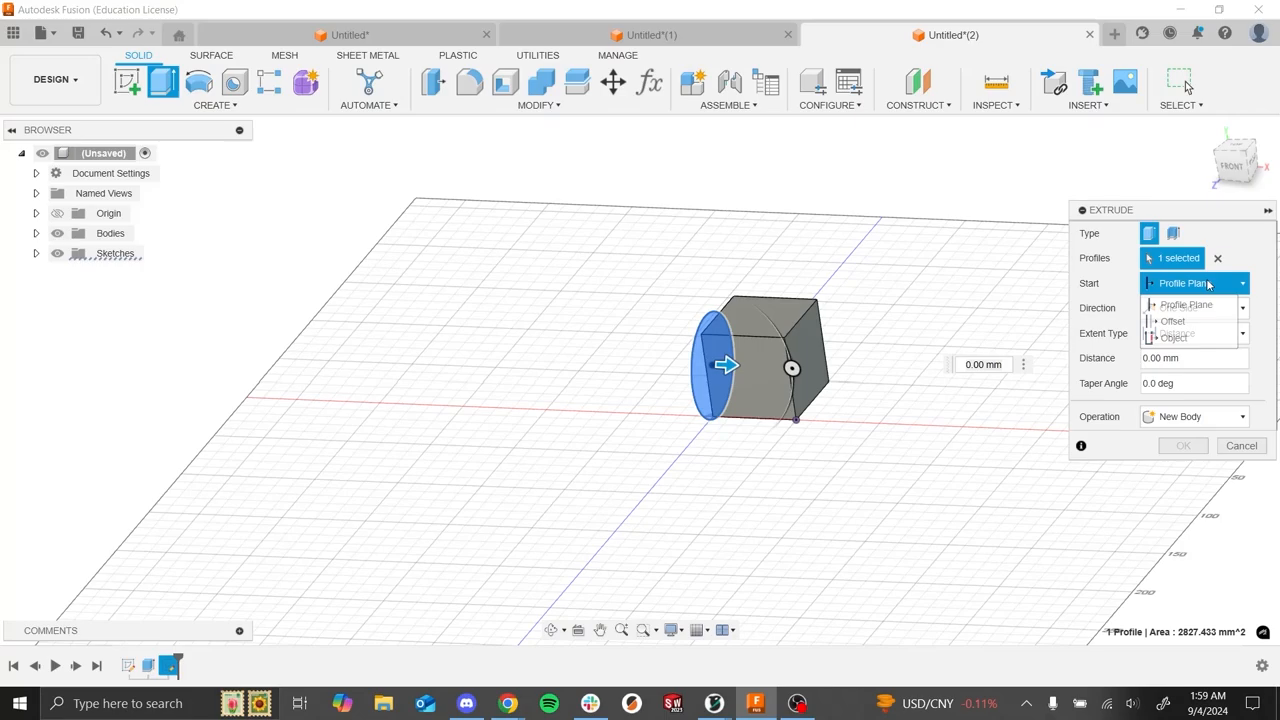
left_click(1212, 333)
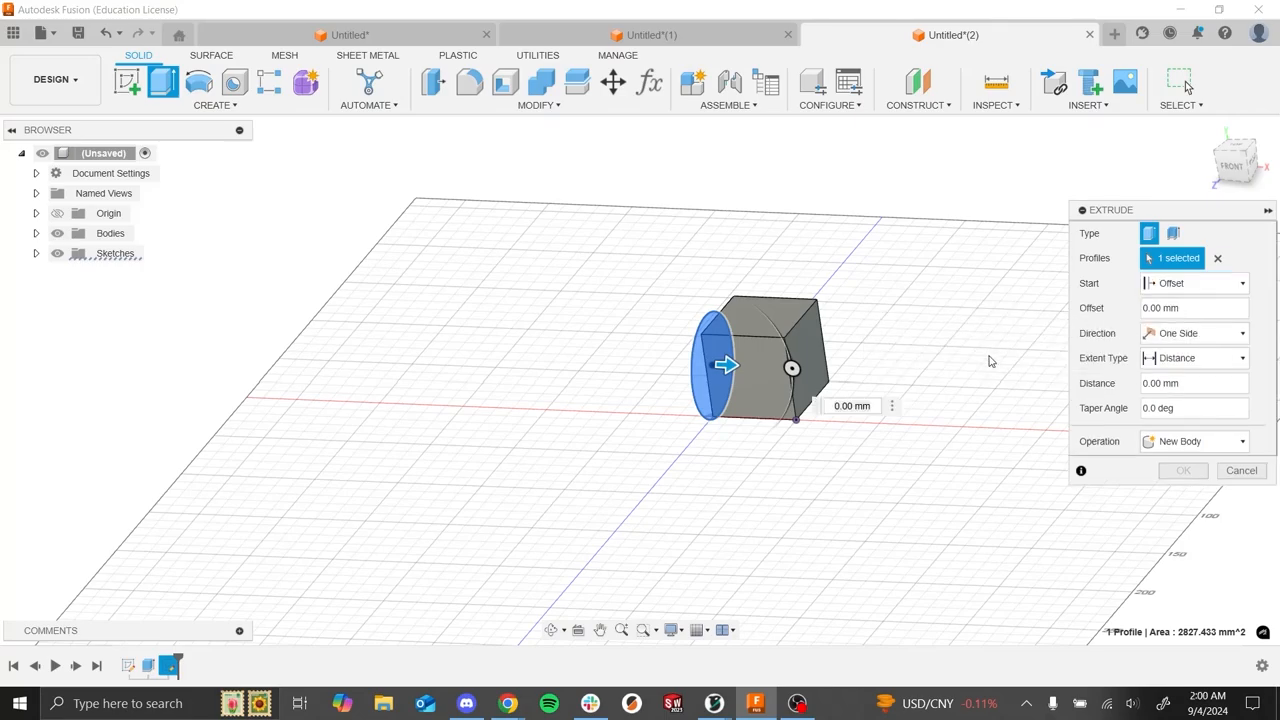
left_click(1201, 310)
type("30")
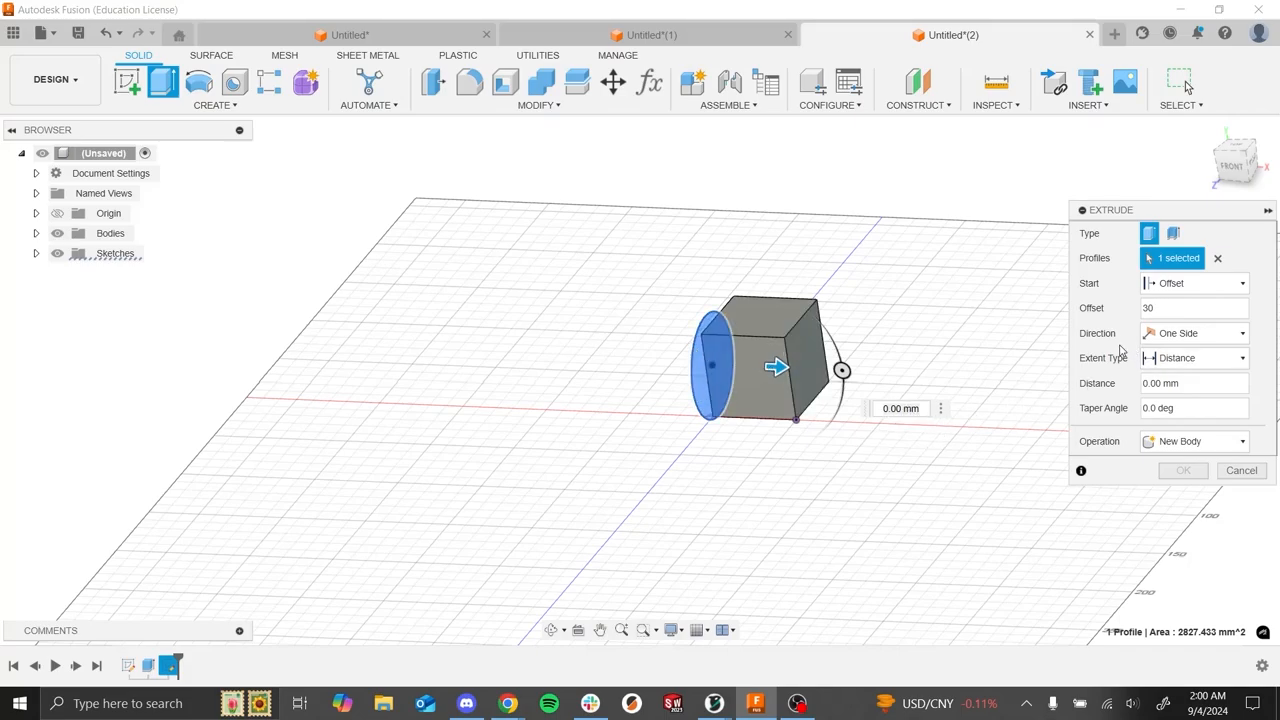
- Extrude the circular profile symmetrically with a half-length distance of 60 mm as a New Body to make a cylinder
left_click(1151, 339)
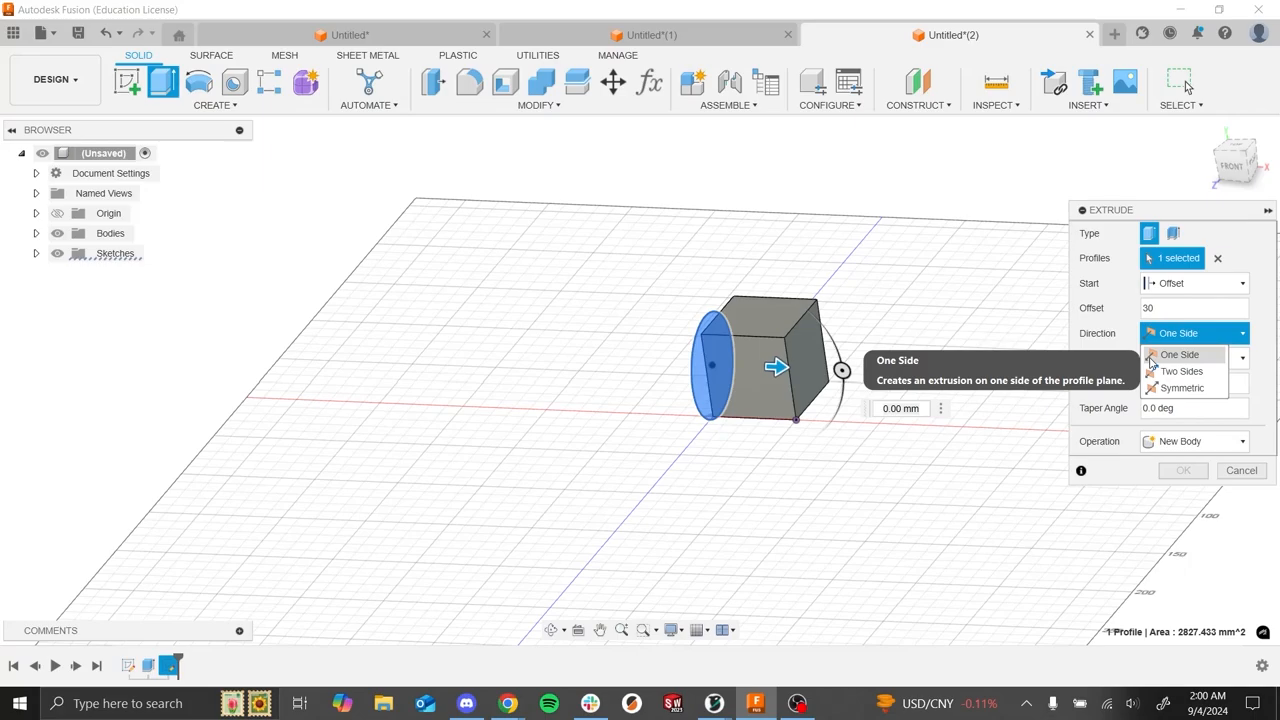
left_click(1165, 388)
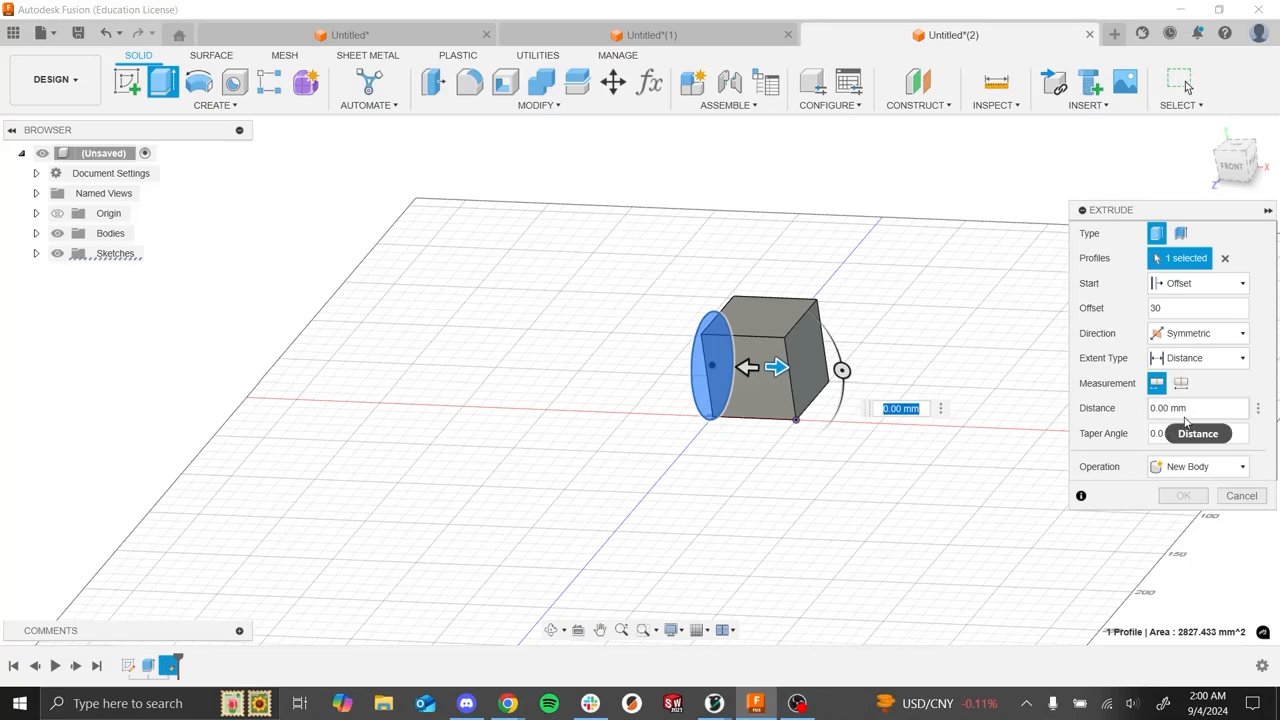
left_click_drag(1188, 410, 1100, 414)
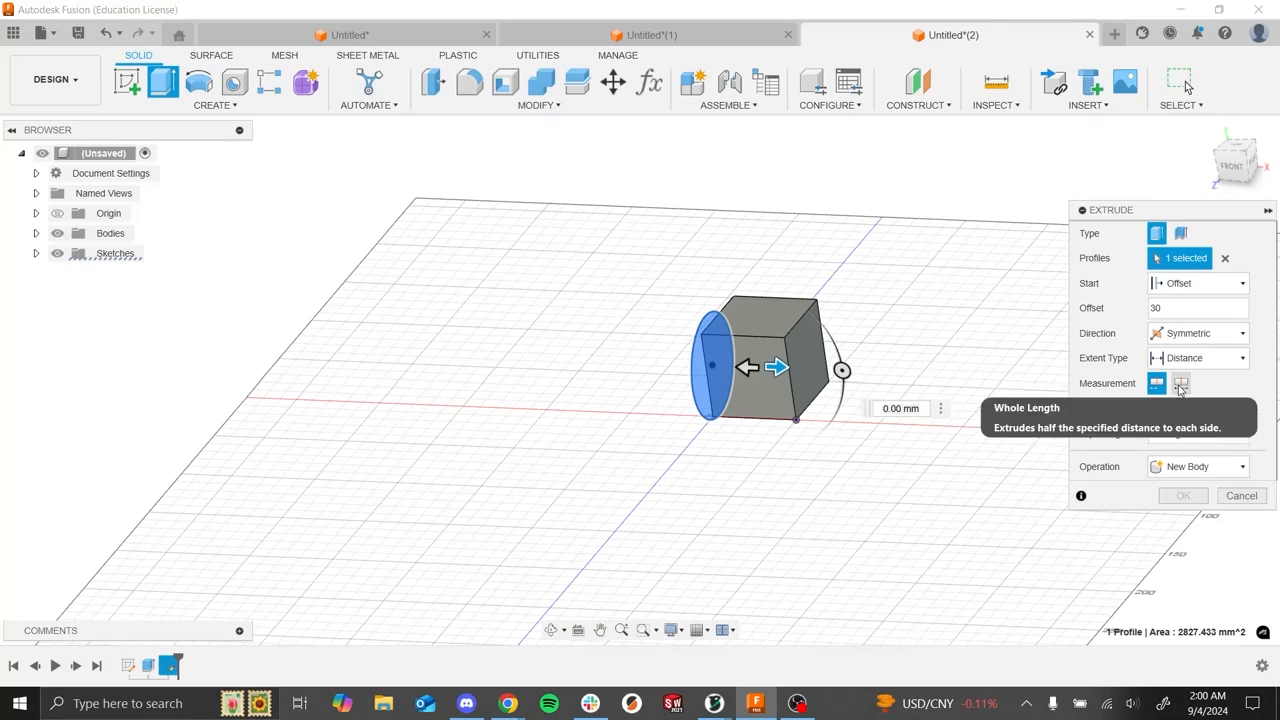
type("60")
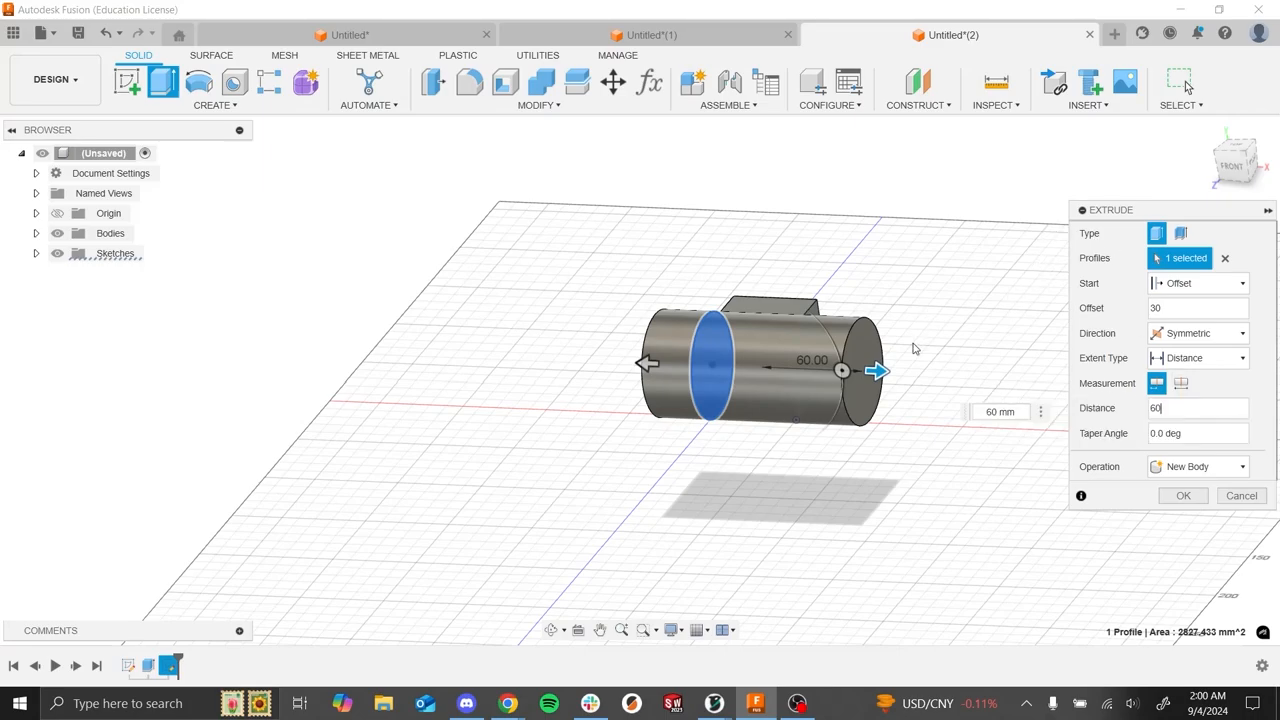
middle_click_drag(951, 409, 940, 472, "shift")
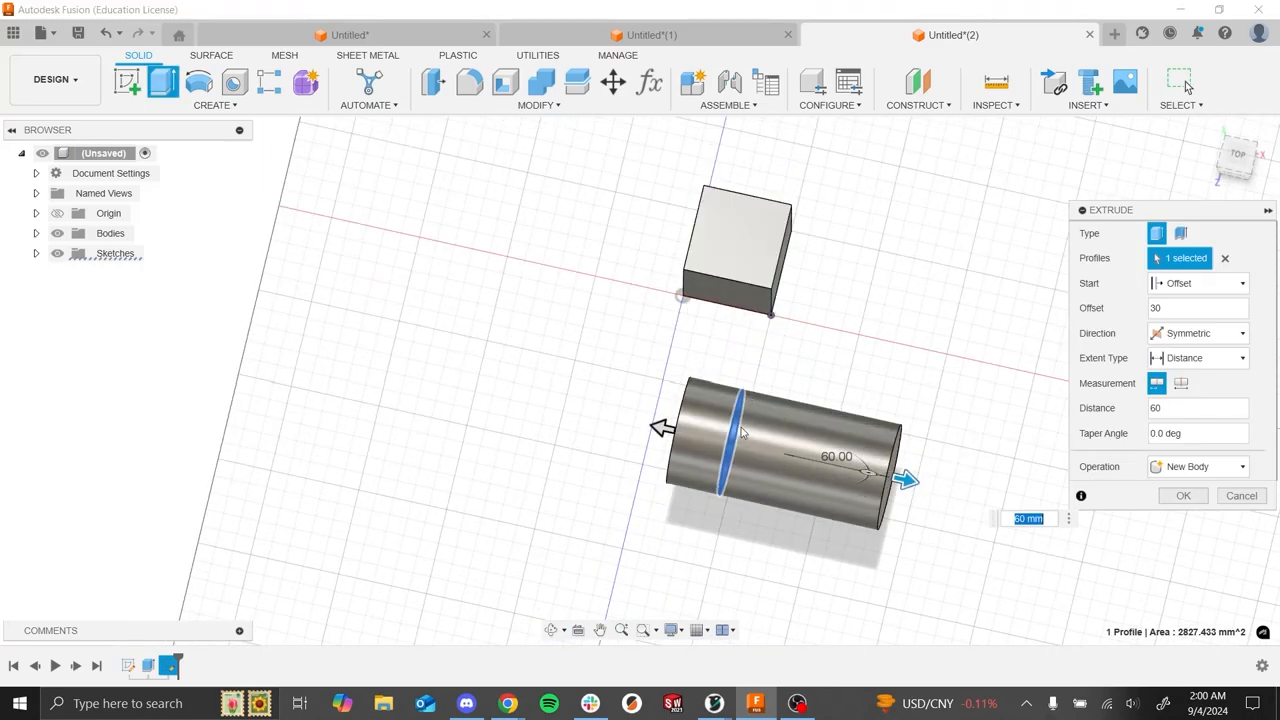
middle_click_drag(823, 392, 800, 479, "shift")
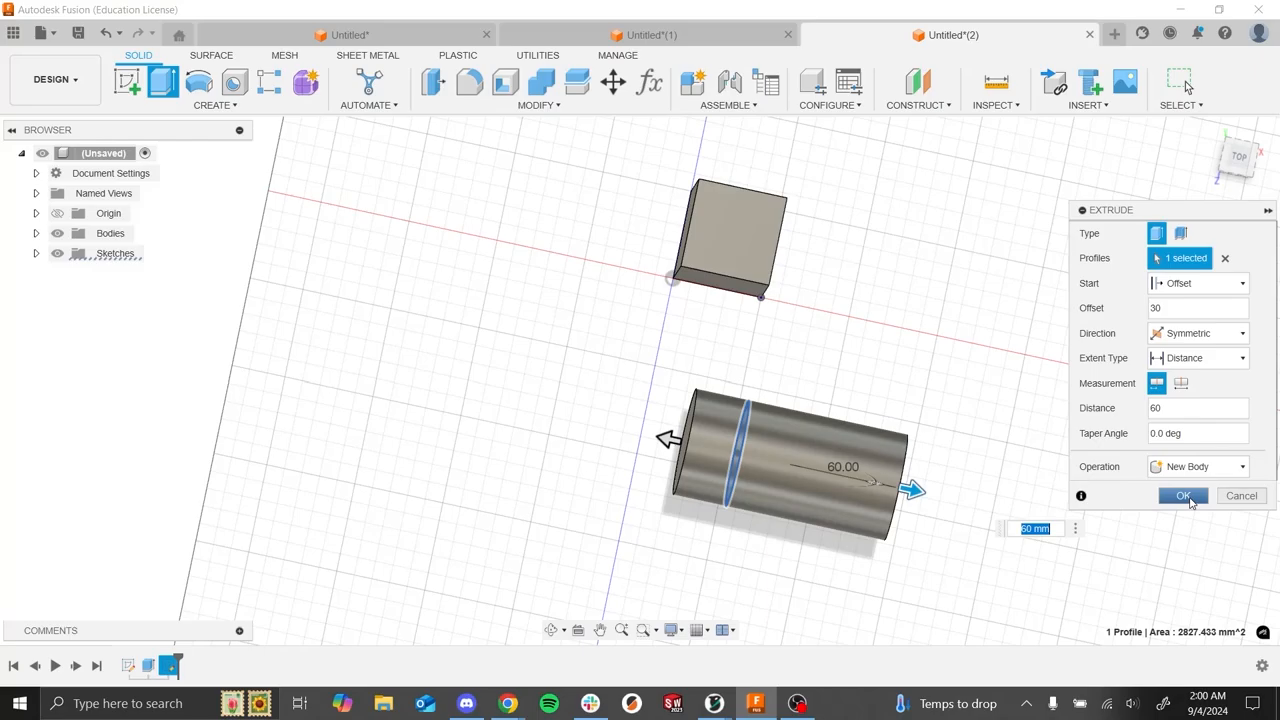
left_click(1184, 496)
middle_click_drag(1020, 480, 920, 443, "shift")
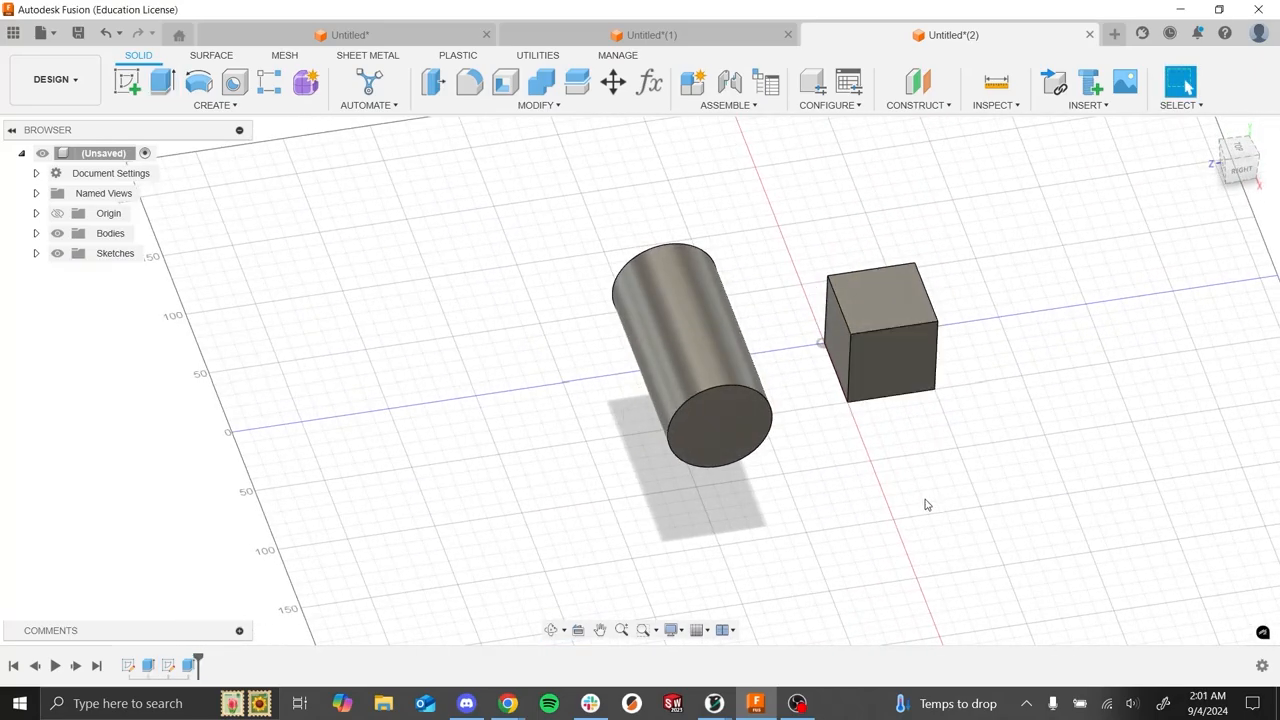
middle_click_drag(923, 503, 963, 457, "shift")
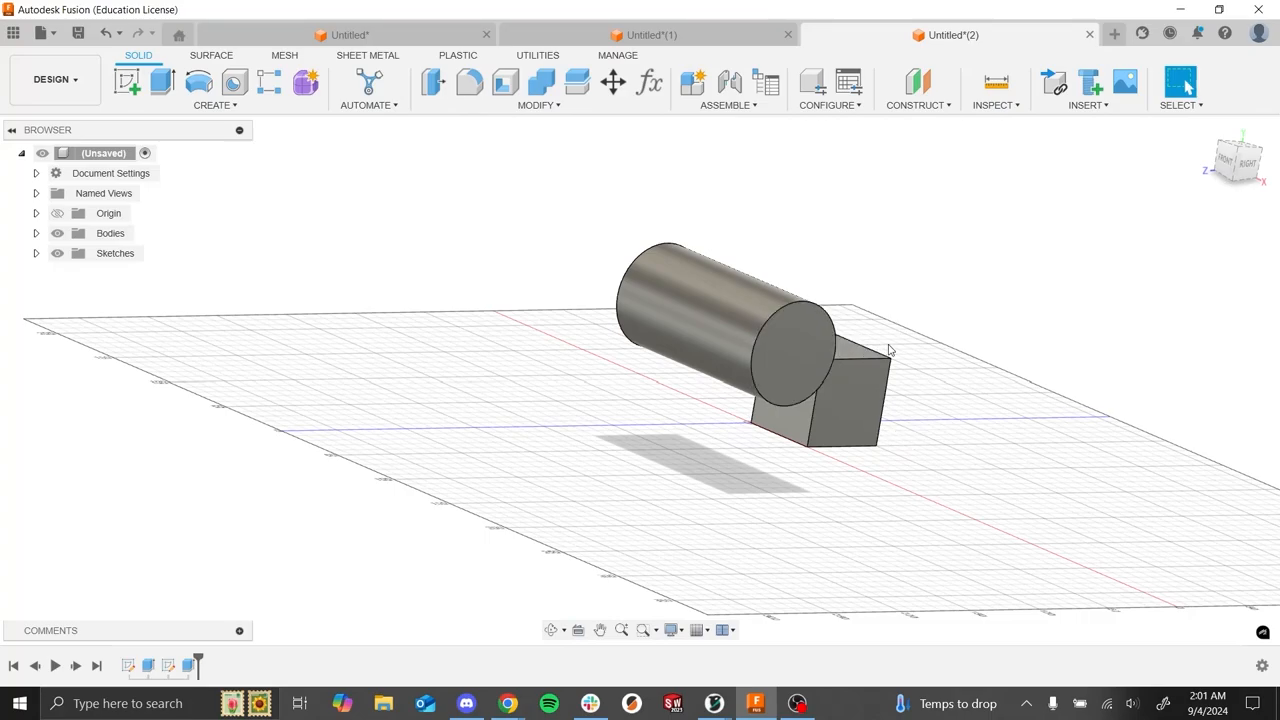
middle_click_drag(918, 336, 908, 383, "shift")
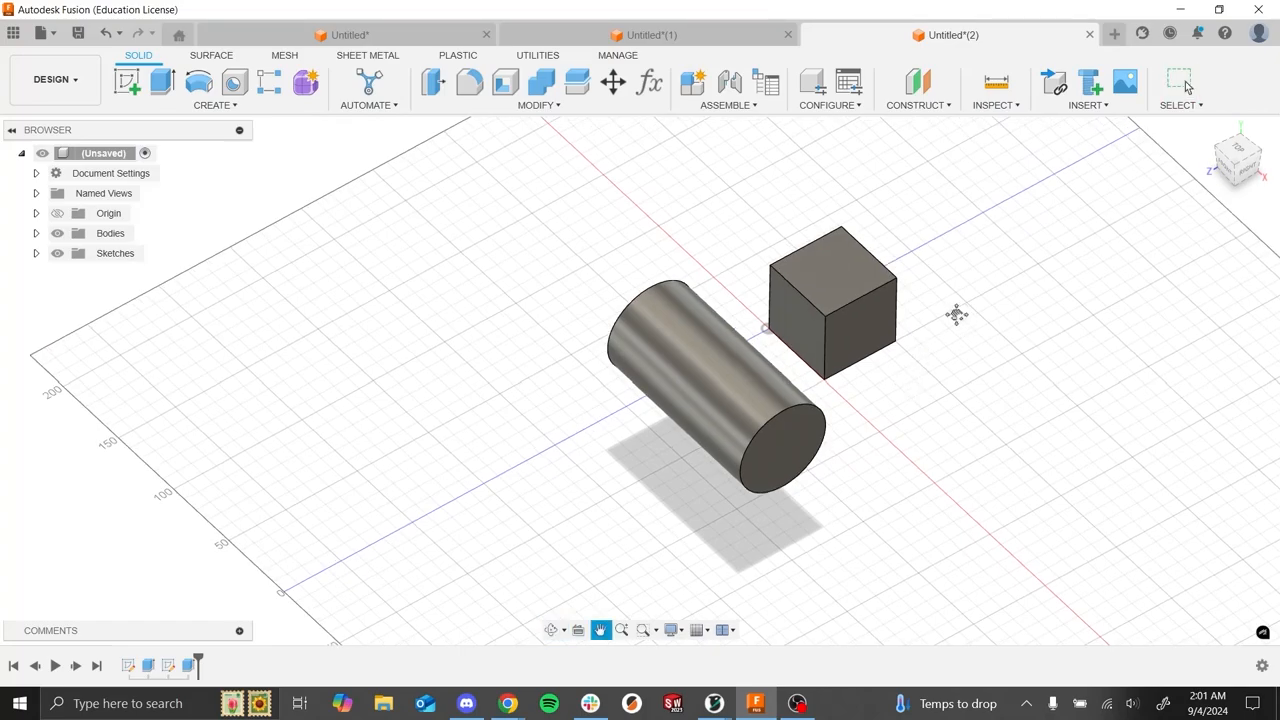
middle_click_drag(957, 311, 863, 389, "shift")
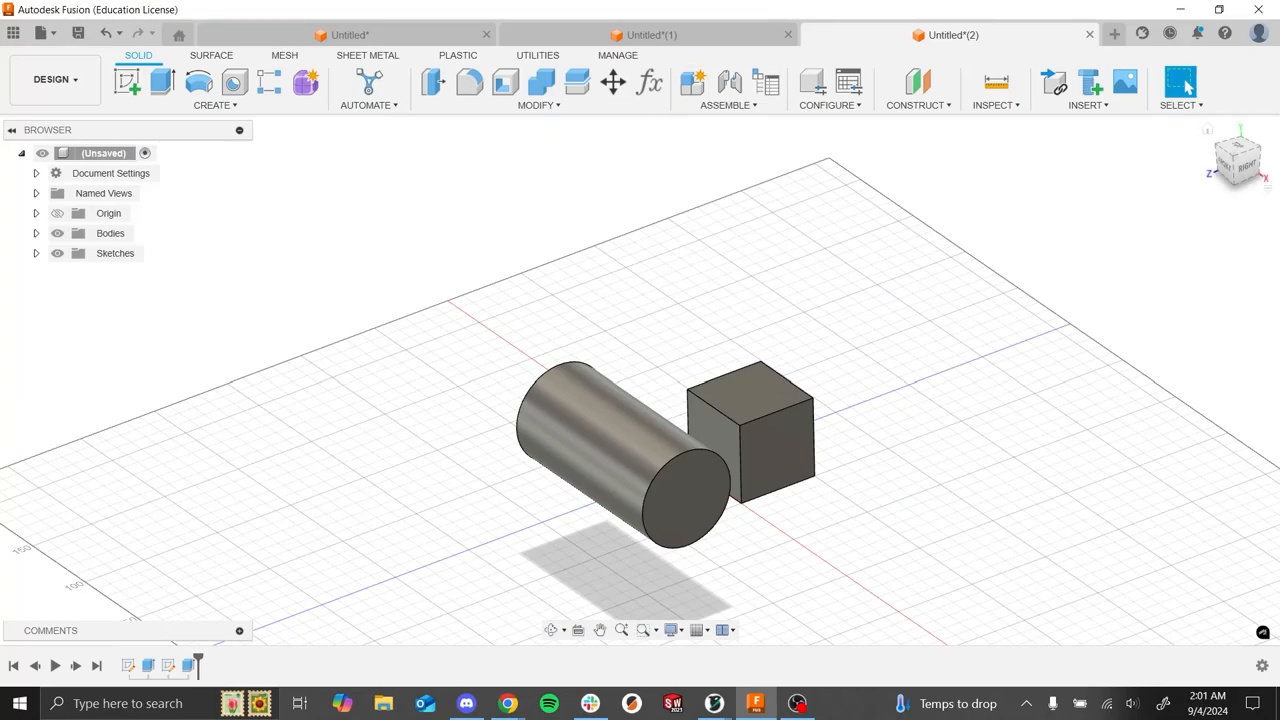
middle_click_drag(937, 417, 886, 354, "shift")
- Switch to the Week 1 slides in Chrome and review the Assignment #1 Building Blocks requirements
key("super+Tab")
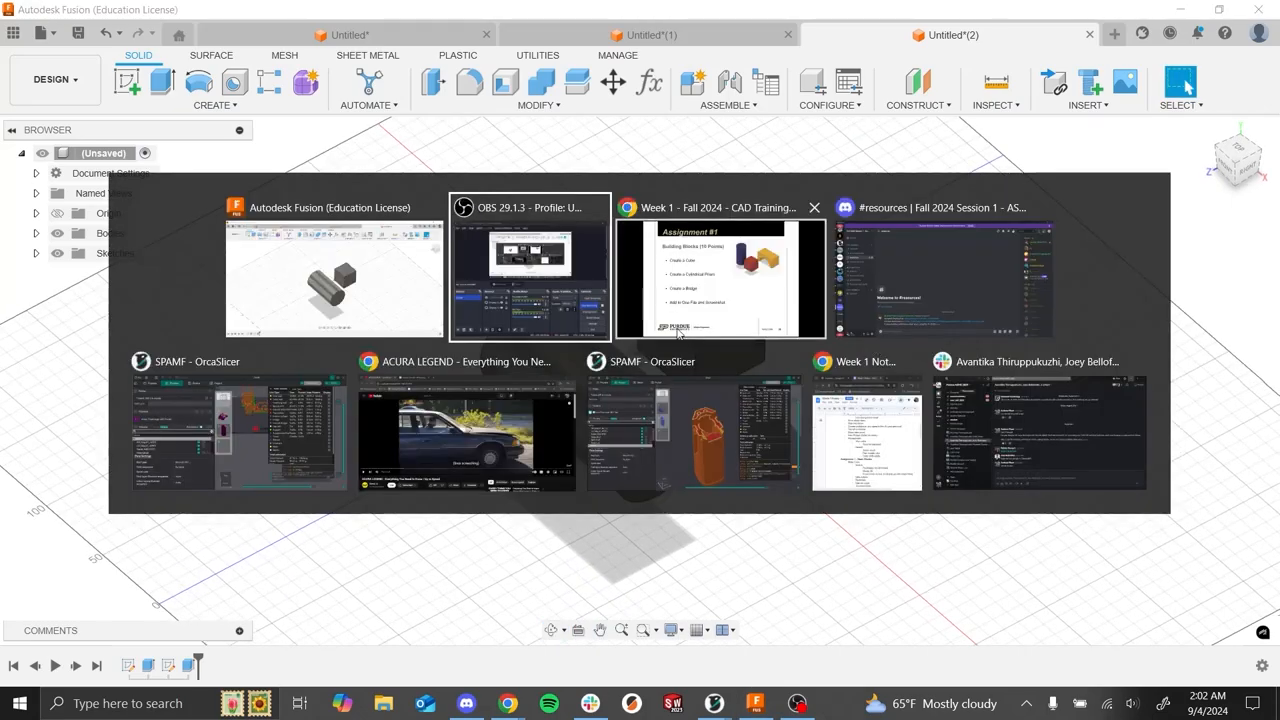
left_click(693, 283)
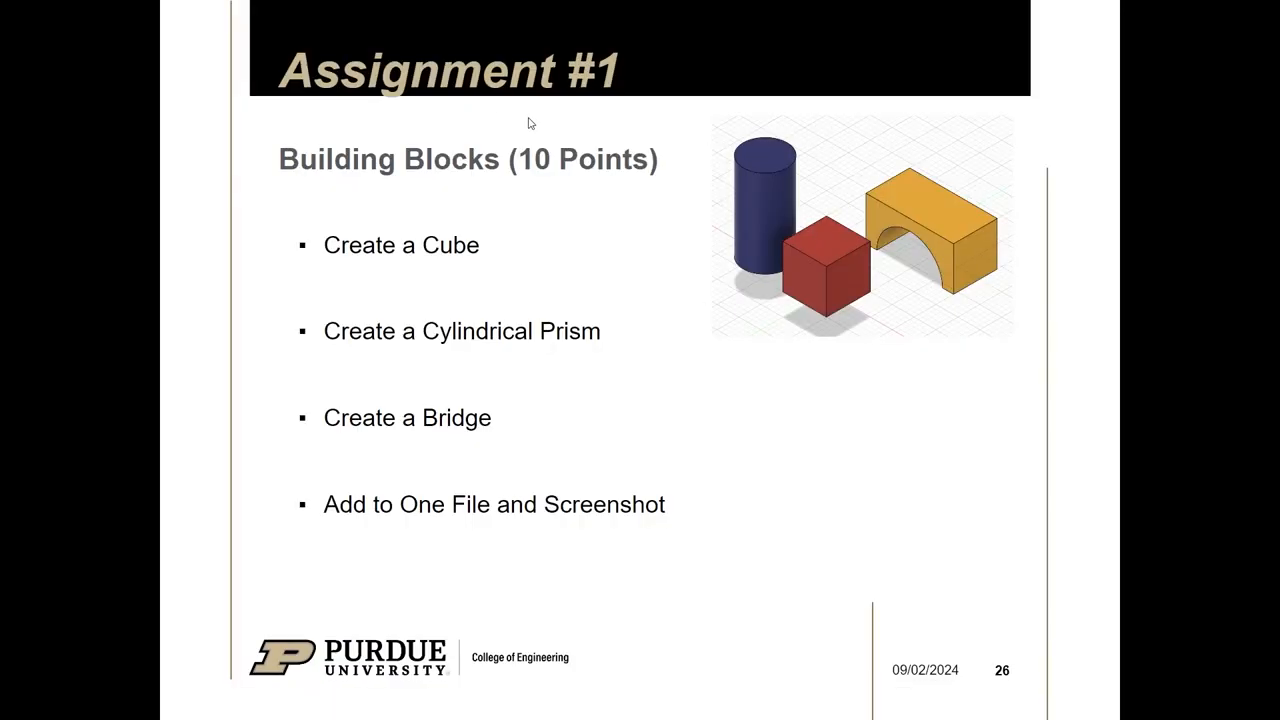
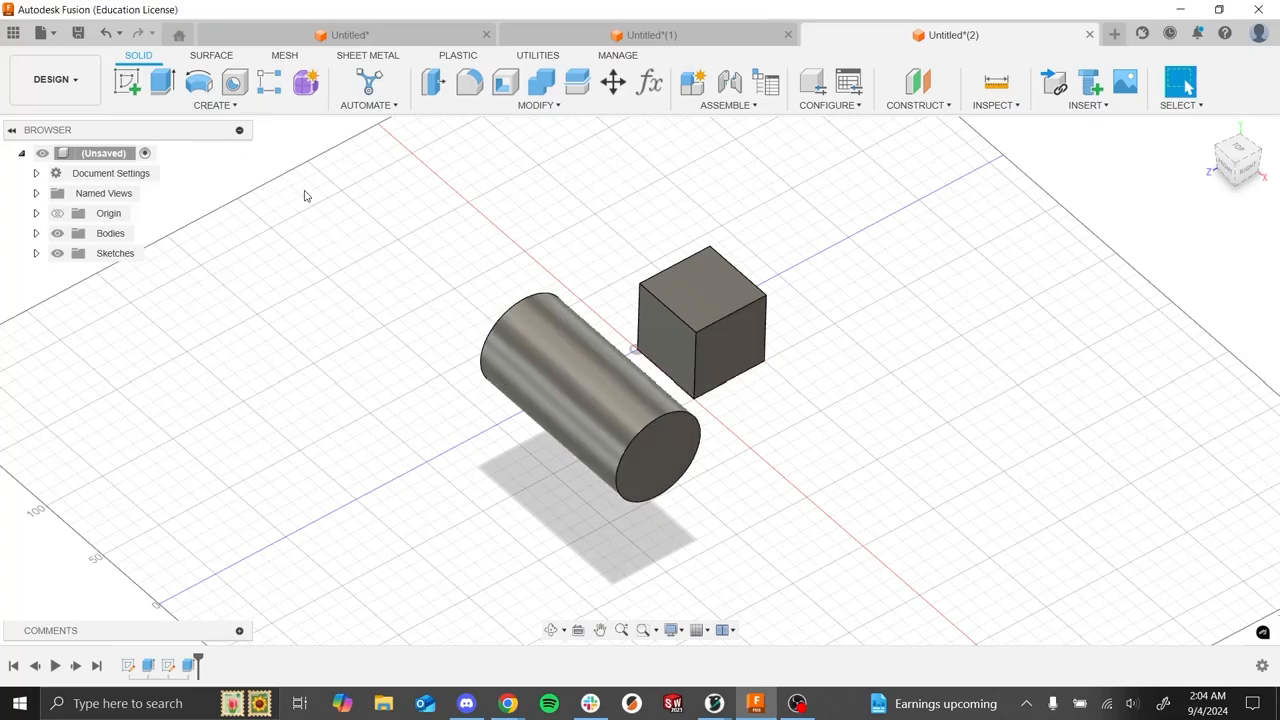
key("alt+Tab")
left_click(527, 292)
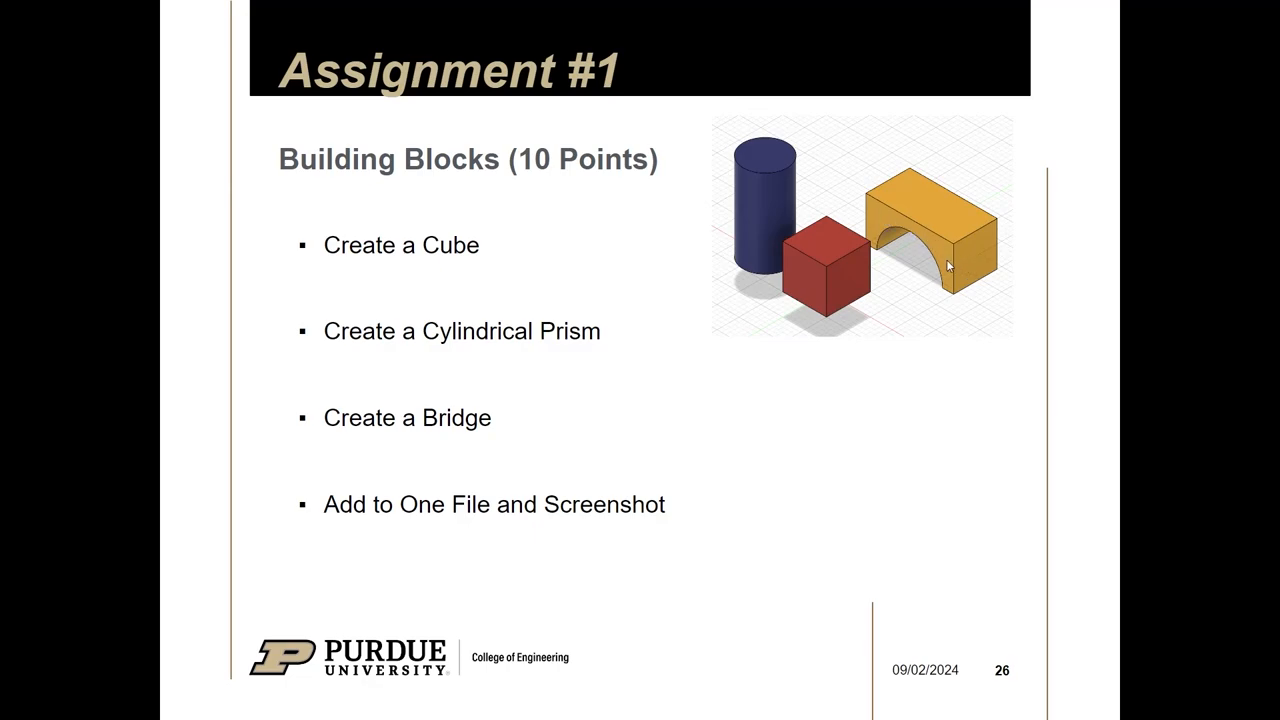
- Switch back to Fusion and start a new sketch on the cube's top face
key("alt+Tab")
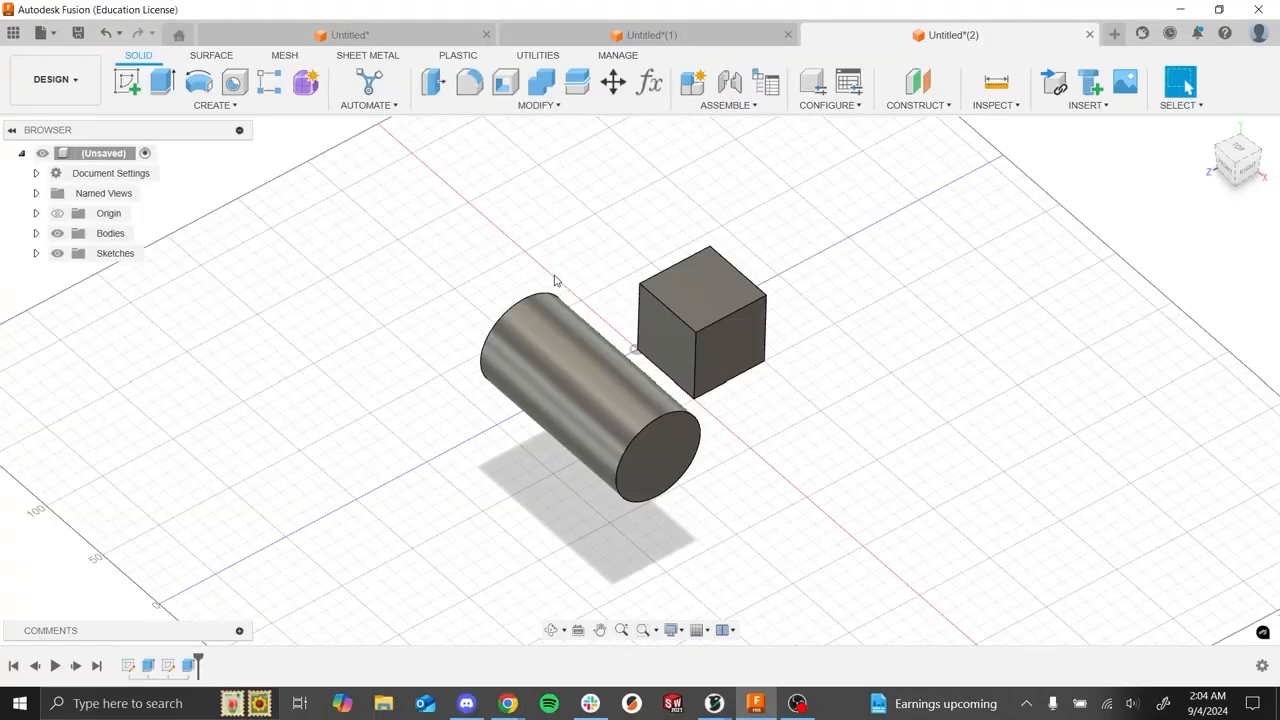
left_click(124, 84)
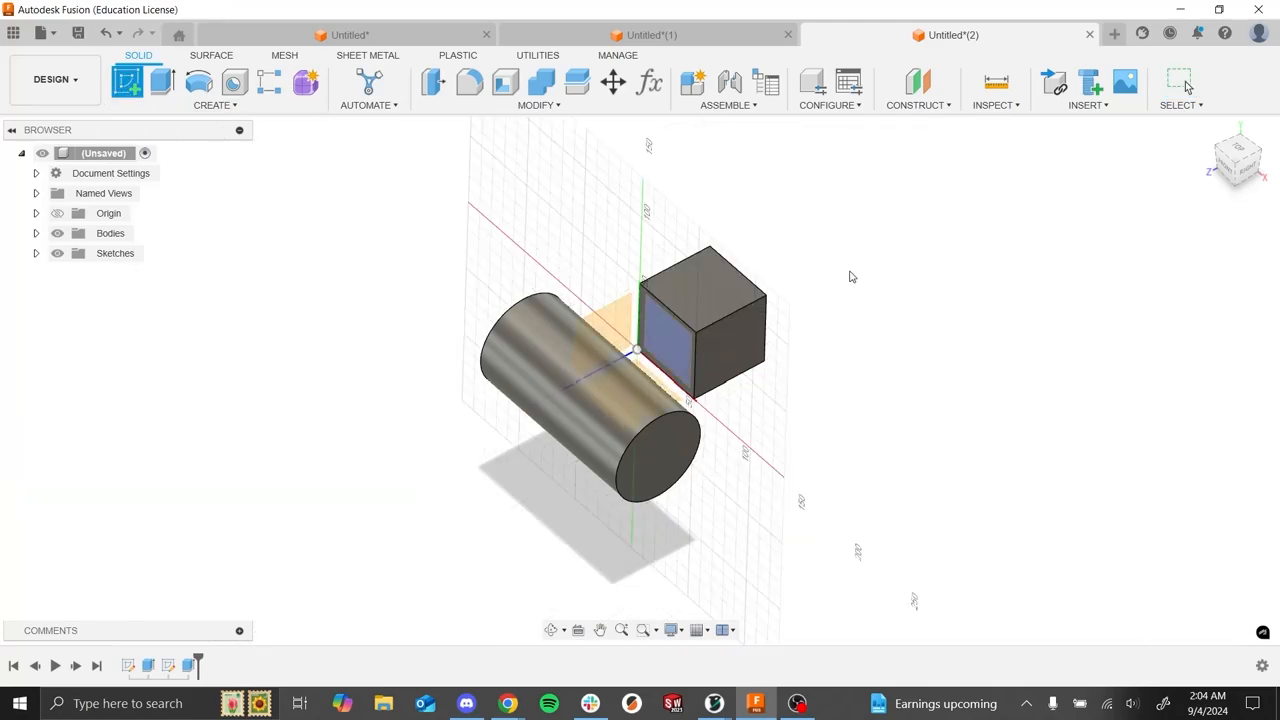
left_click(699, 286)
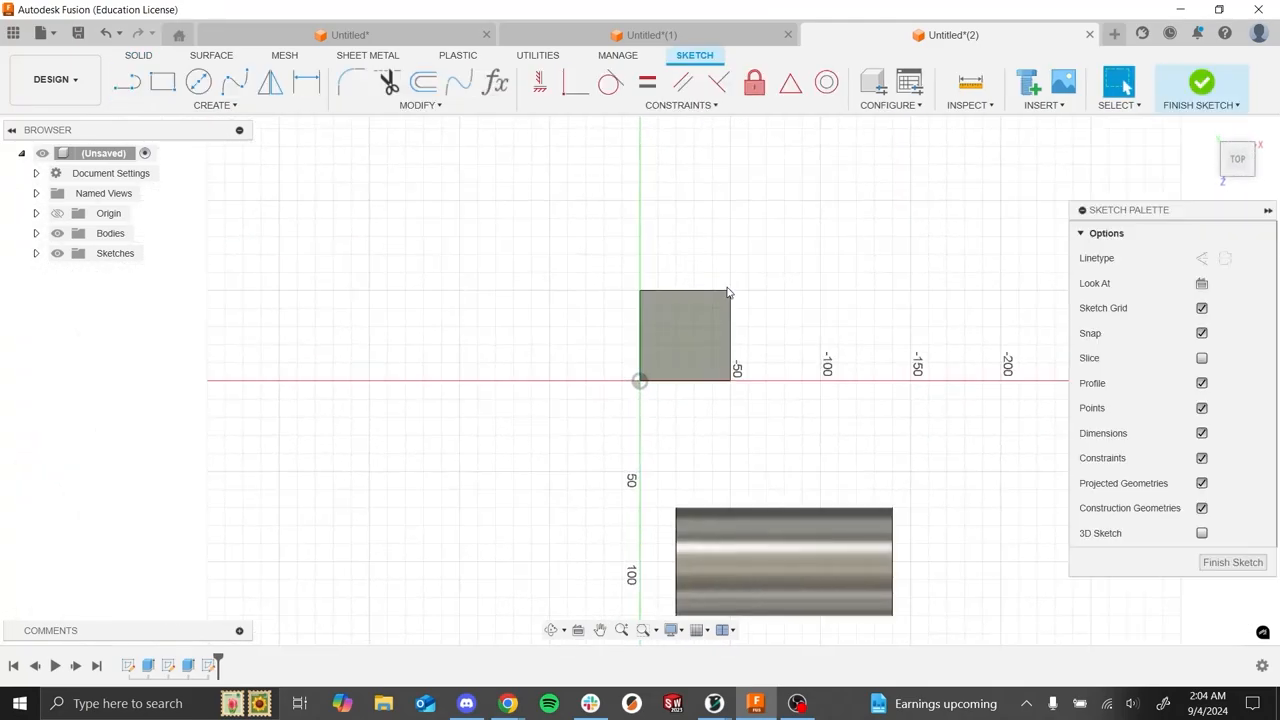
scroll(729, 282, "down", 3)
mouse_move(716, 397)
middle_mouse_down("shift")
mouse_move(694, 489)
mouse_move(700, 429)
mouse_move(751, 371)
mouse_move(810, 349)
middle_mouse_up("shift")
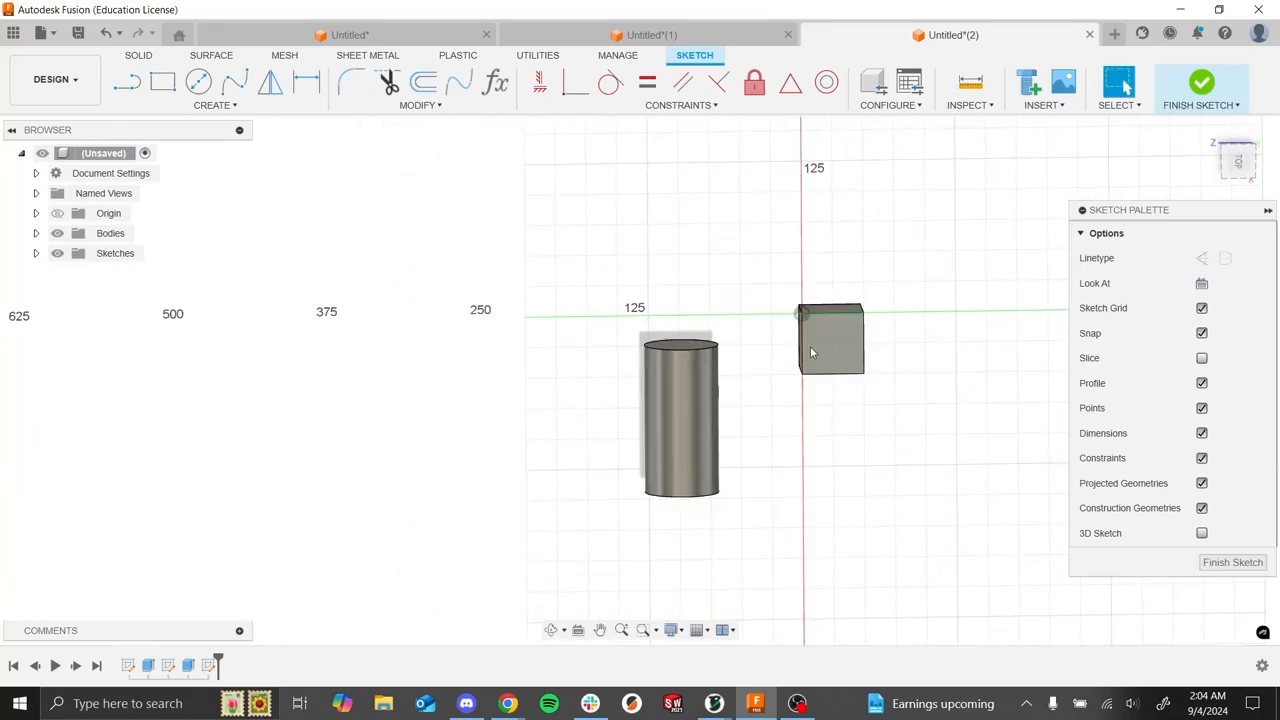
left_click(1237, 171)
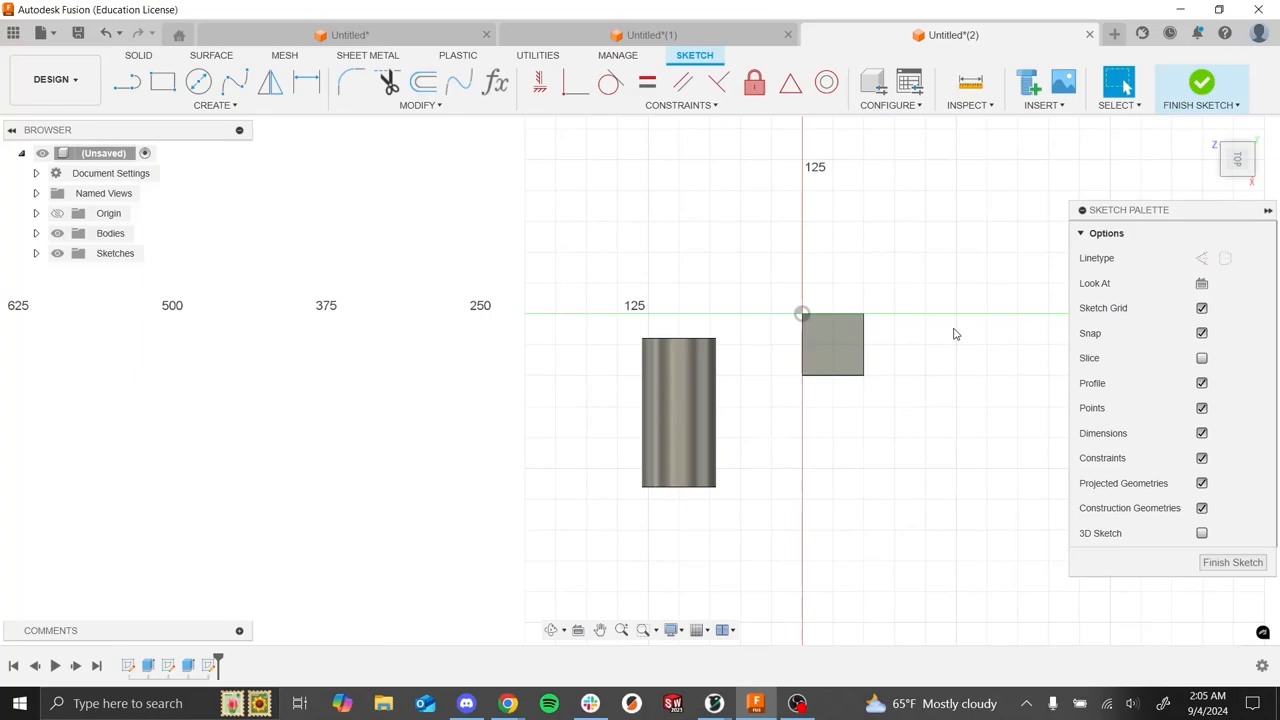
middle_click_drag(923, 311, 663, 316)
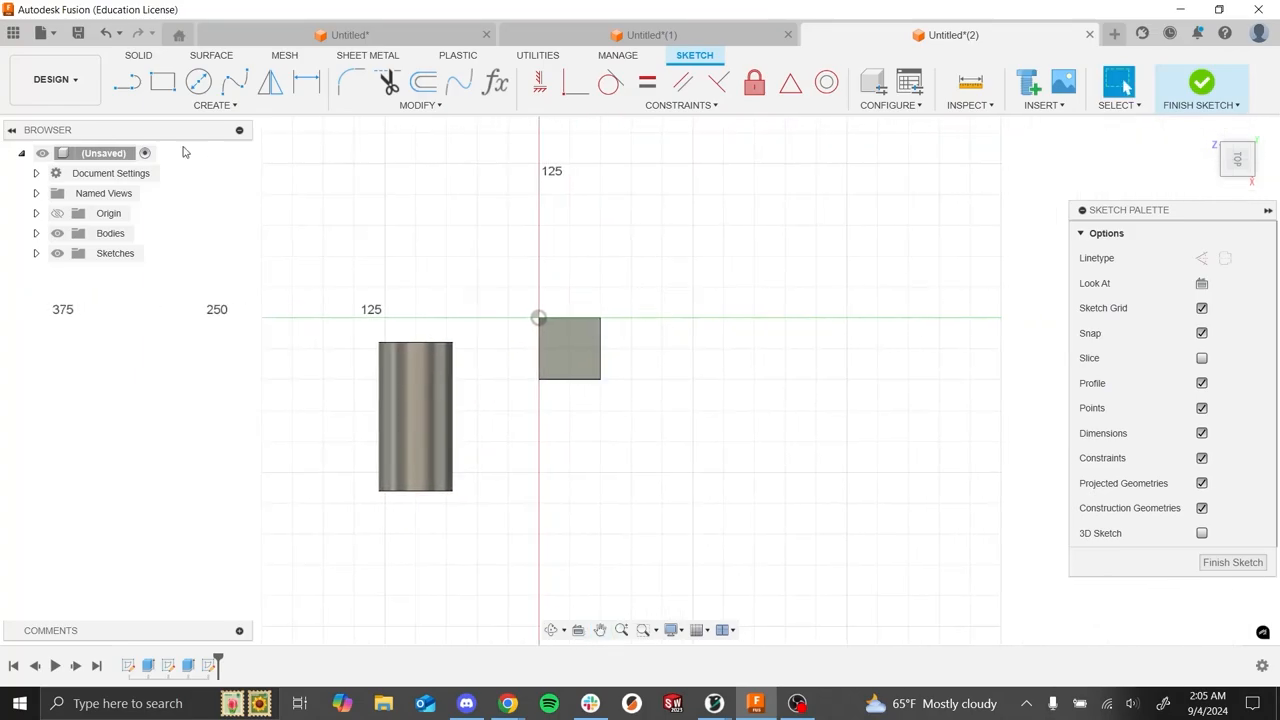
- Sketch a two-point rectangle about 195 mm by 62 mm beside the cube, on the side opposite the cylinder
left_click(162, 82)
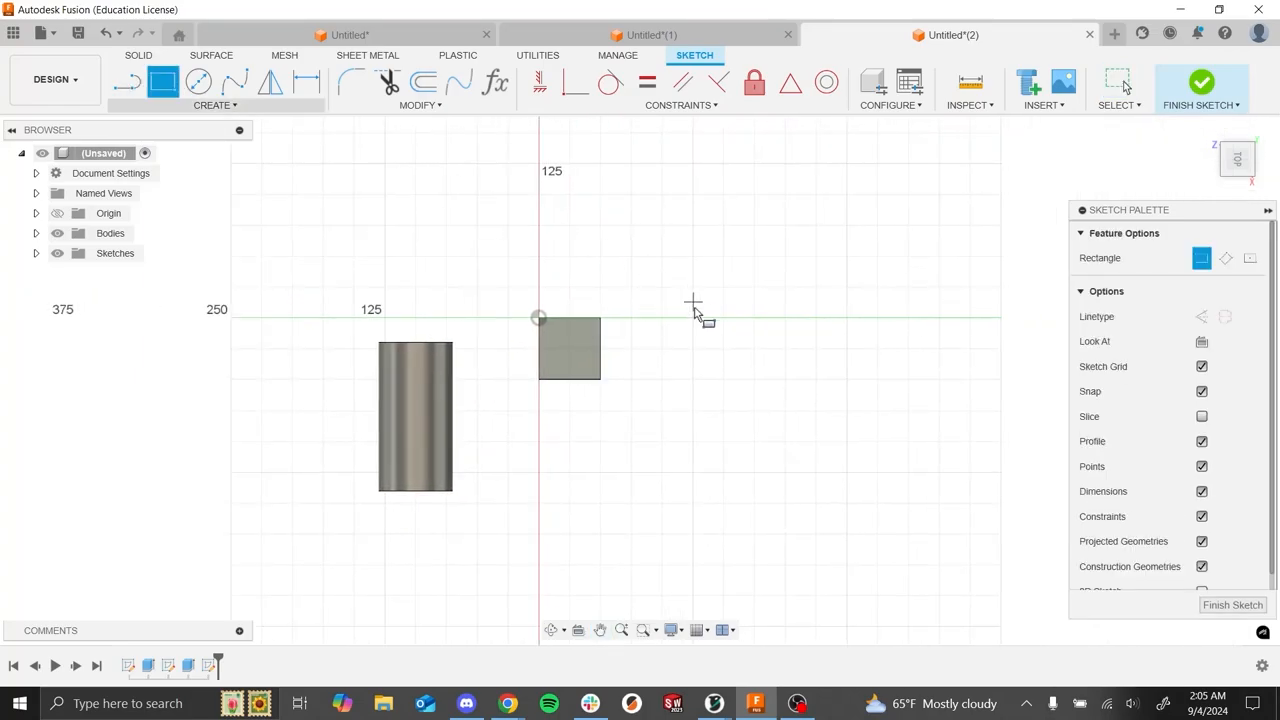
left_click(660, 342)
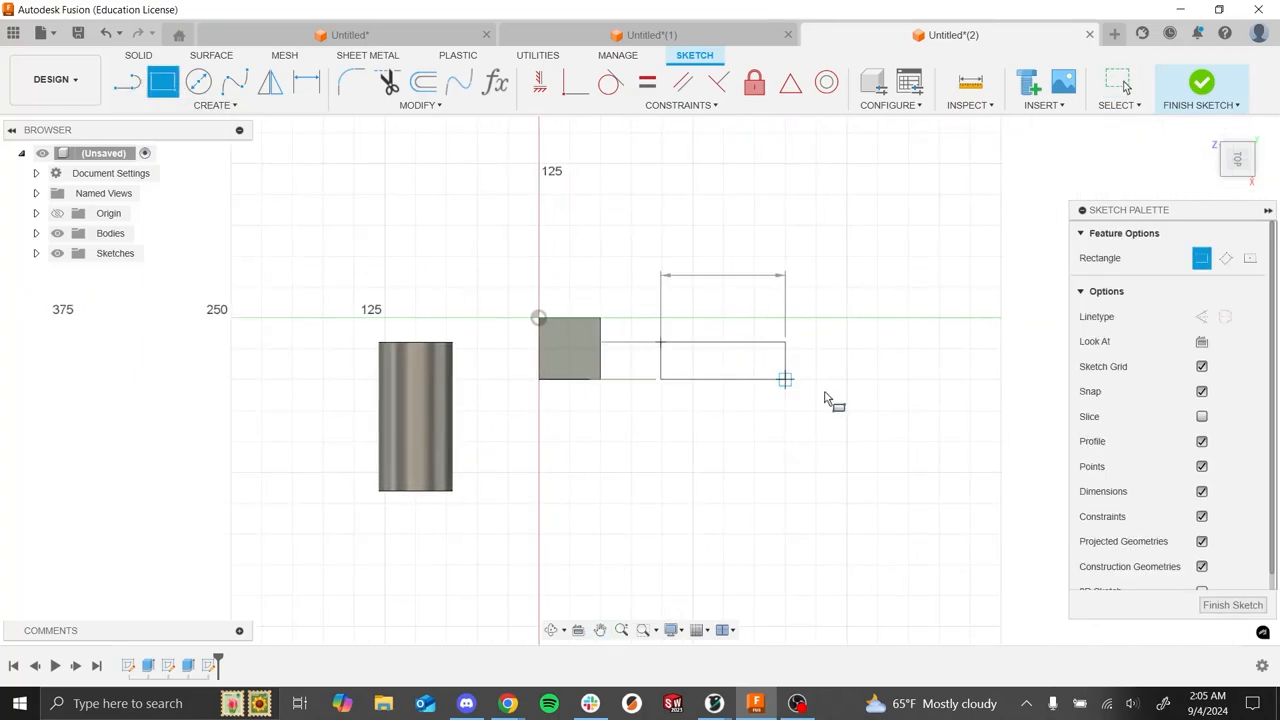
left_click(901, 419)
- Dimension the rectangle's long side to 200 mm and its short side to 100 mm
key("d")
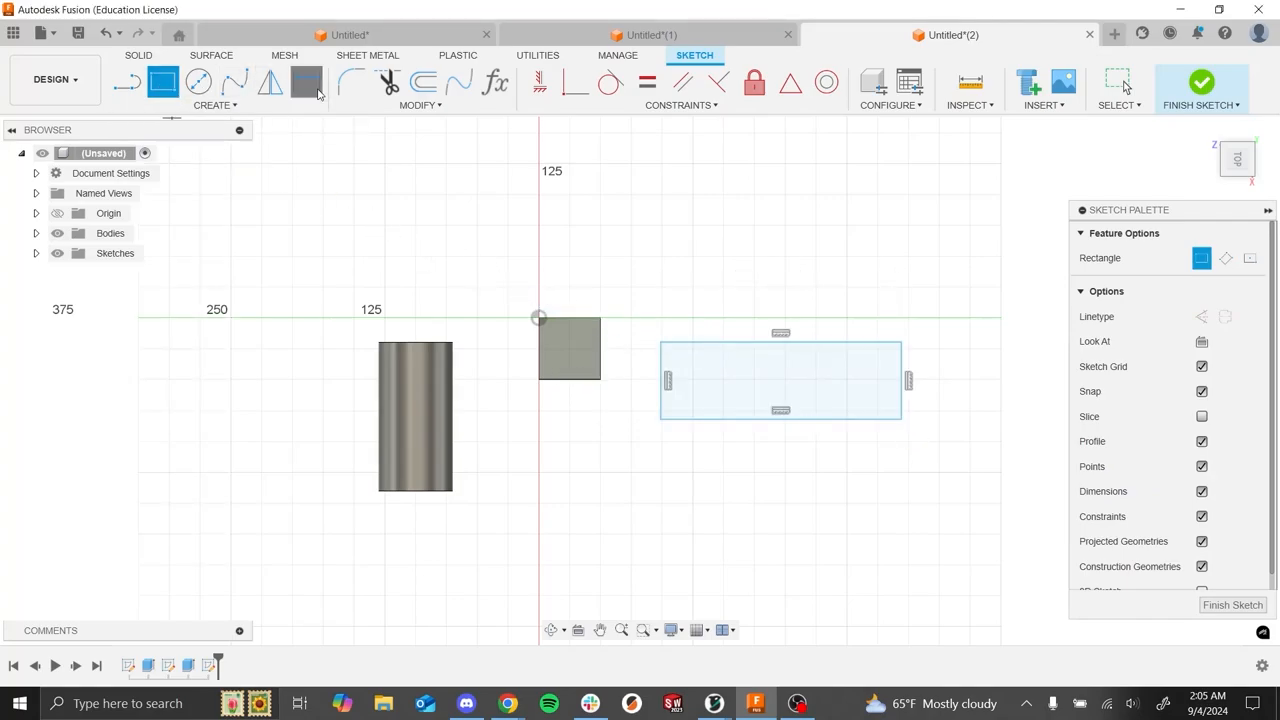
left_click(748, 343)
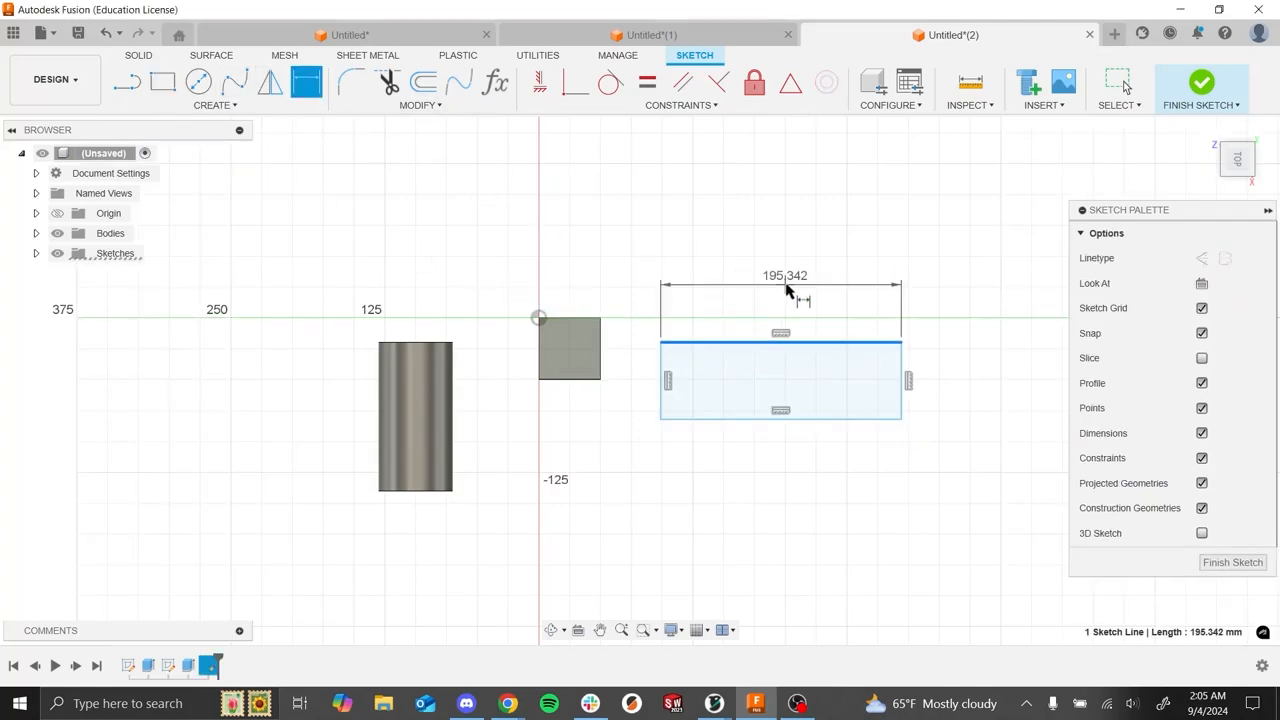
left_click(973, 280)
type("200")
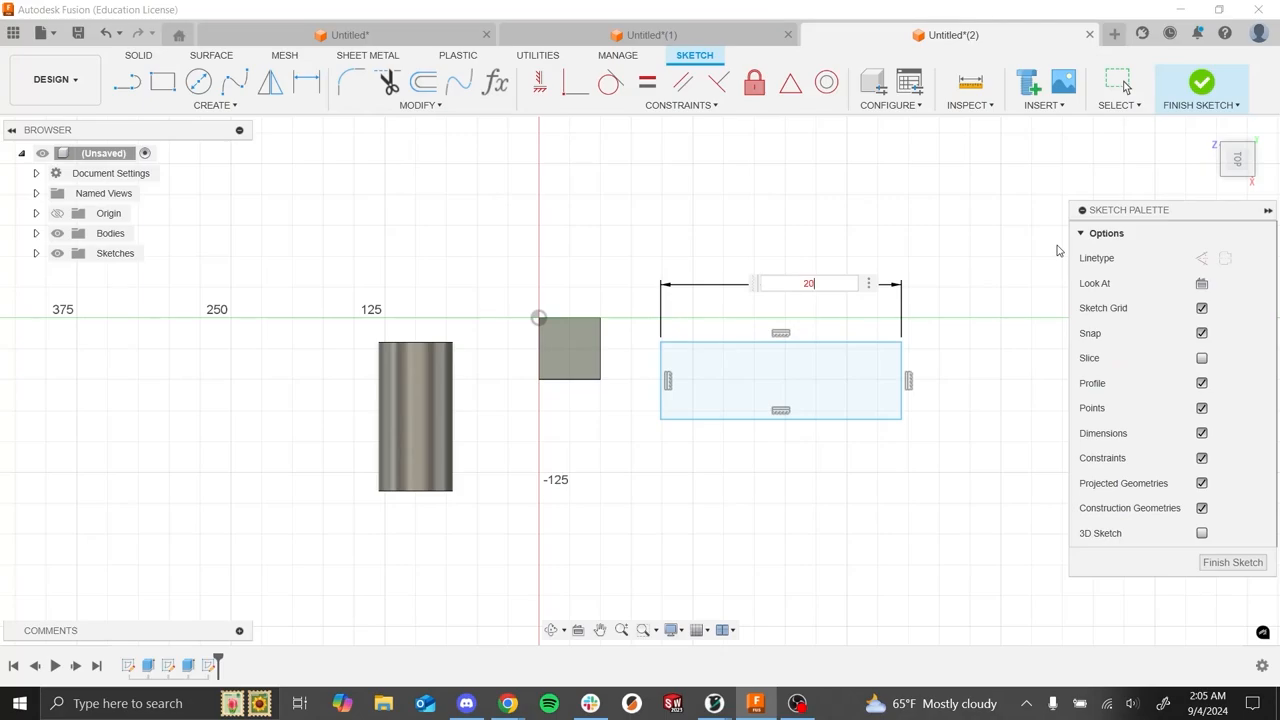
key("Return")
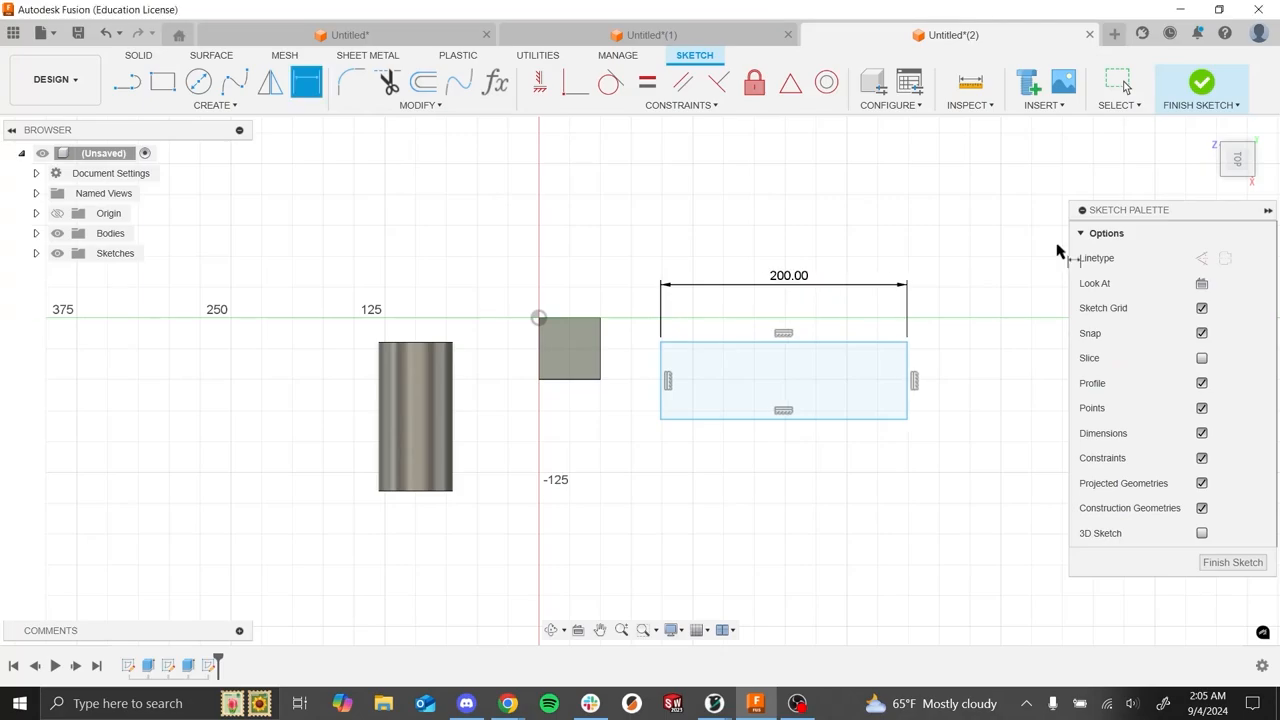
left_click(661, 405)
left_click(645, 398)
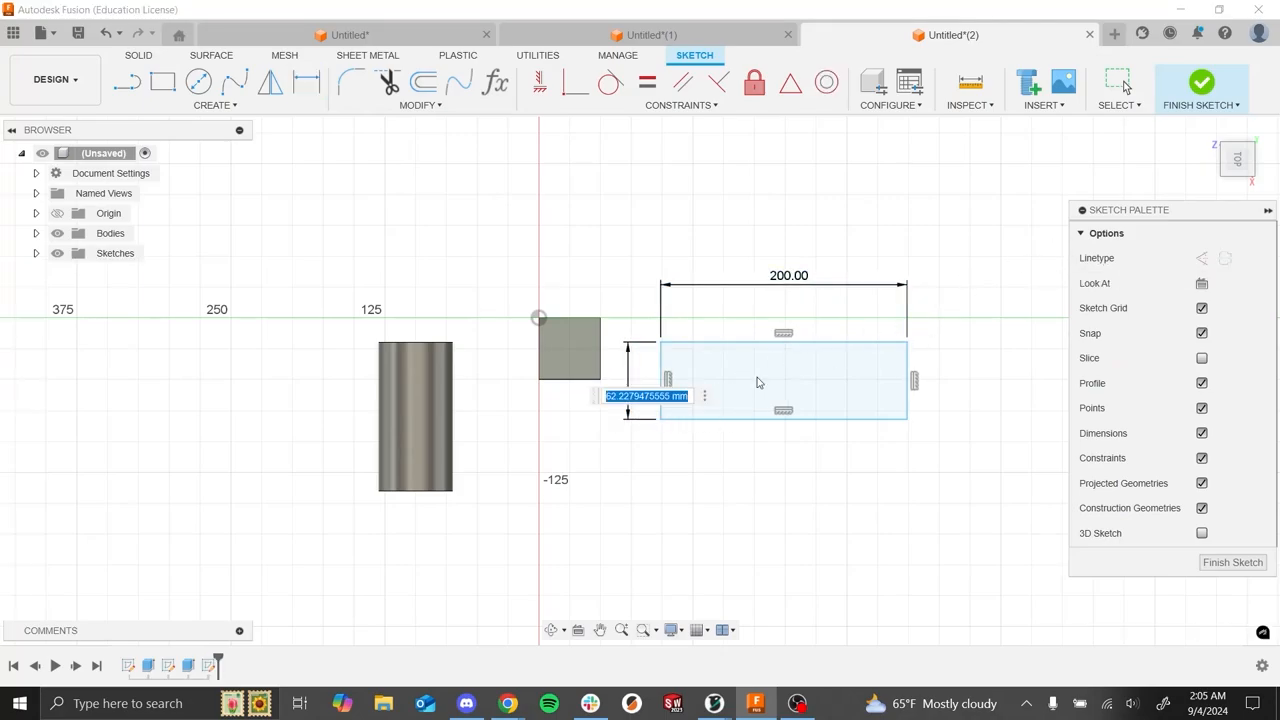
type("100")
key("Return")
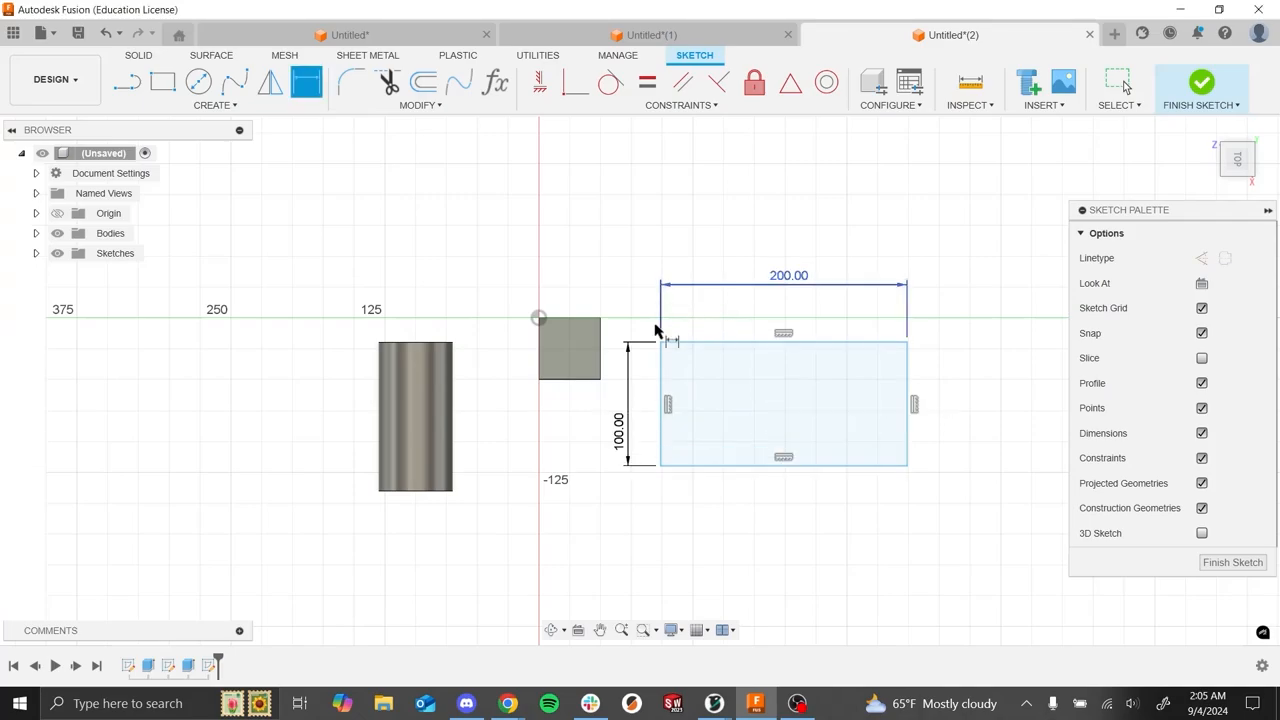
- Locate the rectangle's upper corner nearest the cube 100 mm horizontally and 20 mm vertically from the origin
left_click(660, 343)
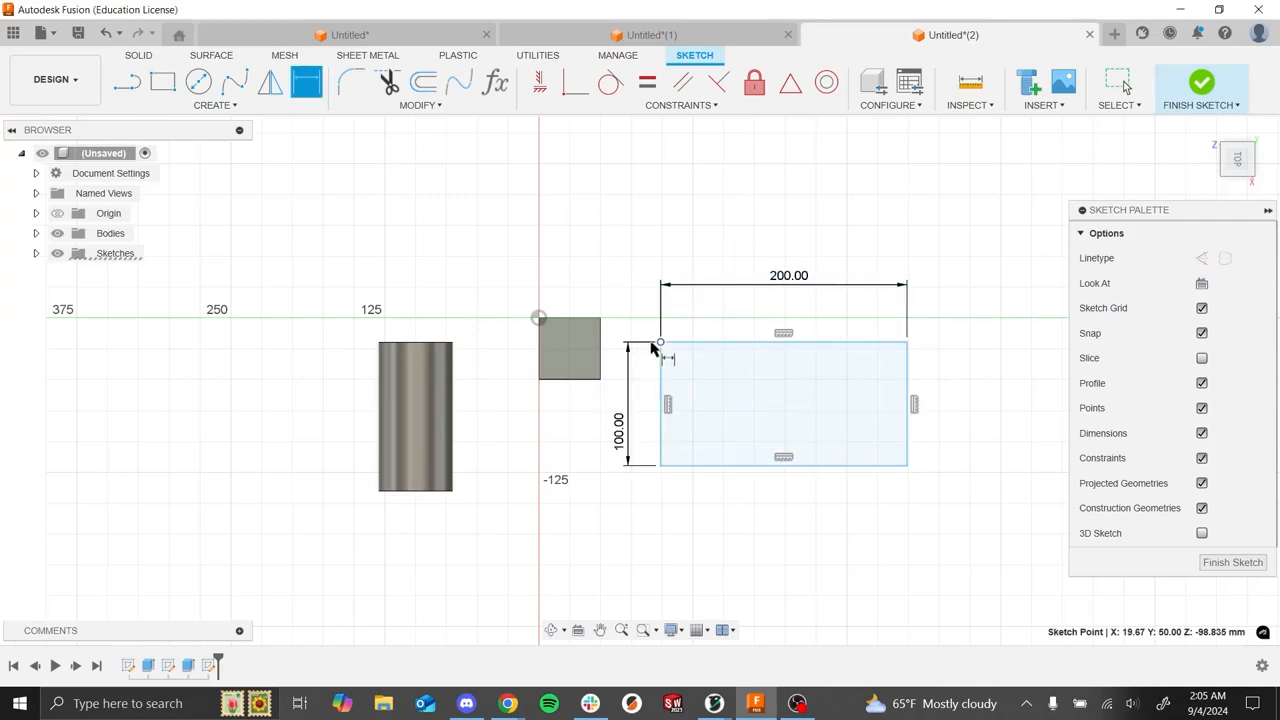
left_click(538, 318)
left_click(595, 232)
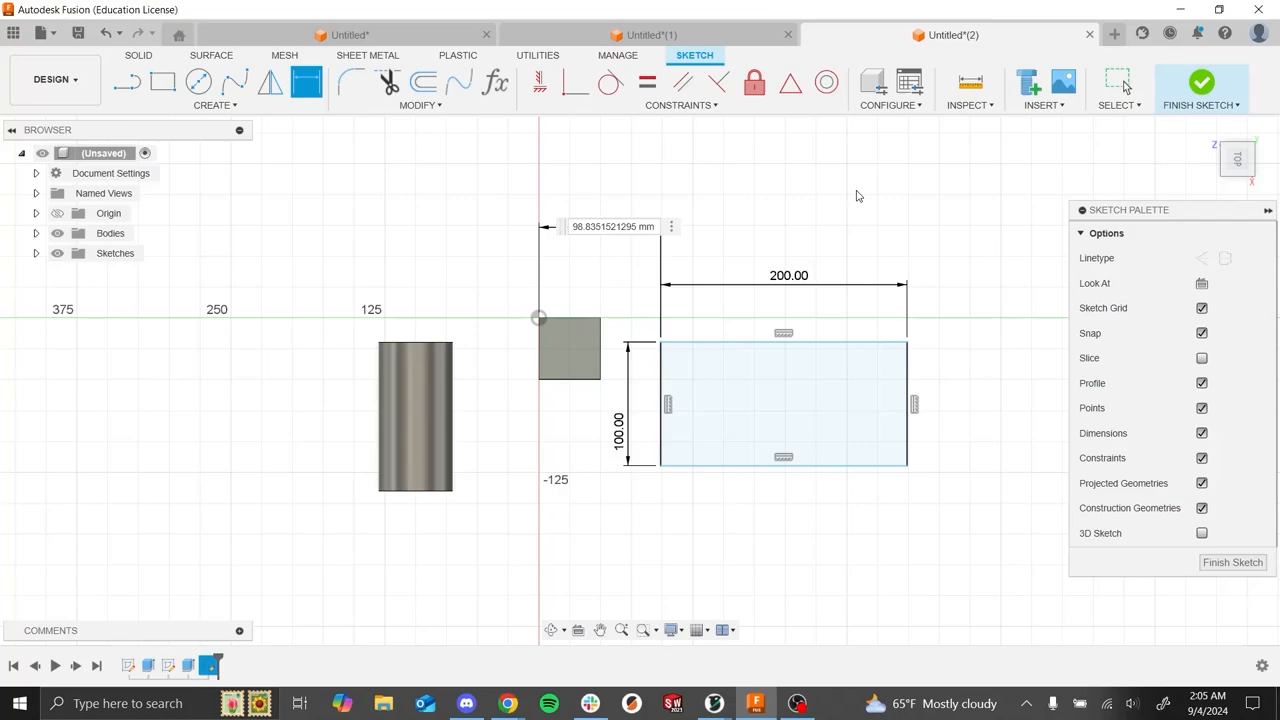
type("100")
key("Return")
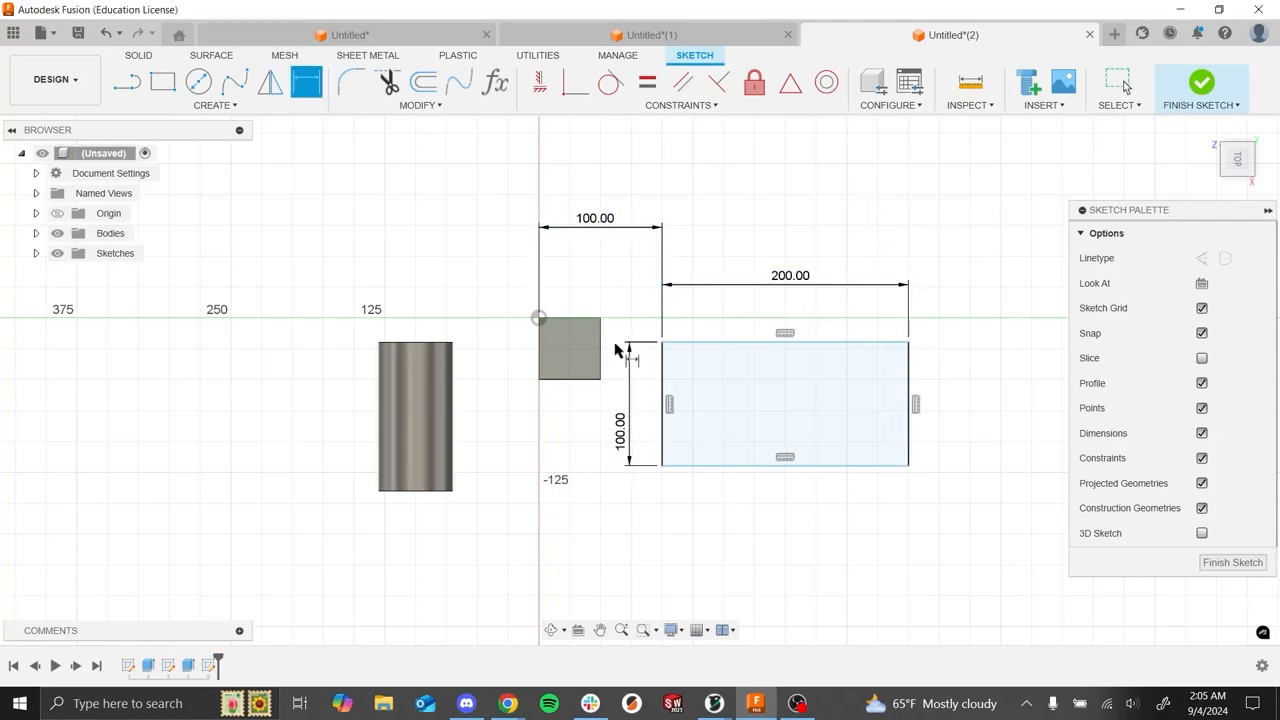
left_click(661, 342)
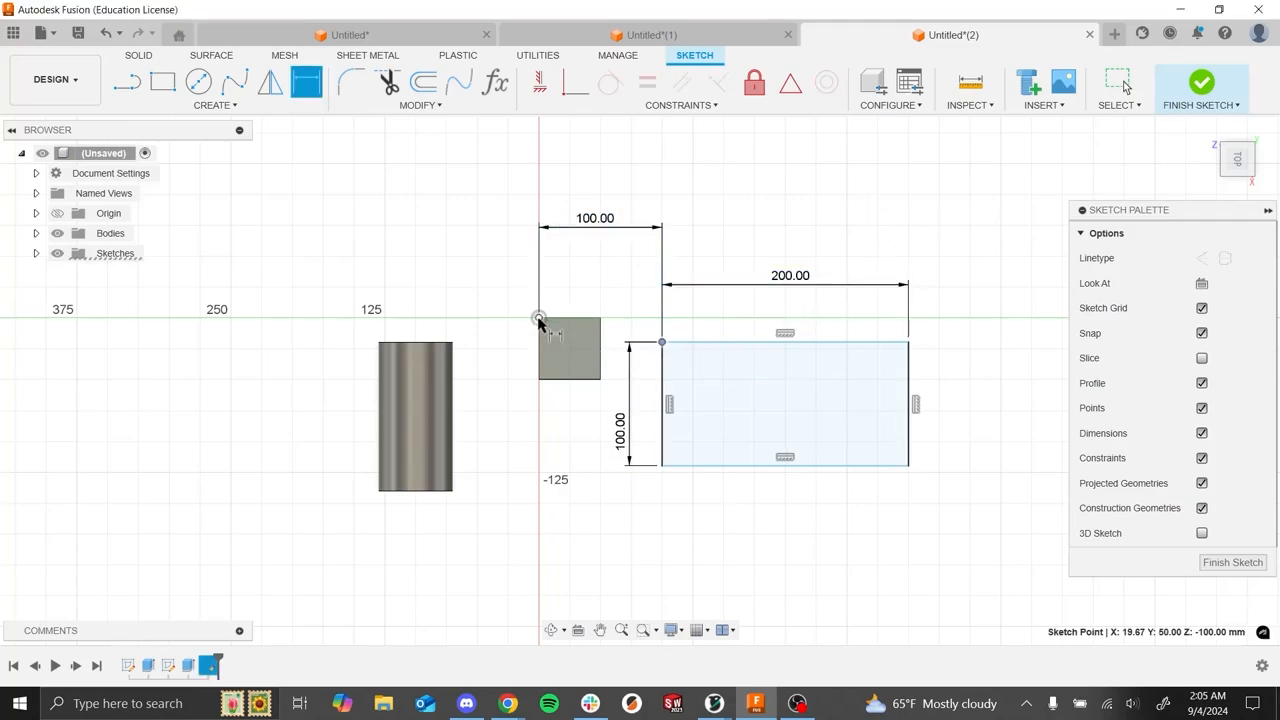
left_click(538, 318)
left_click(483, 332)
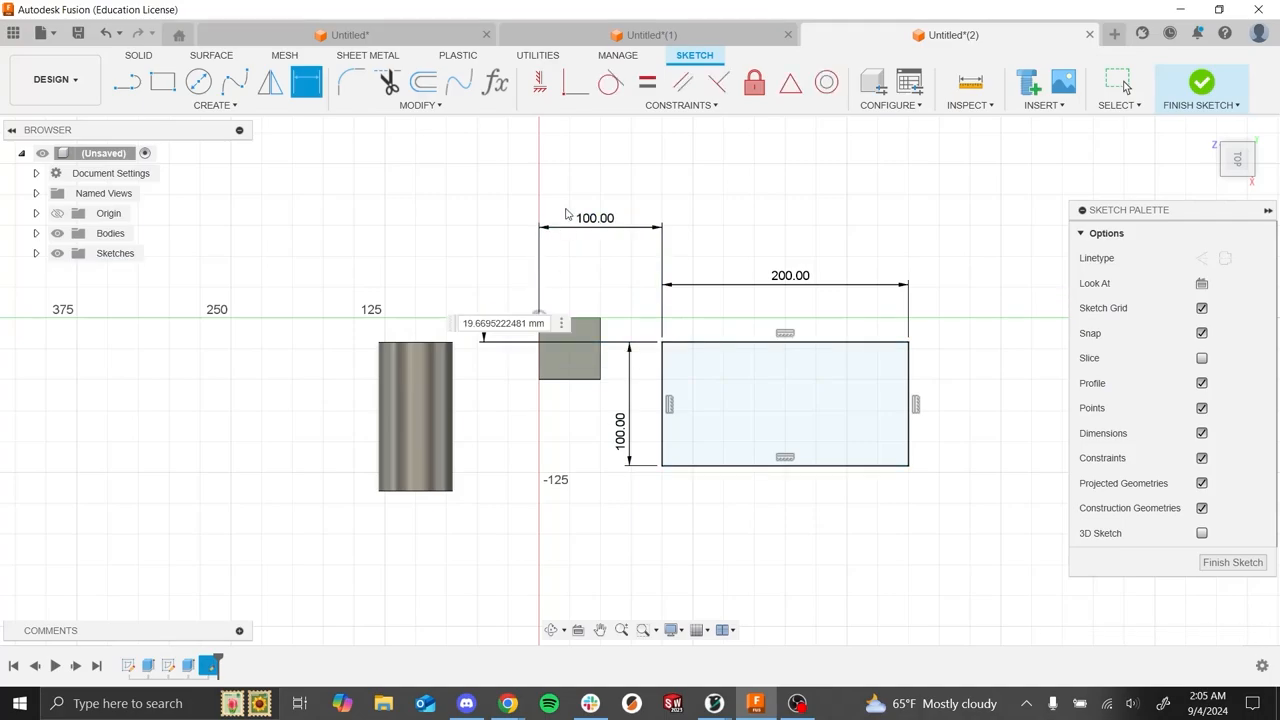
type("20")
key("Return")
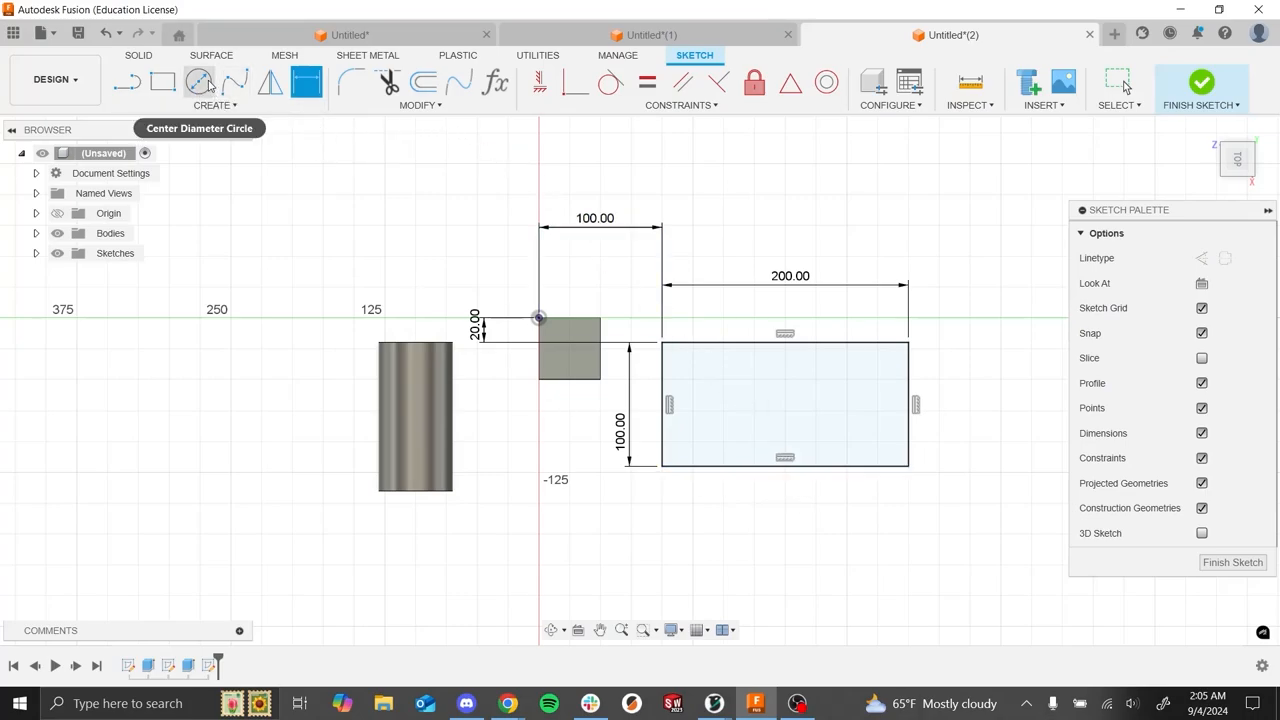
- Draw a circle centered on the midpoint of the rectangle's lower long edge and set its diameter to 150 mm
left_click(200, 82)
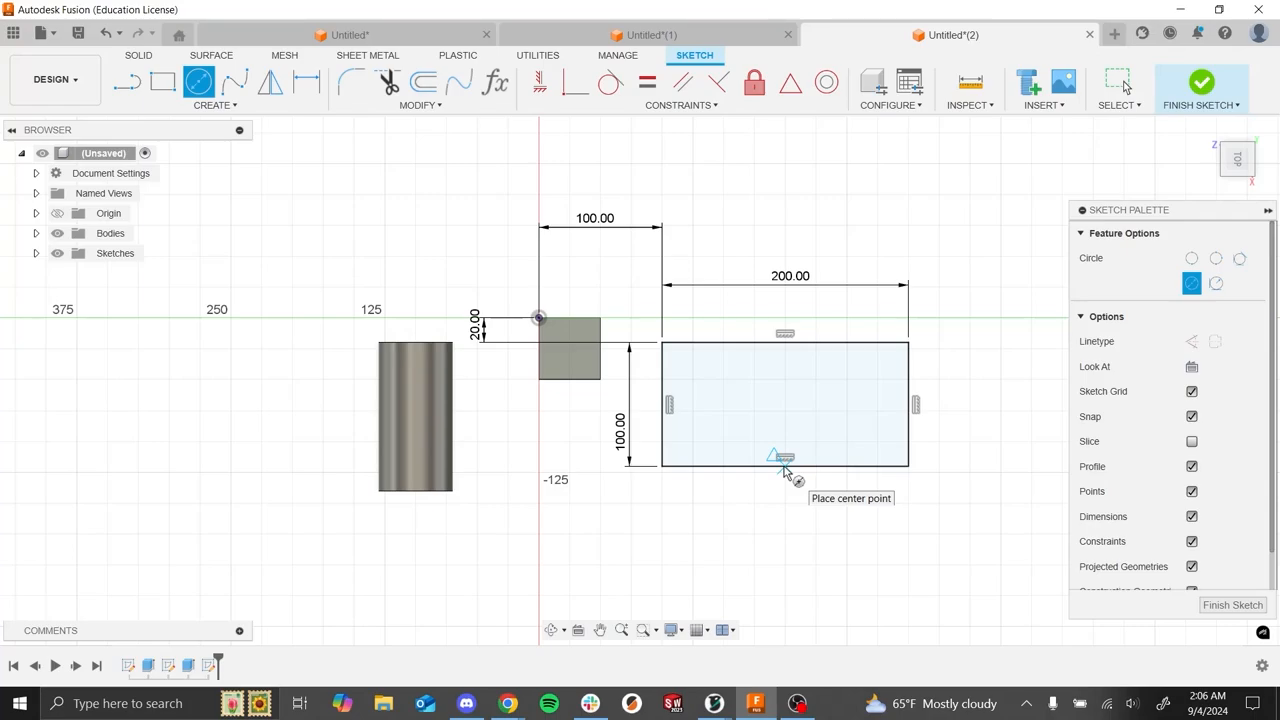
left_click(785, 466)
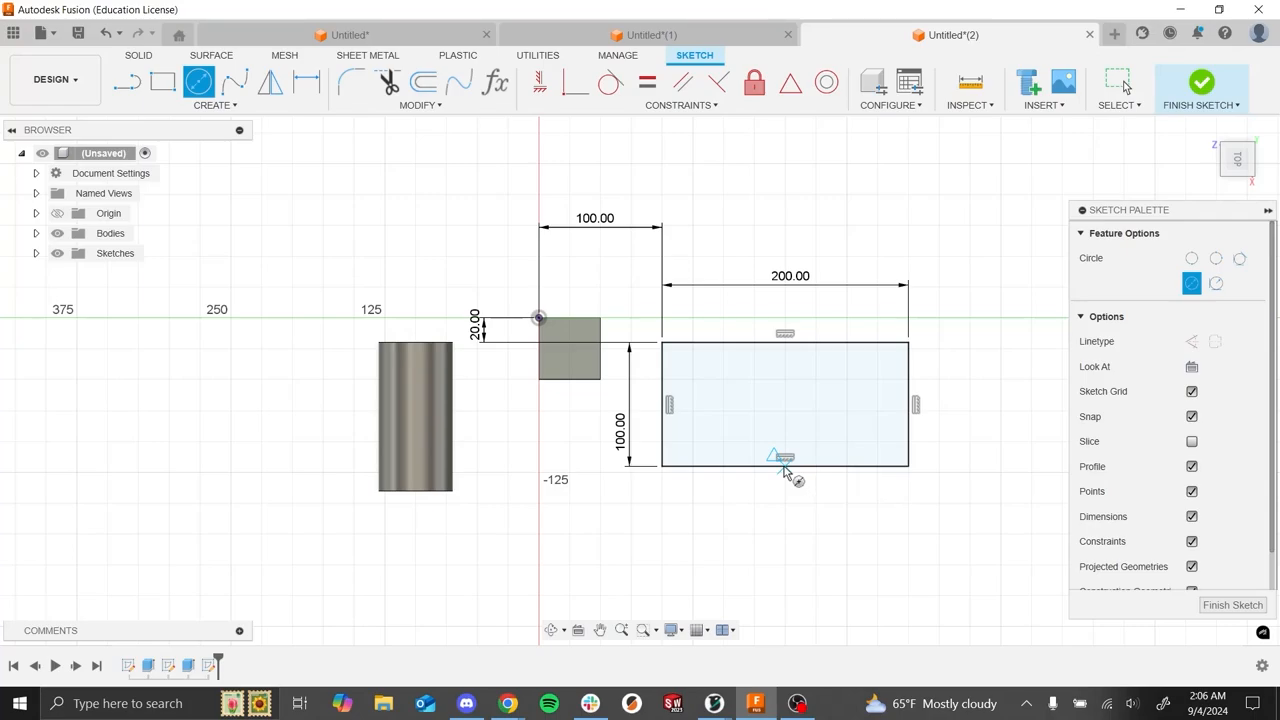
left_click(872, 478)
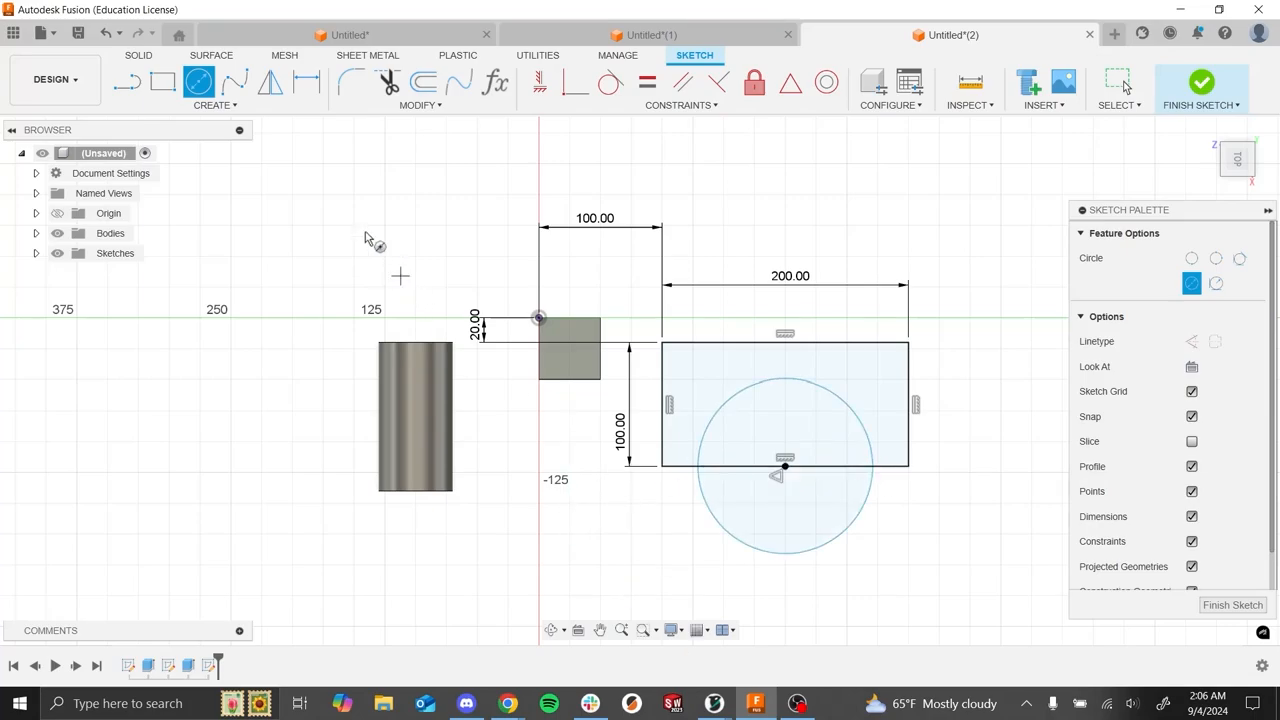
left_click(306, 82)
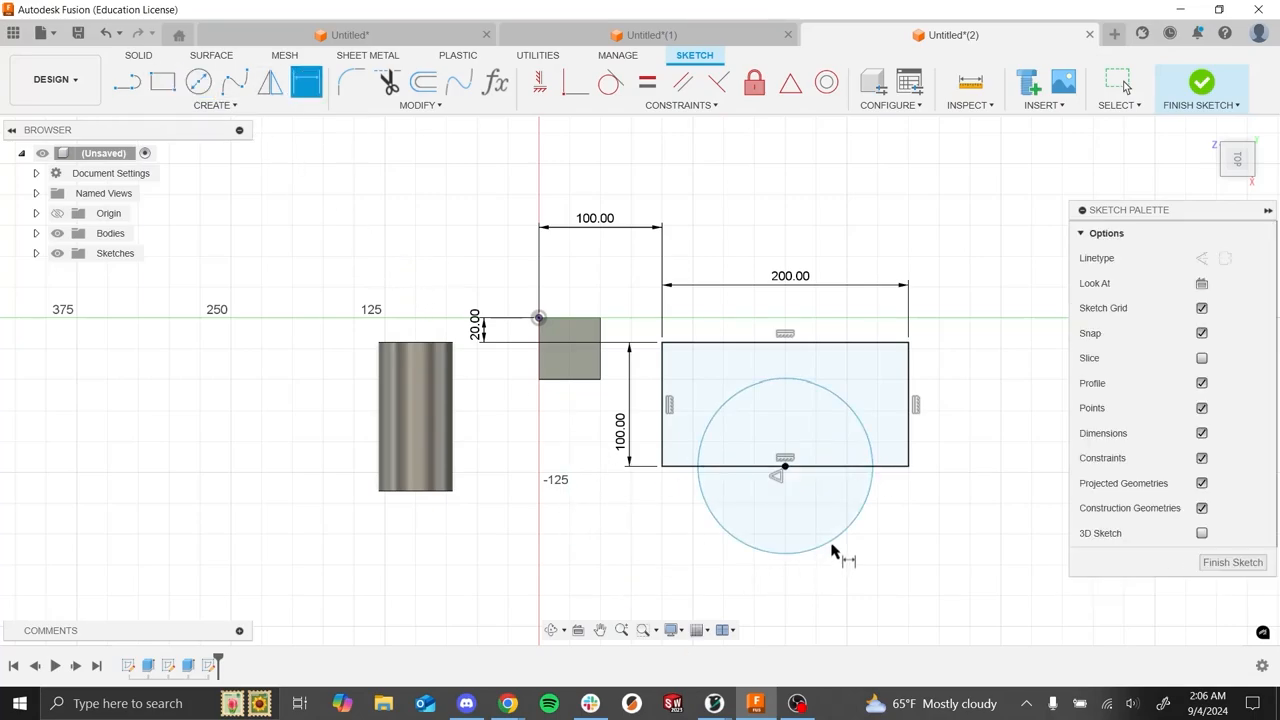
left_click(833, 545)
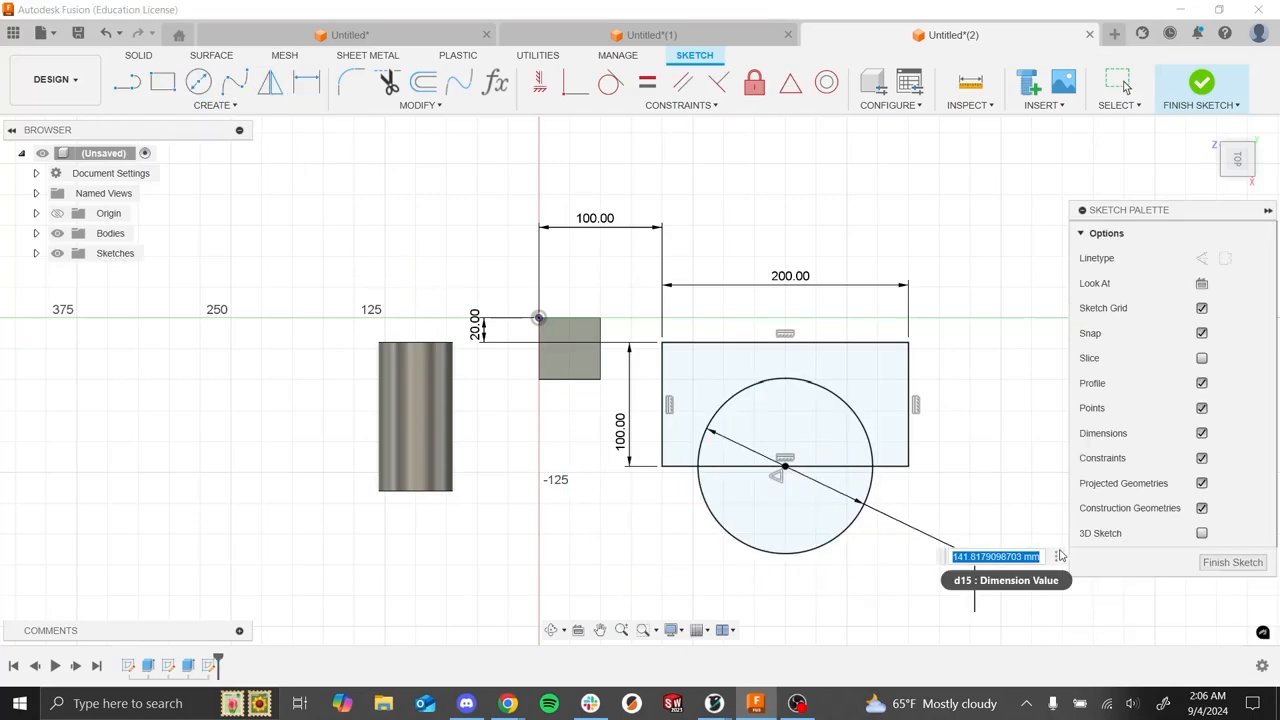
type("100")
key("Return")
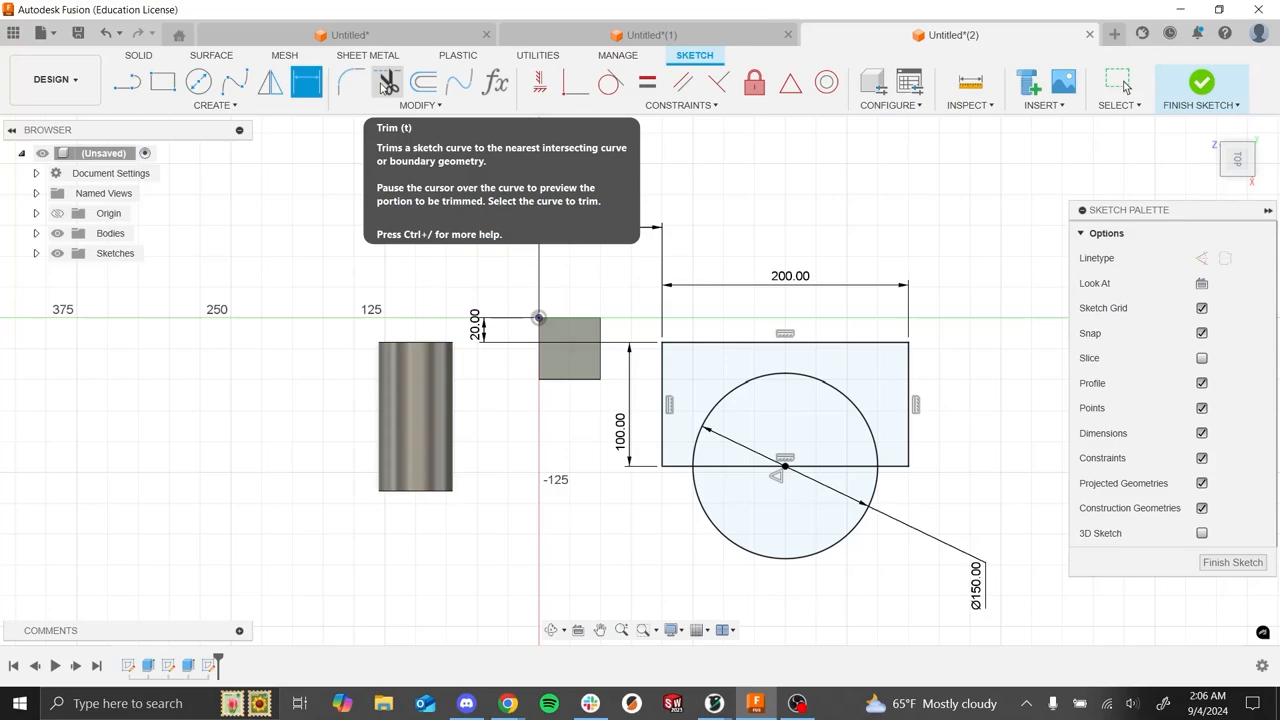
- Trim the circle's lower half and the edge segment across the arch opening, and move the diameter dimension to the arch's lower left
left_click(388, 84)
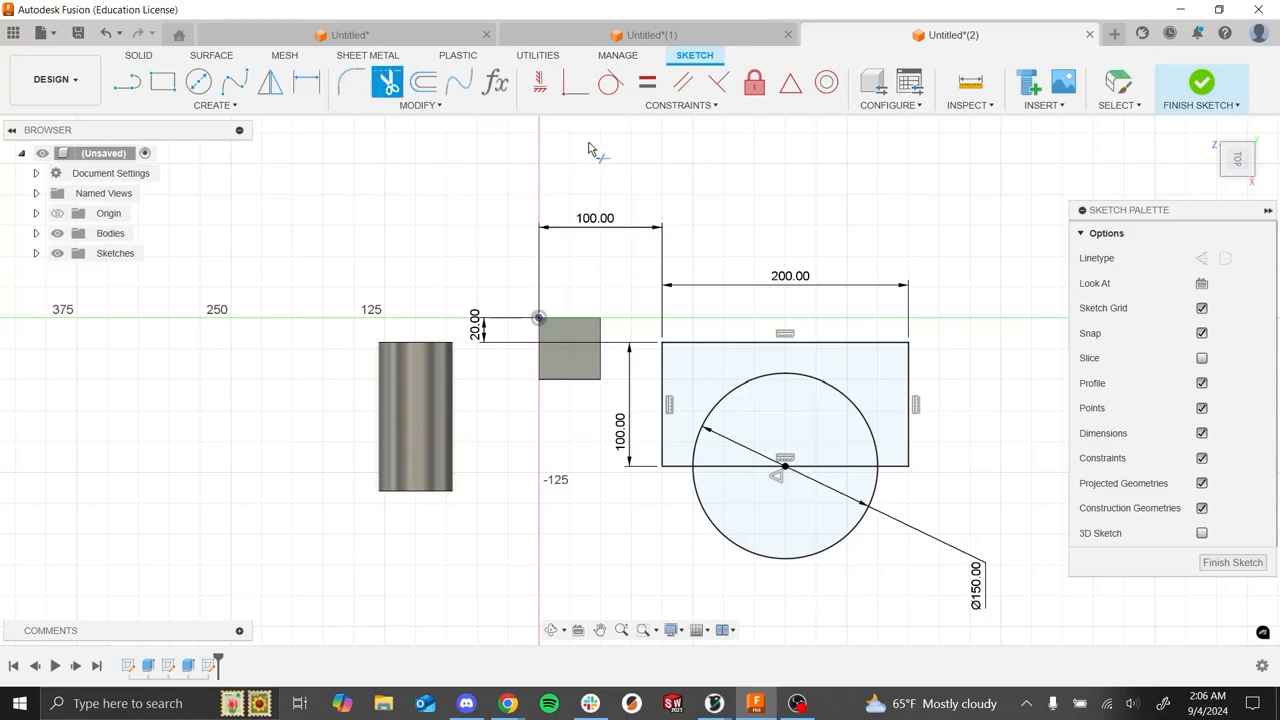
left_click(870, 467)
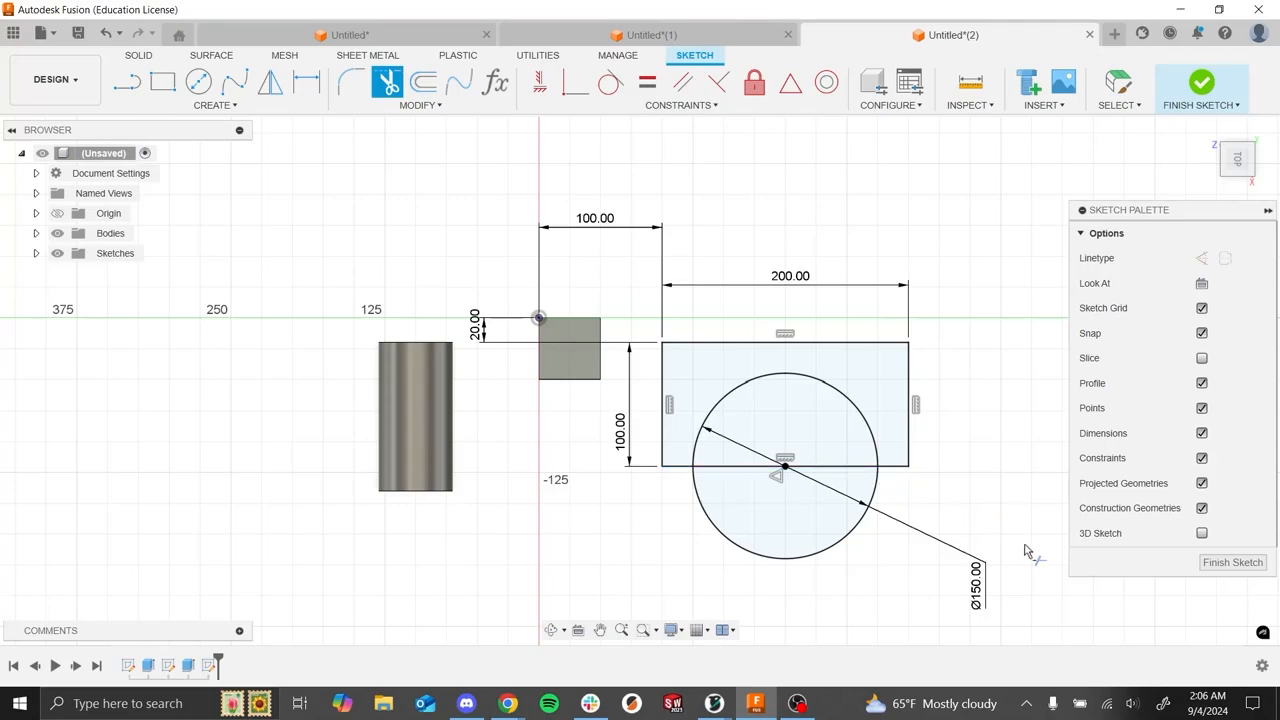
left_click(773, 557)
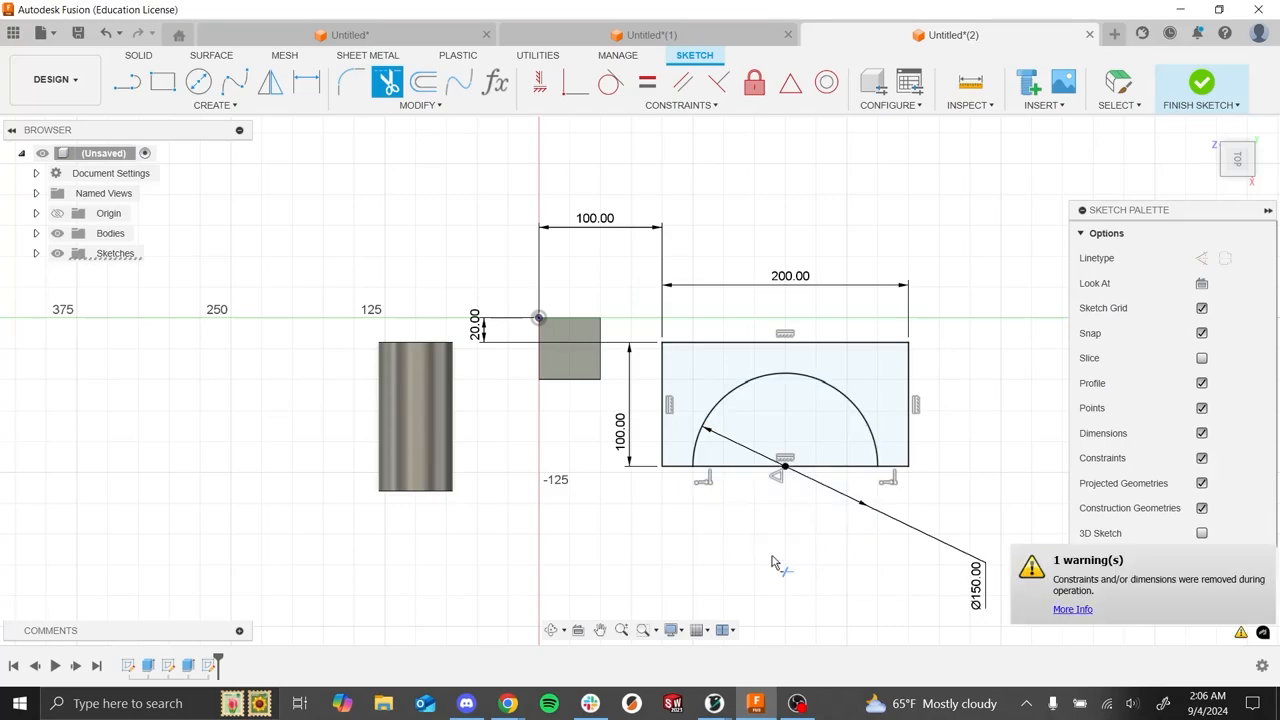
left_click(740, 468)
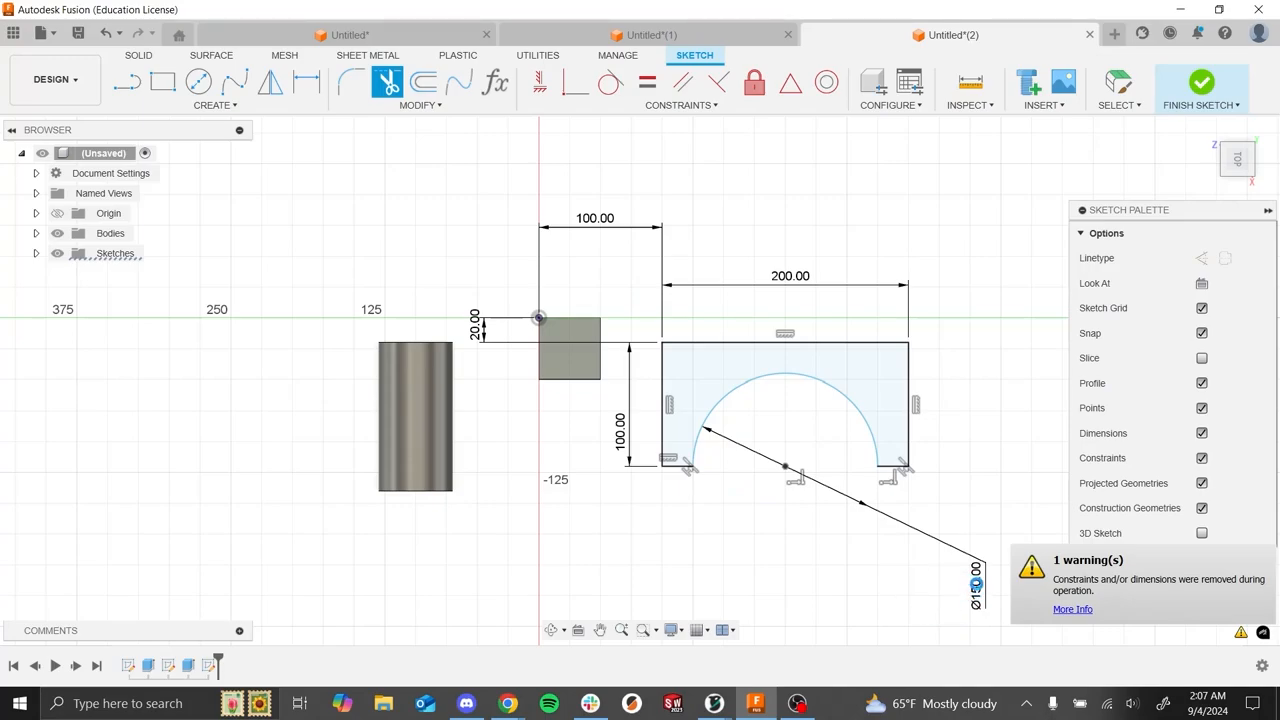
key("Escape")
left_click_drag(977, 580, 722, 546)
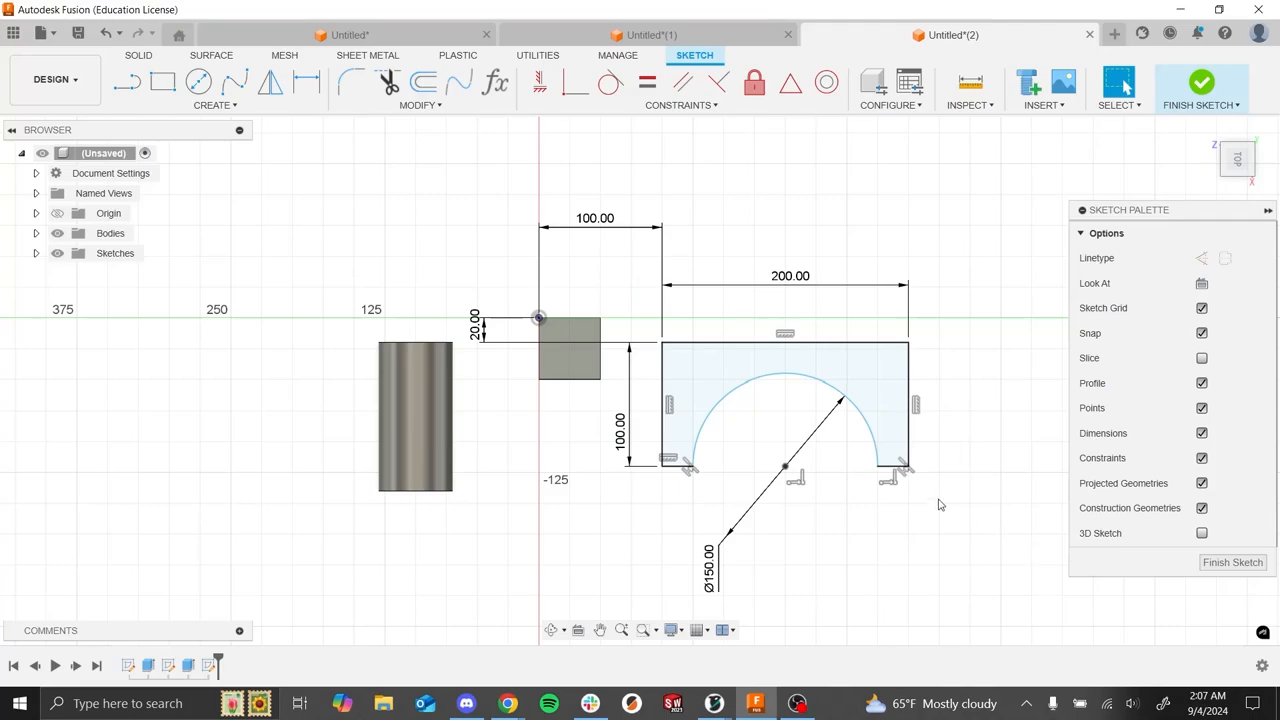
- Shift the arch's center point along the lower edge, away from the cube, to about 208 mm horizontally from the origin
scroll(831, 507, "up", 4)
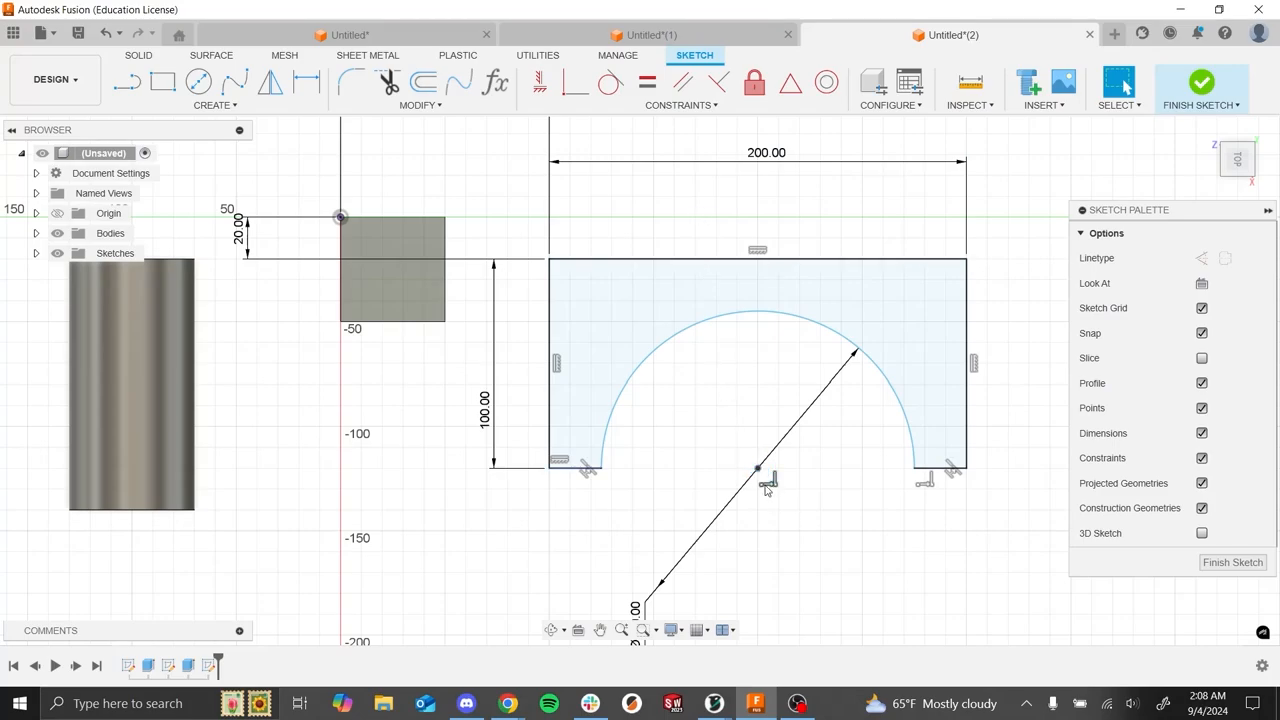
mouse_move(759, 469)
left_mouse_down()
mouse_move(706, 471)
mouse_move(800, 466)
mouse_move(755, 469)
mouse_move(775, 469)
left_mouse_up()
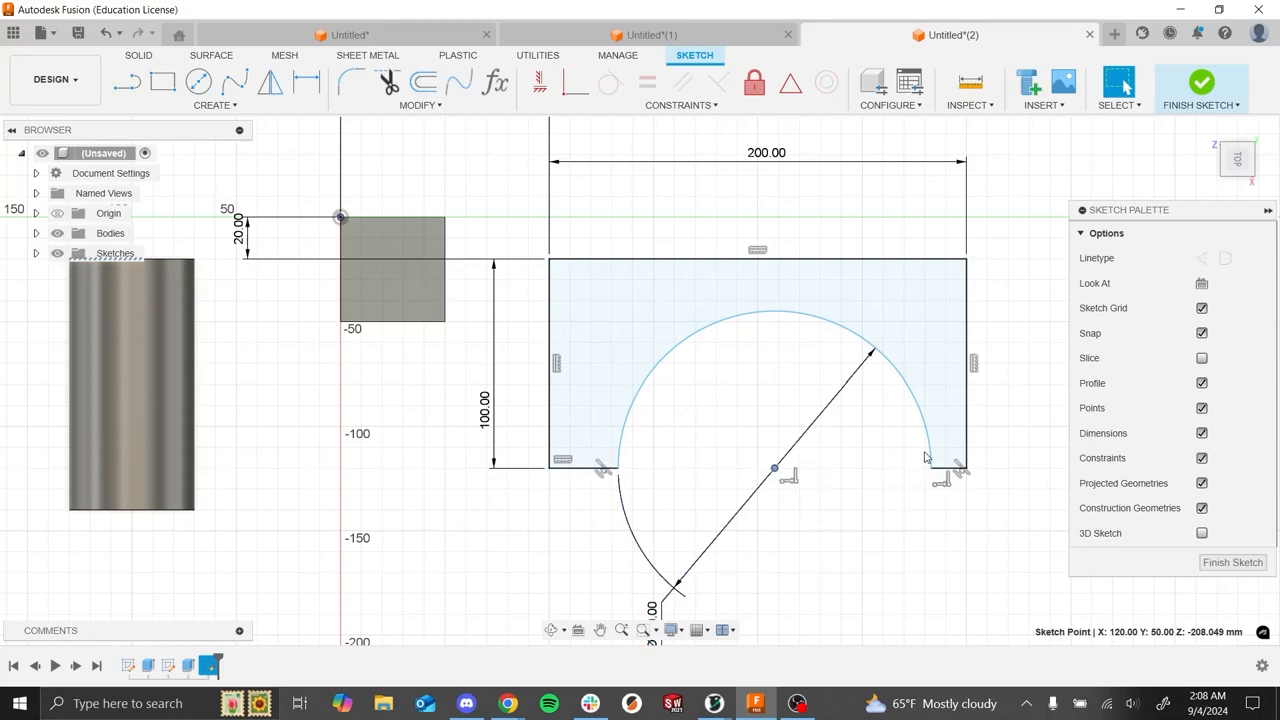
left_click(588, 90)
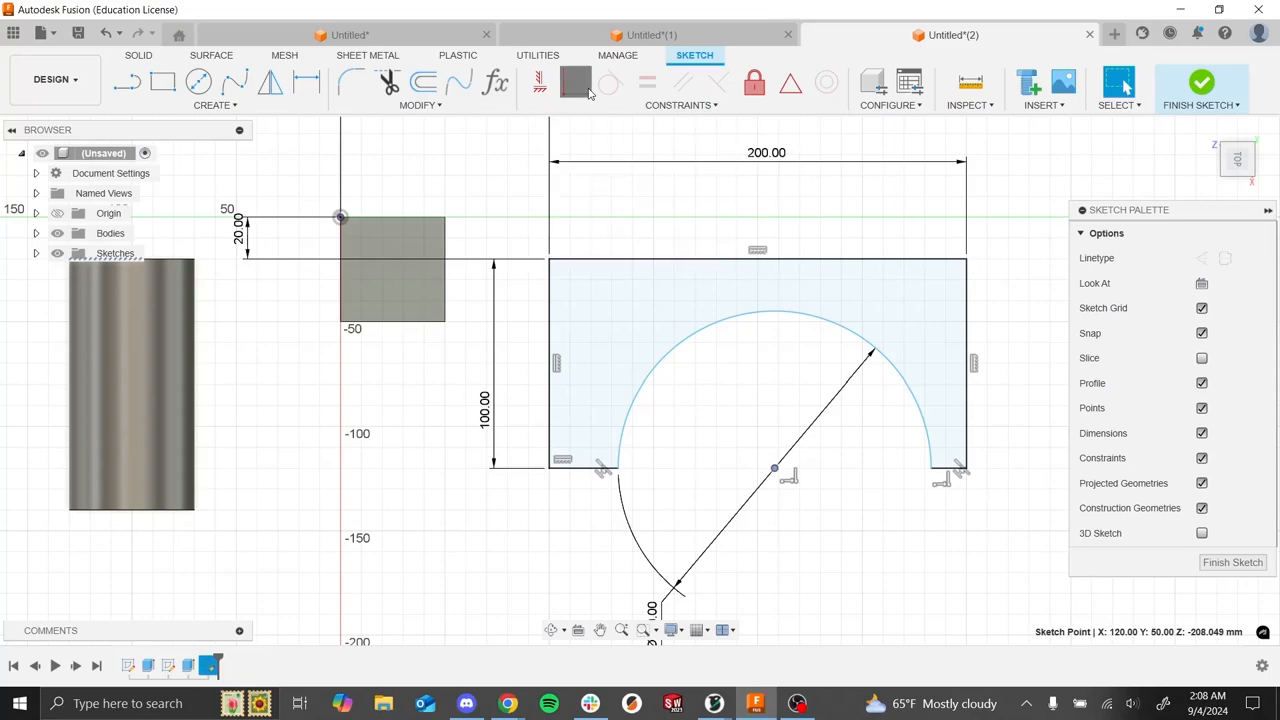
key("Escape")
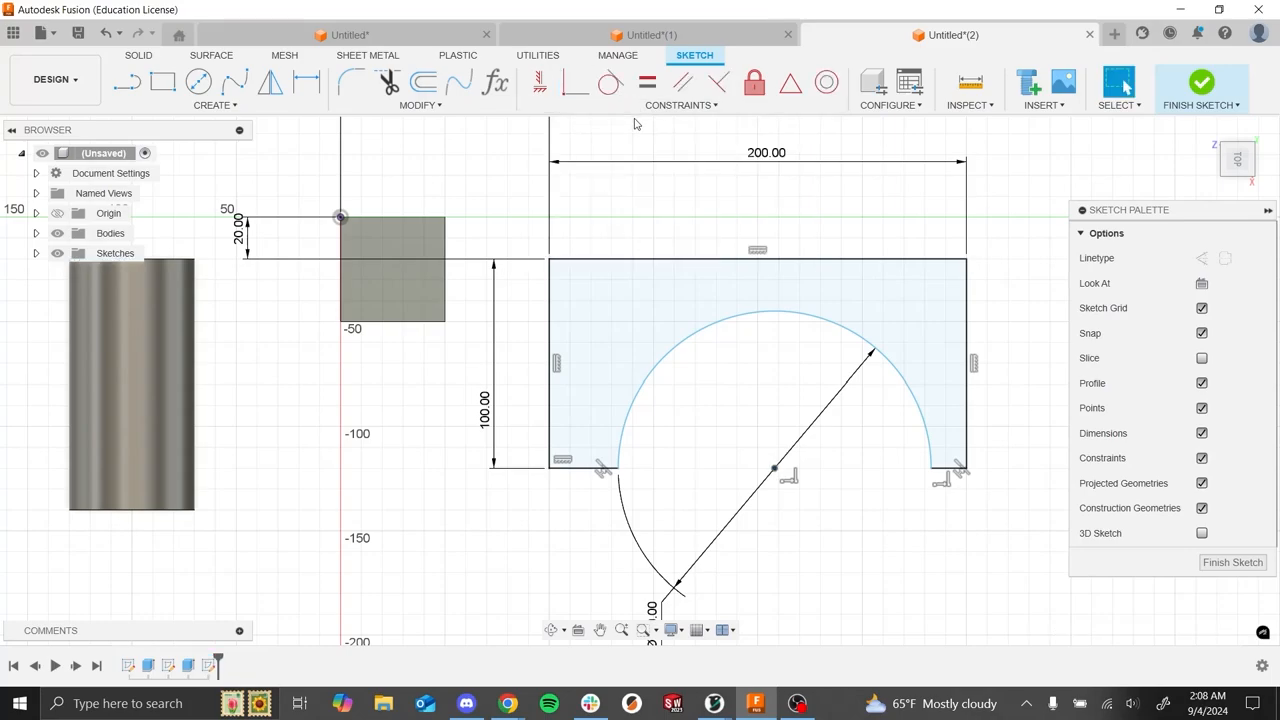
- Constrain the two short lower edges on either side of the arch to equal length and finish the sketch
left_click(647, 88)
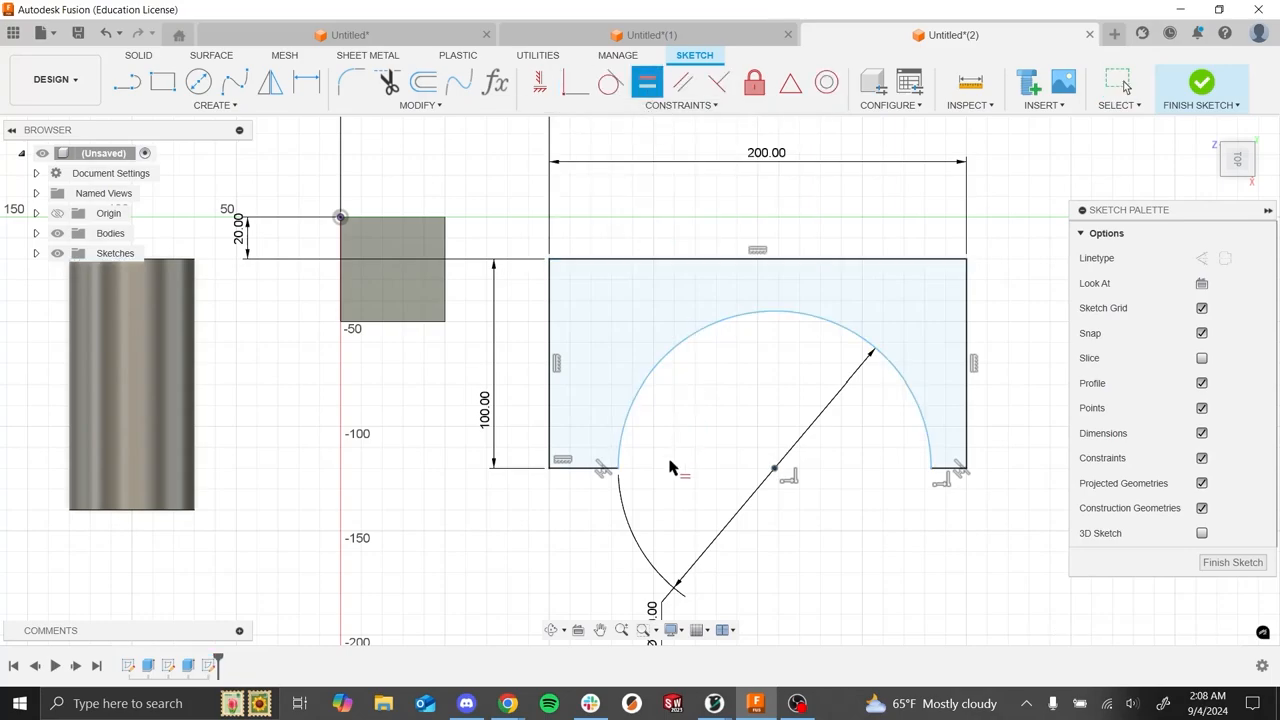
left_click(592, 470)
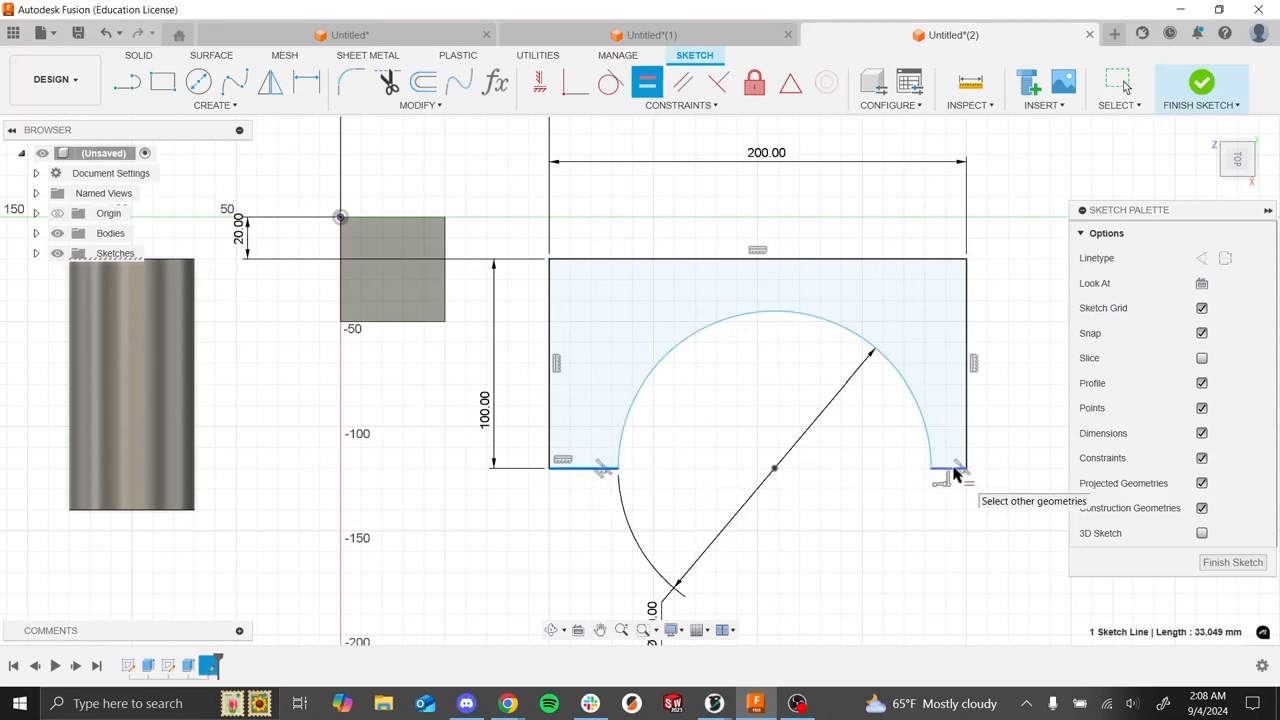
left_click(955, 472)
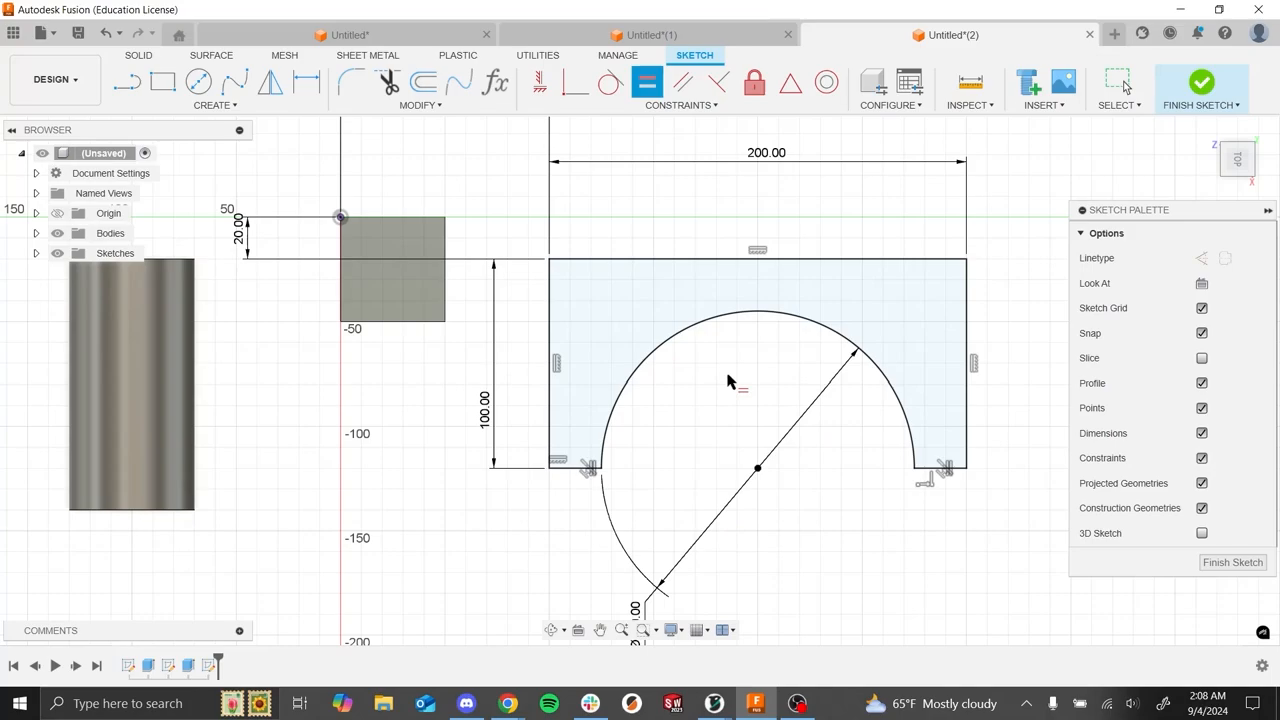
key("Escape")
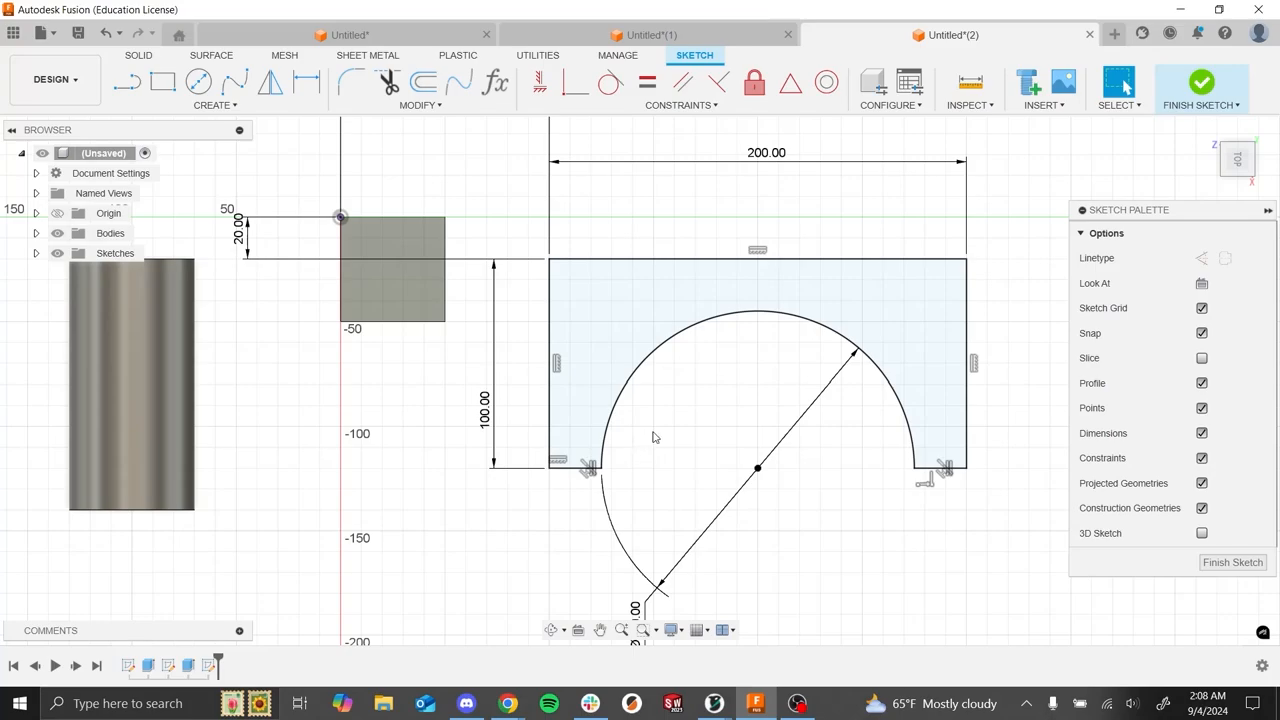
left_click(1206, 88)
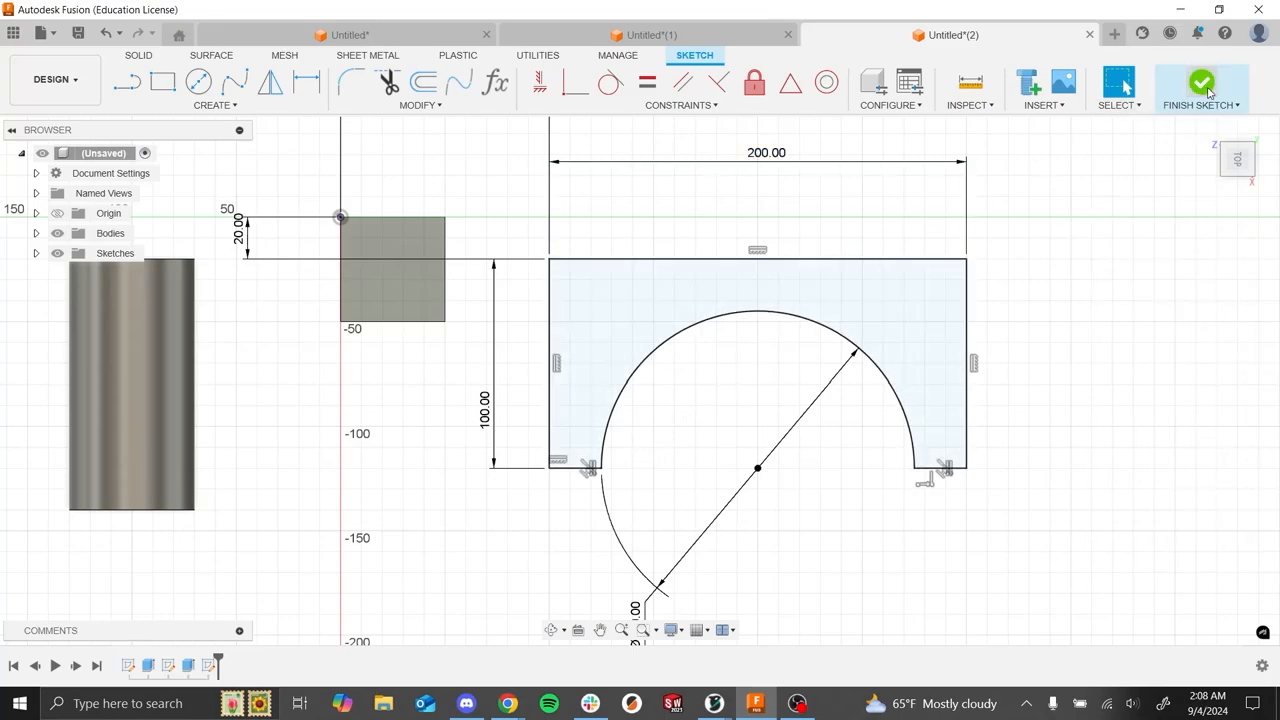
- Extrude the arched bridge profile 70 mm to one side as a new body
left_click(162, 82)
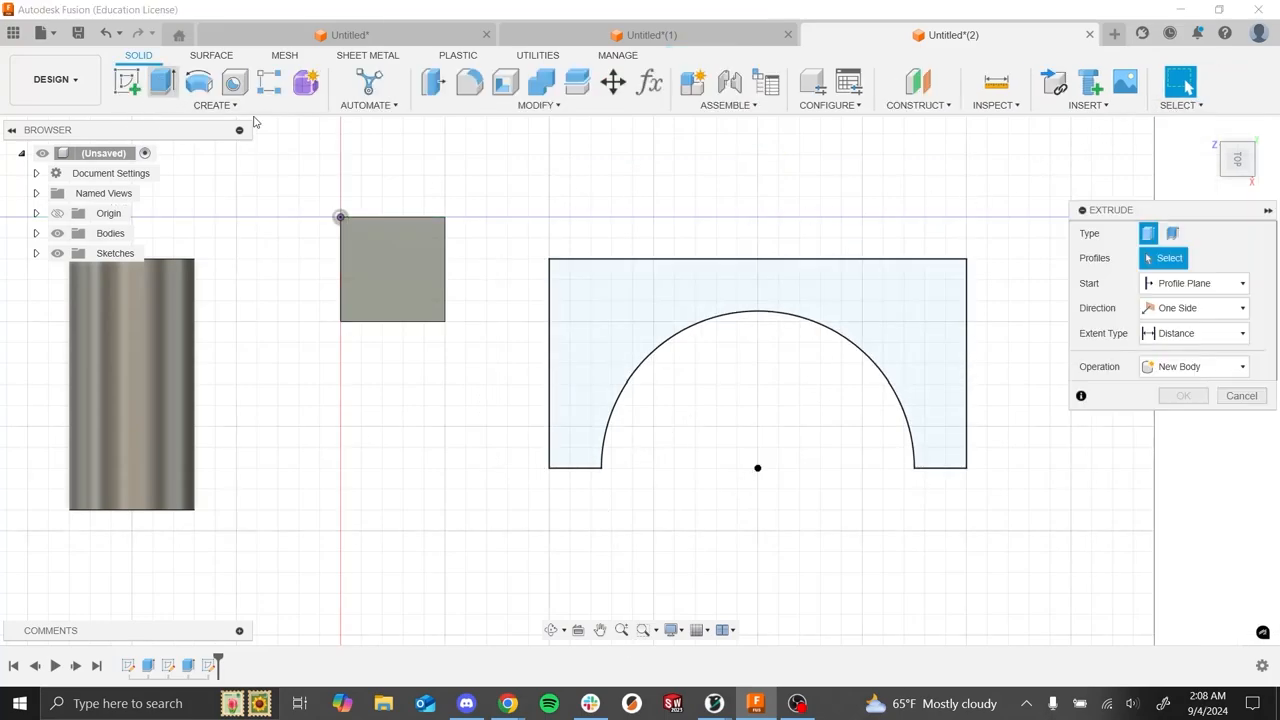
left_click(680, 311)
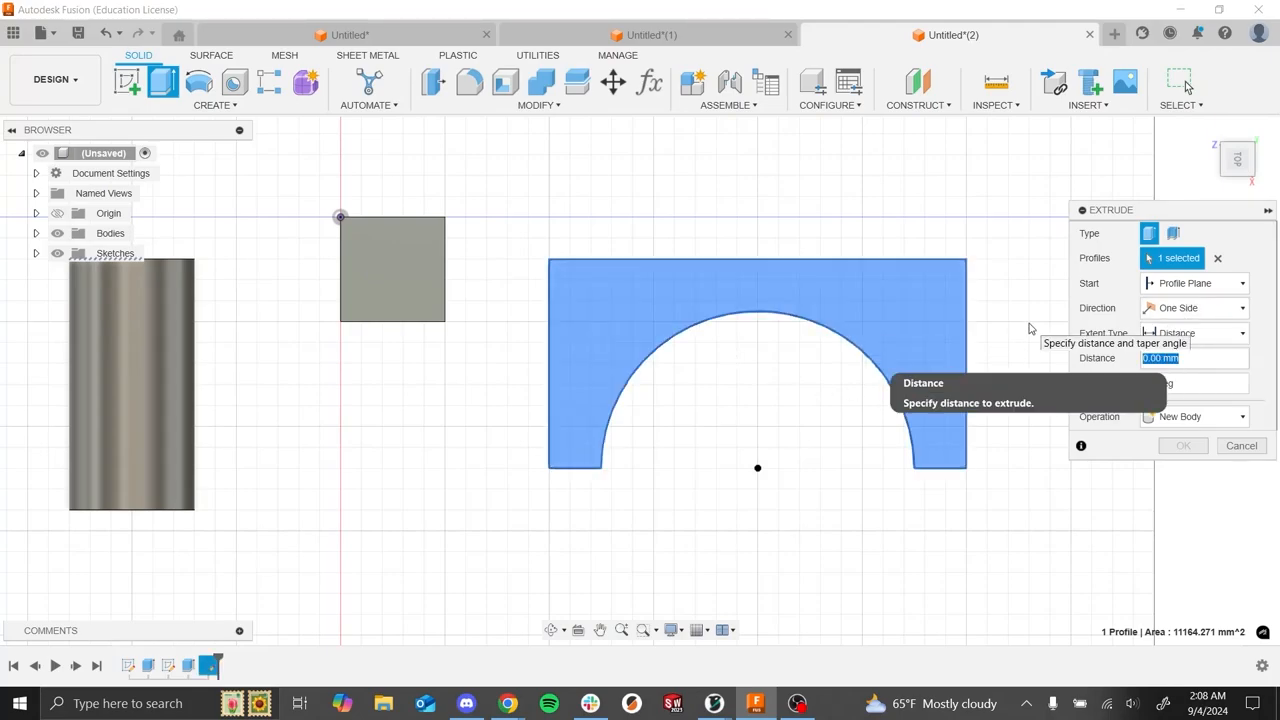
type("70")
middle_click_drag(924, 526, 957, 477, "shift")
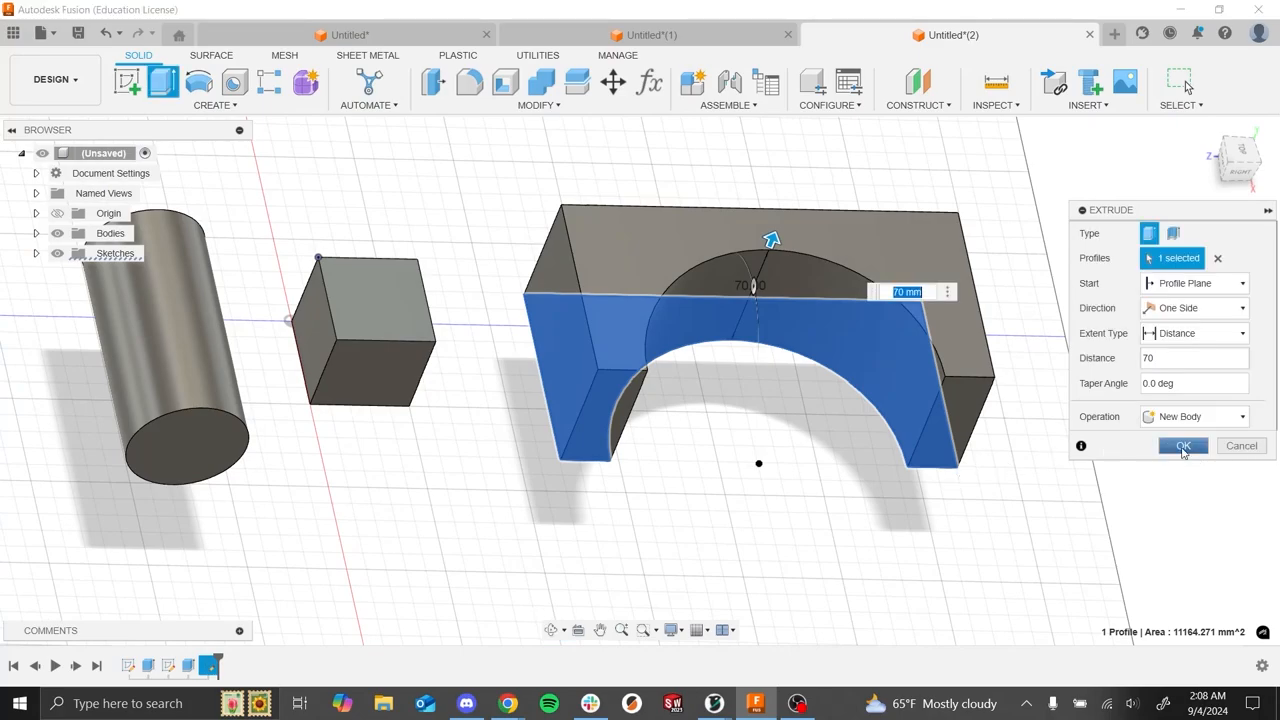
left_click(1183, 447)
- Inspect the cube, cylinder and bridge from several angles and compare them with the Assignment #1 Building Blocks slide
middle_click_drag(977, 459, 860, 458, "shift")
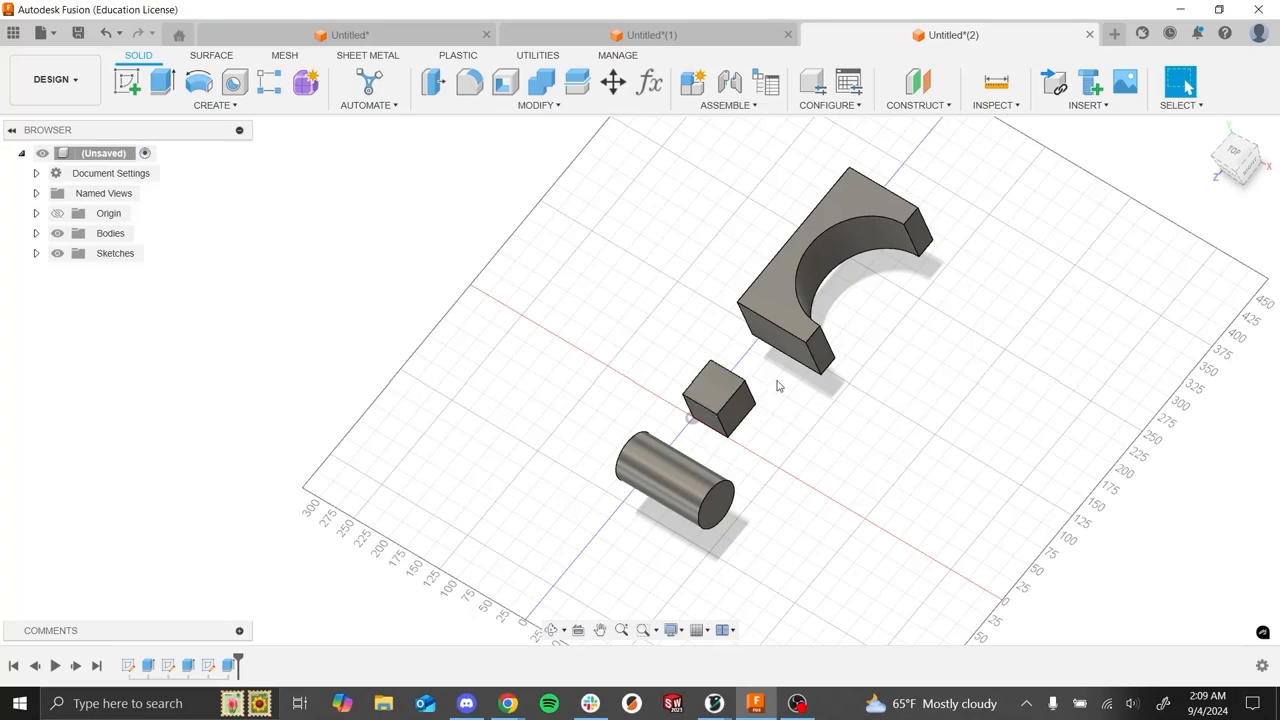
scroll(775, 372, "up", 3)
middle_click_drag(793, 420, 702, 357, "shift")
scroll(790, 432, "down", 4)
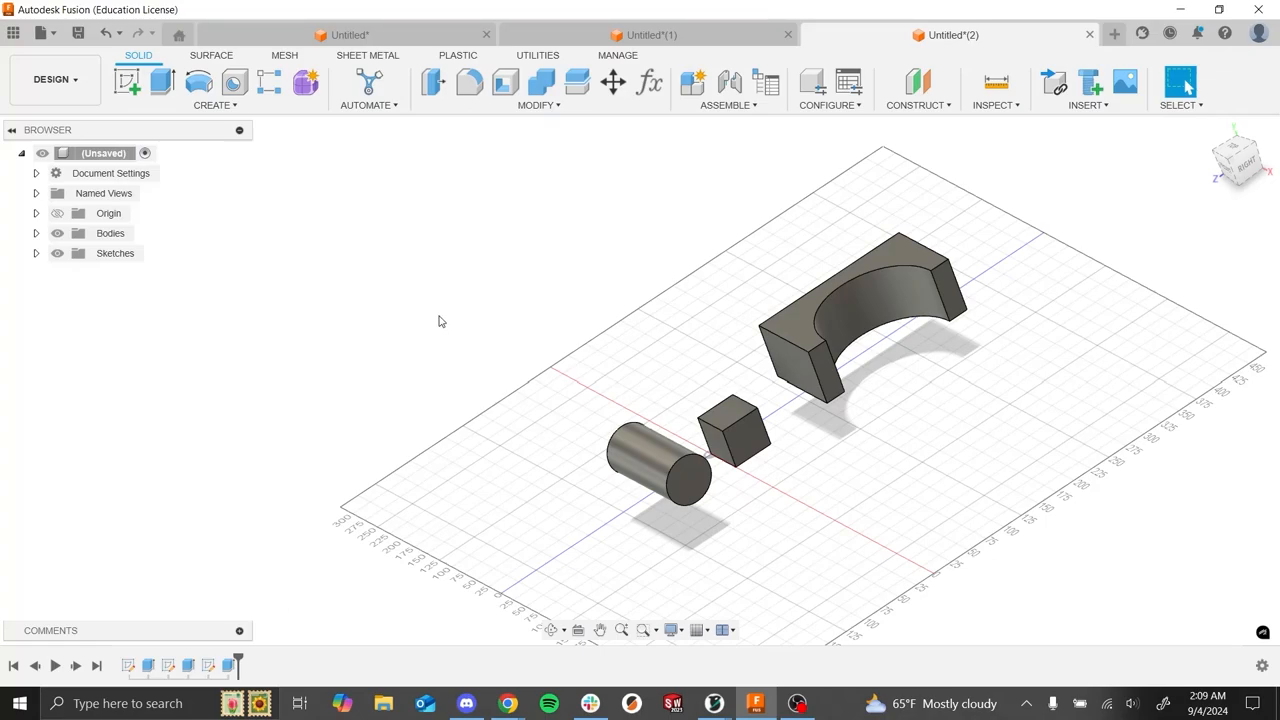
key("alt+Tab")
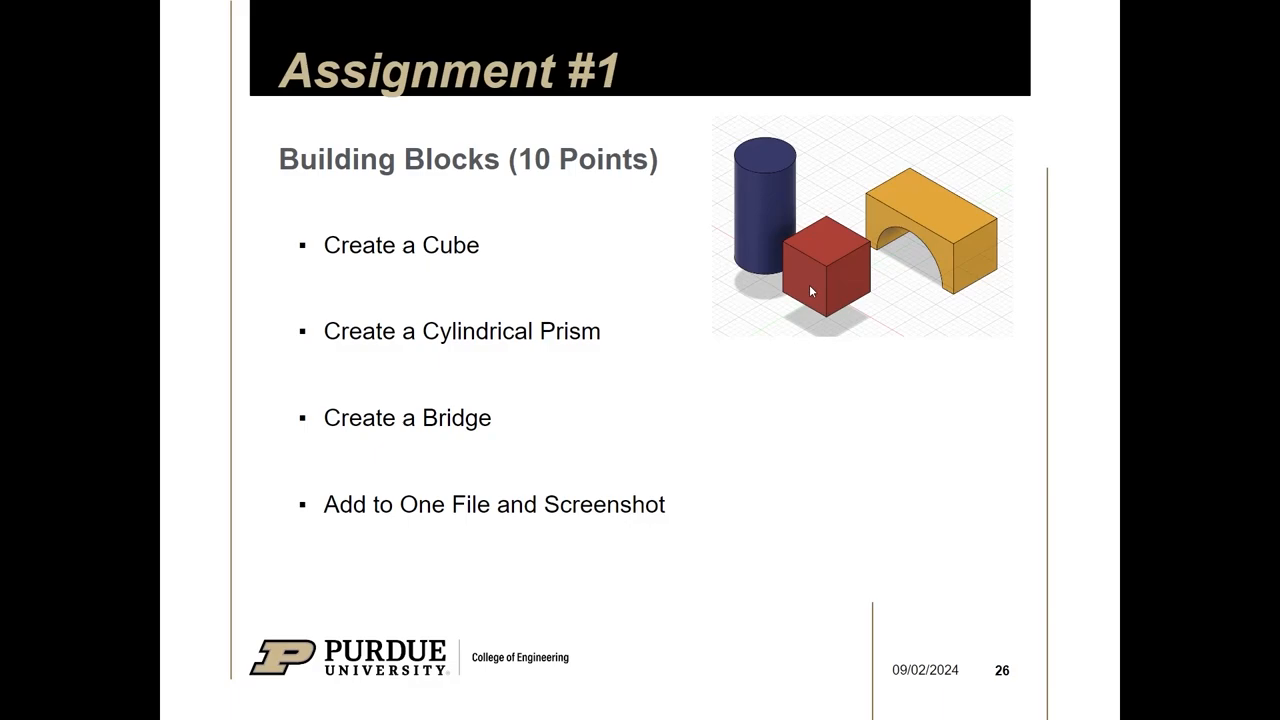
key("alt+Tab")
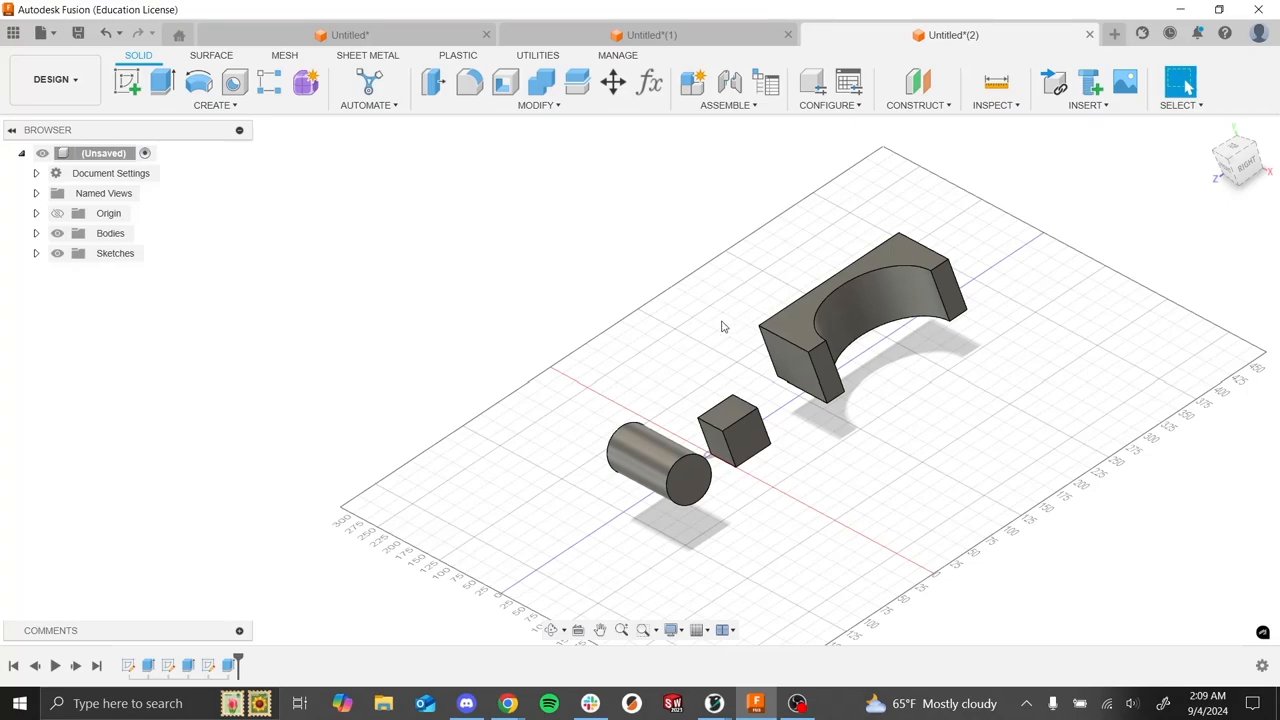
middle_click_drag(619, 287, 479, 287)
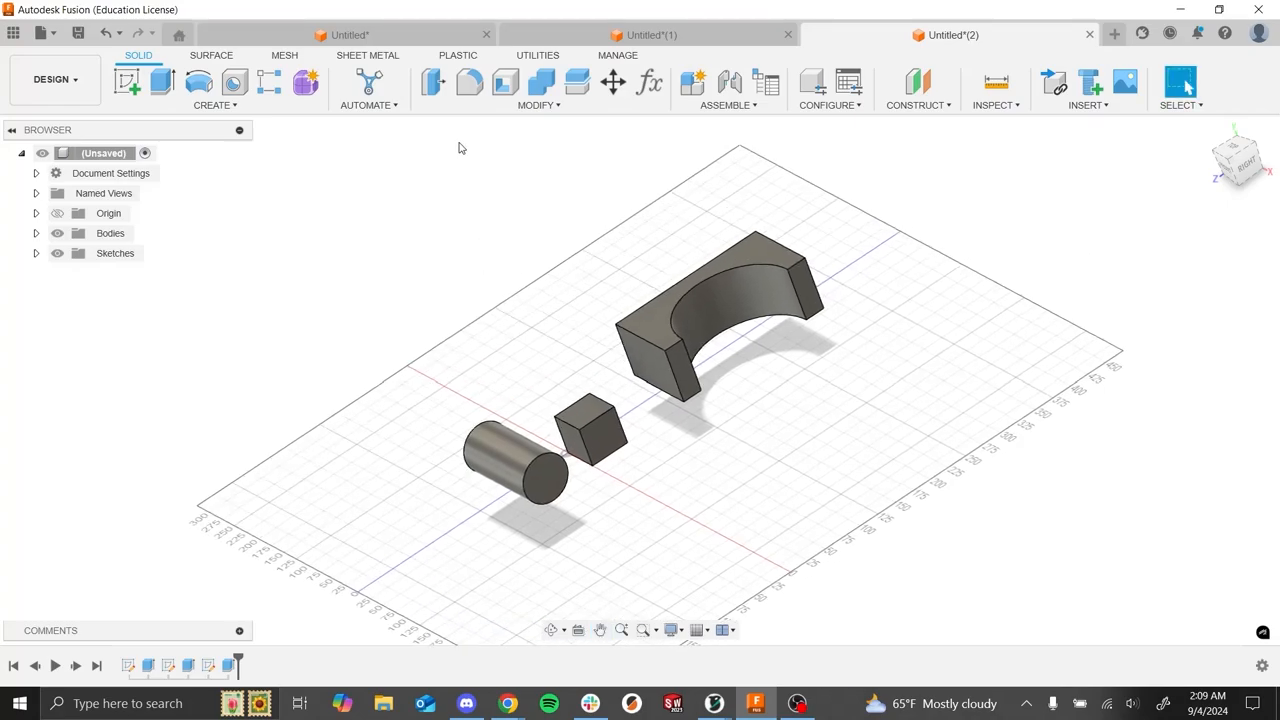
key("a")
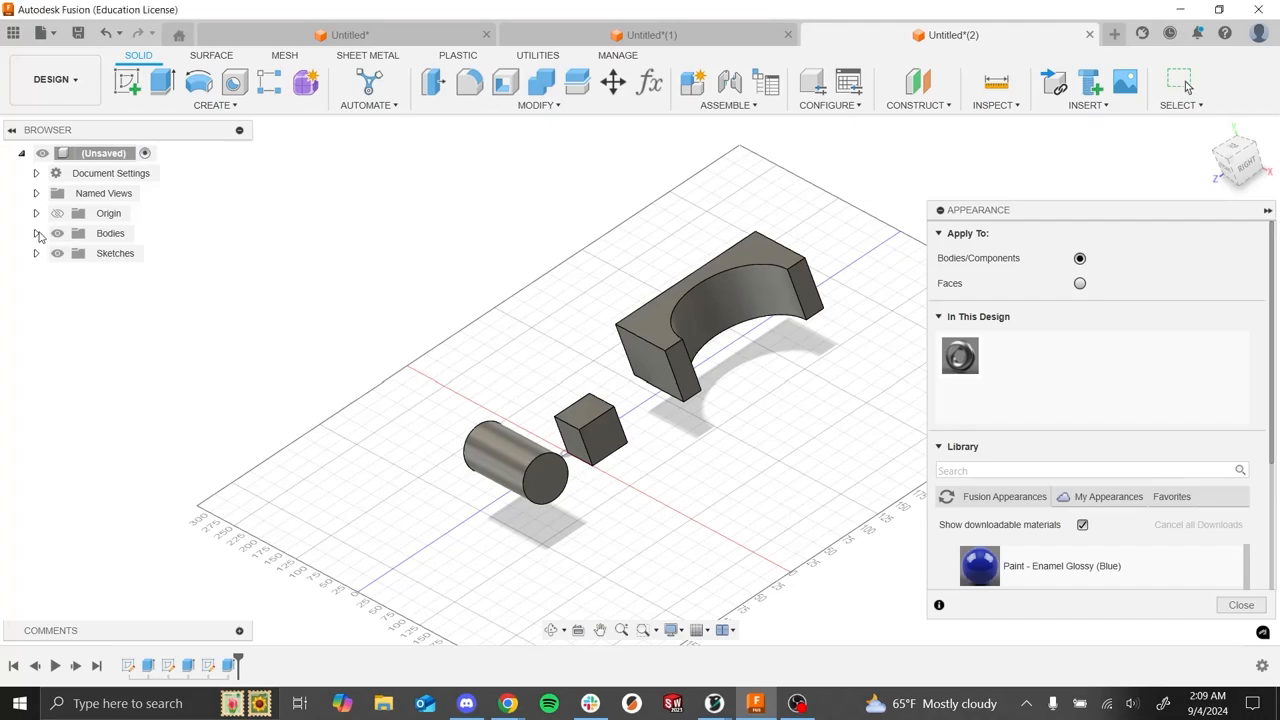
left_click(37, 233)
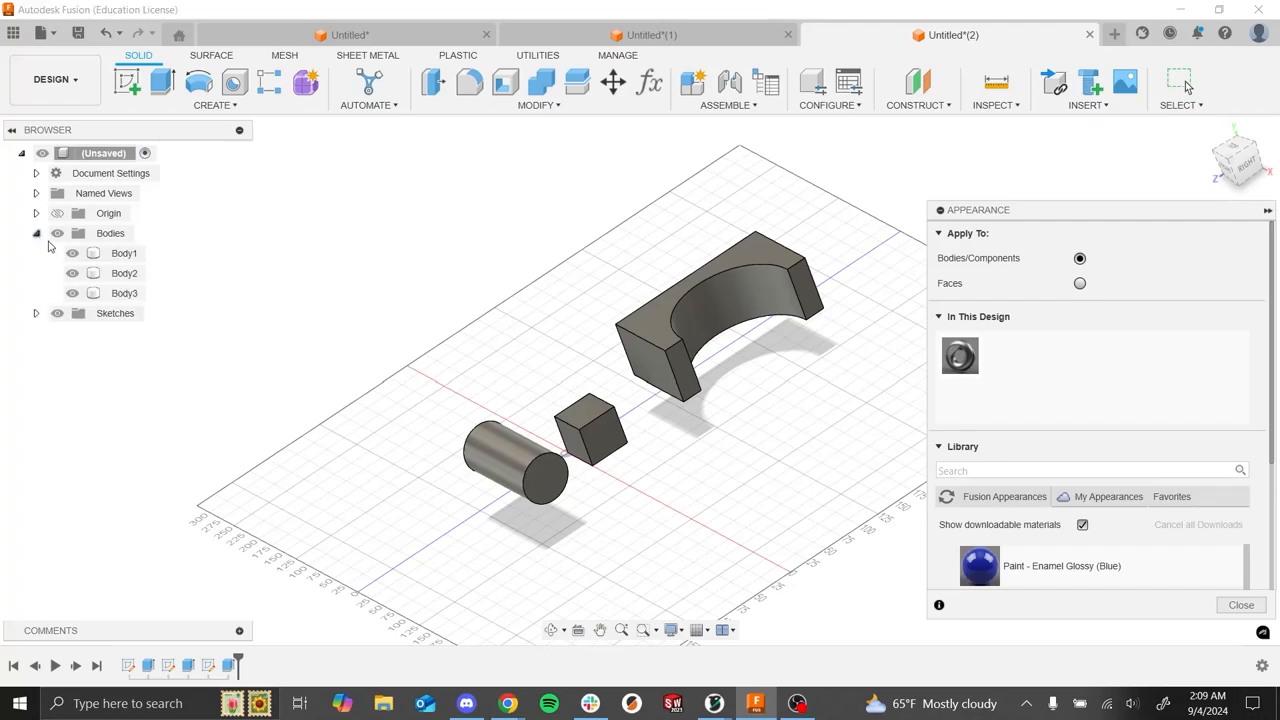
left_click(120, 256)
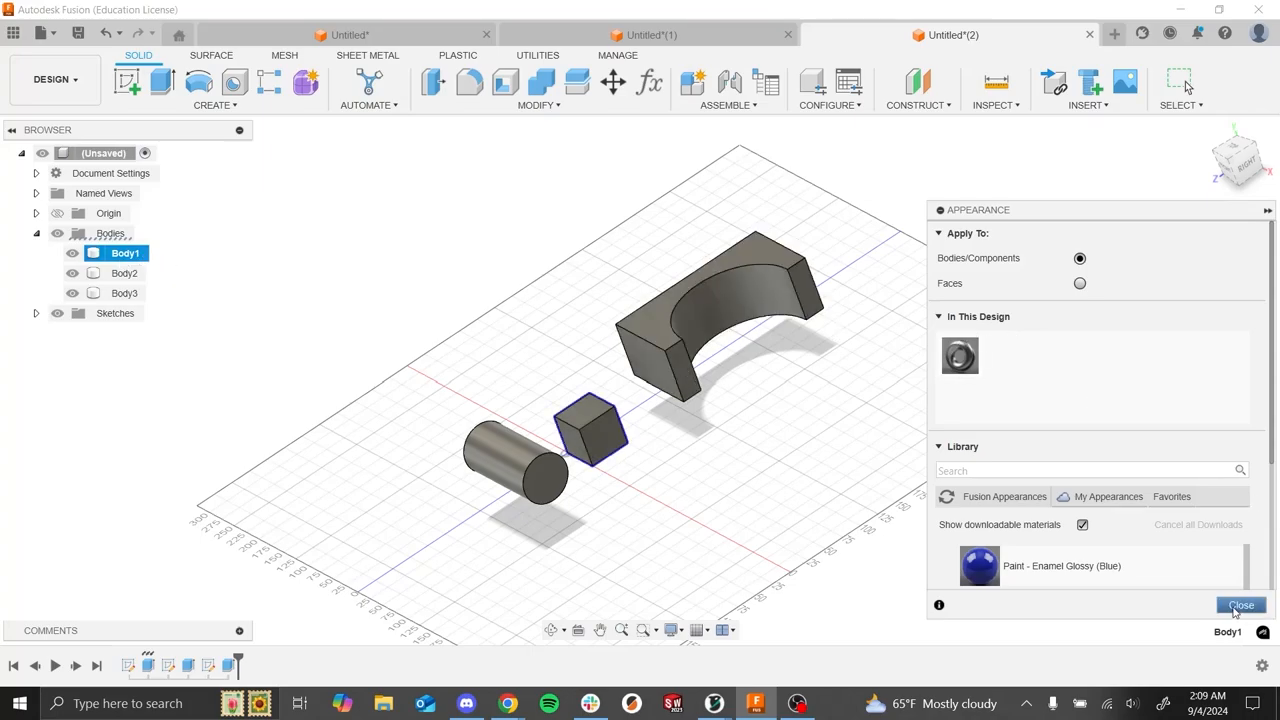
left_click(1241, 605)
right_click(125, 259)
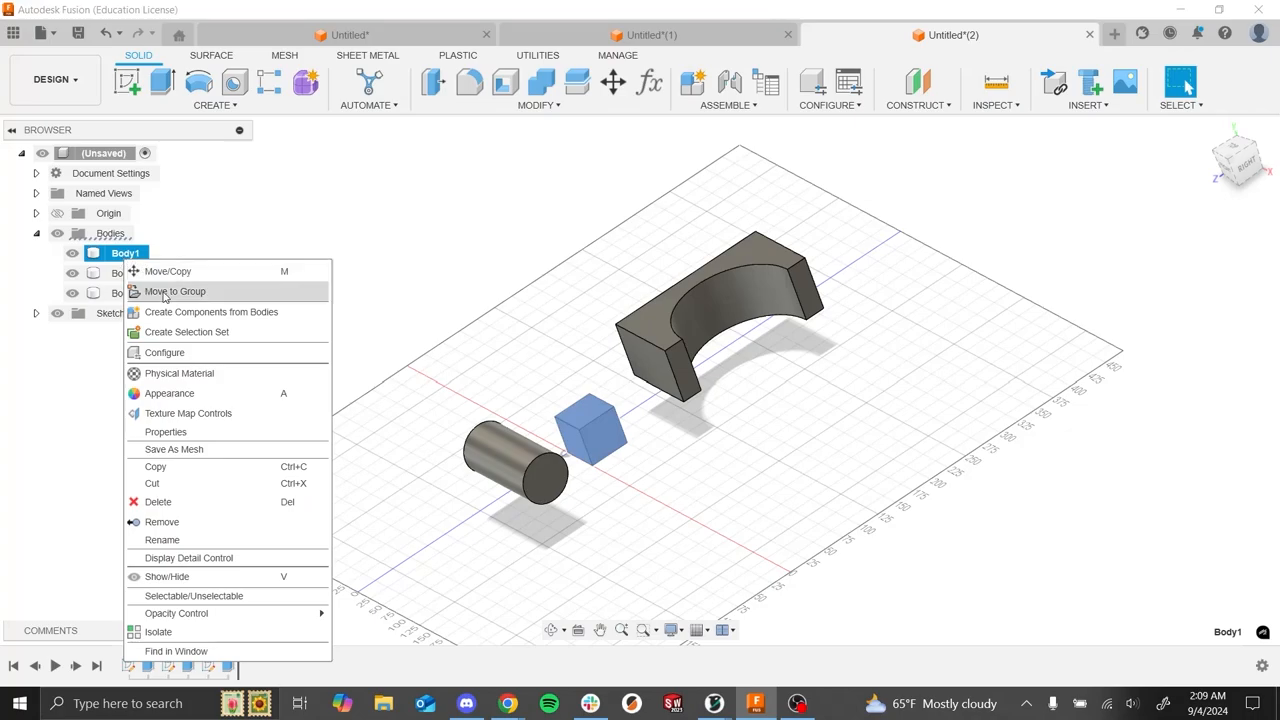
left_click(569, 197)
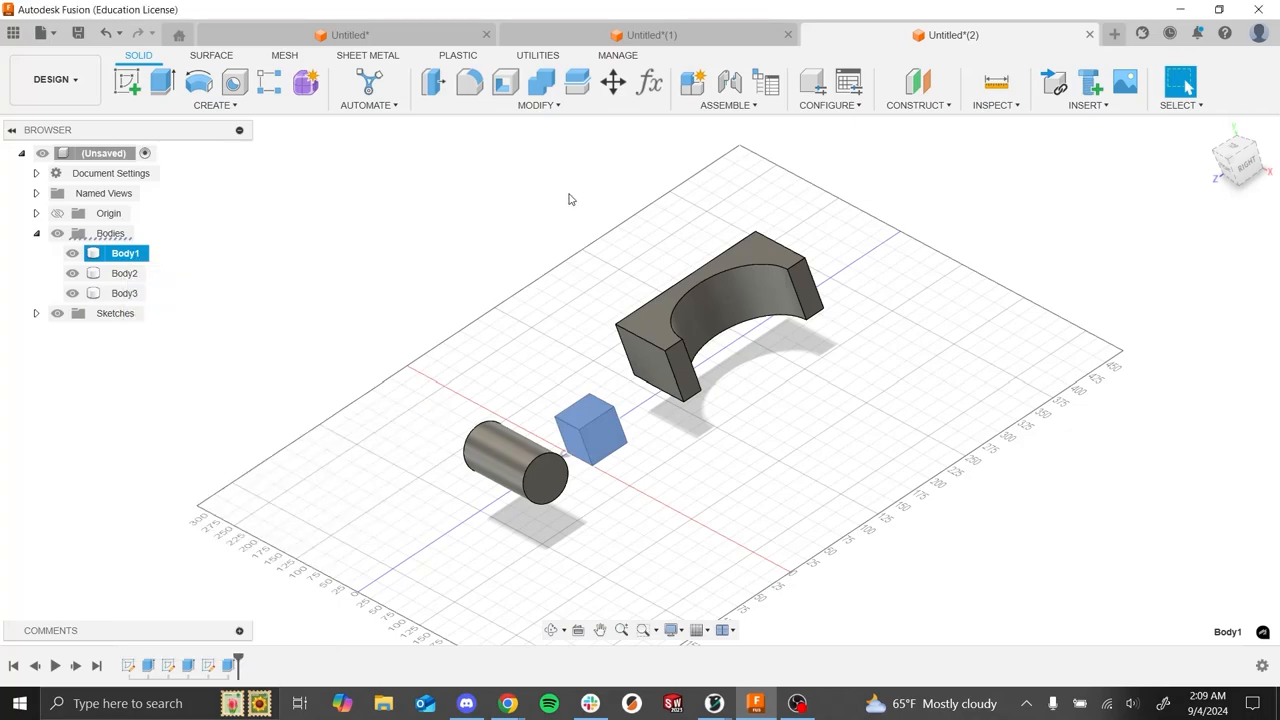
left_click(610, 359)
left_click(605, 440)
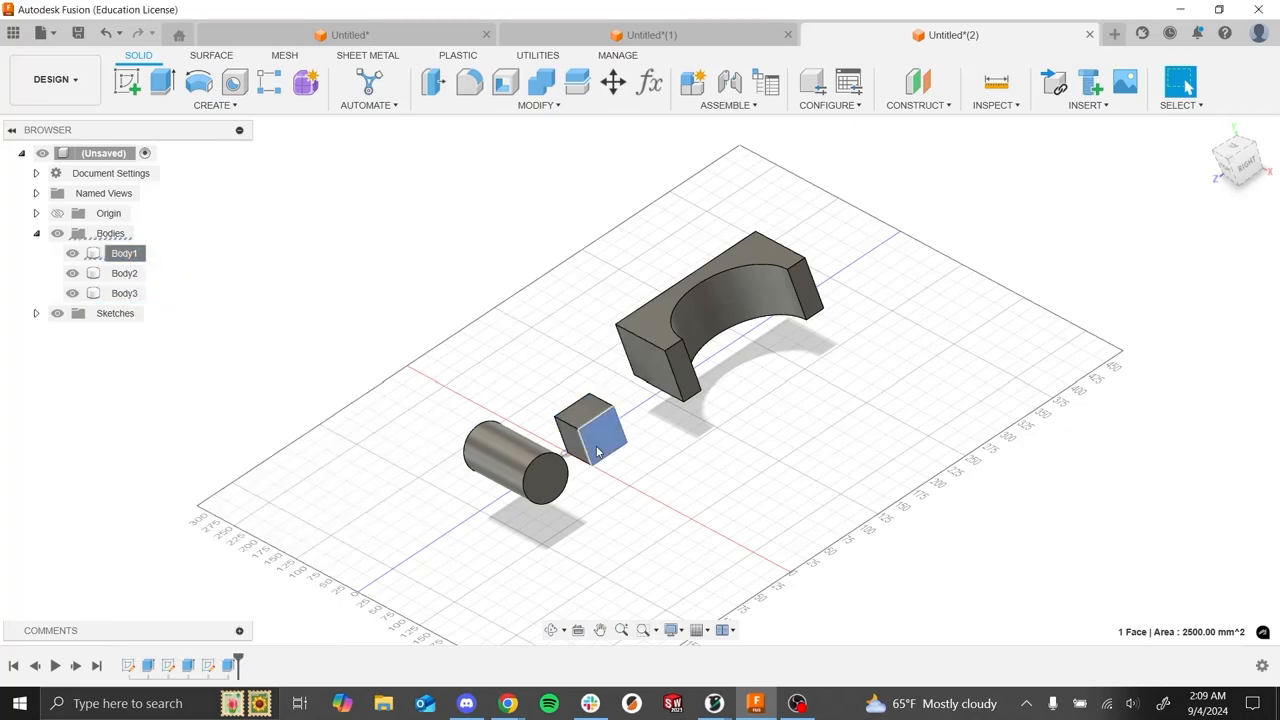
right_click(597, 443)
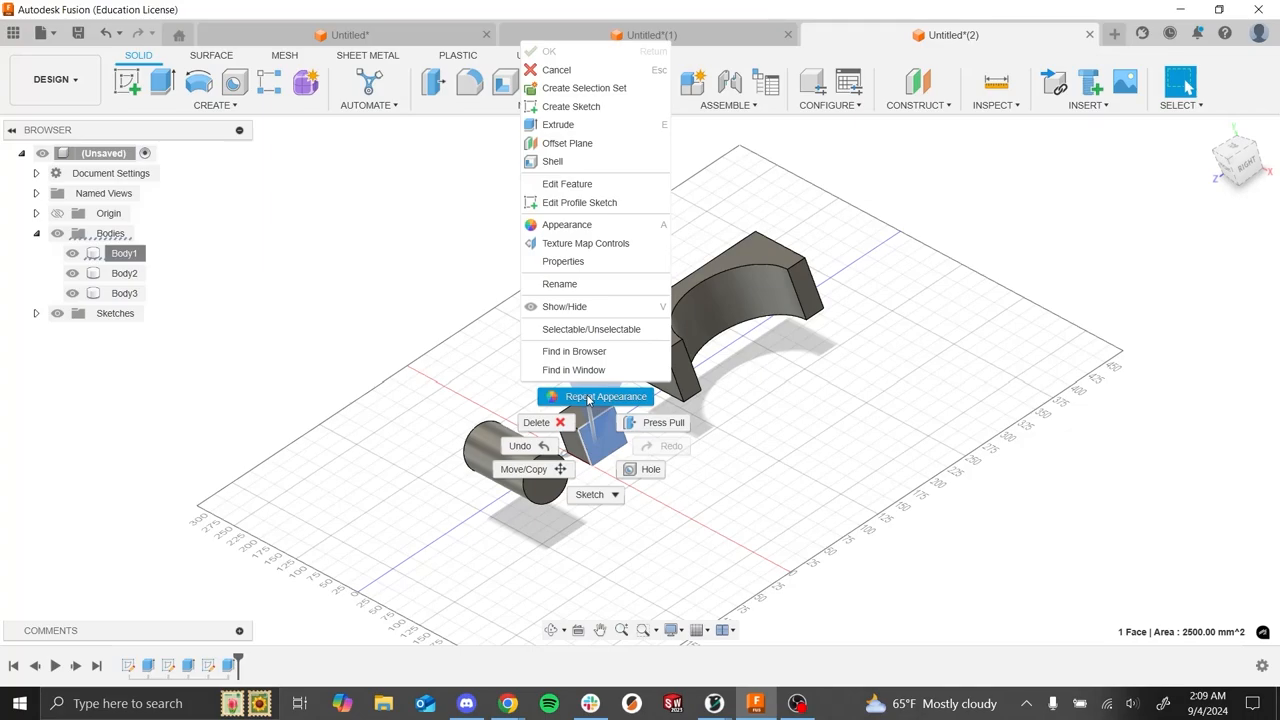
left_click(620, 240)
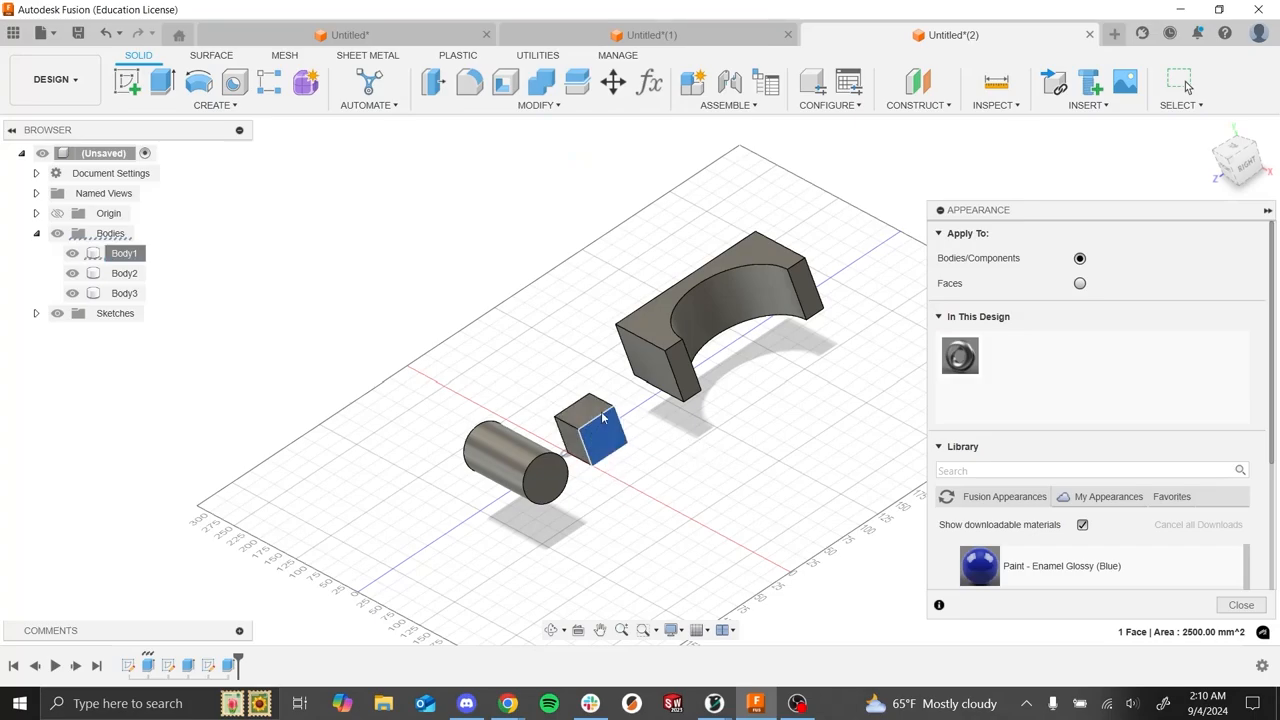
key("Escape")
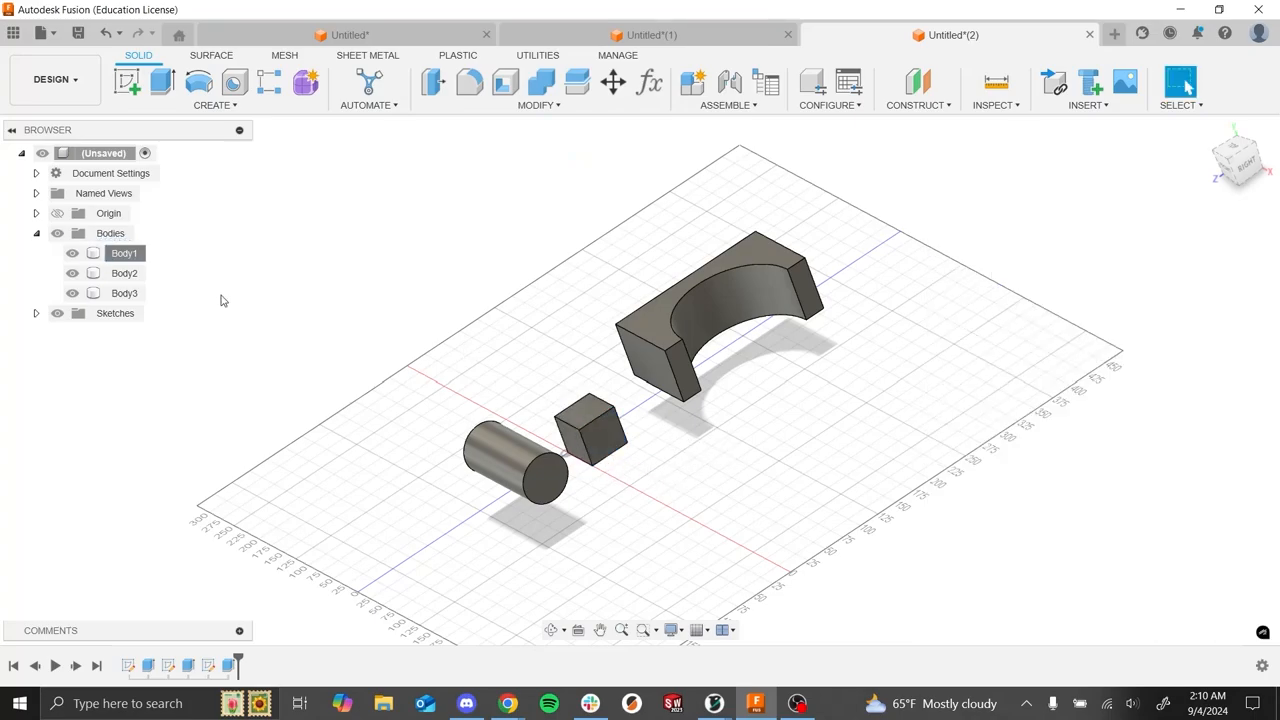
- Find the glossy paints in the Fusion appearance library and apply Paint - Enamel Glossy (Blue) to the bridge body
right_click(128, 258)
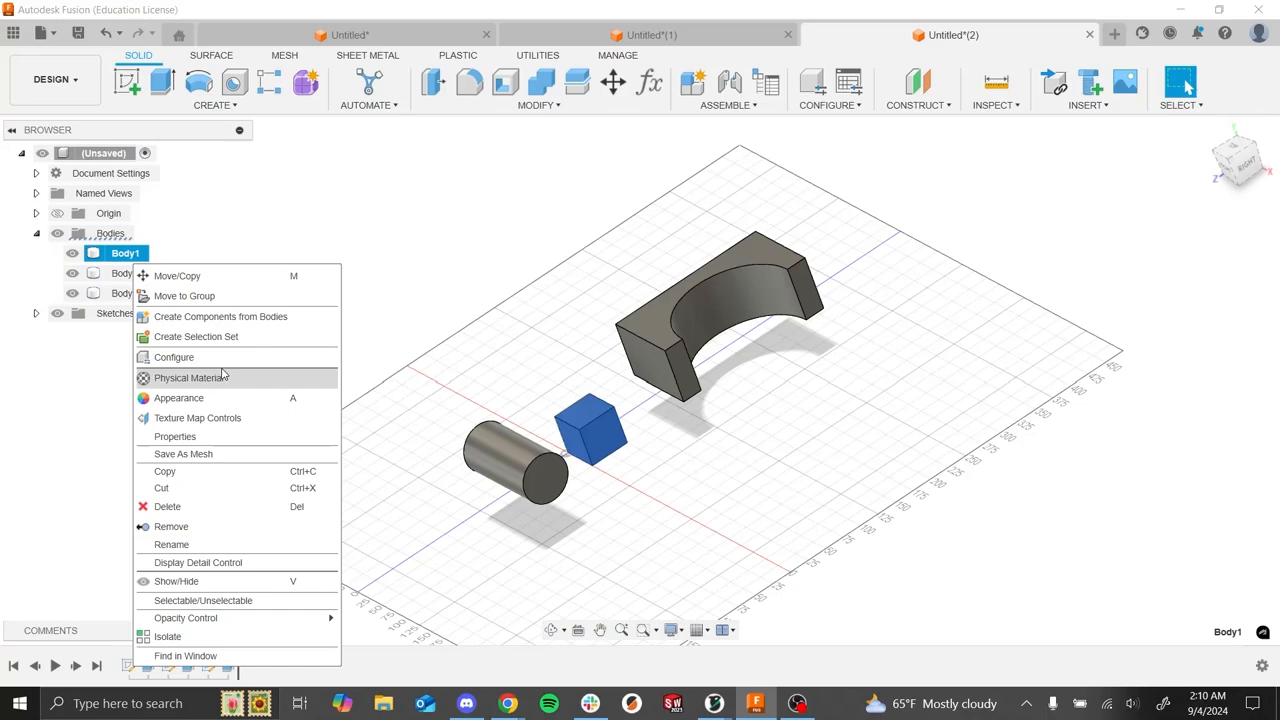
left_click(190, 398)
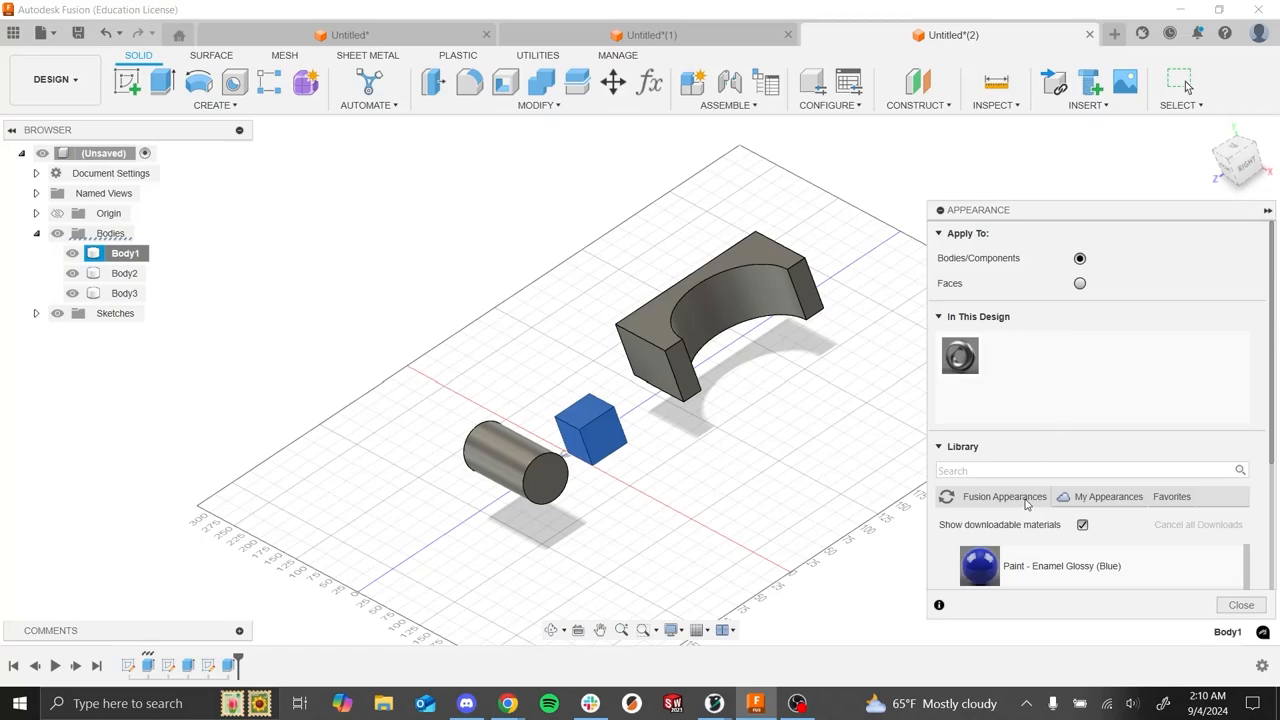
scroll(1106, 542, "down", 1)
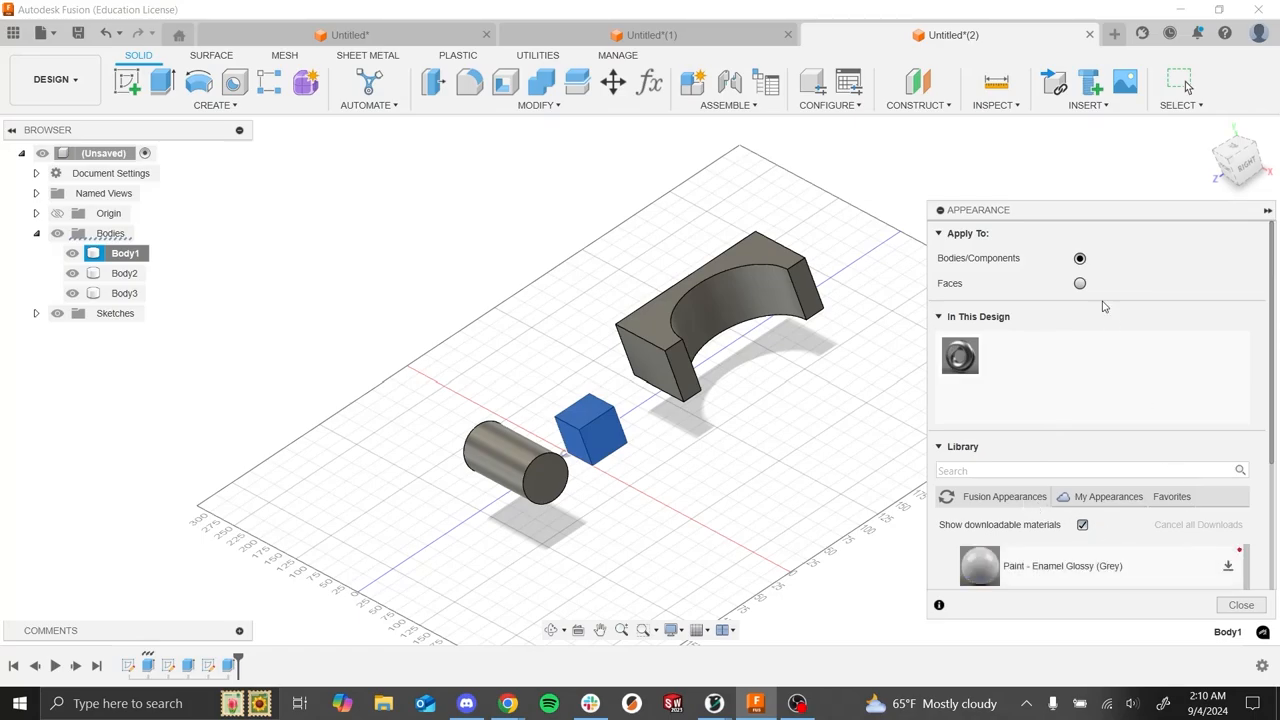
scroll(1058, 574, "down", 5)
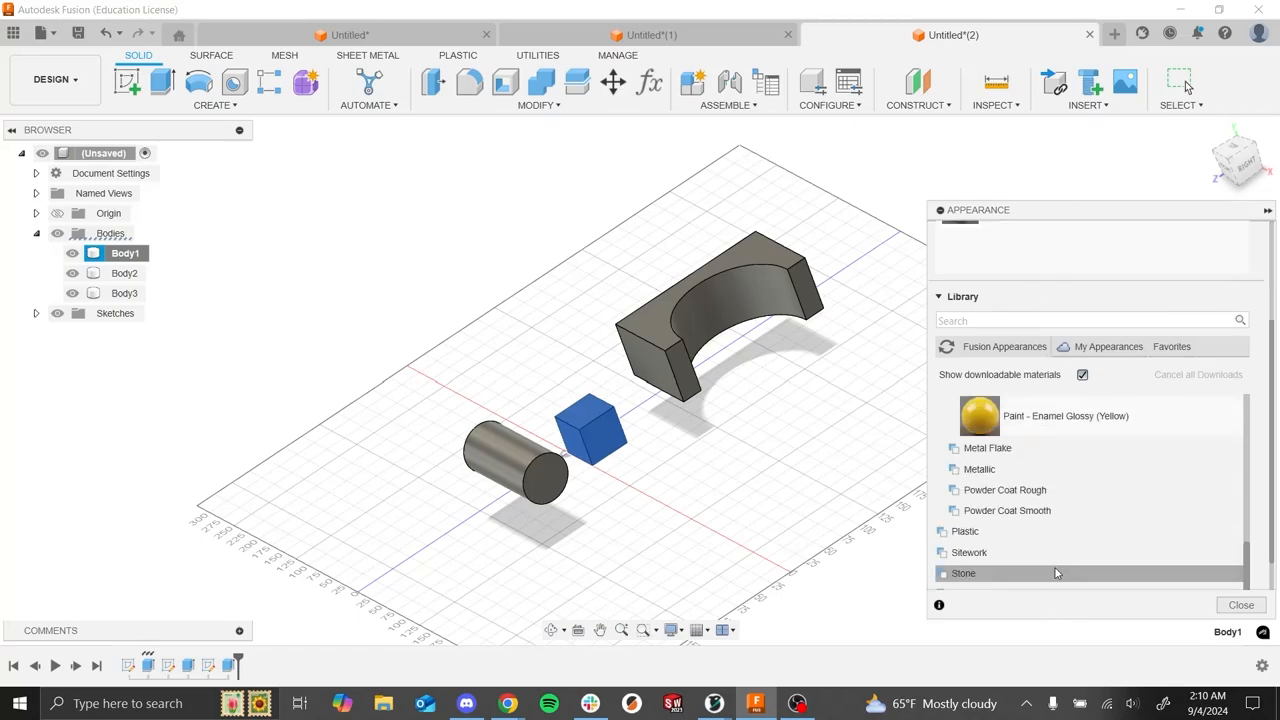
scroll(1027, 519, "down", 2)
scroll(1027, 519, "up", 4)
scroll(1027, 519, "up", 3)
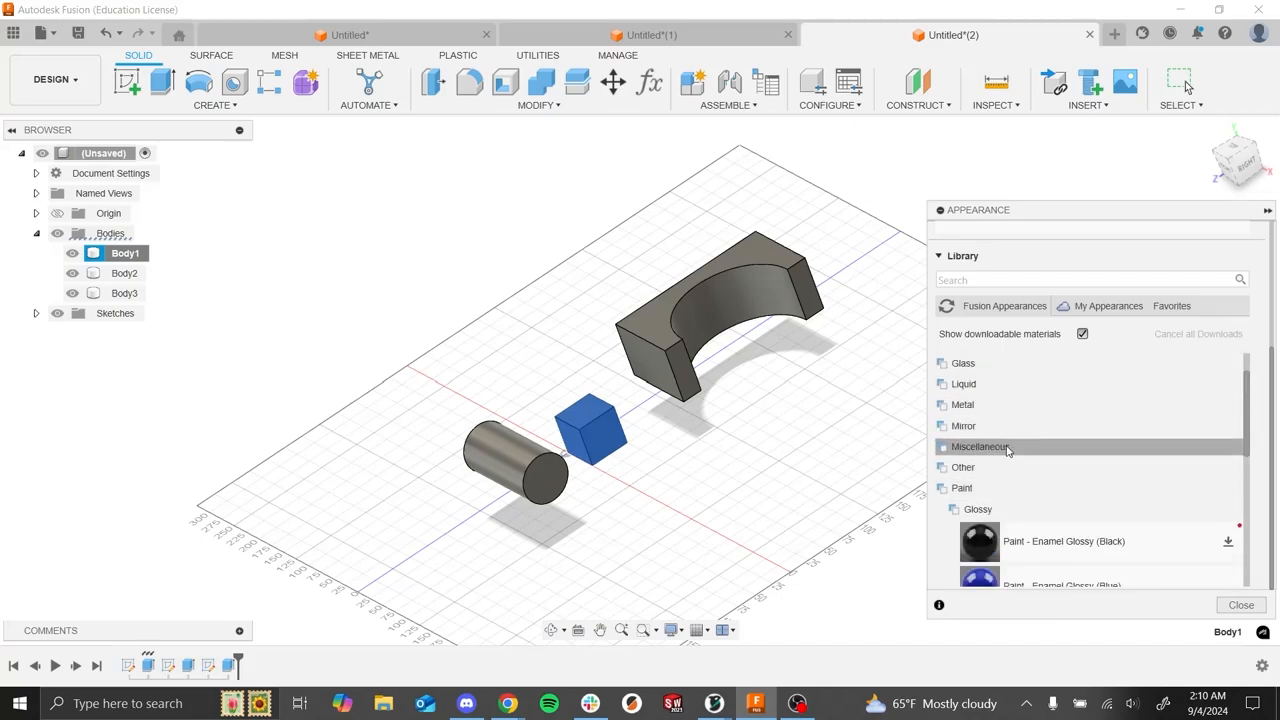
scroll(937, 447, "down", 1)
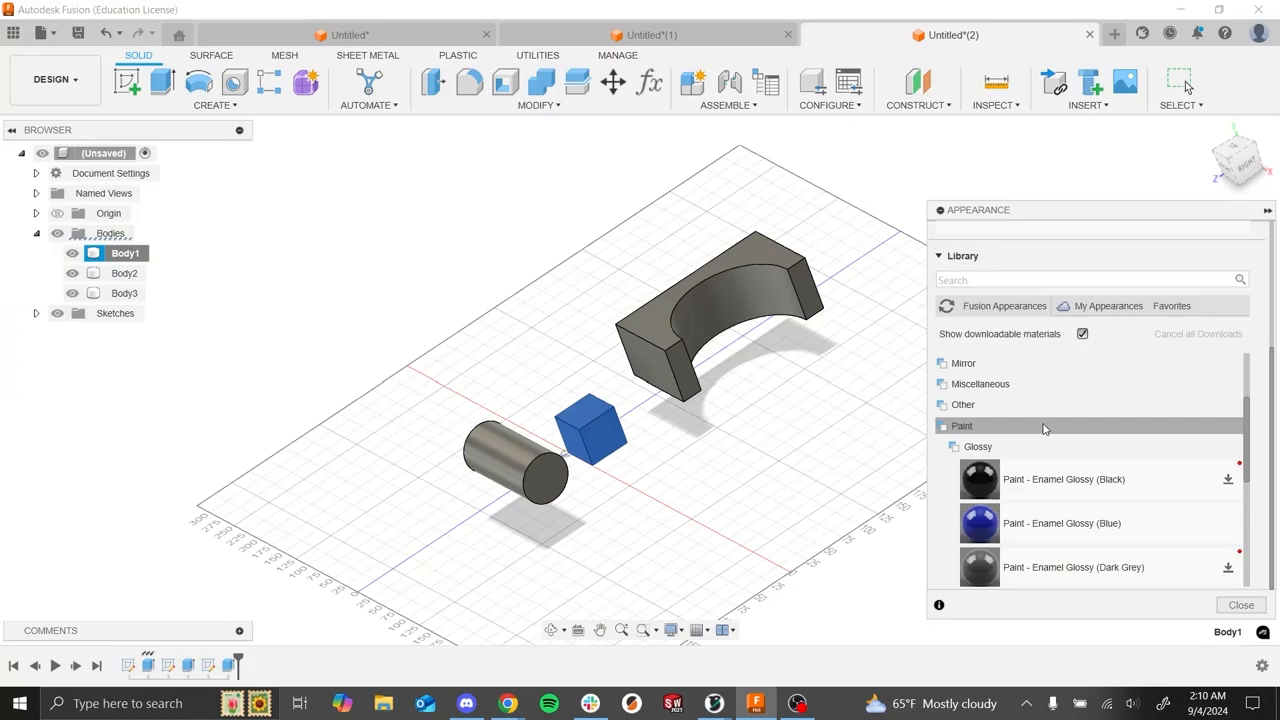
mouse_move(795, 437)
middle_mouse_down("shift")
mouse_move(763, 457)
mouse_move(786, 466)
middle_mouse_up("shift")
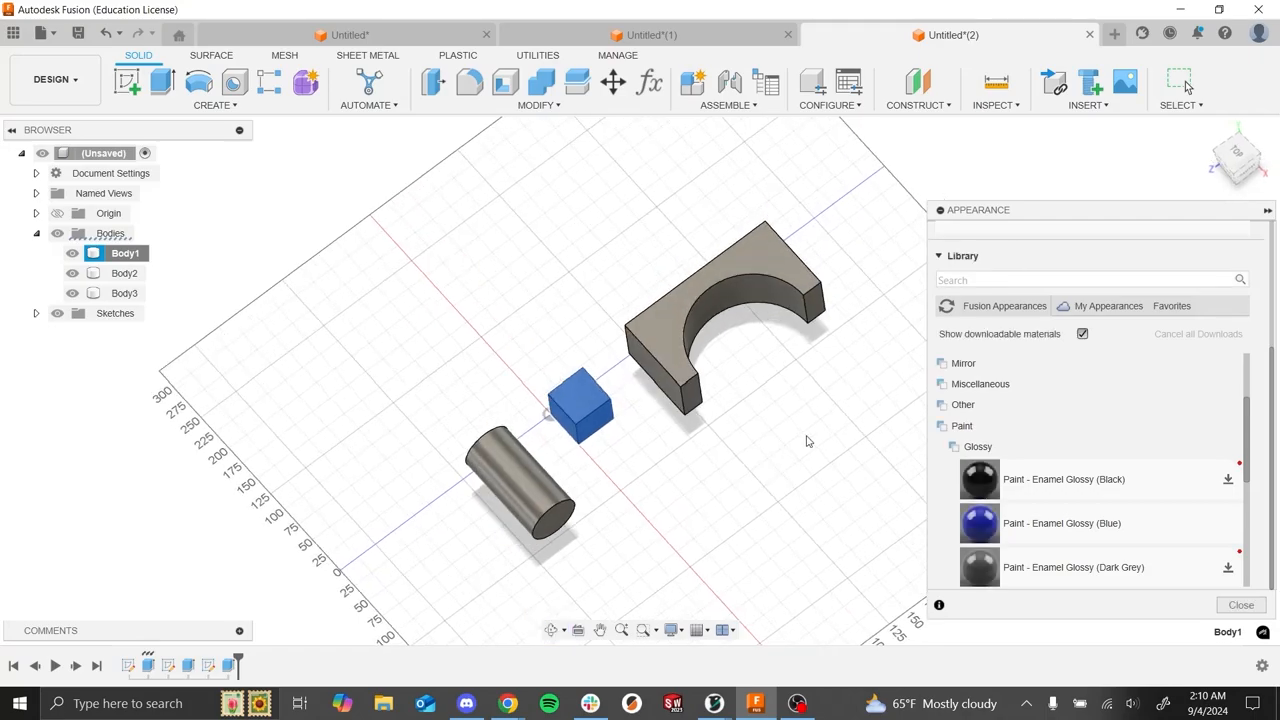
middle_click_drag(808, 441, 837, 451, "shift")
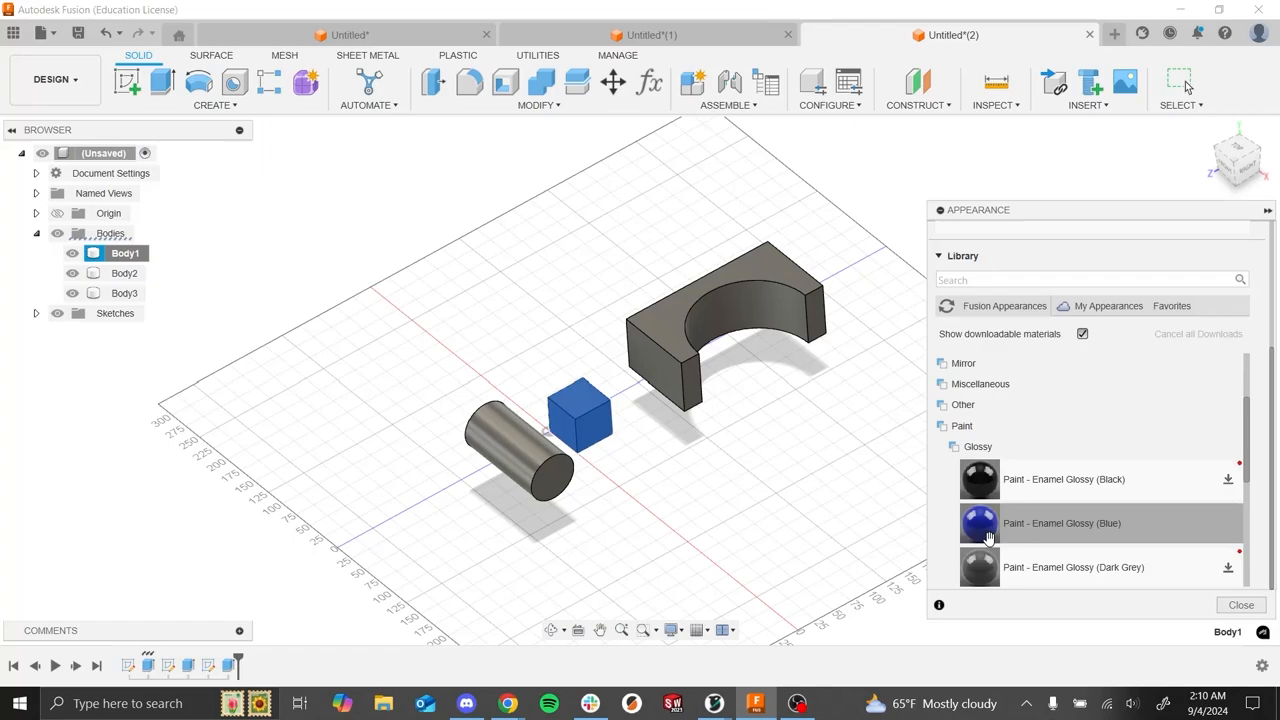
mouse_move(992, 538)
left_mouse_down()
mouse_move(1040, 530)
mouse_move(1170, 557)
mouse_move(1150, 525)
mouse_move(1068, 528)
mouse_move(690, 320)
left_mouse_up()
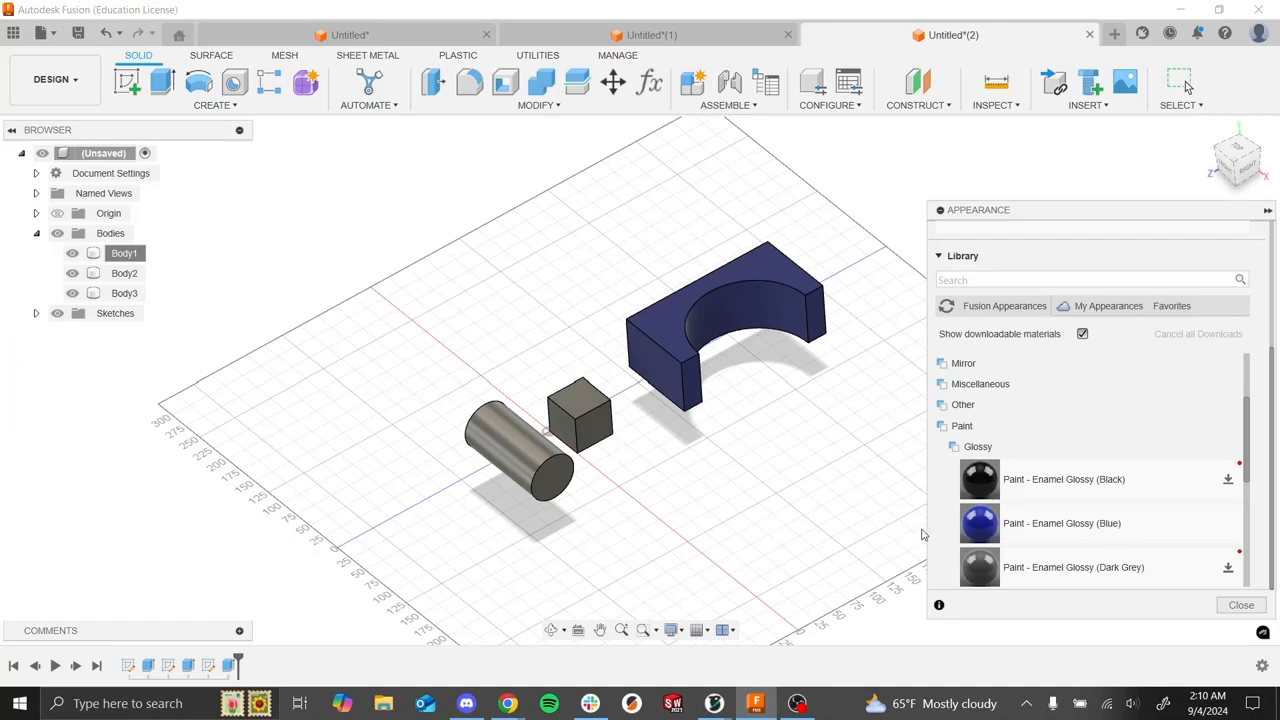
- Apply Paint - Enamel Glossy (Green) to the cube and Paint - Enamel Glossy (Yellow) to the cylinder
scroll(1182, 518, "down", 2)
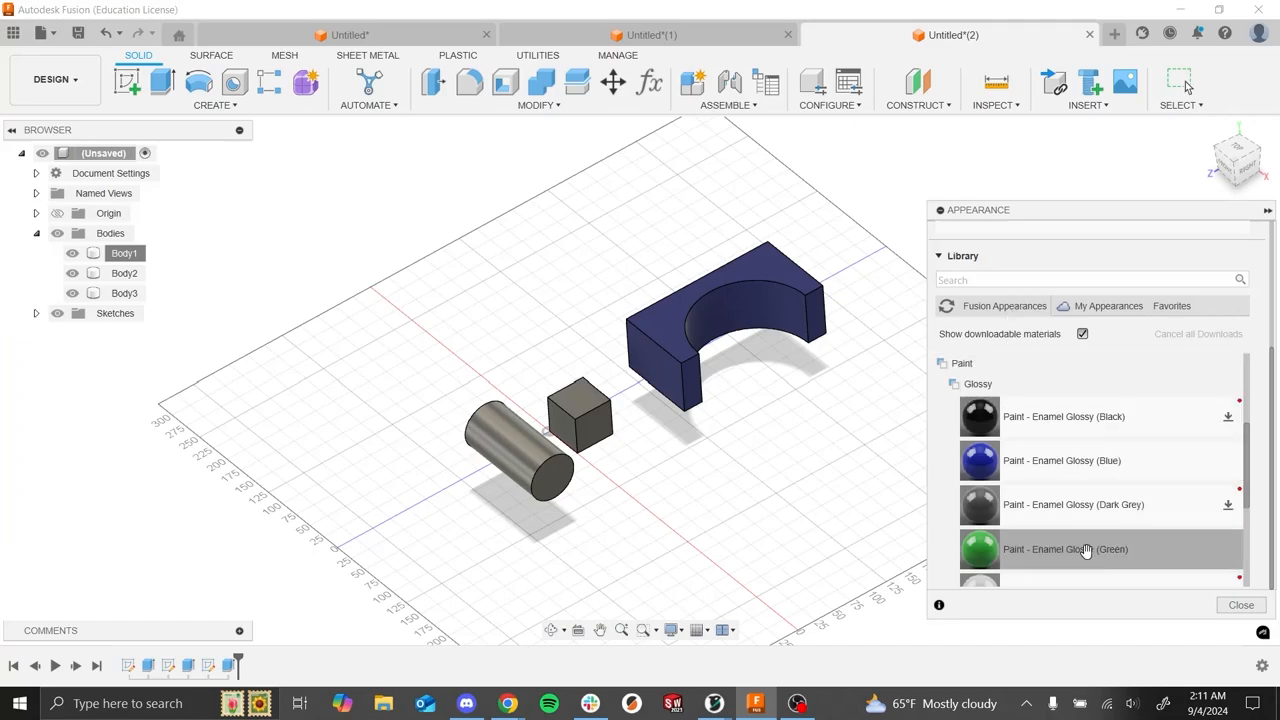
left_click_drag(1086, 551, 582, 418)
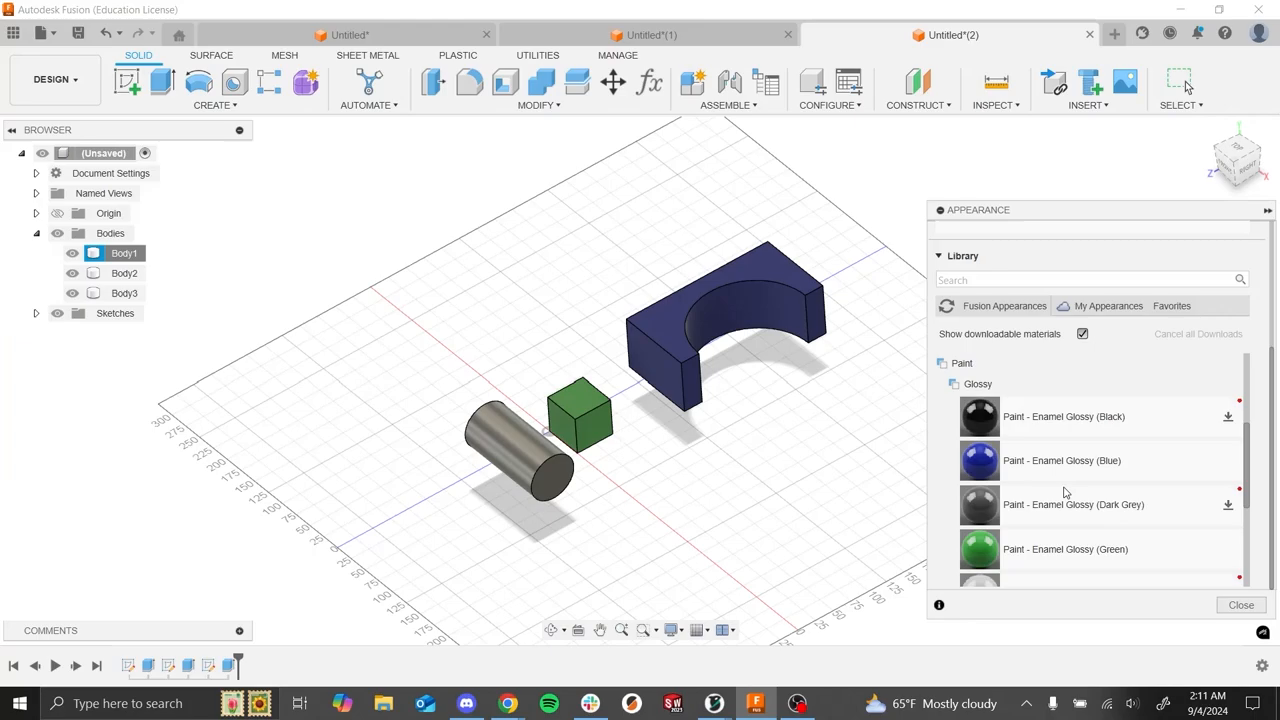
scroll(1065, 492, "down", 3)
left_click_drag(1094, 510, 495, 440)
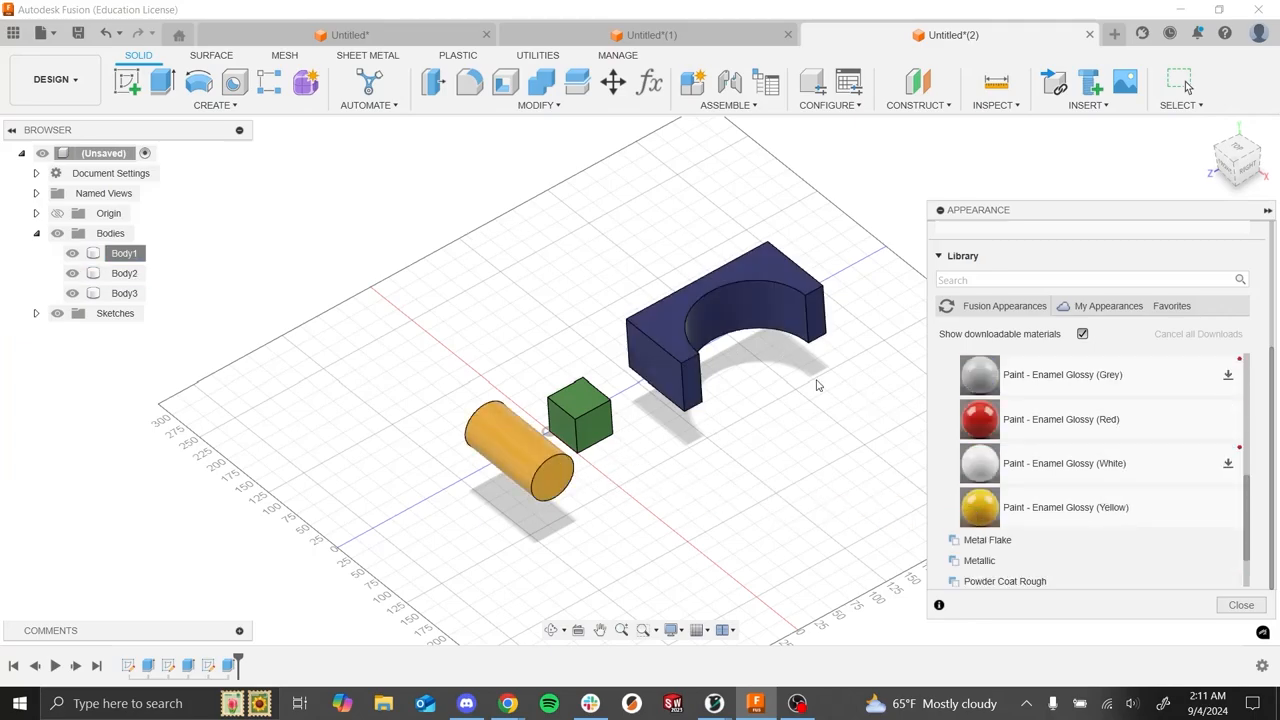
left_click(1267, 211)
middle_click_drag(520, 445, 723, 472, "shift")
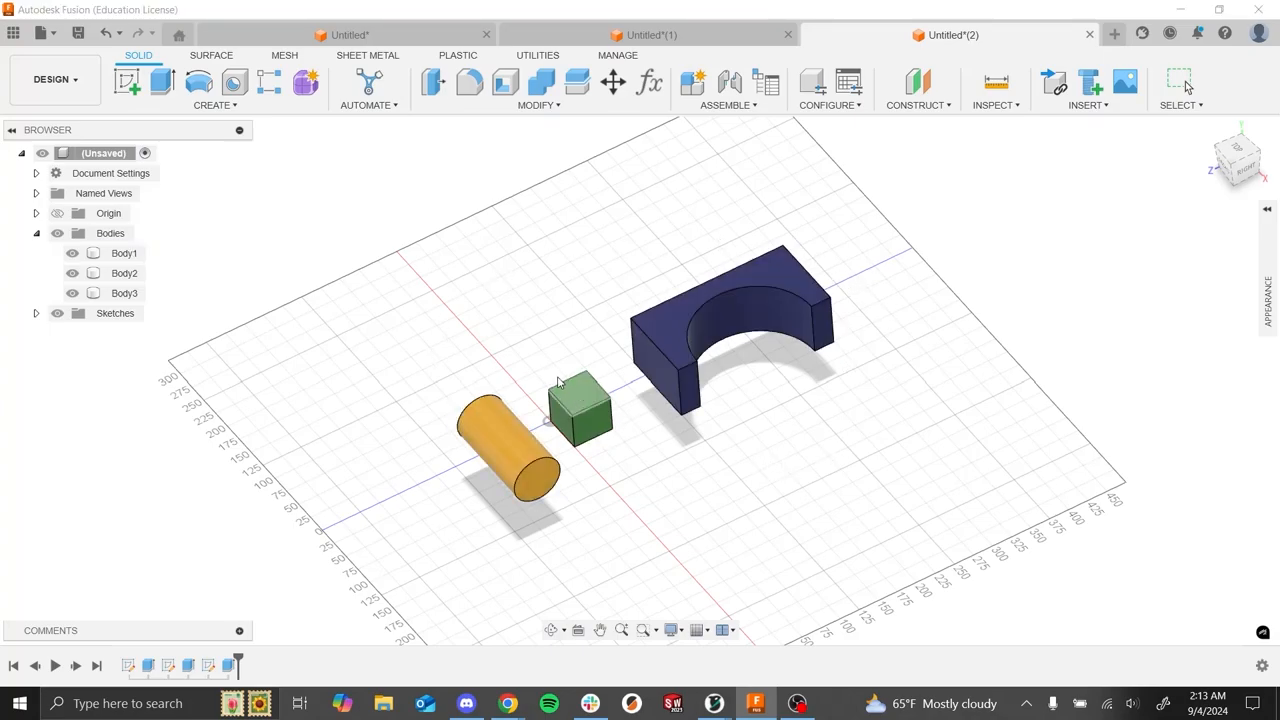
- Review the Assignment #1 Building Blocks slide and the Assignment #2 Purdue Hammer slide, then return to Fusion
key("alt+Tab")
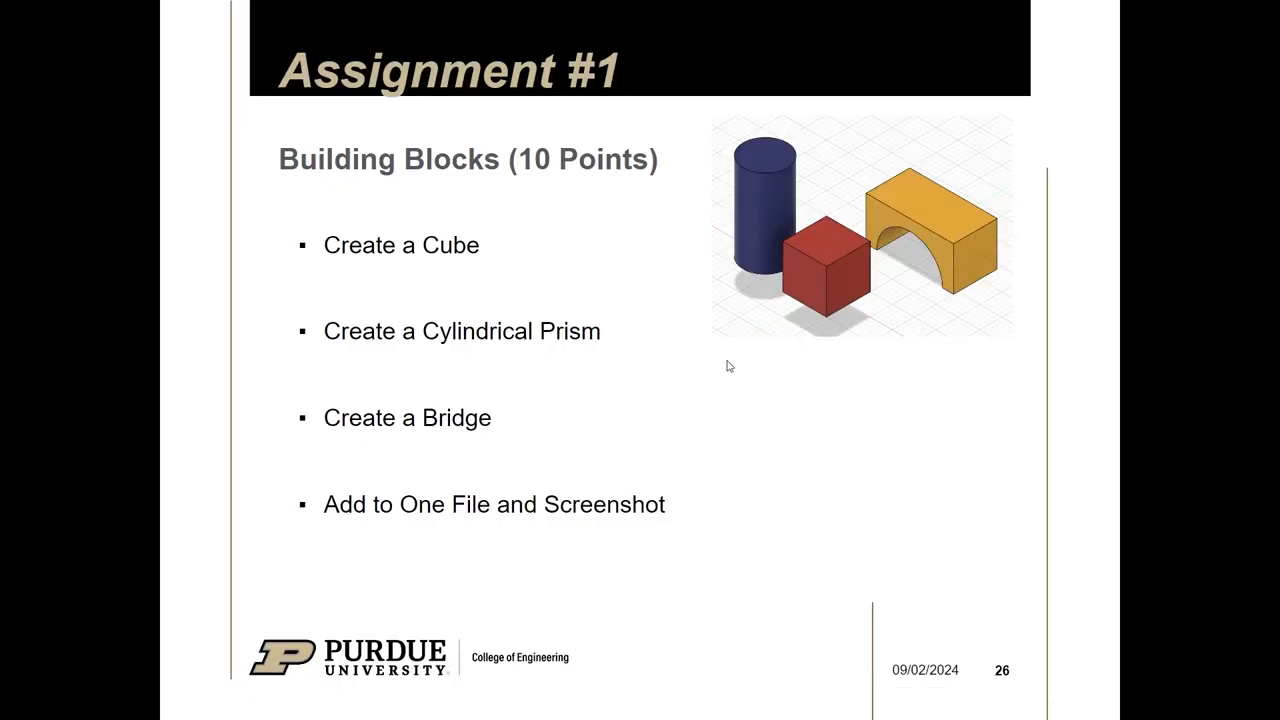
left_click(736, 426)
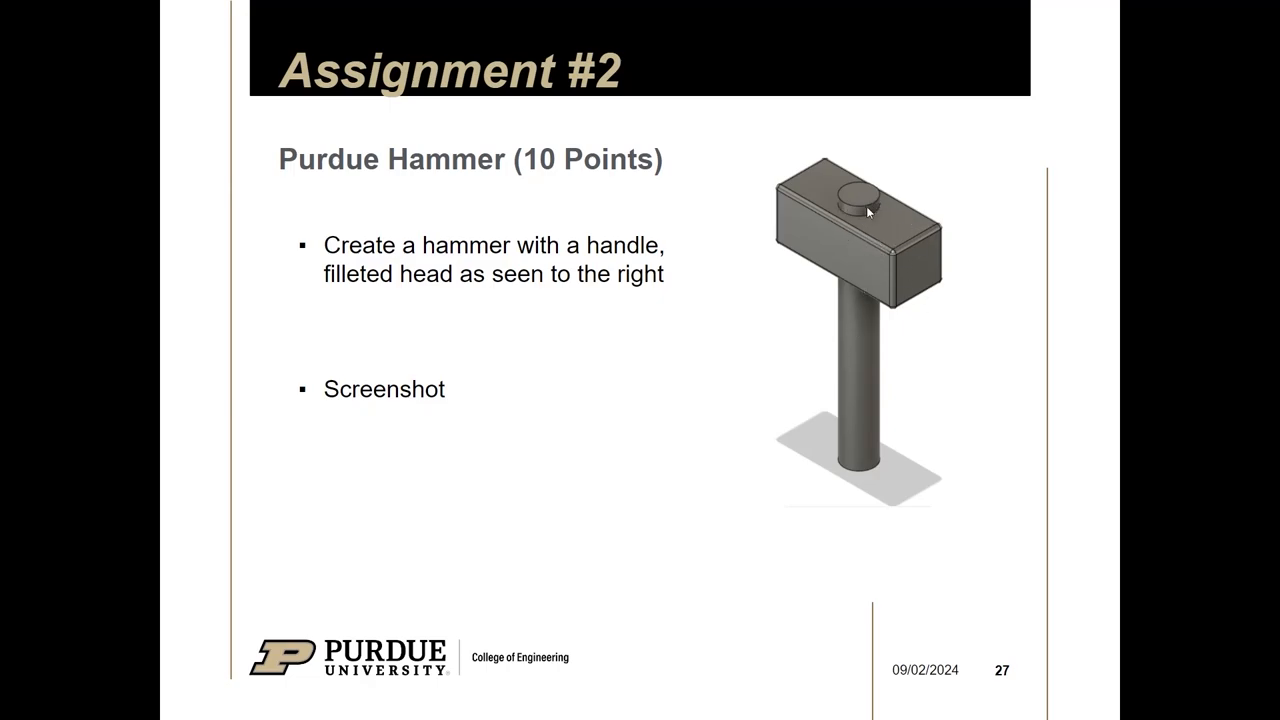
key("alt+Tab")
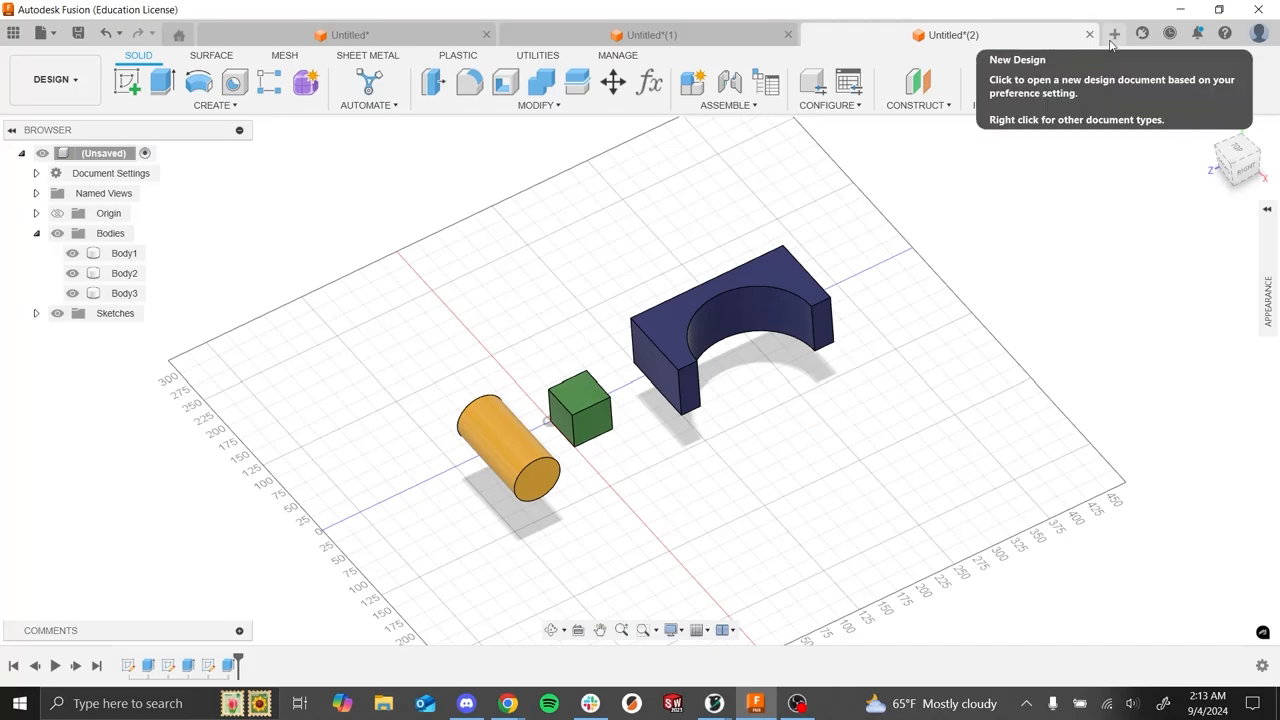
- Create a new design and sketch a circle about 64 mm in diameter centred on the origin of the horizontal plane
left_click(1111, 35)
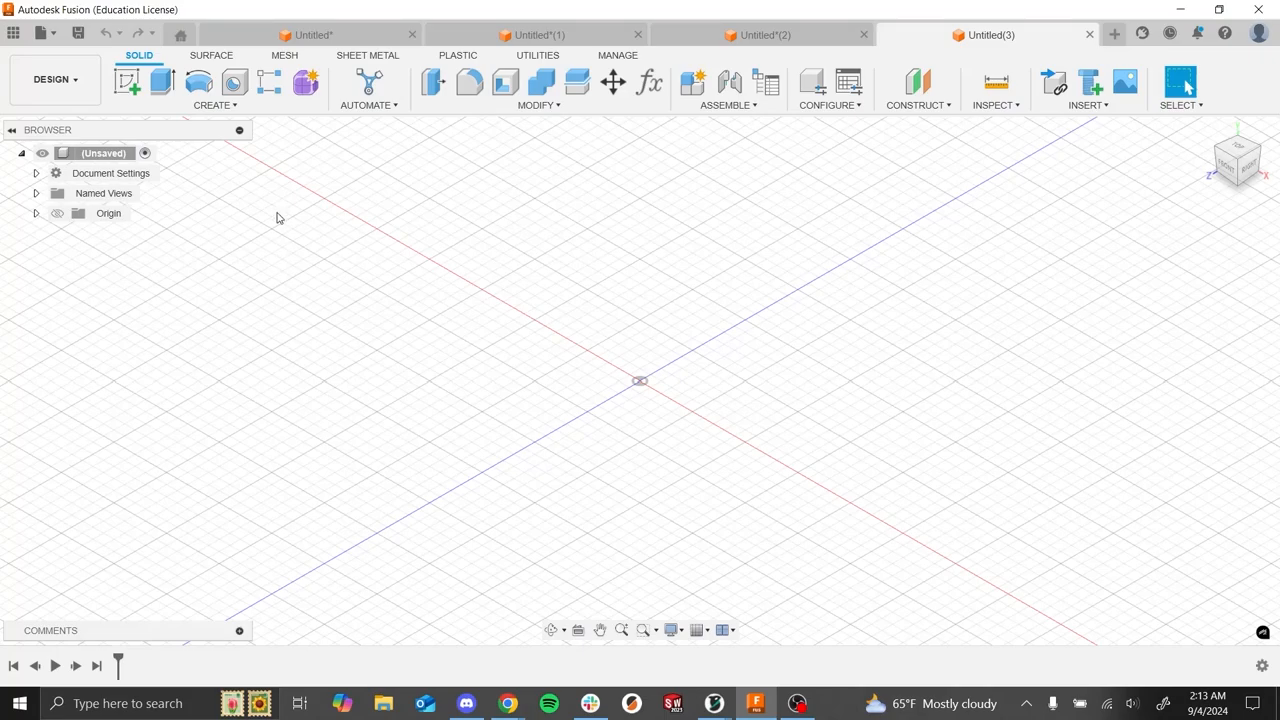
left_click(121, 86)
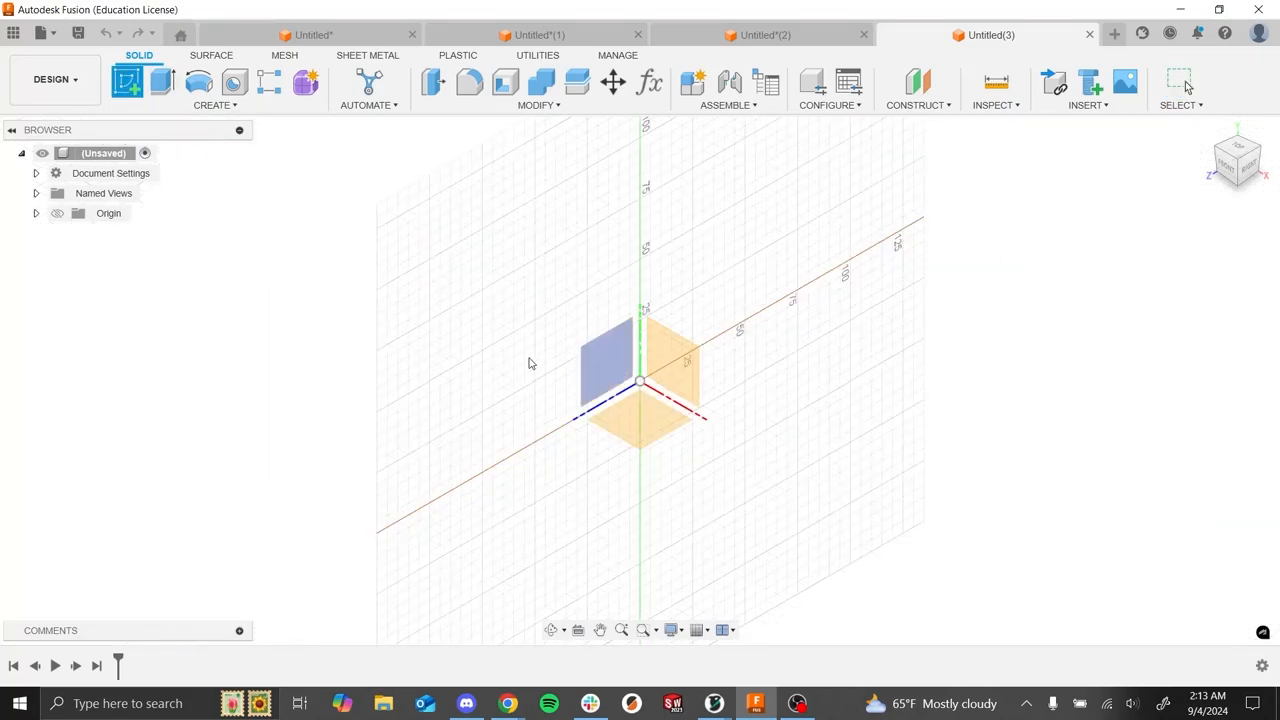
left_click(651, 421)
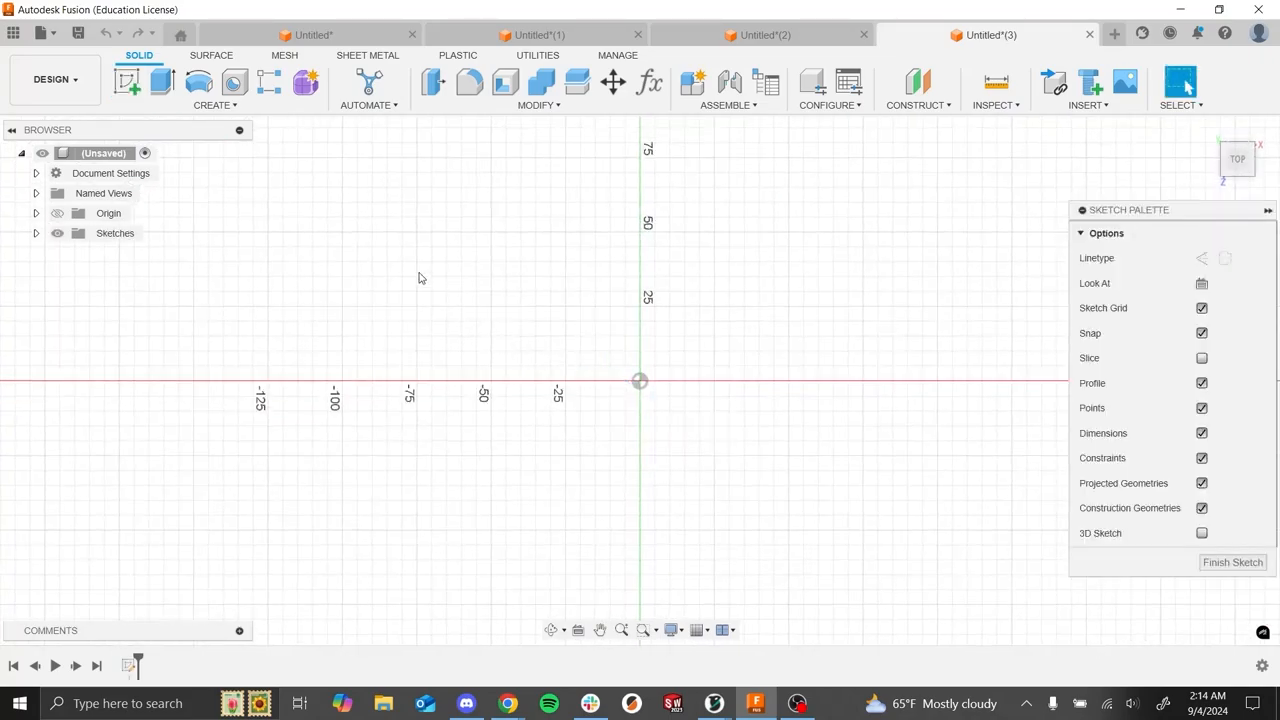
left_click(199, 83)
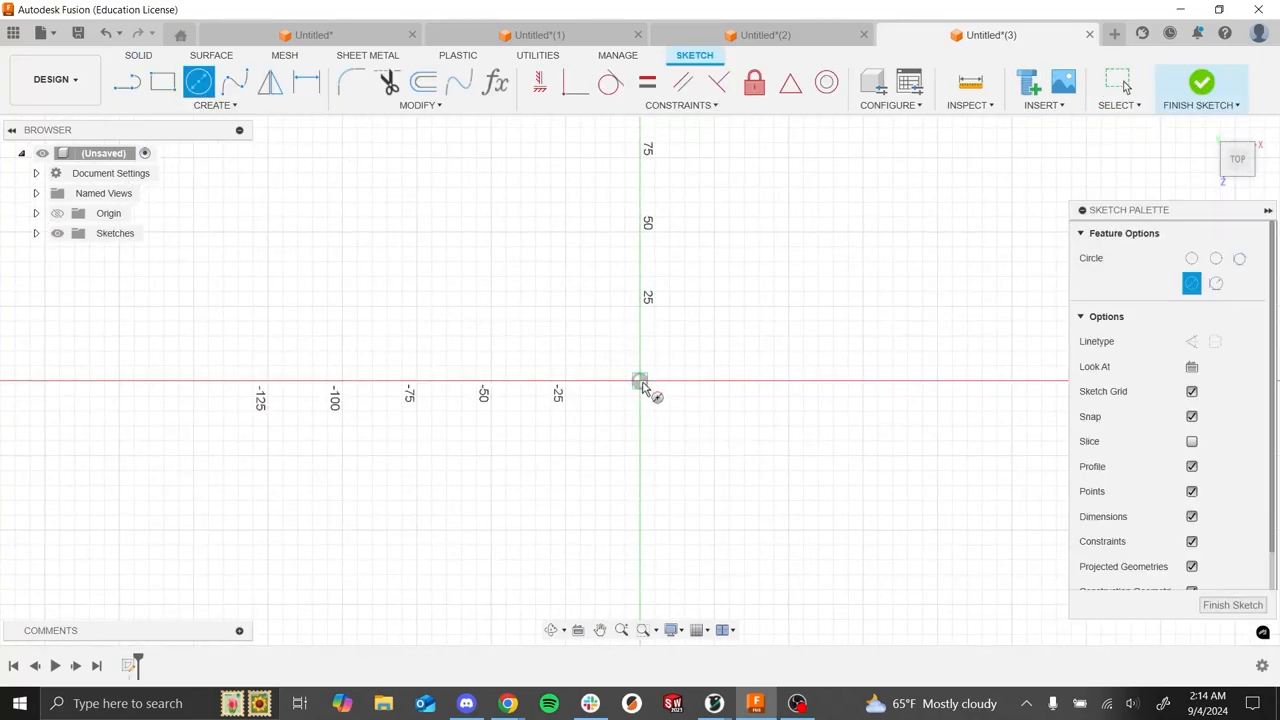
left_click(640, 381)
left_click(593, 297)
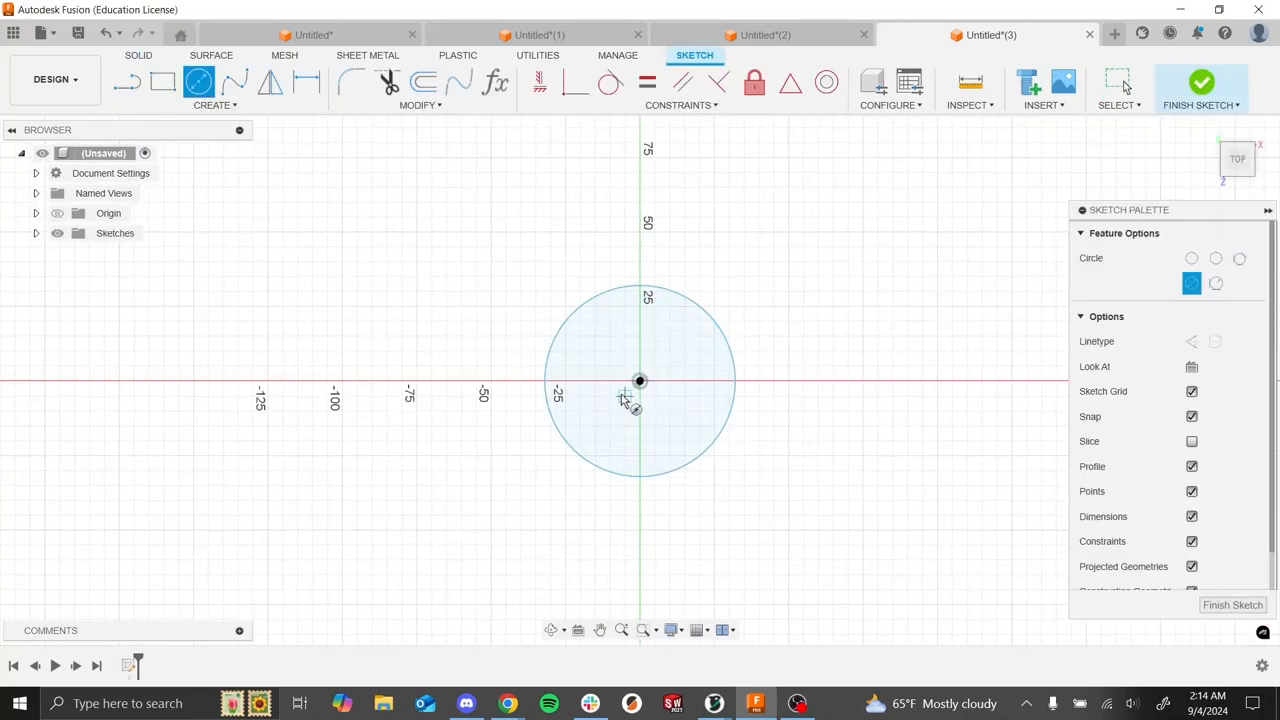
- Dimension the circle's diameter as 60 mm and place the dimension text close to the circle
left_click(296, 81)
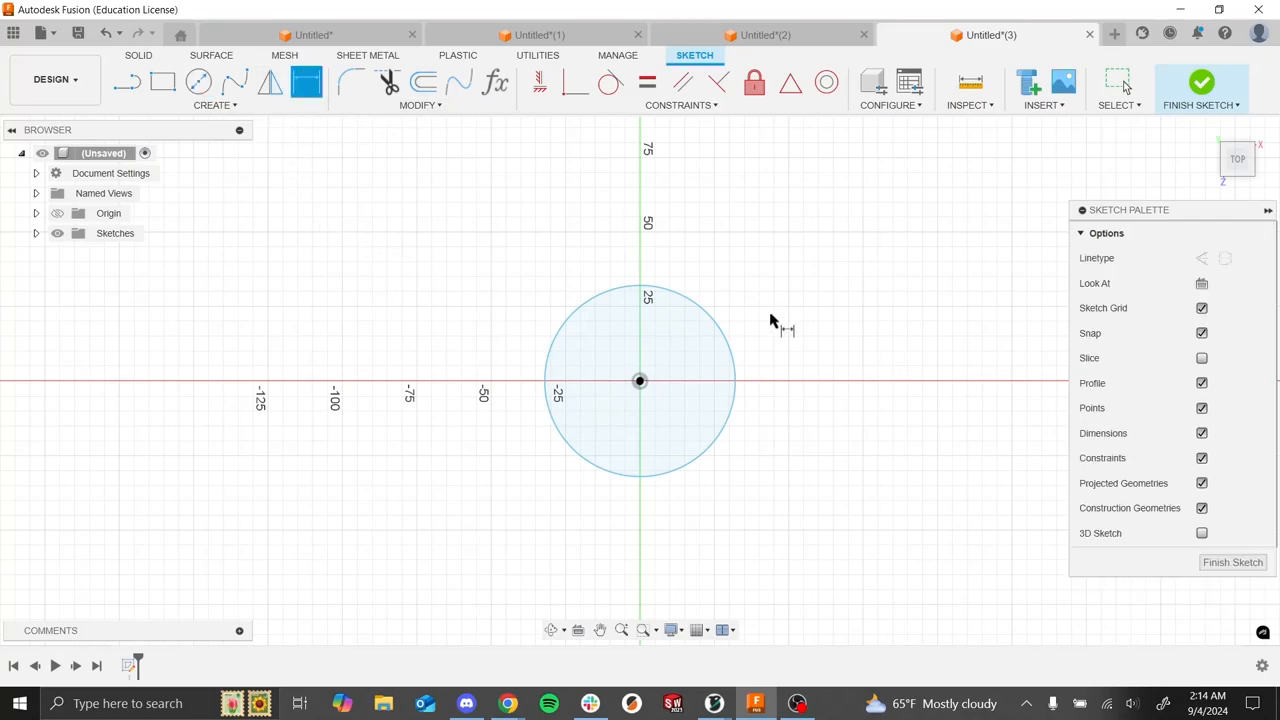
left_click(726, 343)
left_click(768, 245)
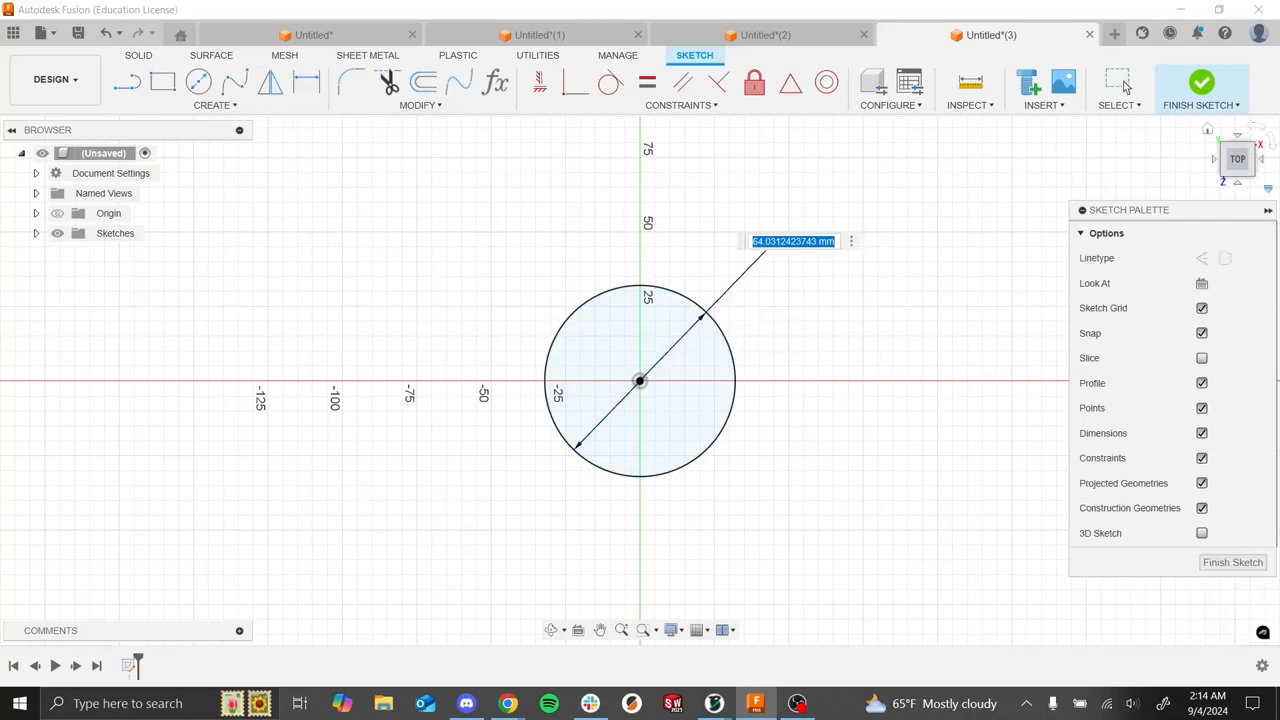
type("60")
key("Return")
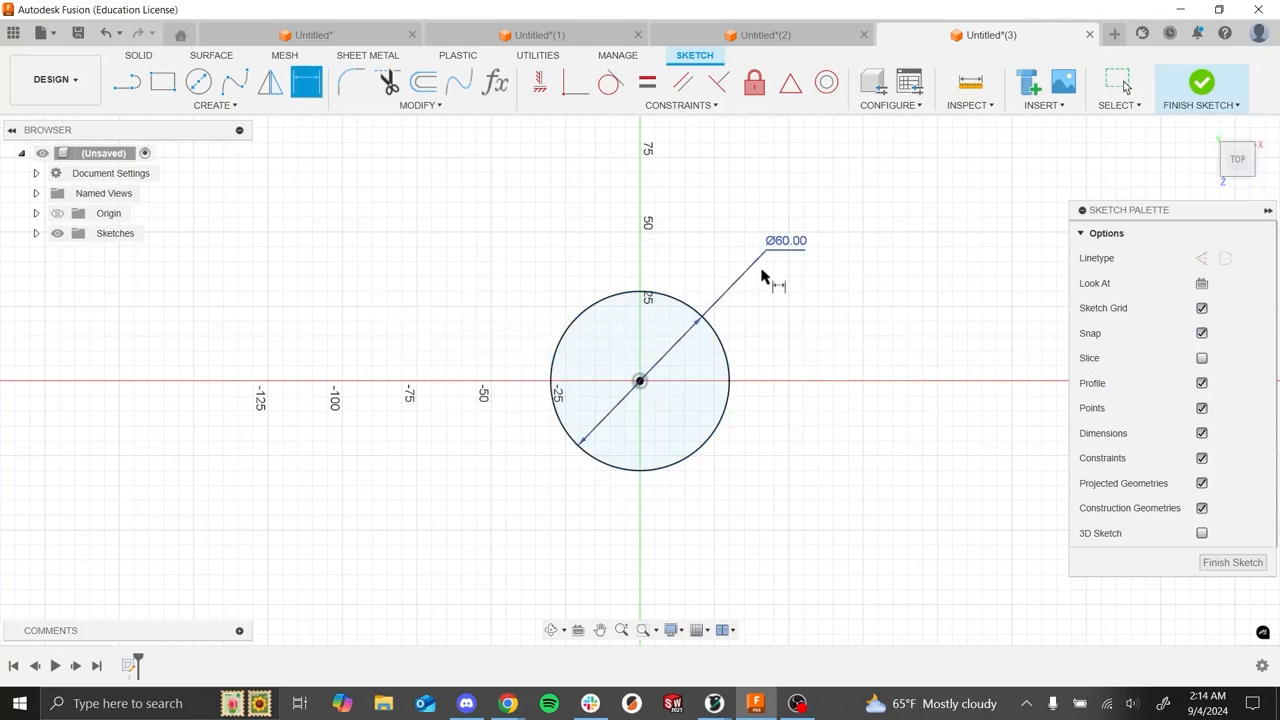
left_click_drag(787, 240, 746, 288)
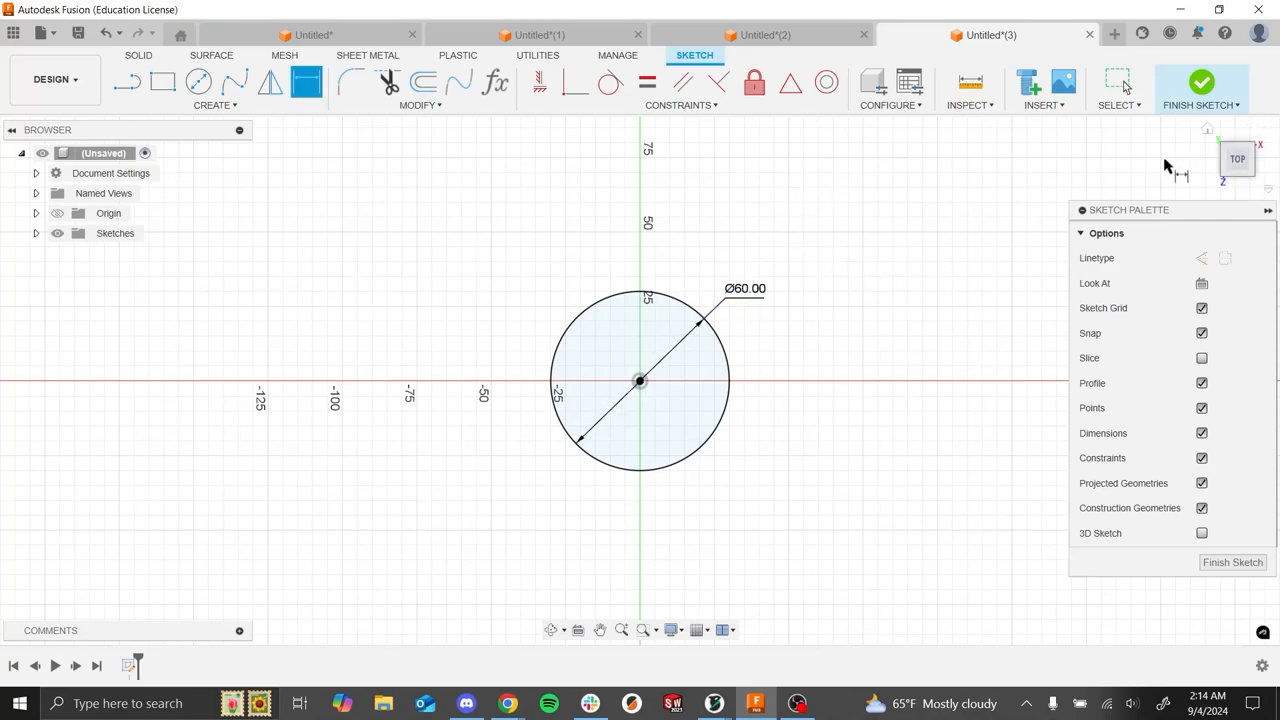
- Finish the sketch and extrude the circle 500 mm to one side as a new body for the hammer handle
left_click(1203, 88)
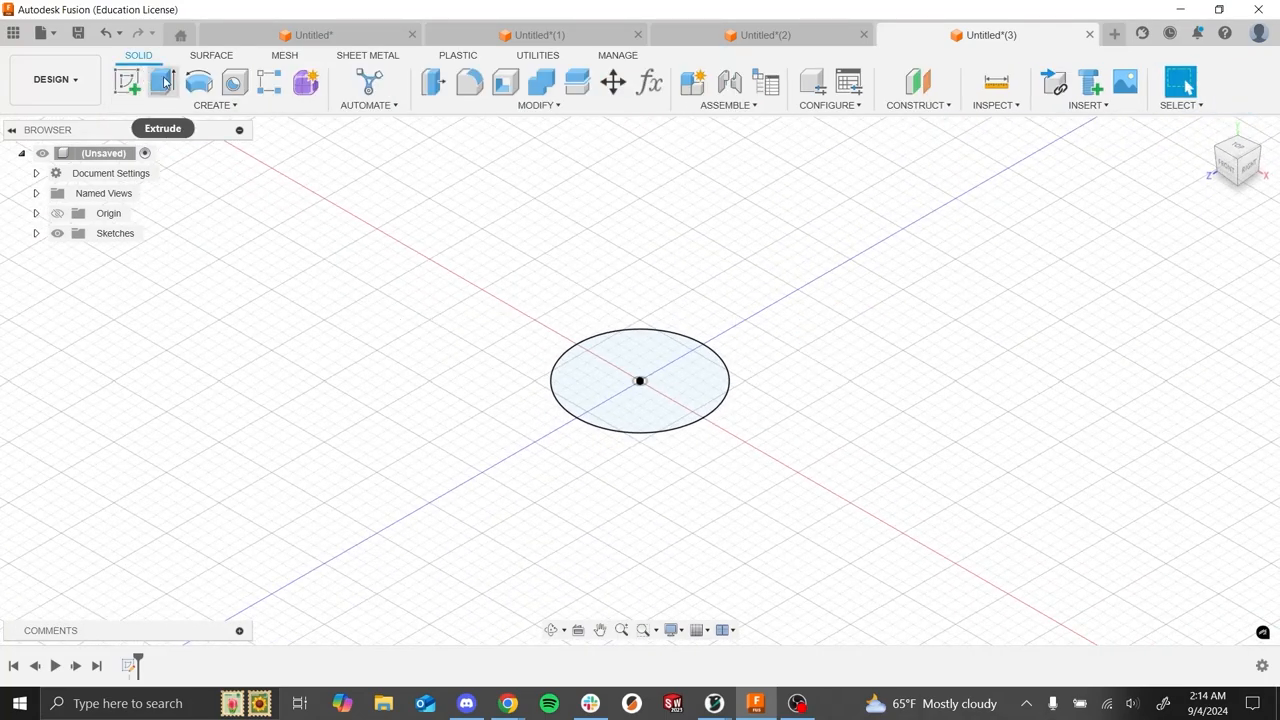
left_click(165, 82)
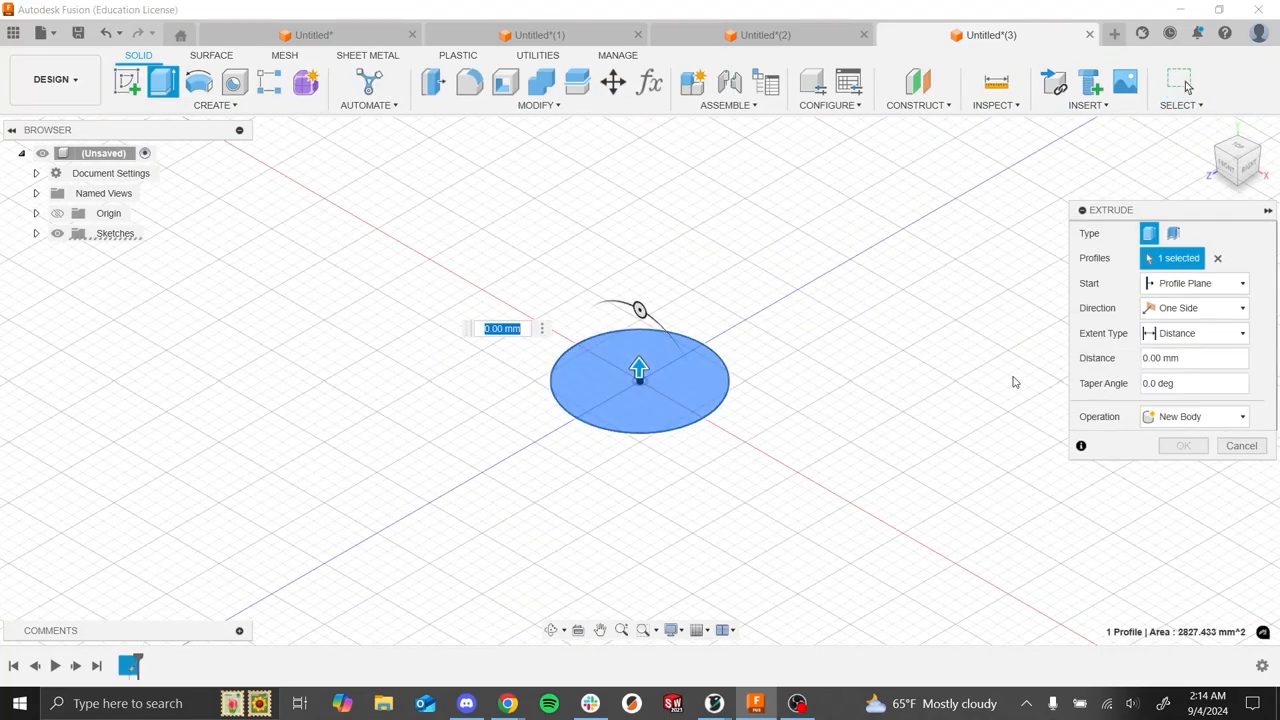
left_click(1195, 358)
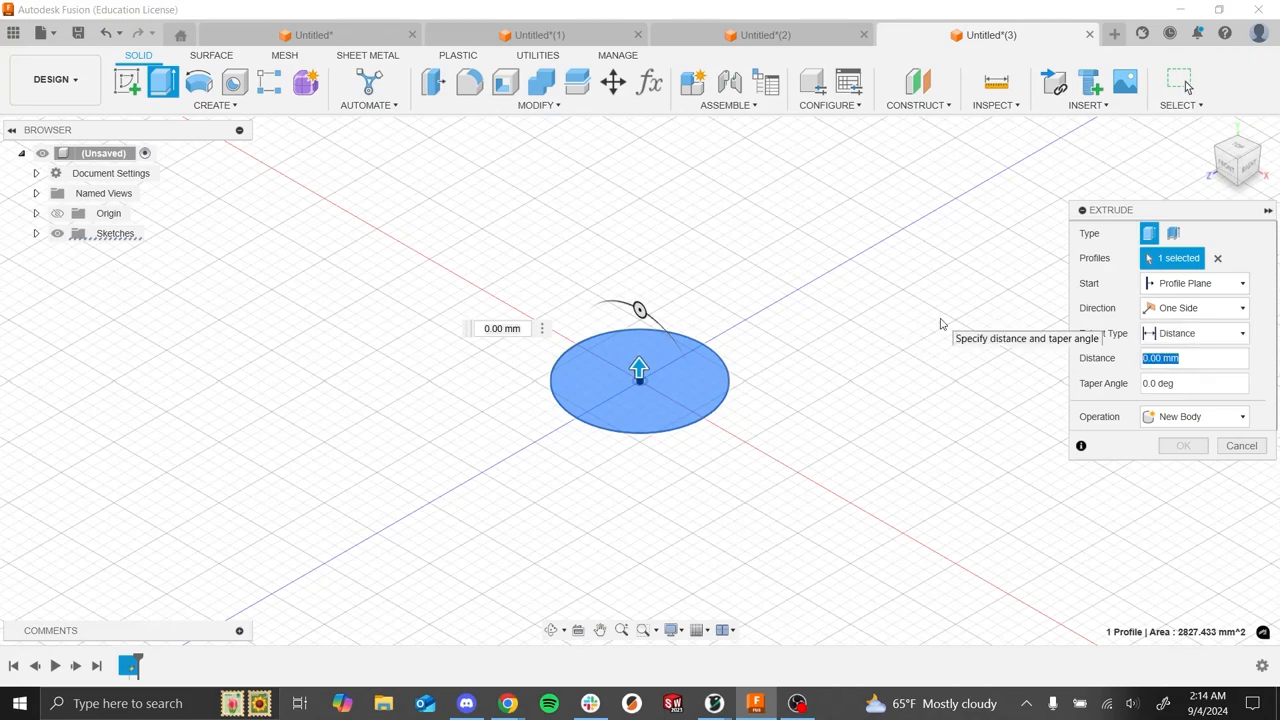
type("400")
scroll(851, 428, "down", 6)
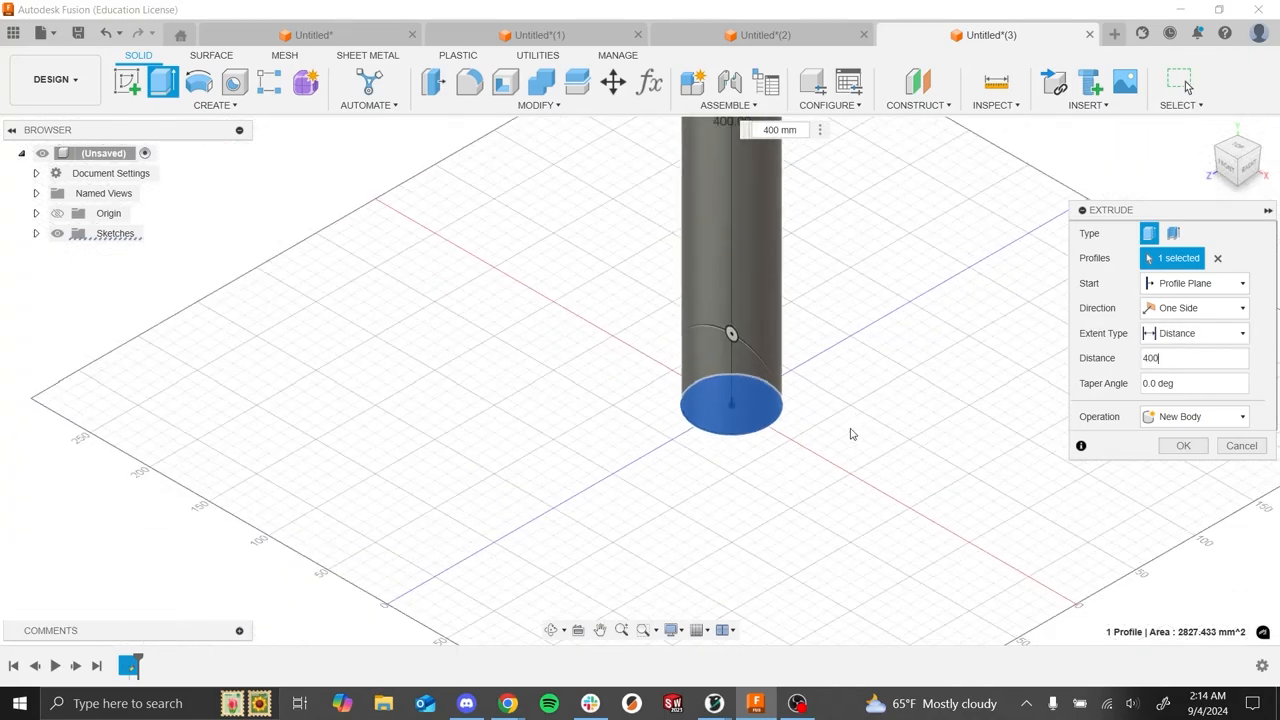
scroll(858, 431, "up", 5)
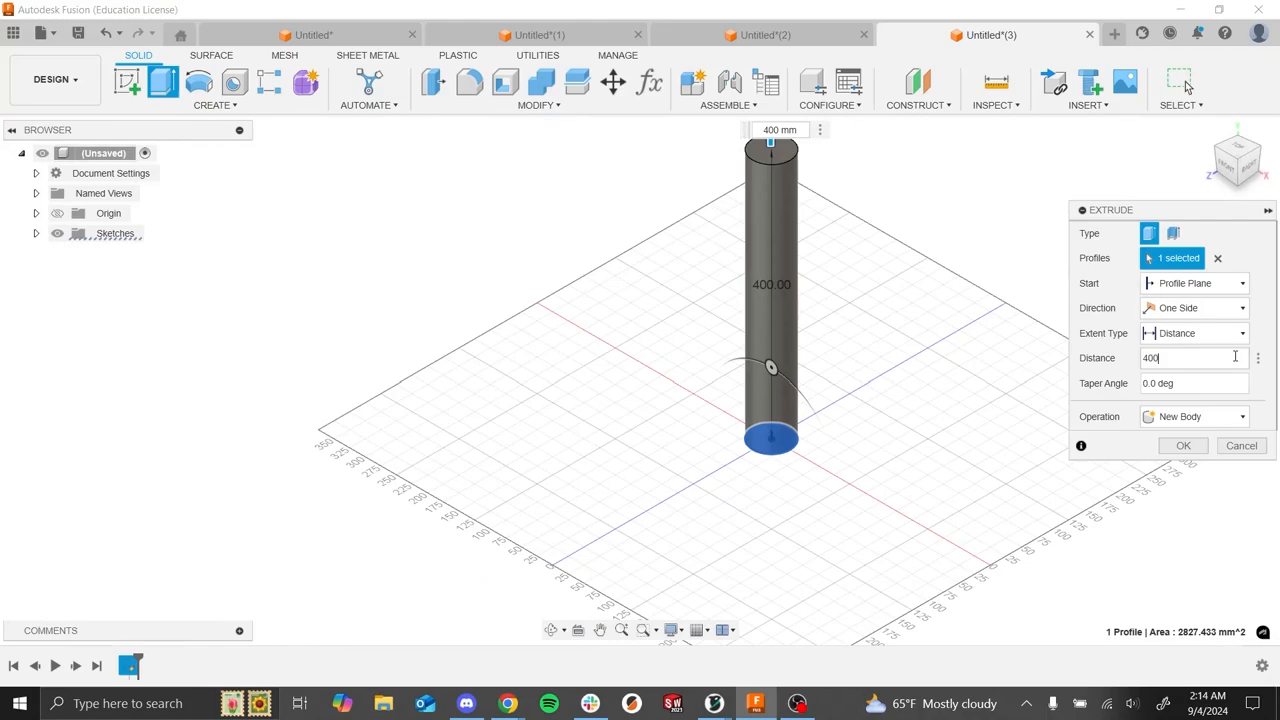
left_click_drag(1199, 365, 1074, 371)
scroll(877, 449, "down", 4)
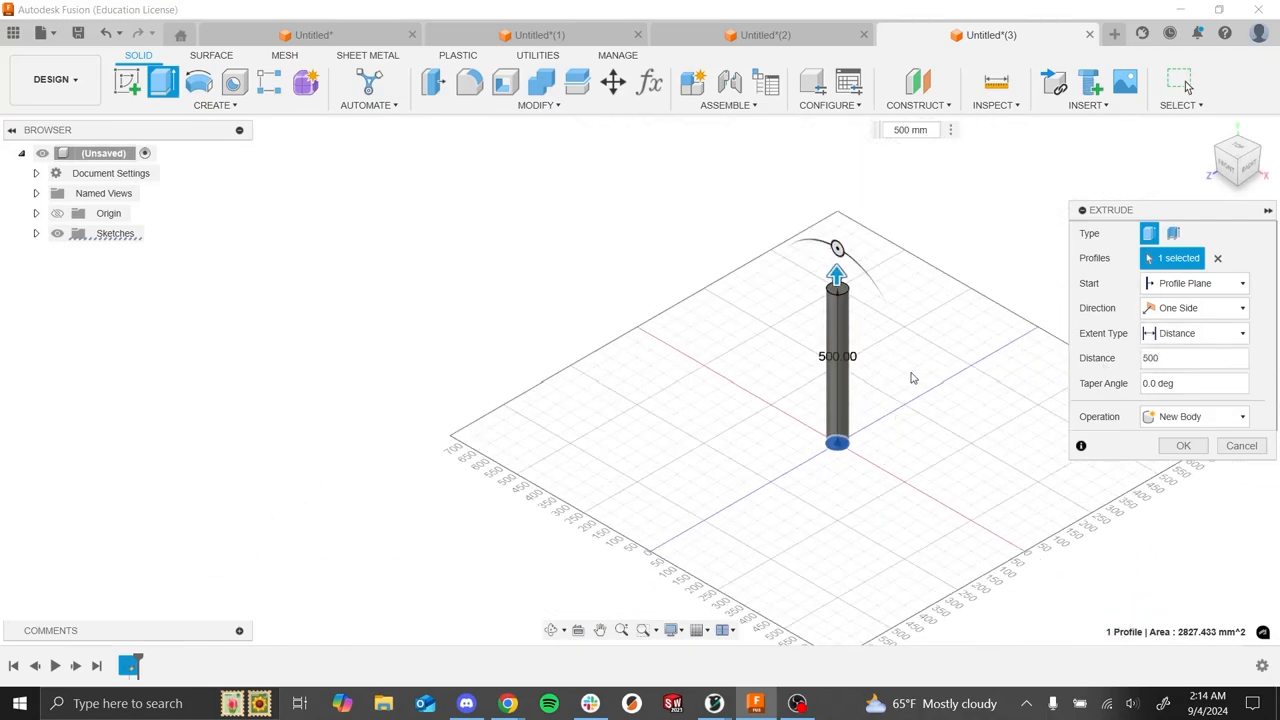
scroll(914, 375, "up", 2)
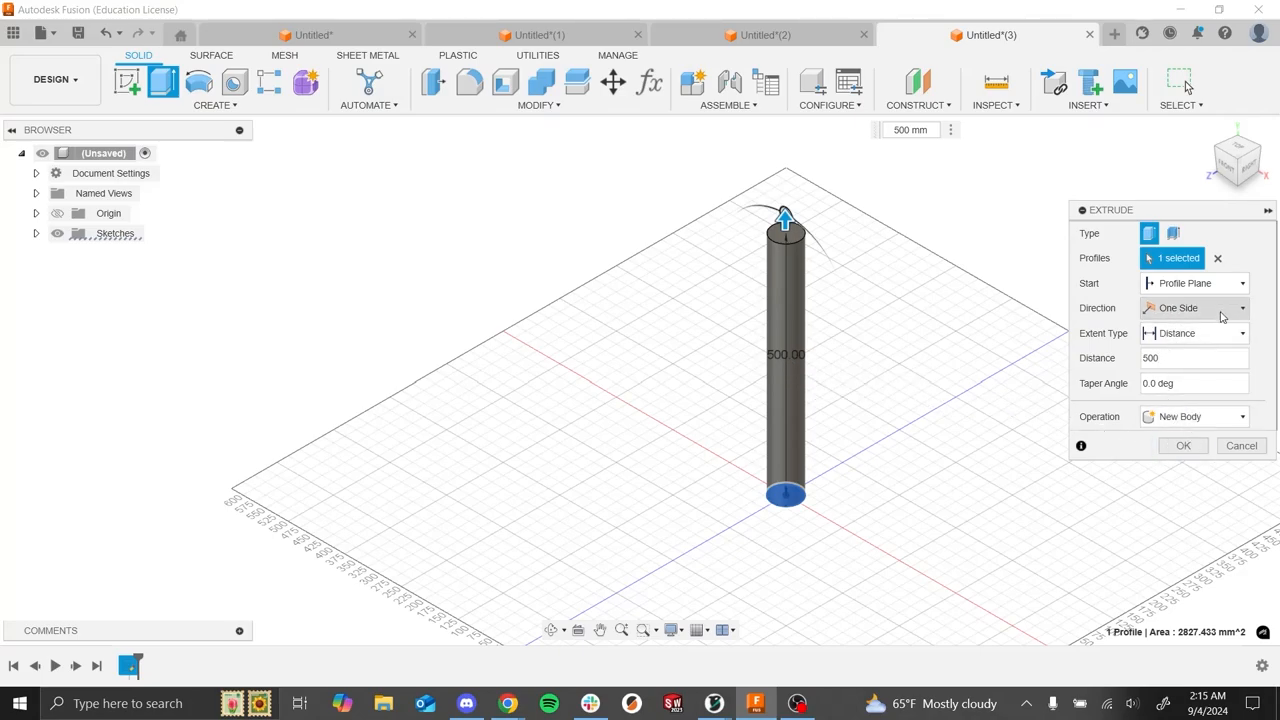
left_click(1183, 446)
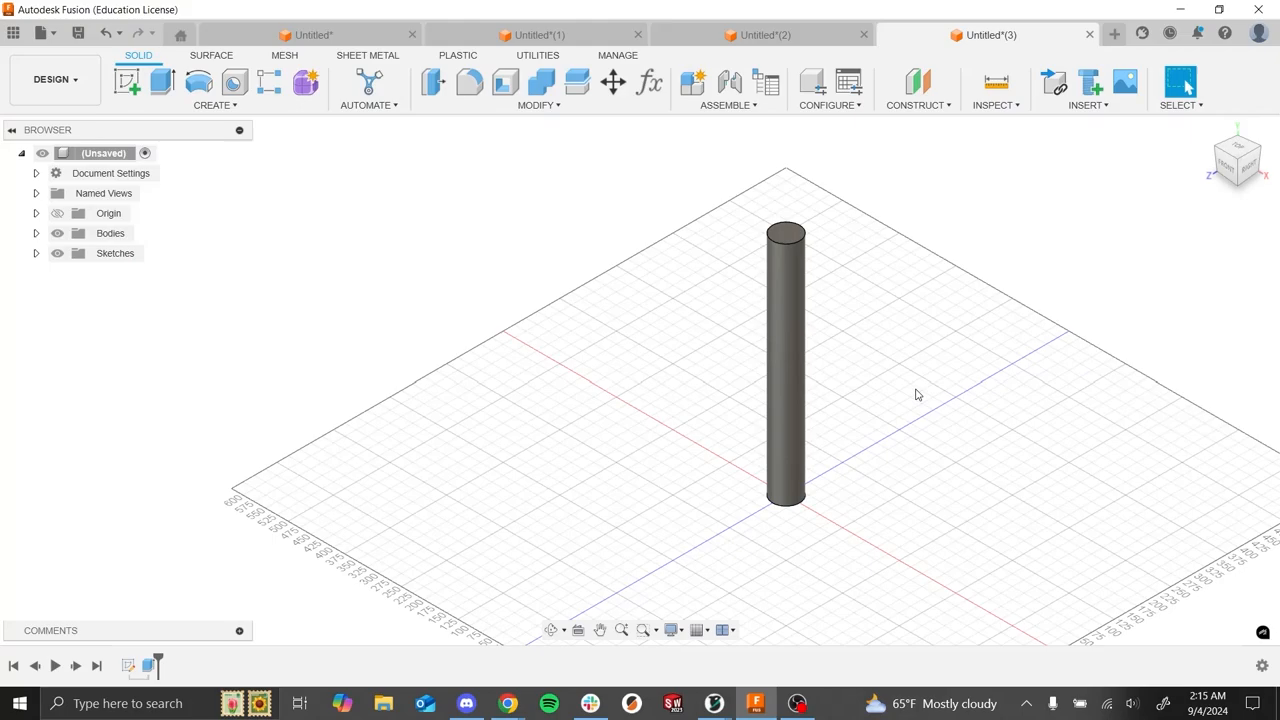
- Start a new sketch on the top circular face of the hammer handle
scroll(680, 374, "down", 2)
scroll(748, 347, "up", 5)
scroll(684, 338, "down", 3)
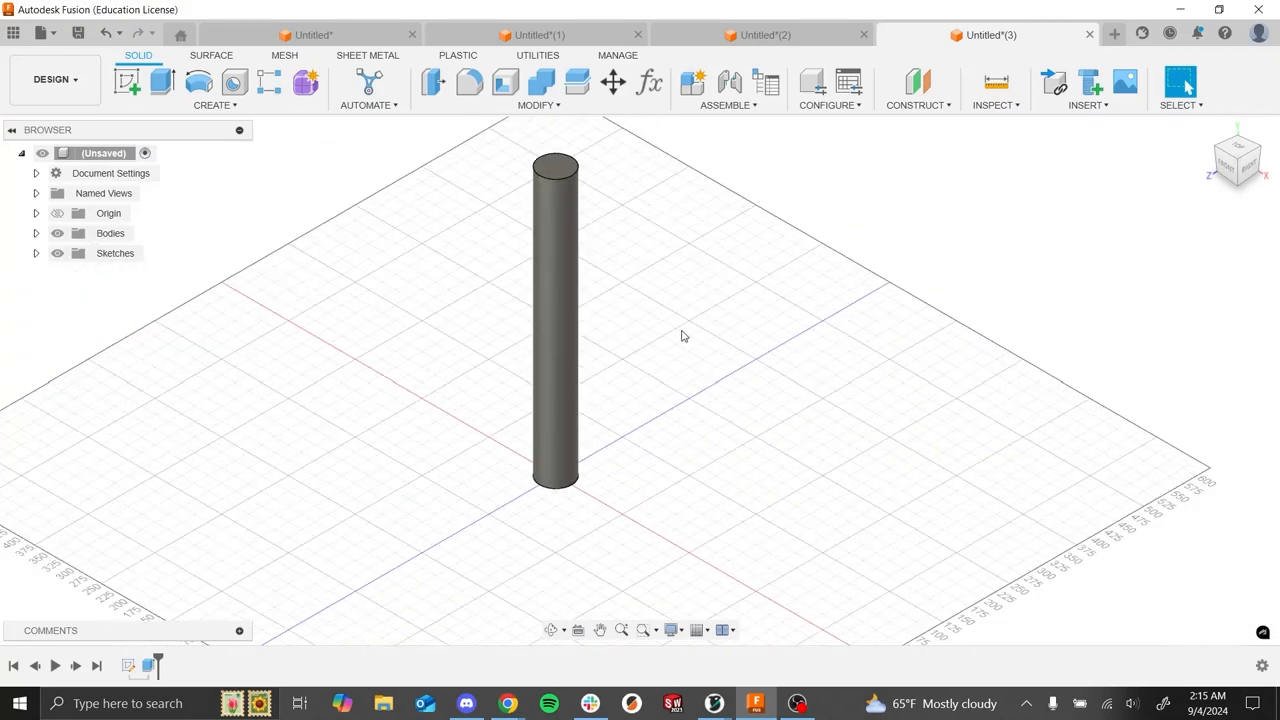
scroll(559, 240, "down", 3)
scroll(405, 168, "up", 4)
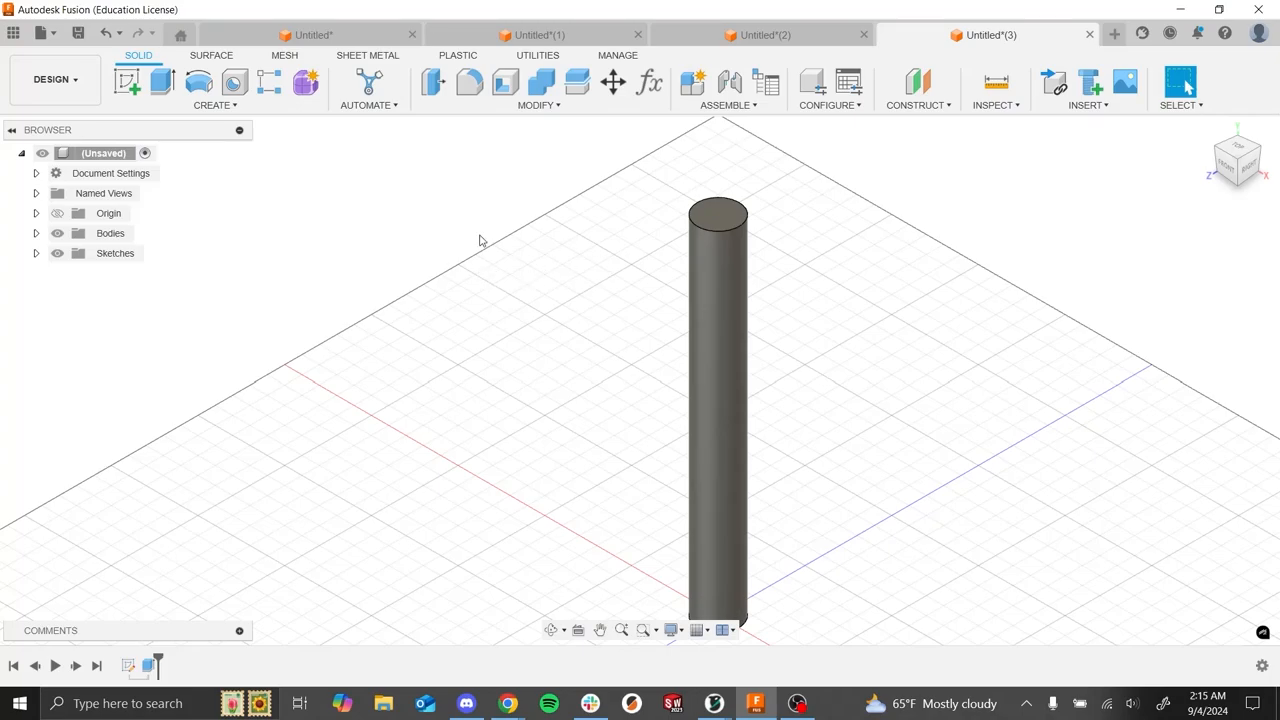
left_click(127, 81)
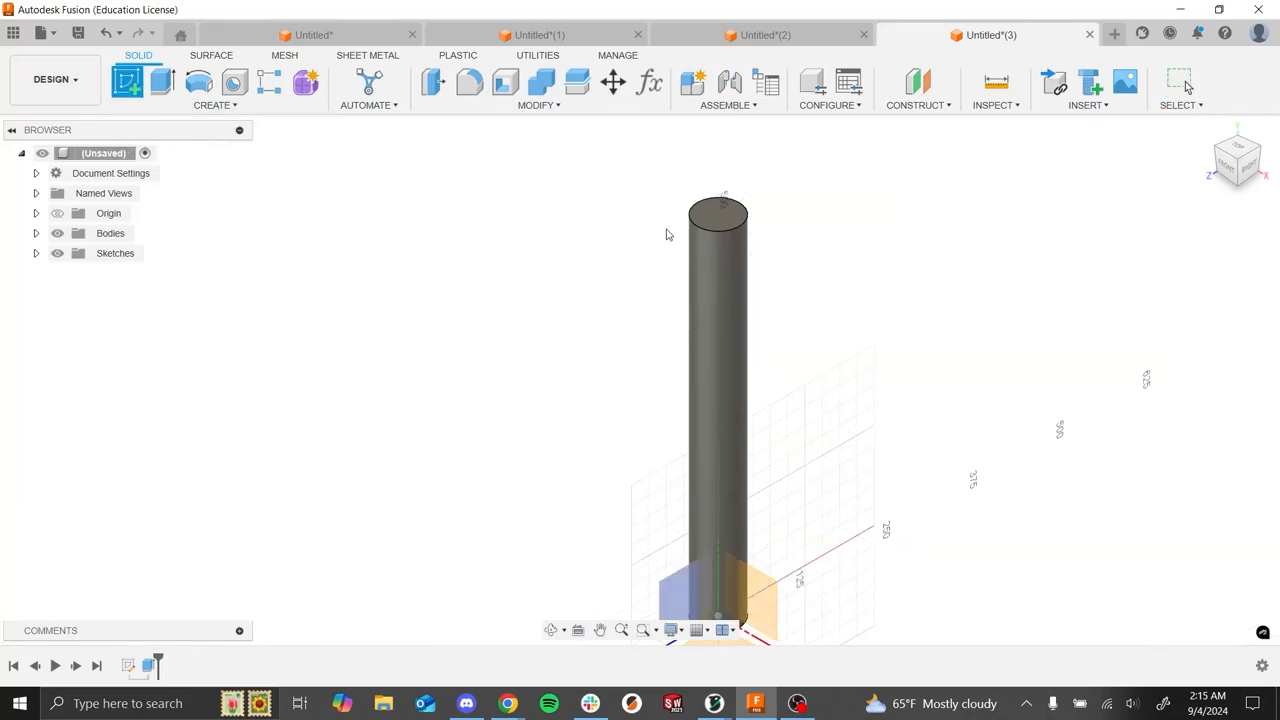
left_click(729, 219)
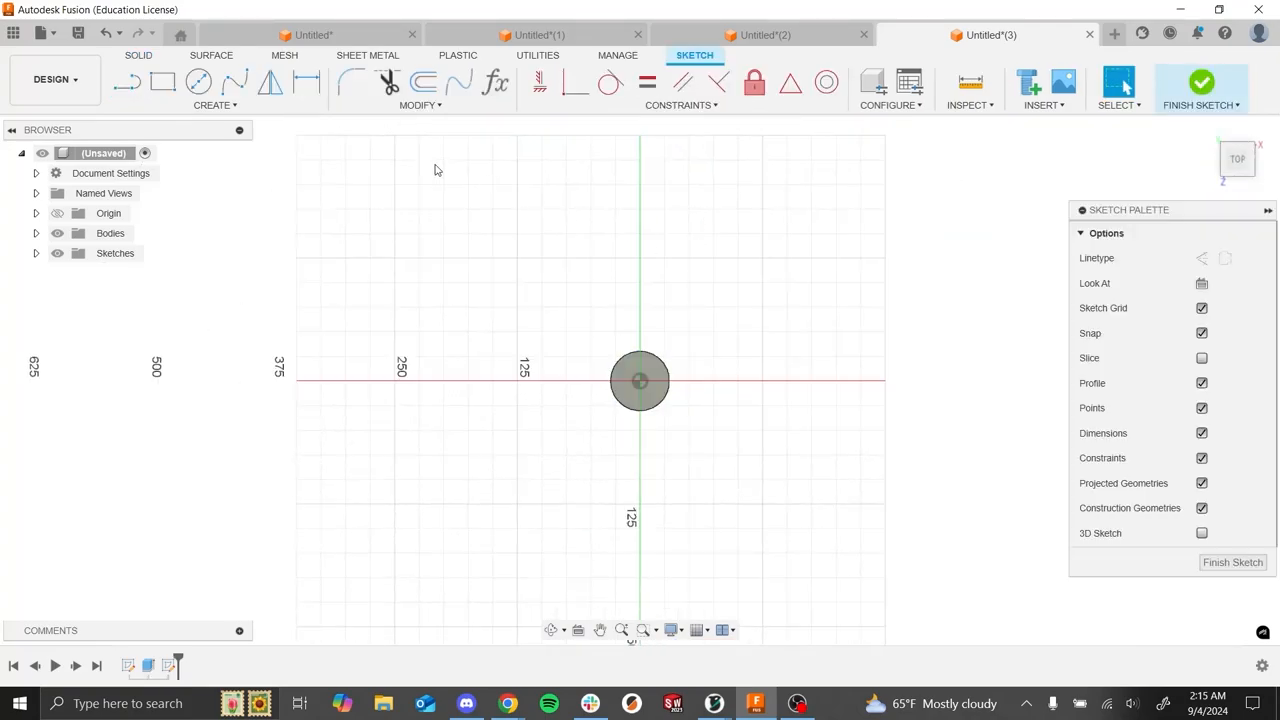
left_click(203, 110)
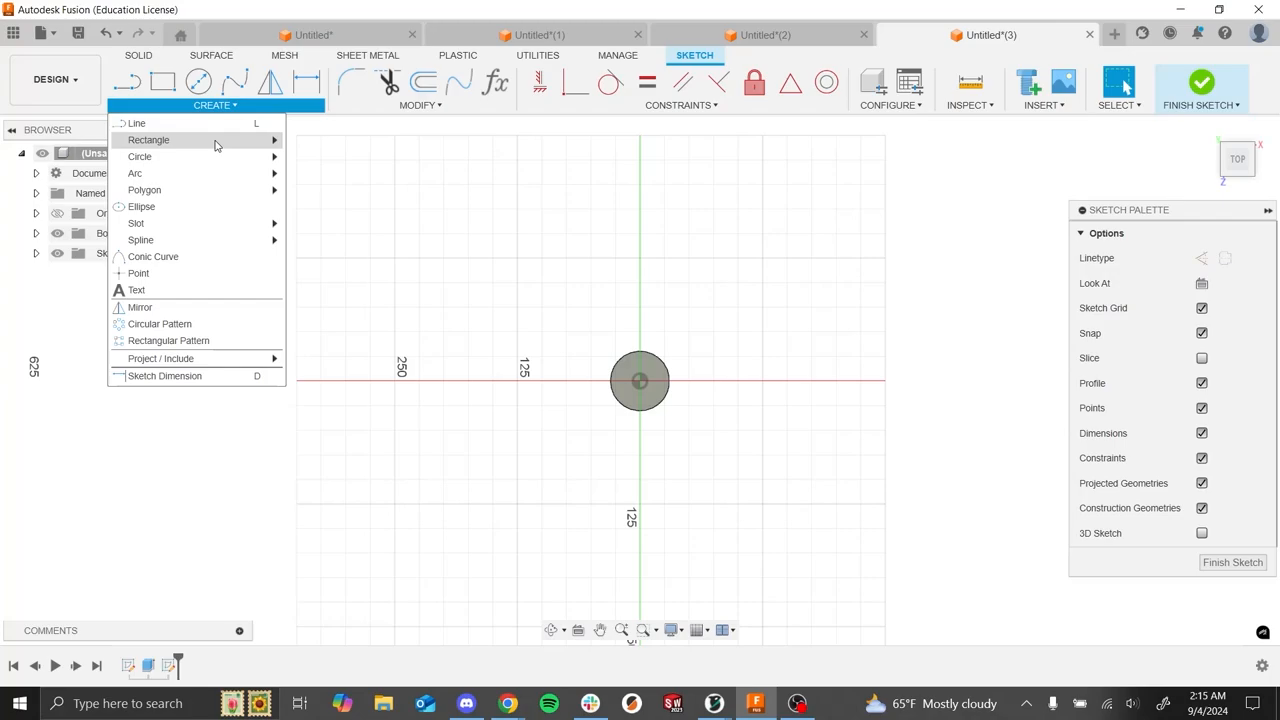
mouse_move(214, 141)
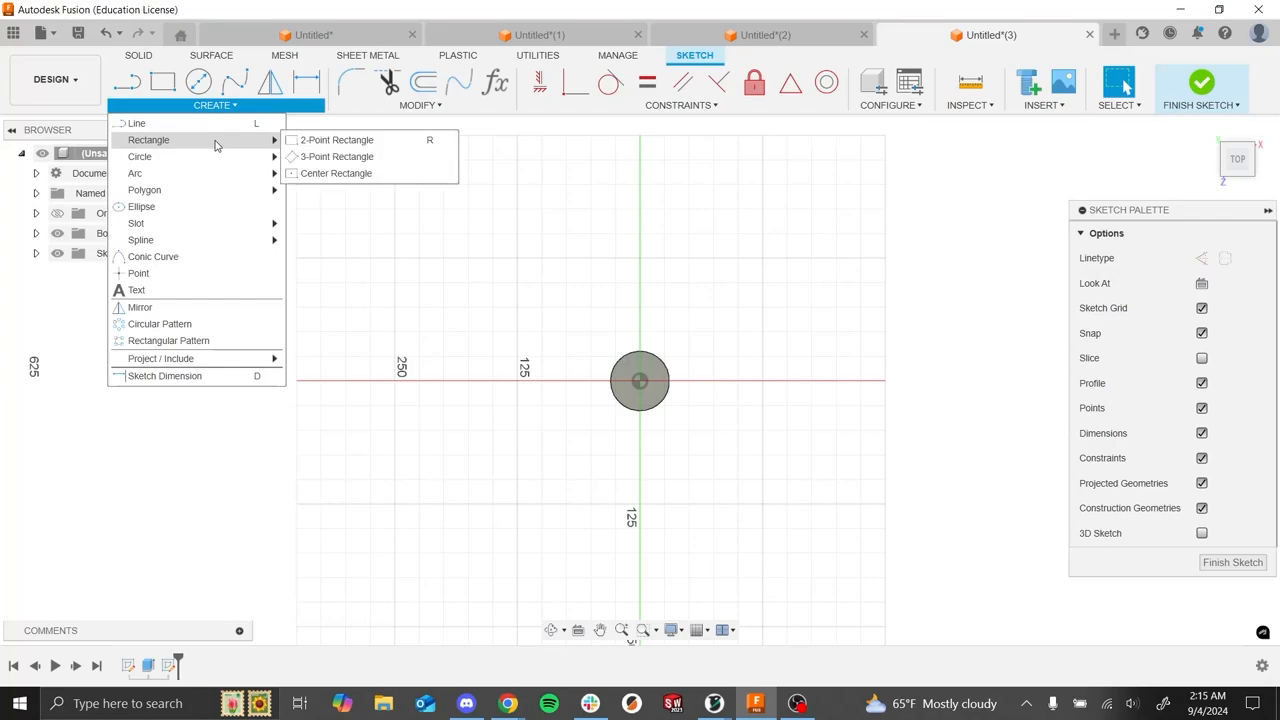
left_click(322, 175)
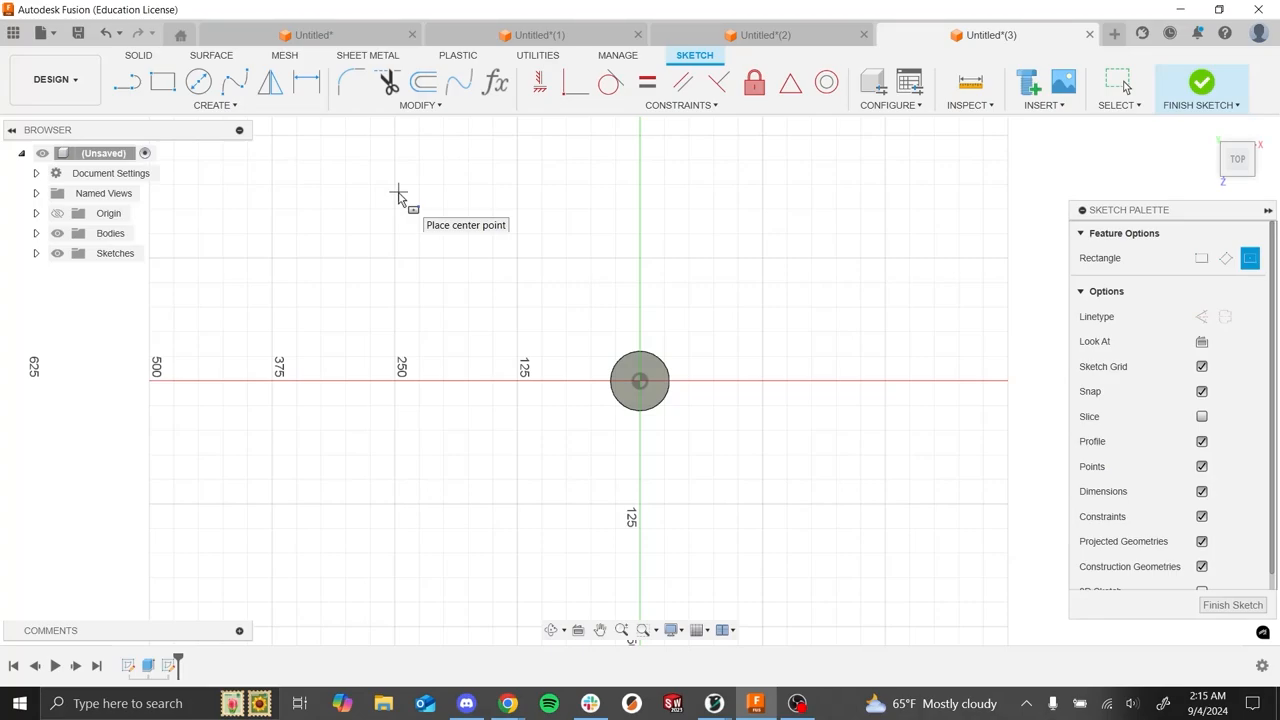
left_click(636, 381)
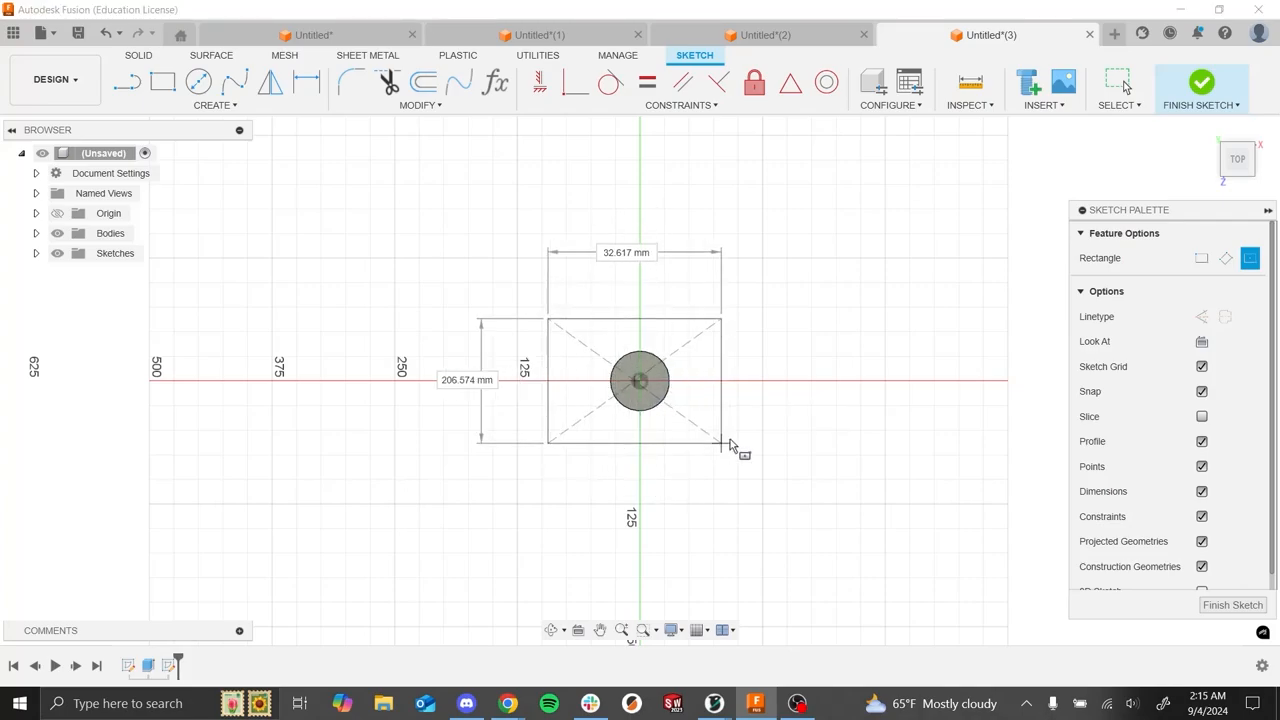
key("Escape")
- Sketch a center rectangle about 450 mm long, centred on the origin over the handle's top face
left_click(162, 82)
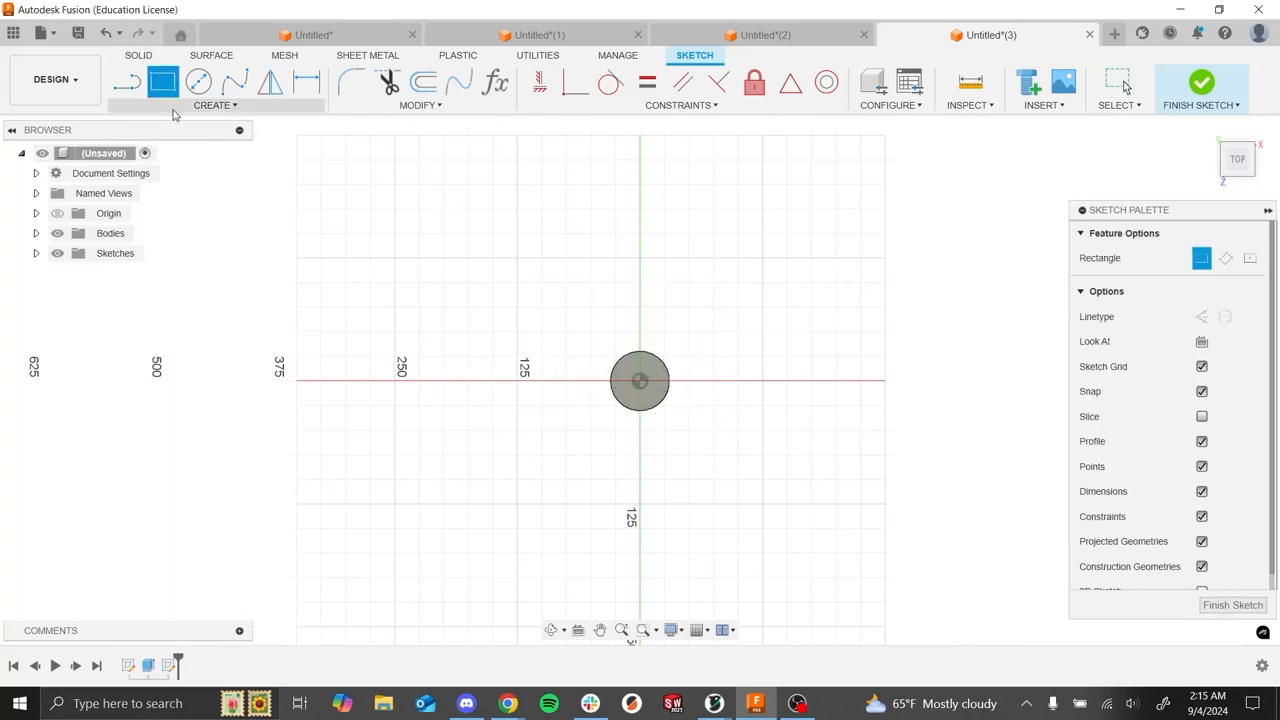
left_click(178, 105)
mouse_move(178, 143)
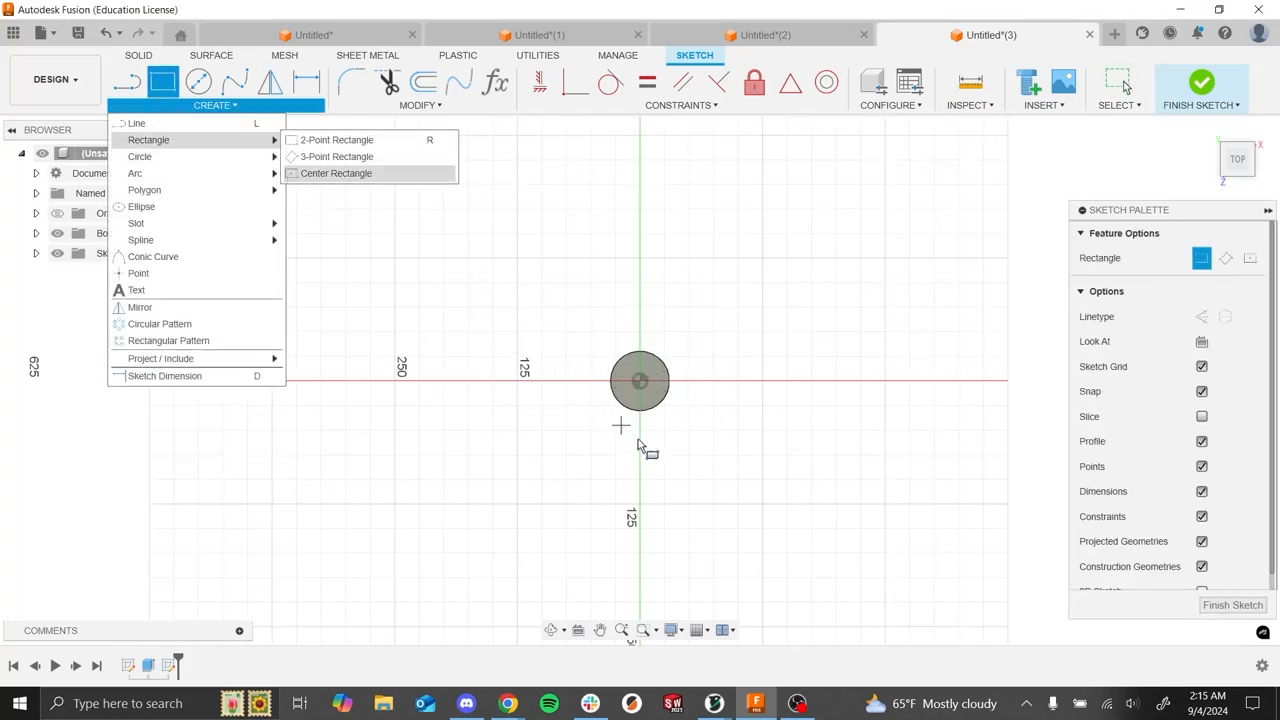
left_click(330, 173)
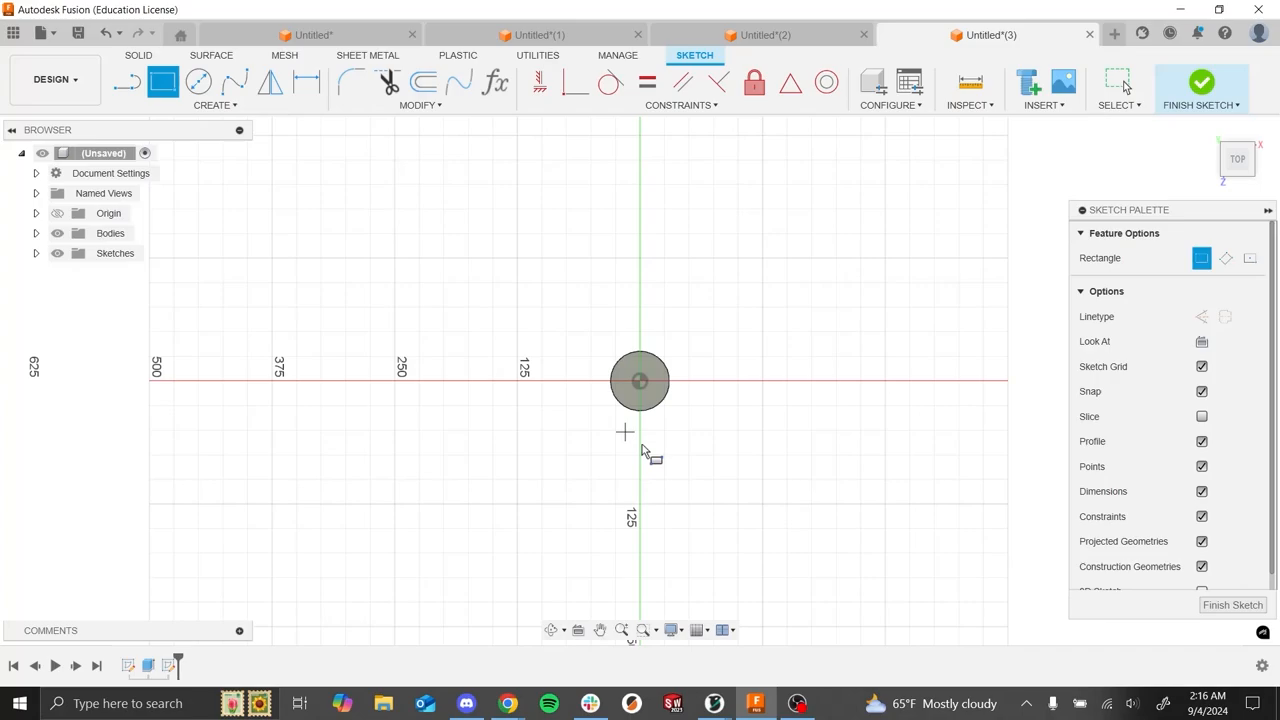
left_click(640, 380)
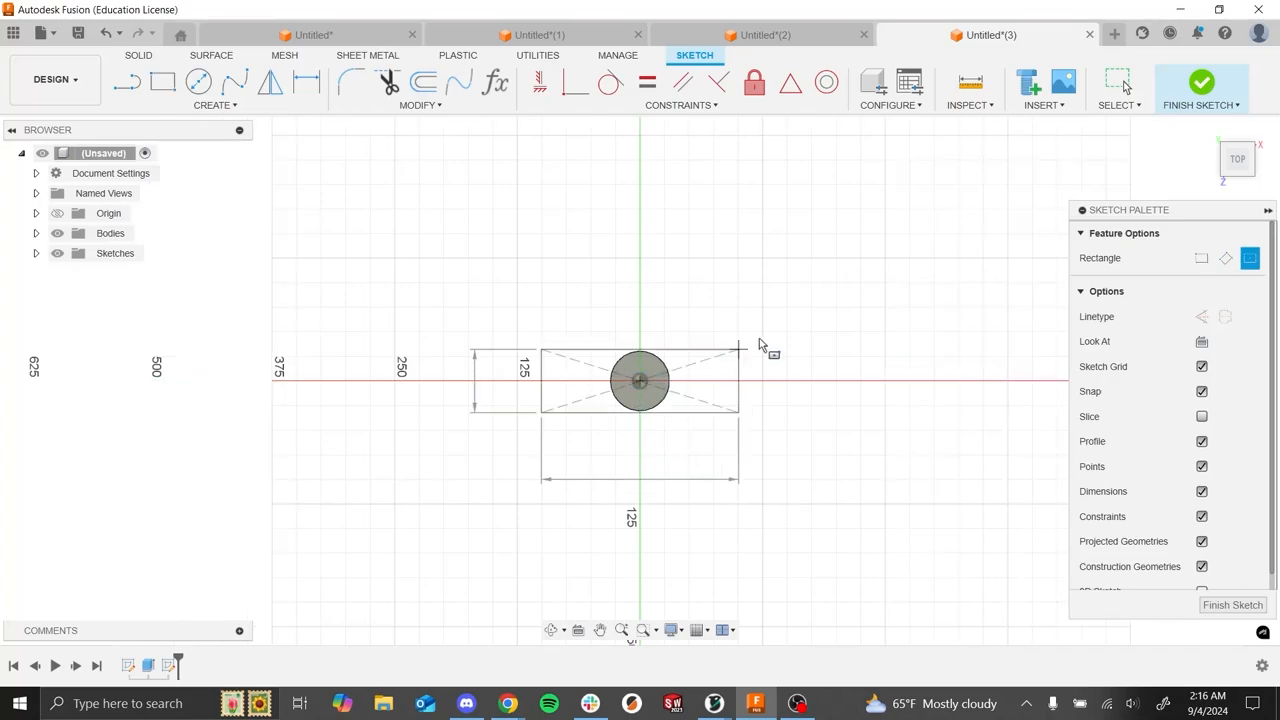
left_click(861, 283)
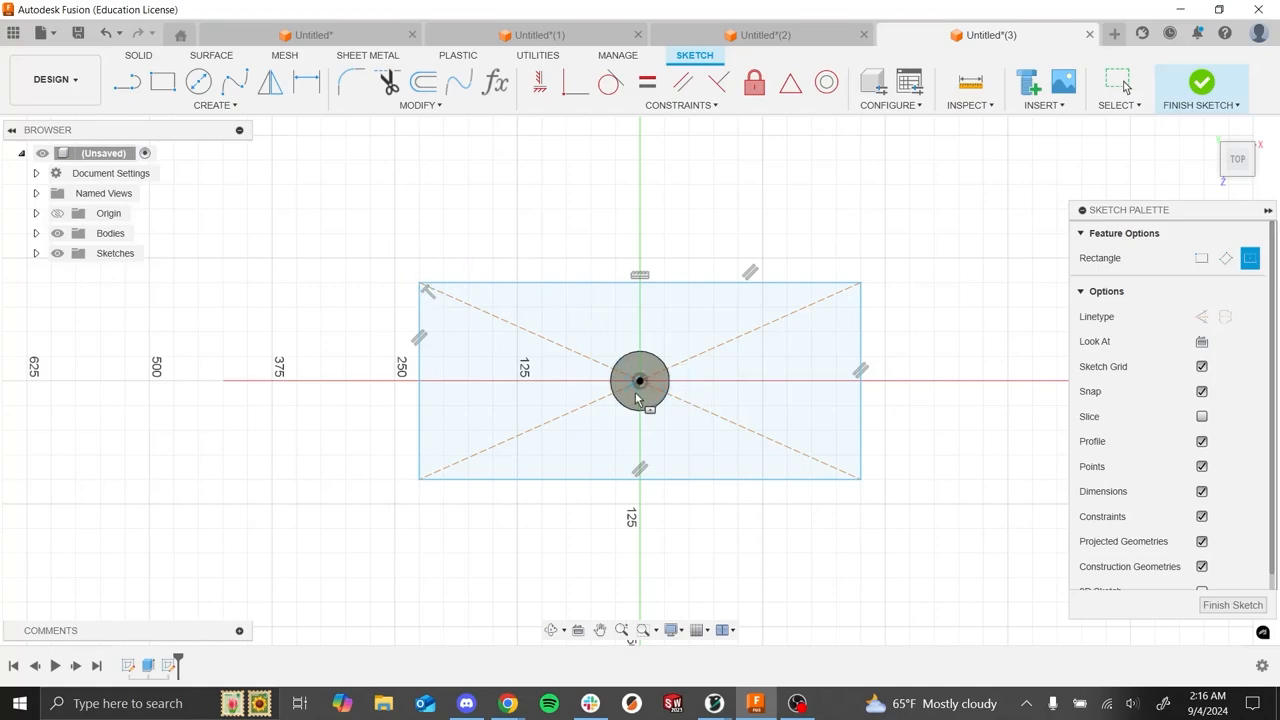
- Dimension the center rectangle as 450 mm long and 150 mm wide
left_click(306, 82)
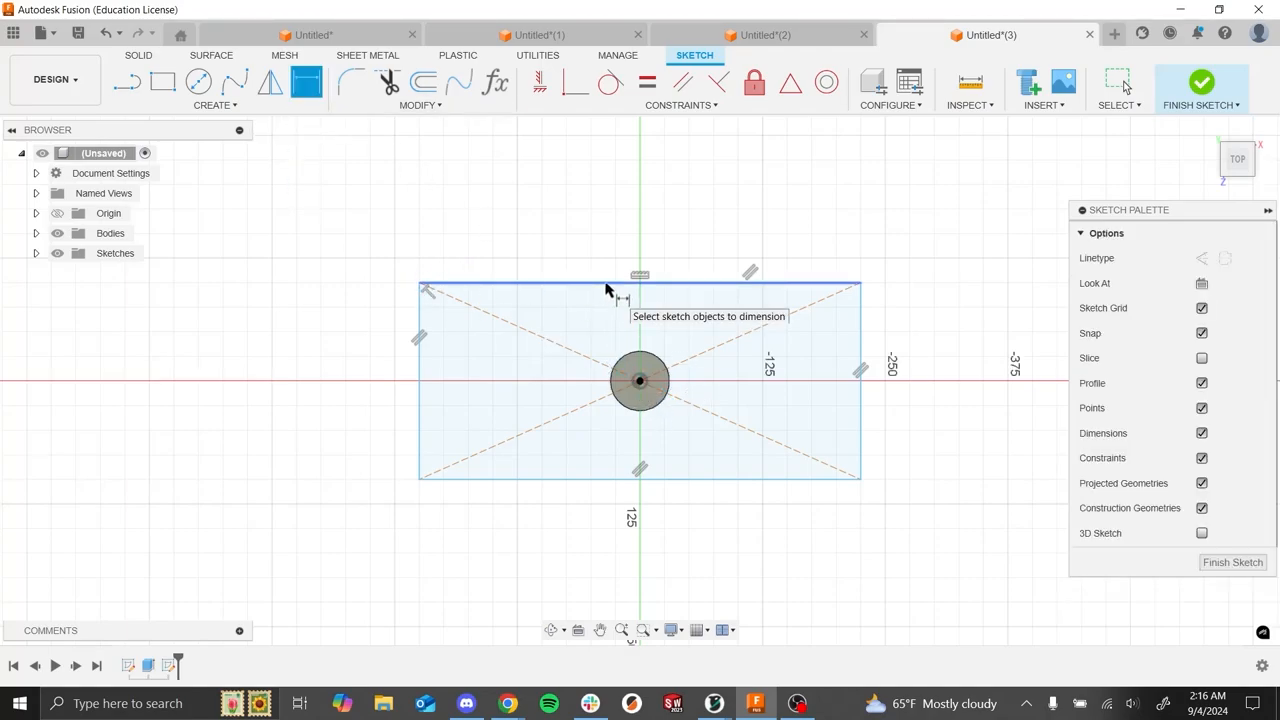
left_click(606, 284)
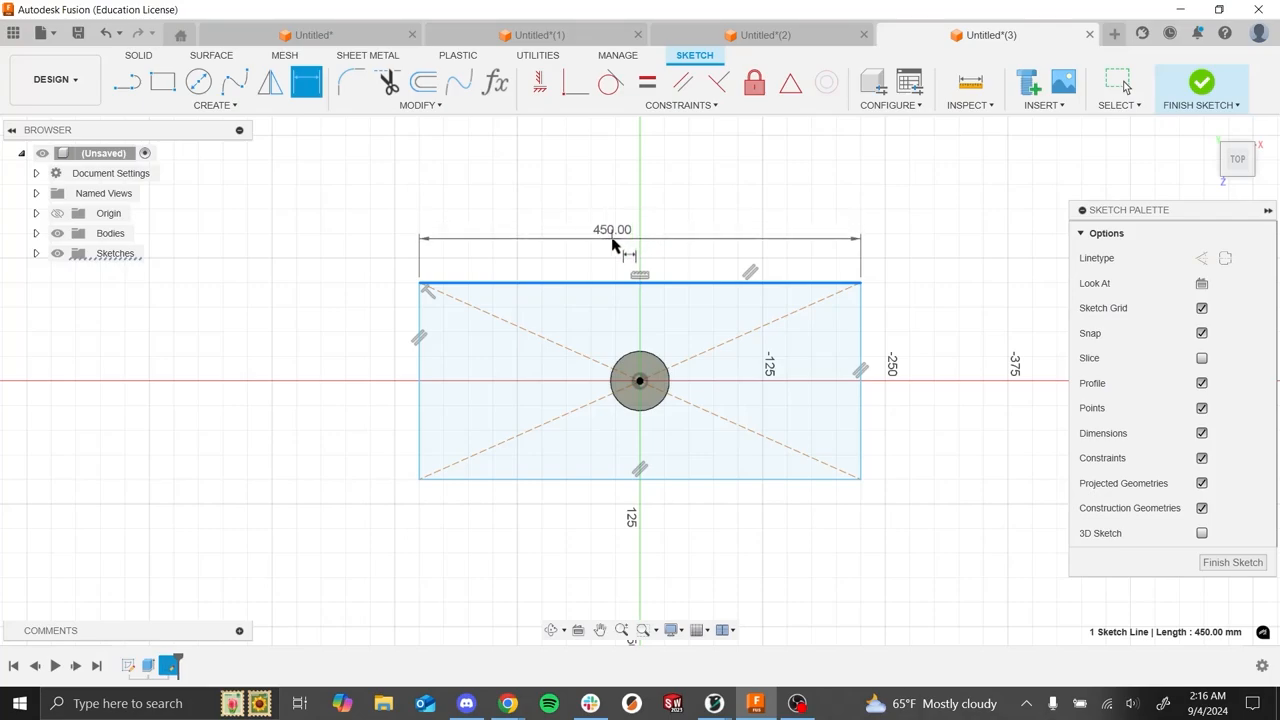
left_click(620, 244)
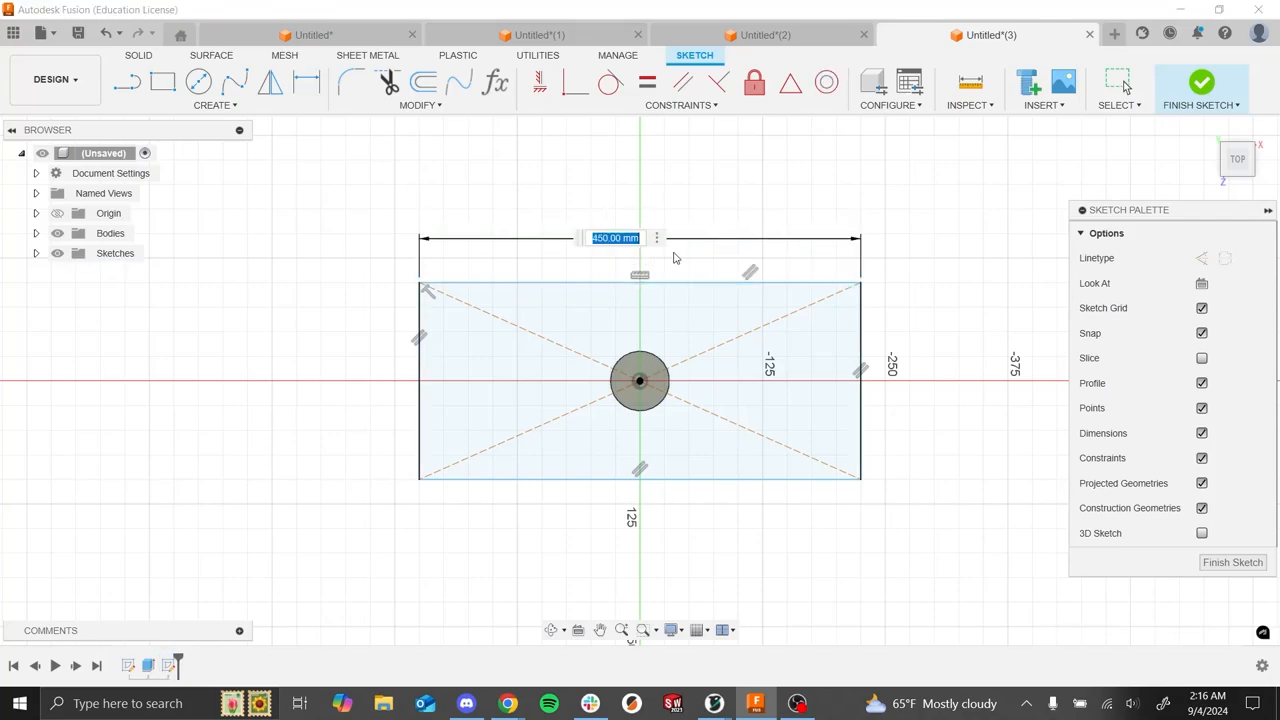
type("450")
key("Return")
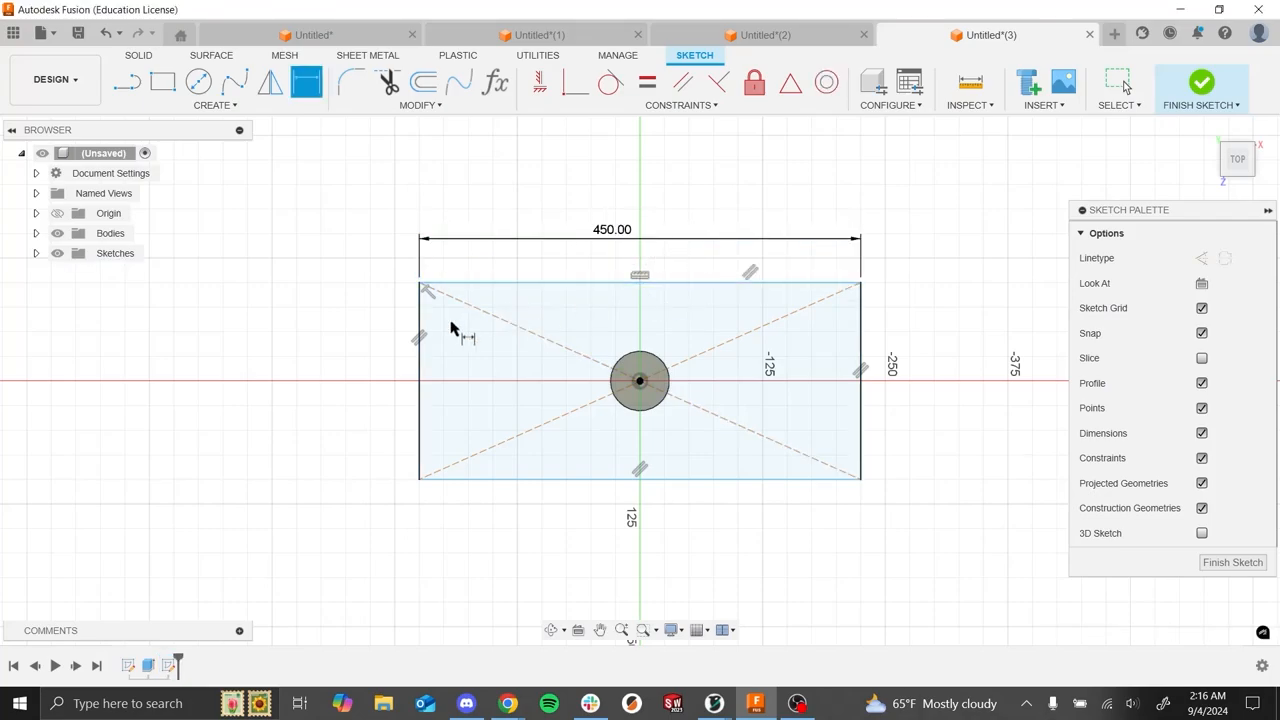
left_click(419, 372)
left_click(366, 370)
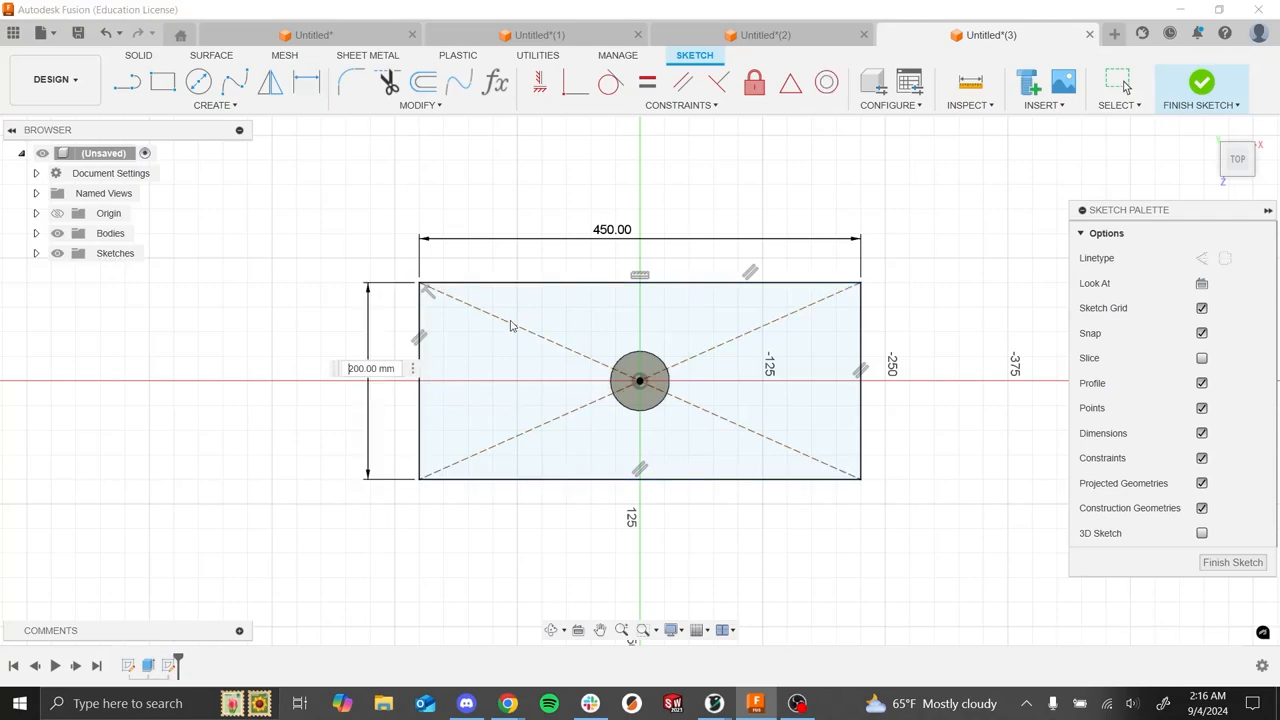
type("150")
key("Return")
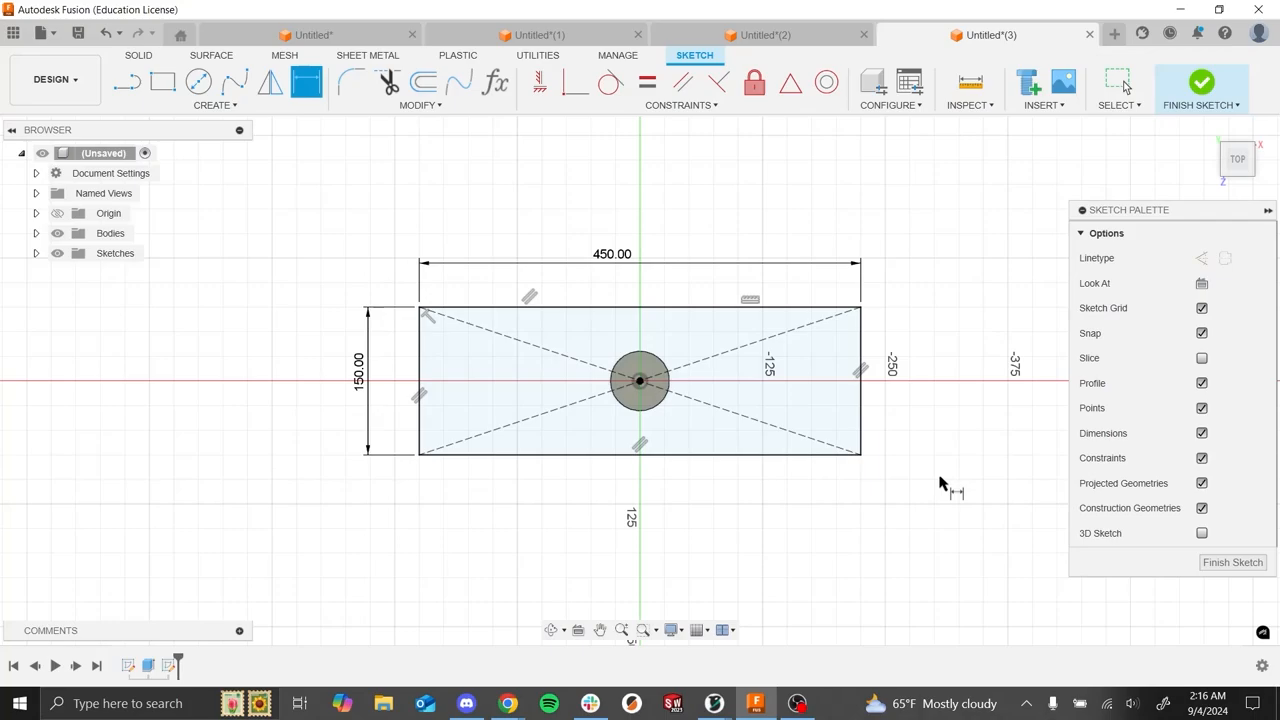
- Finish the sketch and start an extrusion using both the rectangle profile and the handle's circular profile
left_click(1201, 86)
mouse_move(968, 502)
middle_mouse_down("shift")
mouse_move(957, 446)
mouse_move(960, 458)
middle_mouse_up("shift")
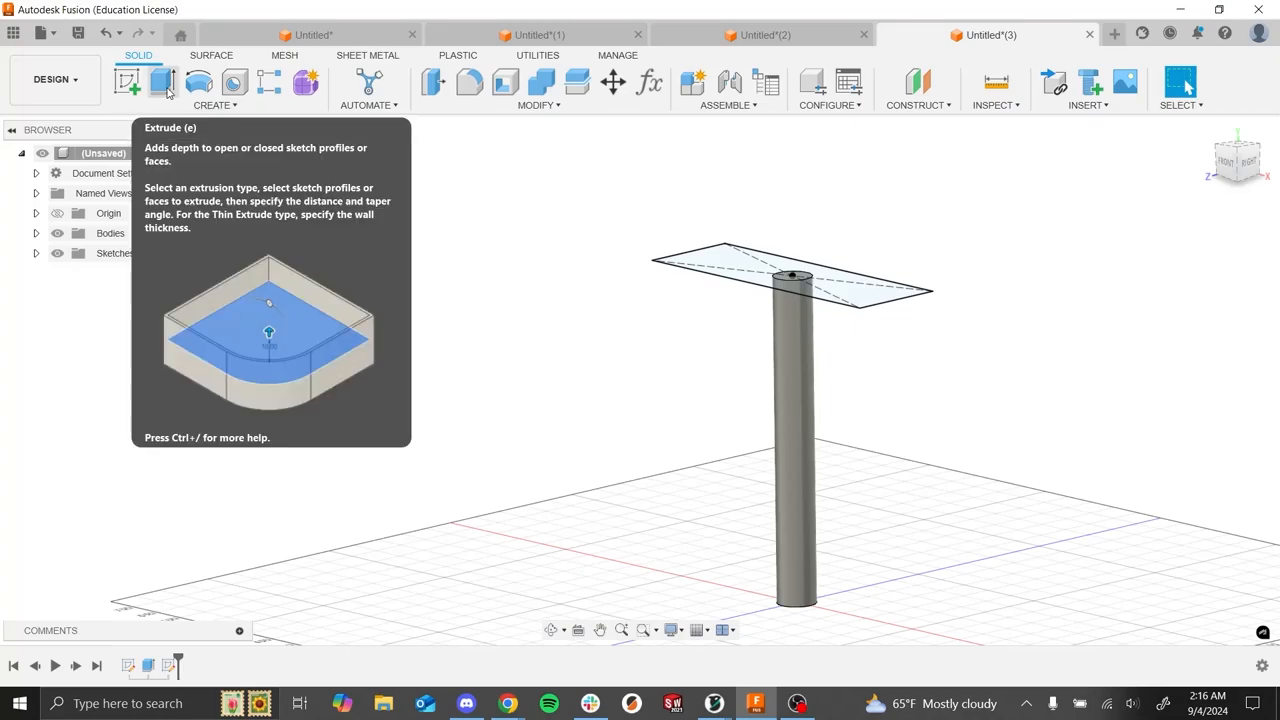
left_click(166, 88)
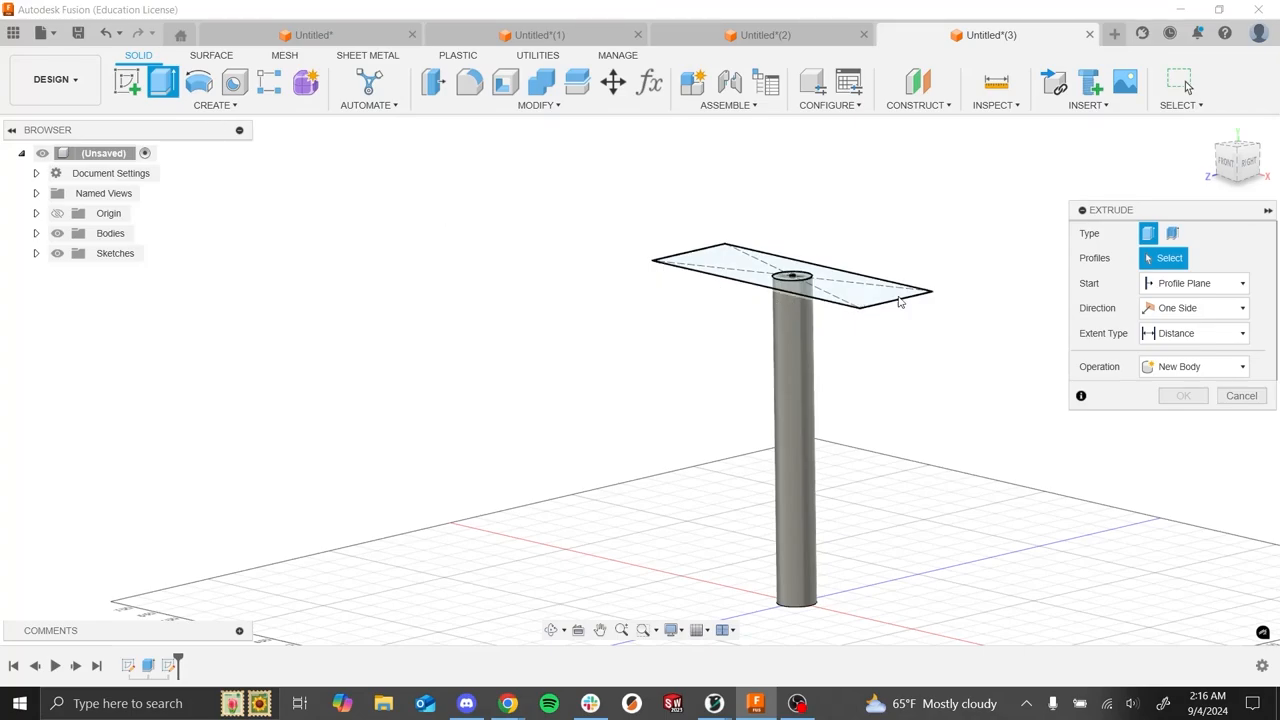
left_click(775, 278)
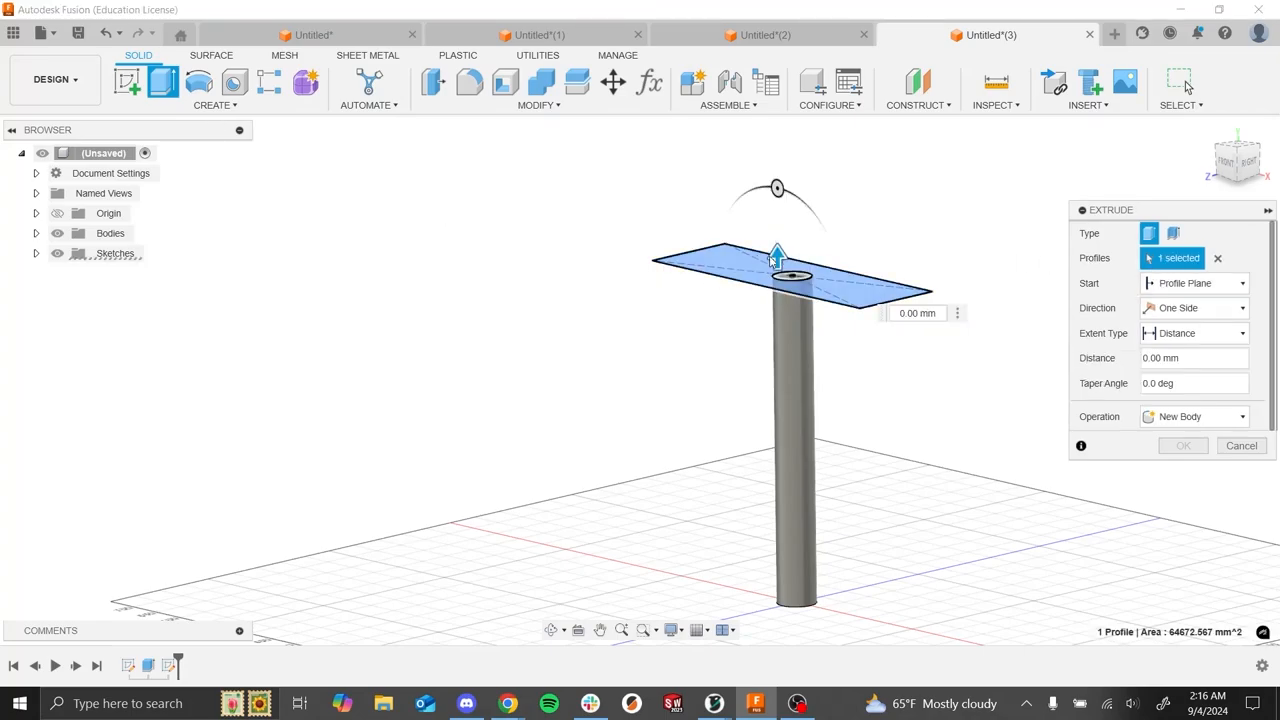
scroll(697, 281, "up", 5)
left_click(697, 281)
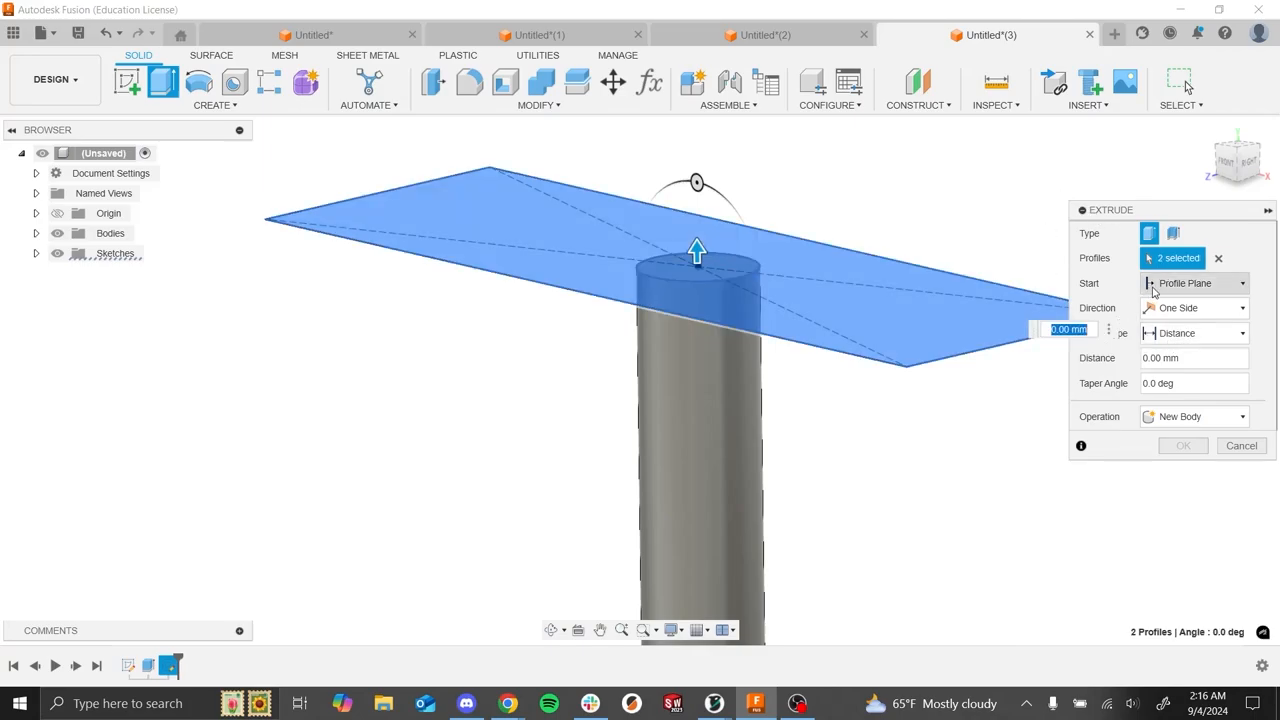
- Start the extrusion from an offset of -20 mm relative to the profile plane
left_click(1161, 288)
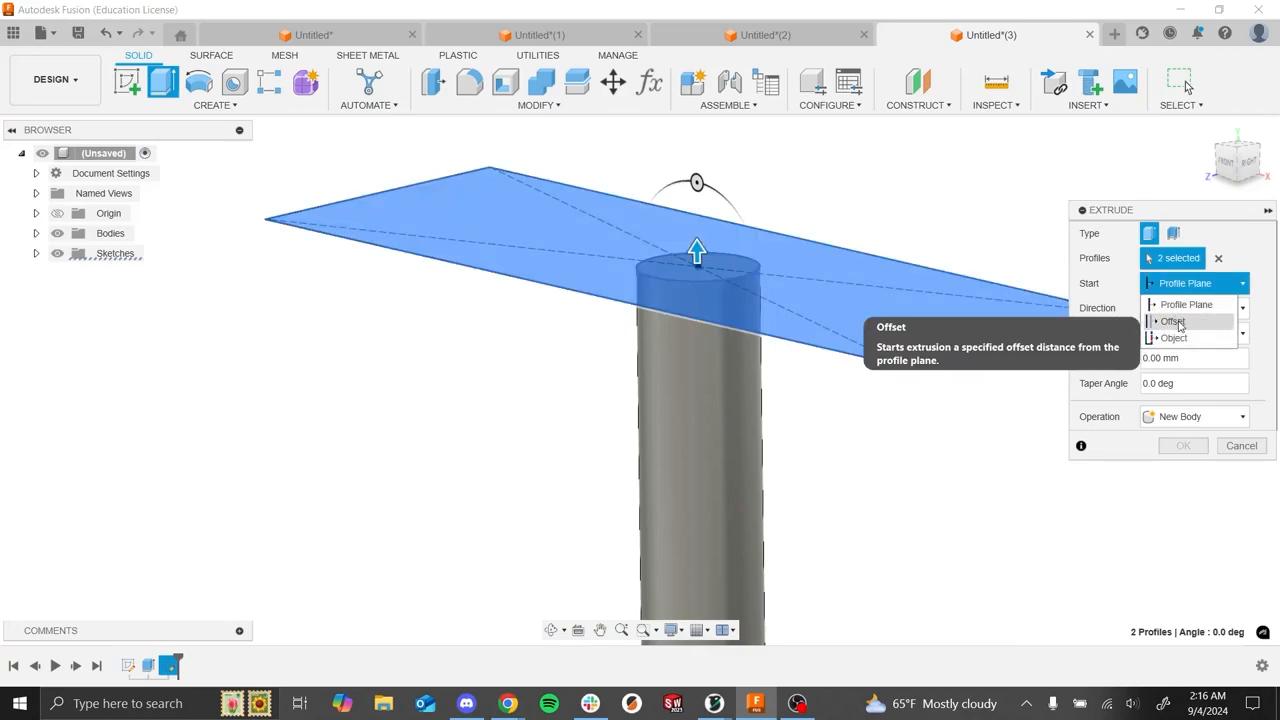
left_click(1180, 325)
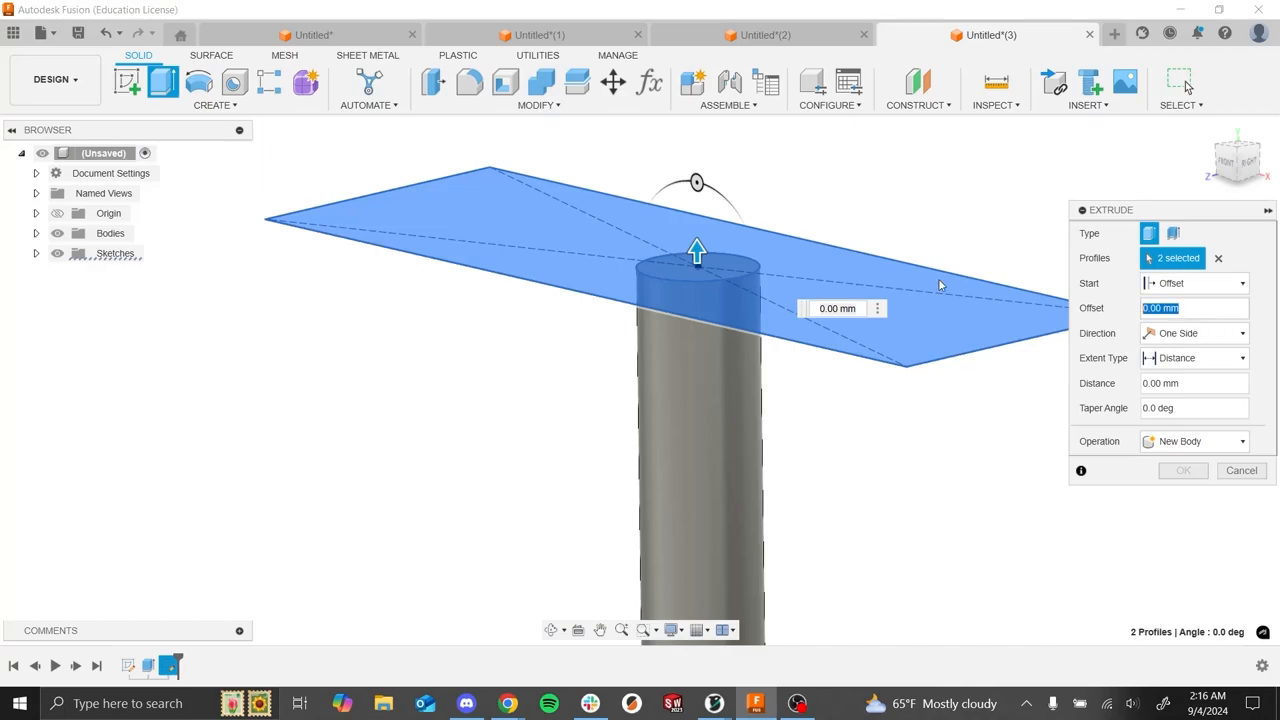
type("20")
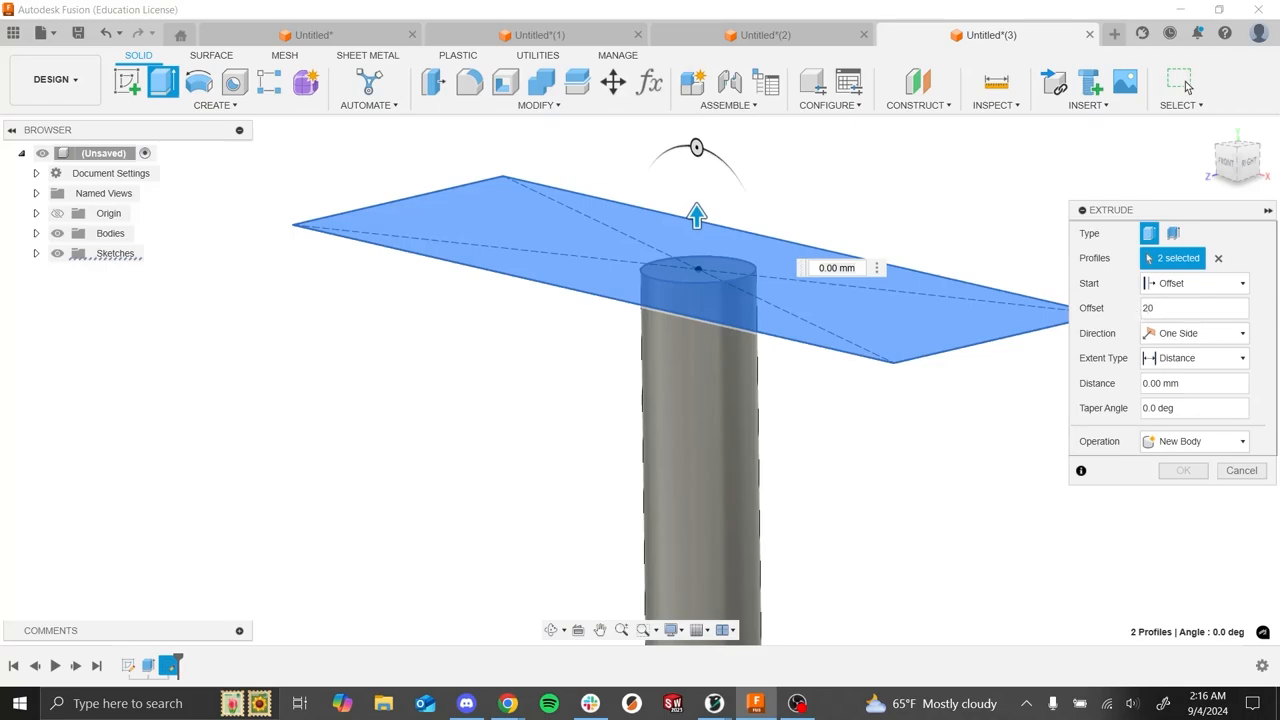
type("0")
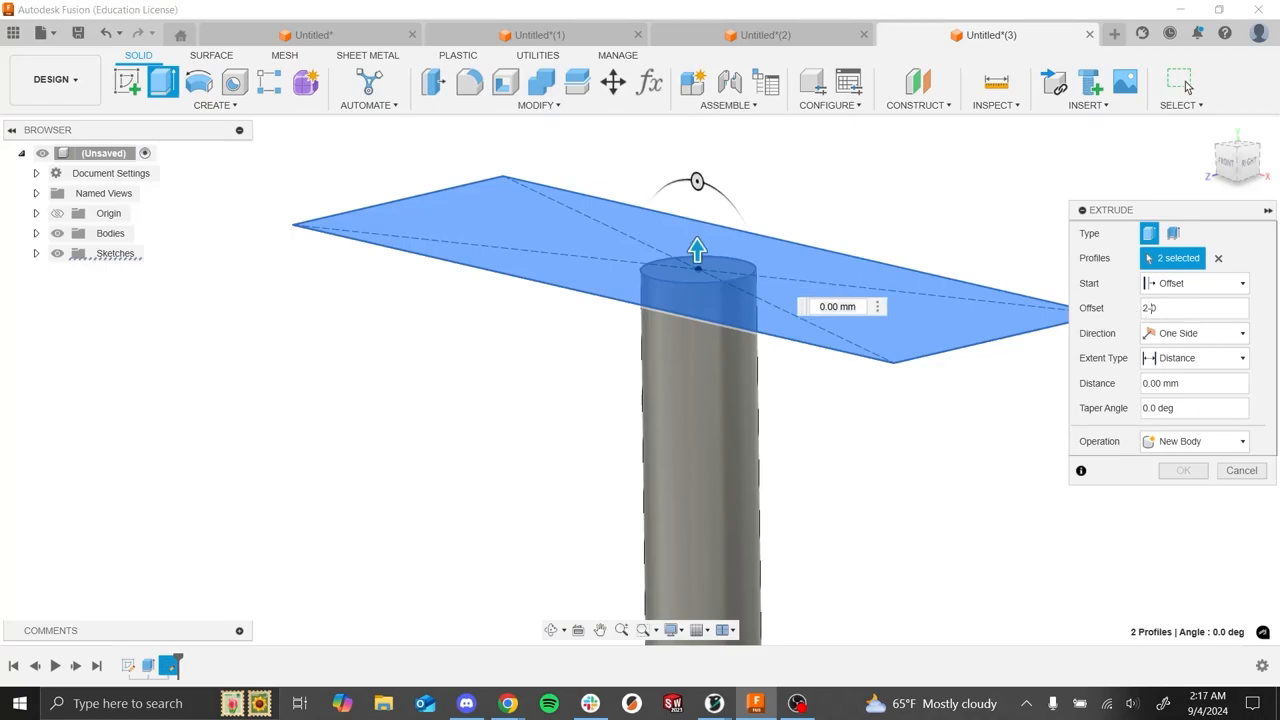
key("BackSpace")
key("Left")
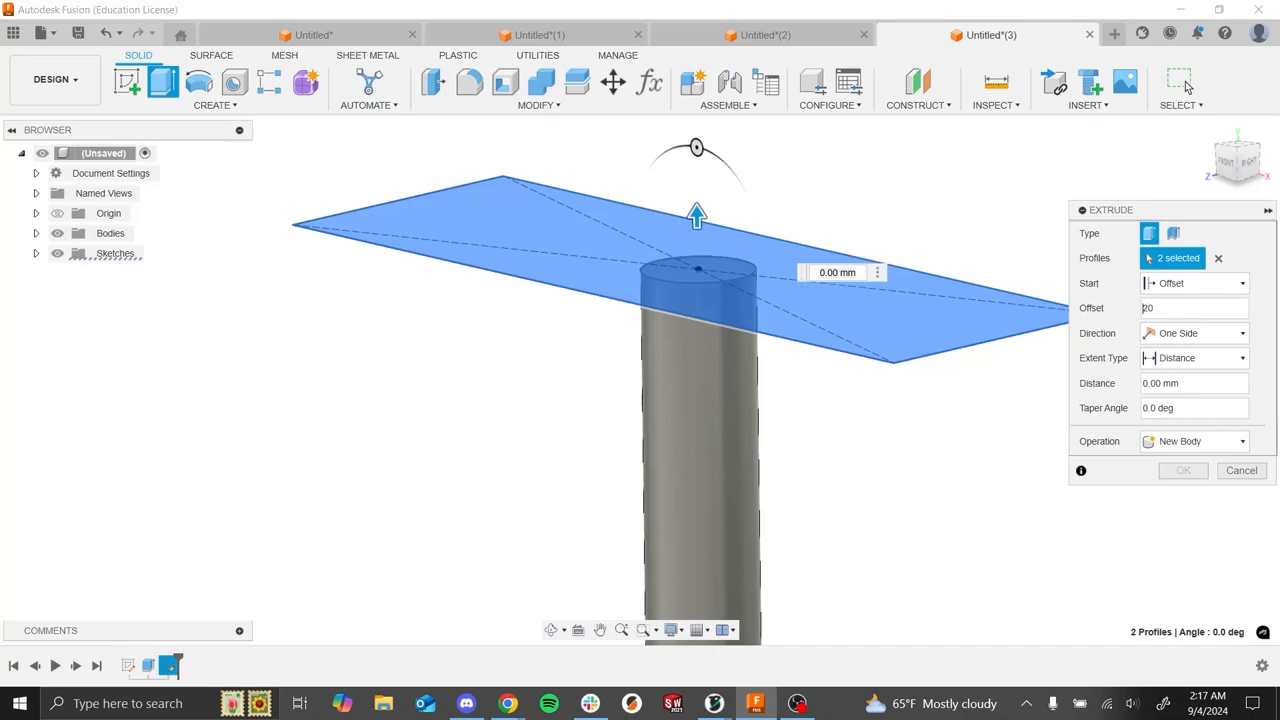
type("-")
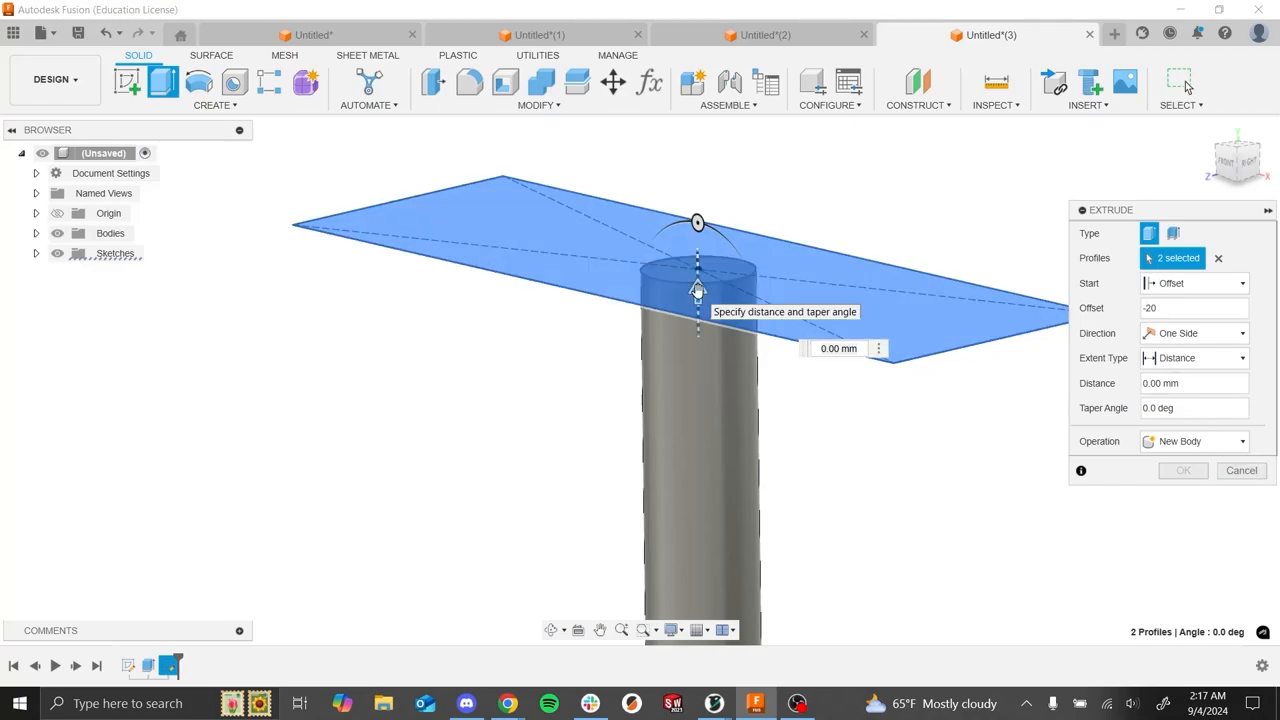
- Set the extrusion distance to -60 mm so the hammer head extends down along the handle
left_click(1165, 383)
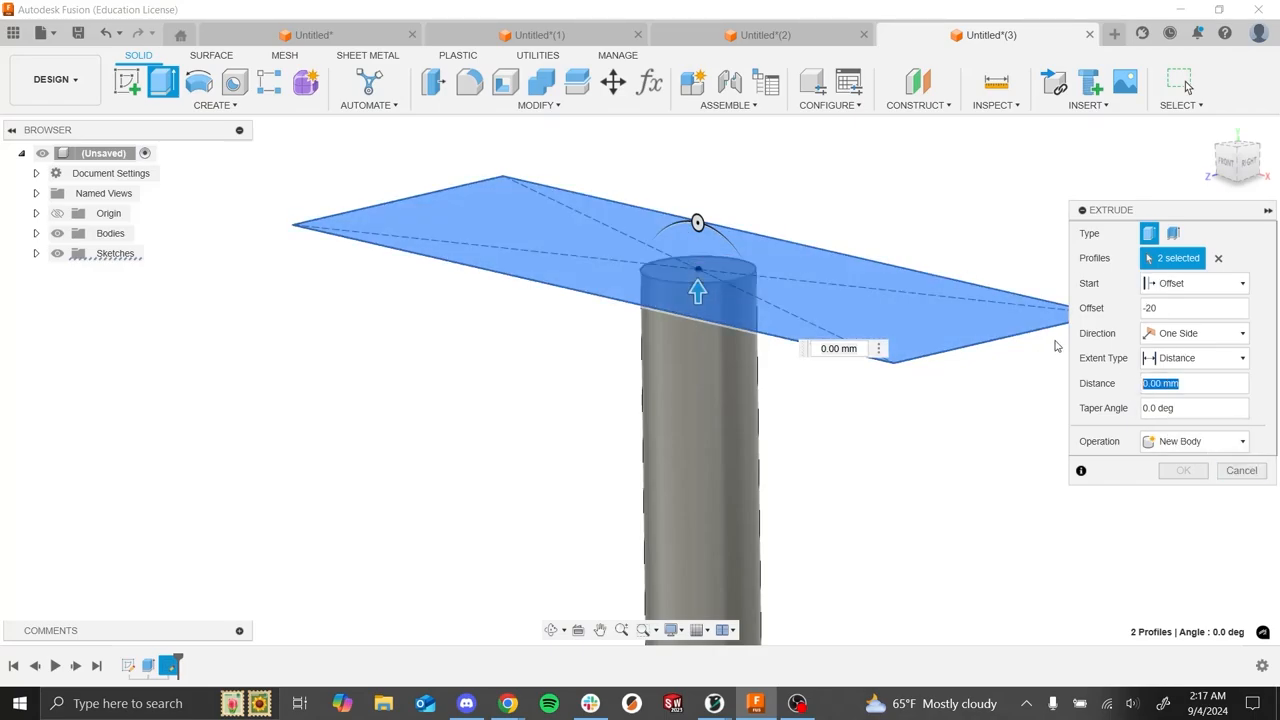
type("-")
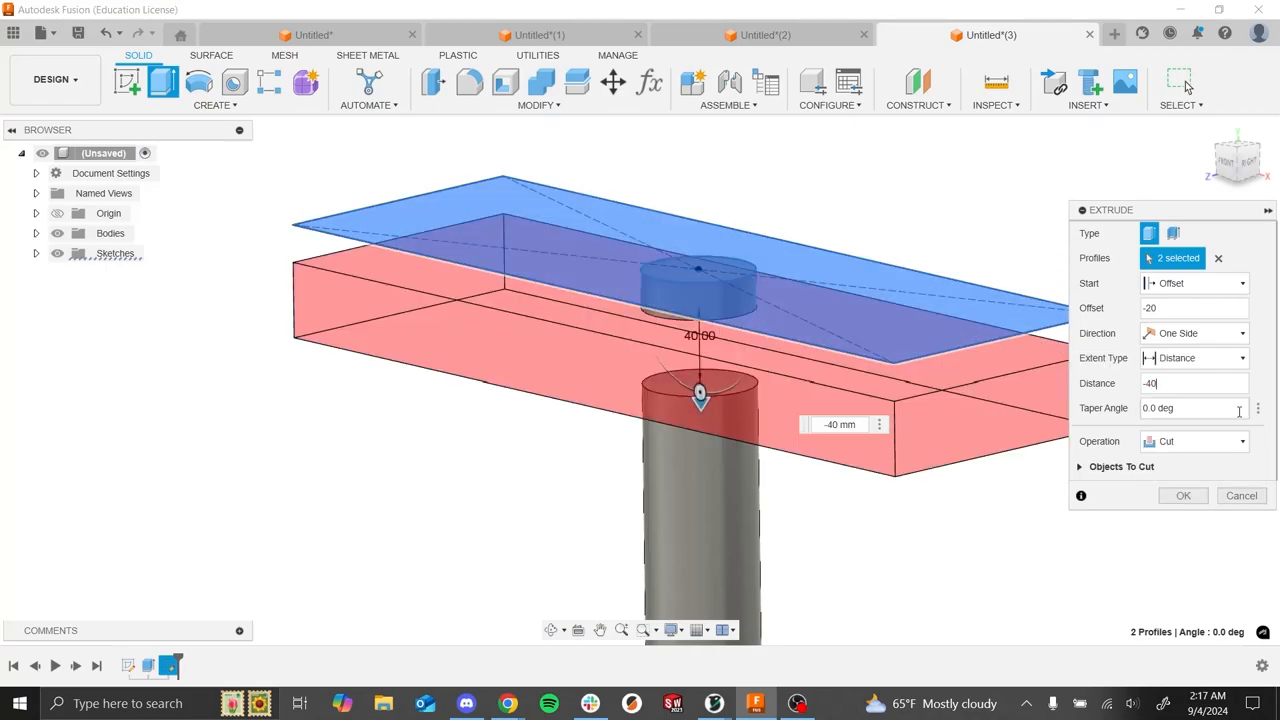
type("60")
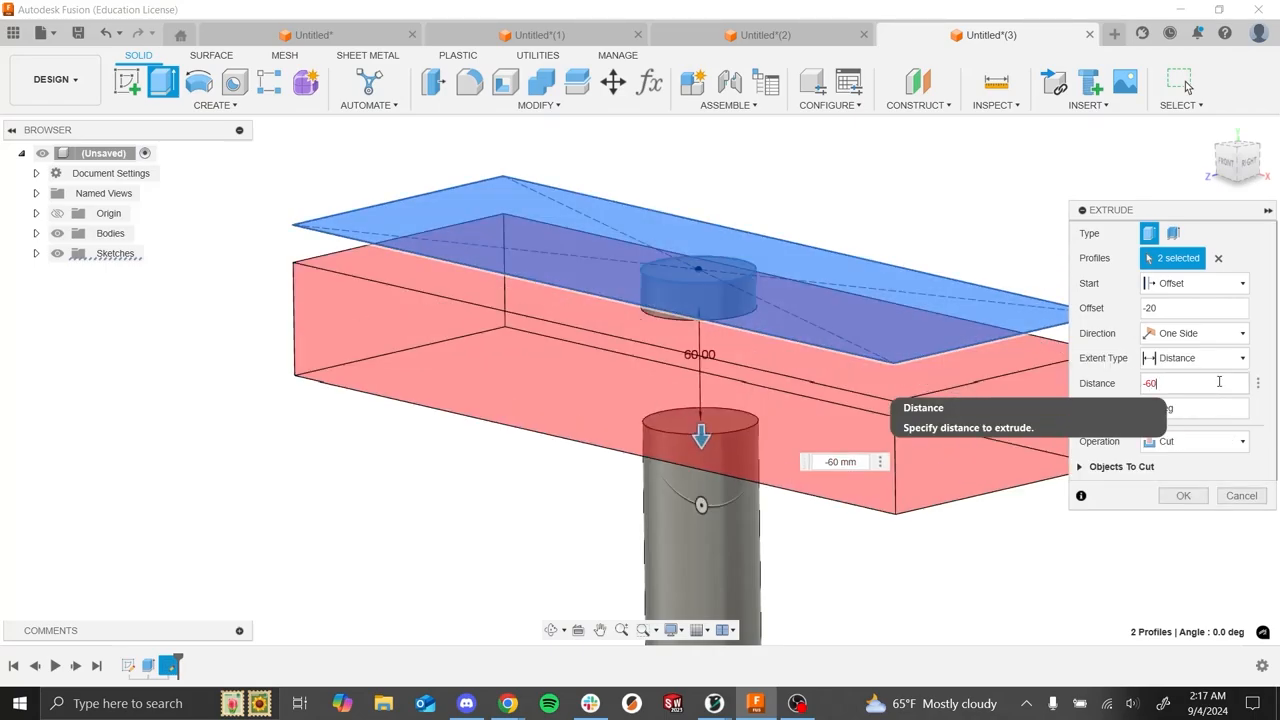
scroll(881, 426, "down", 2)
scroll(900, 460, "down", 3)
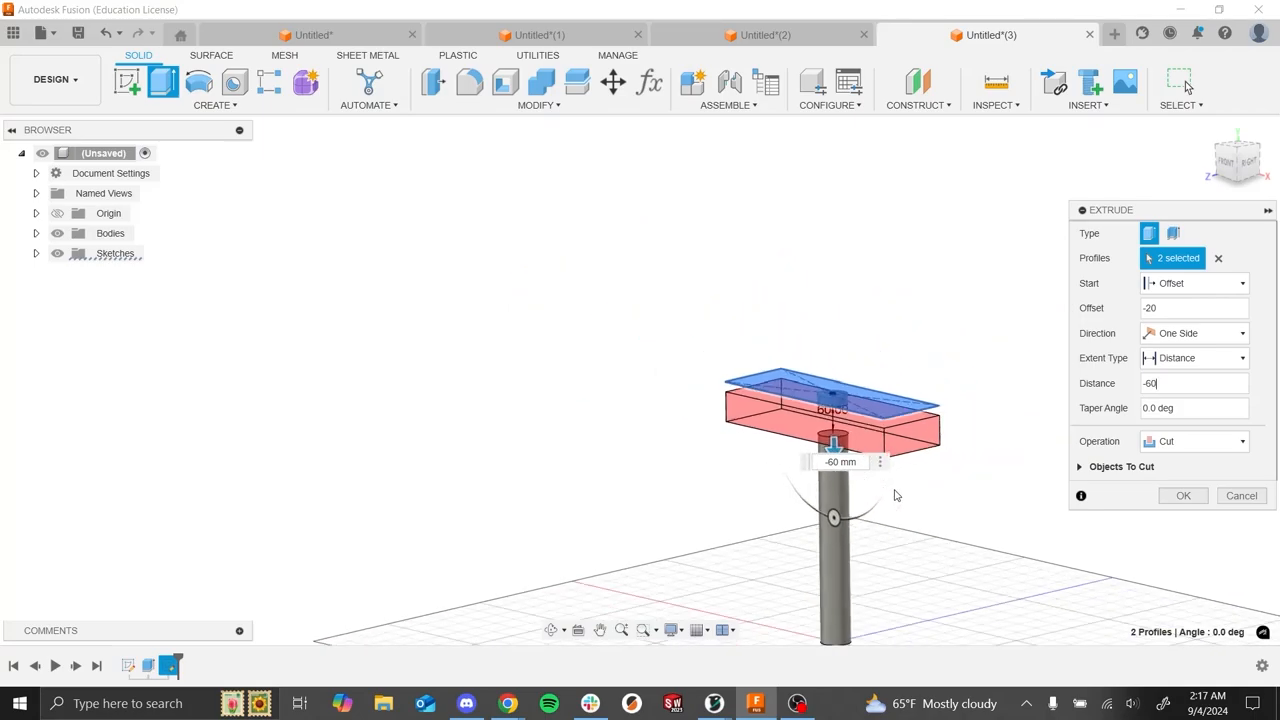
scroll(996, 530, "up", 2)
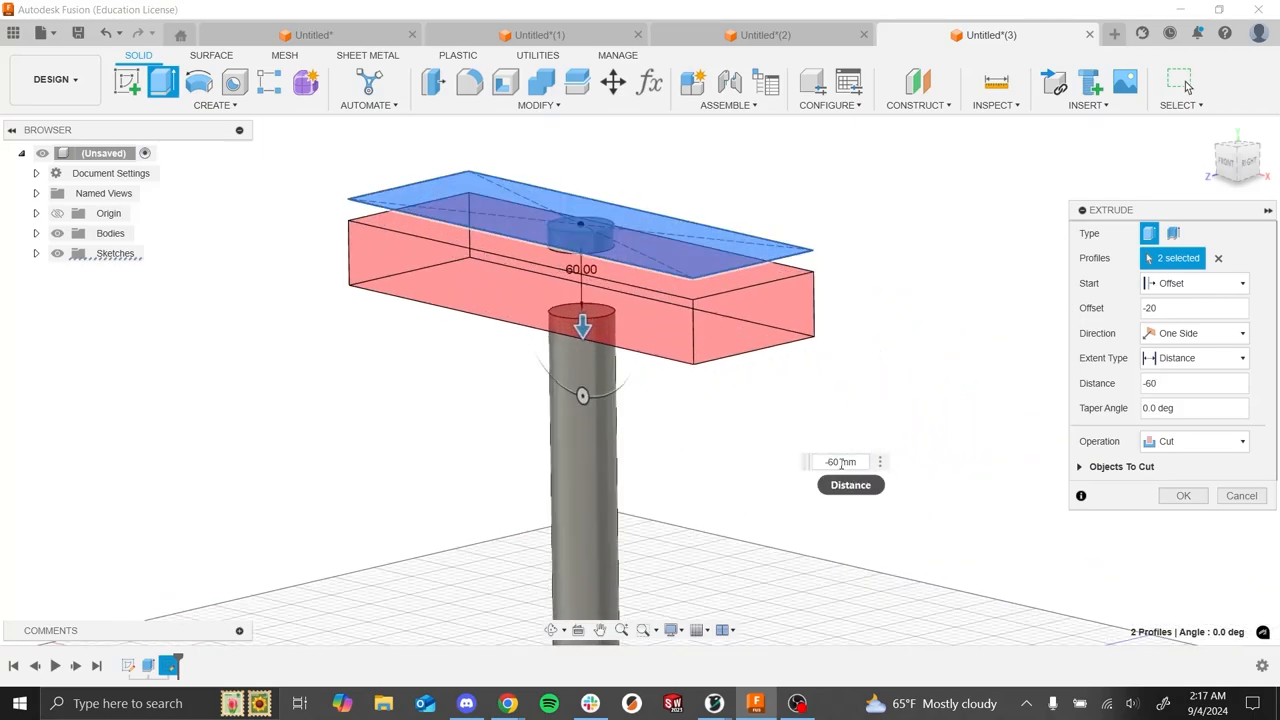
middle_click_drag(857, 403, 861, 375, "shift")
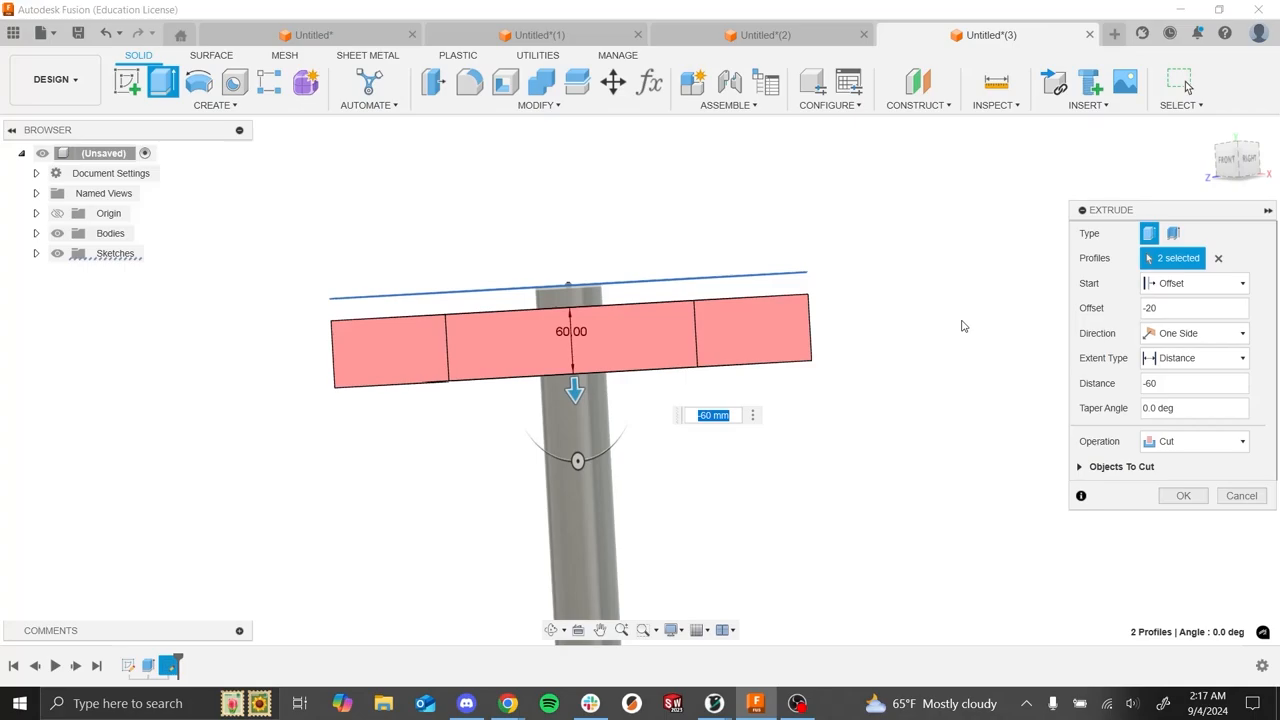
middle_click_drag(963, 326, 930, 335, "shift")
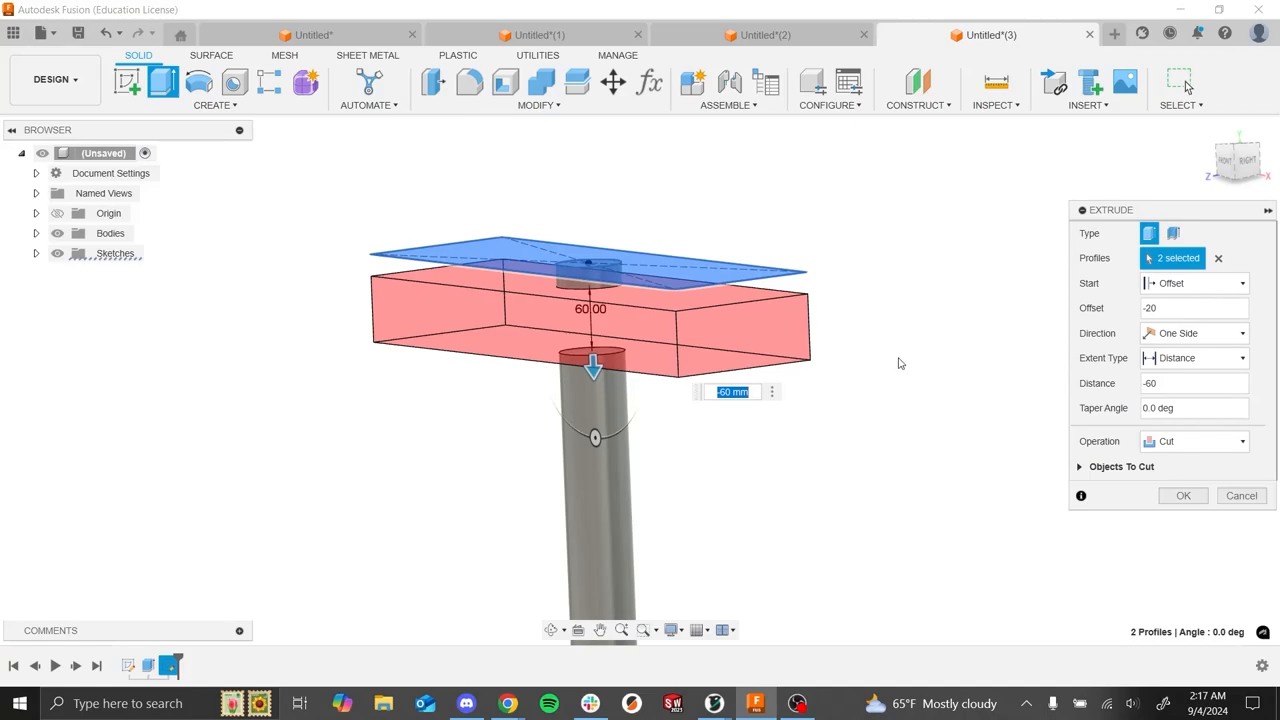
middle_click_drag(897, 360, 916, 372, "shift")
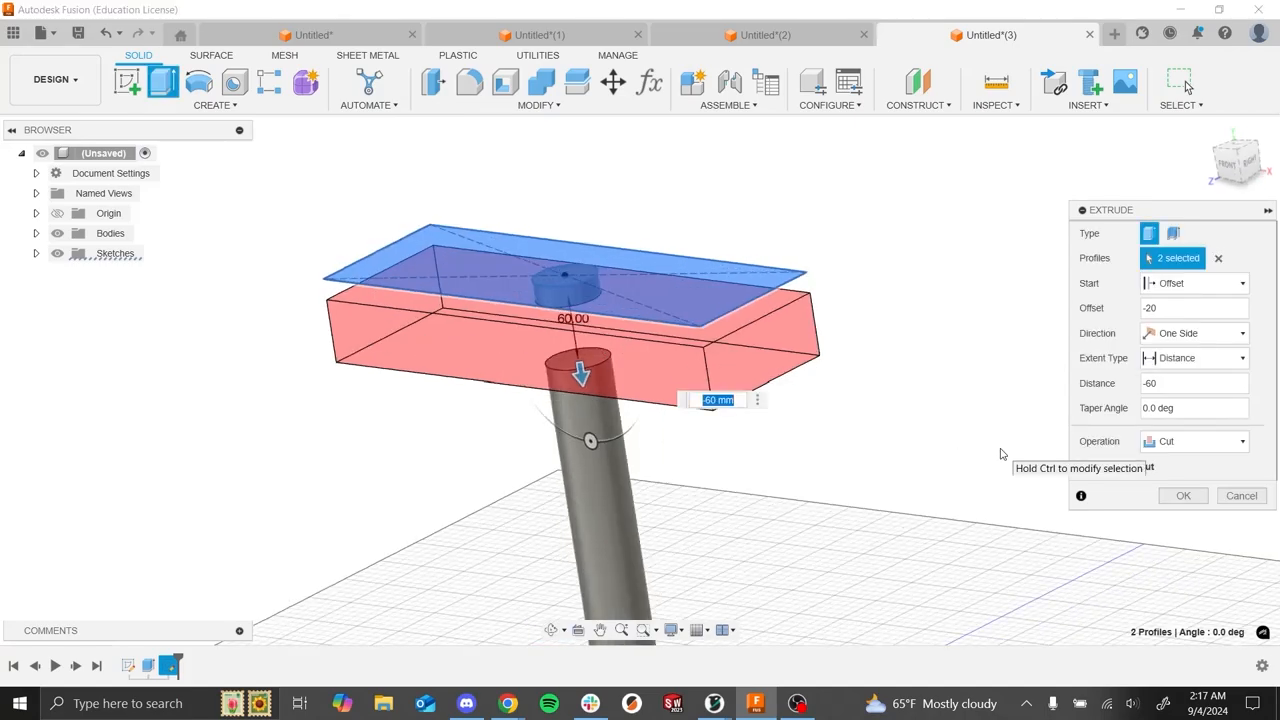
- Change the extrusion's operation to Join and complete the hammer head
left_click(1200, 444)
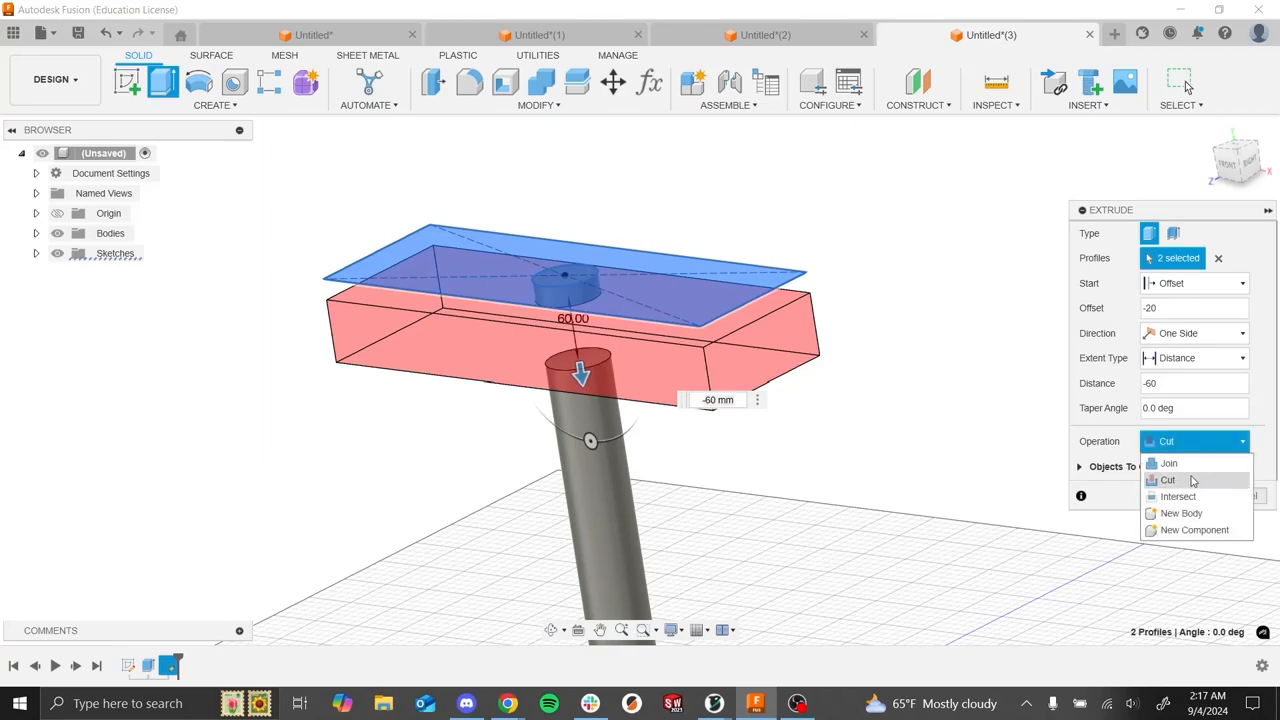
left_click(1193, 464)
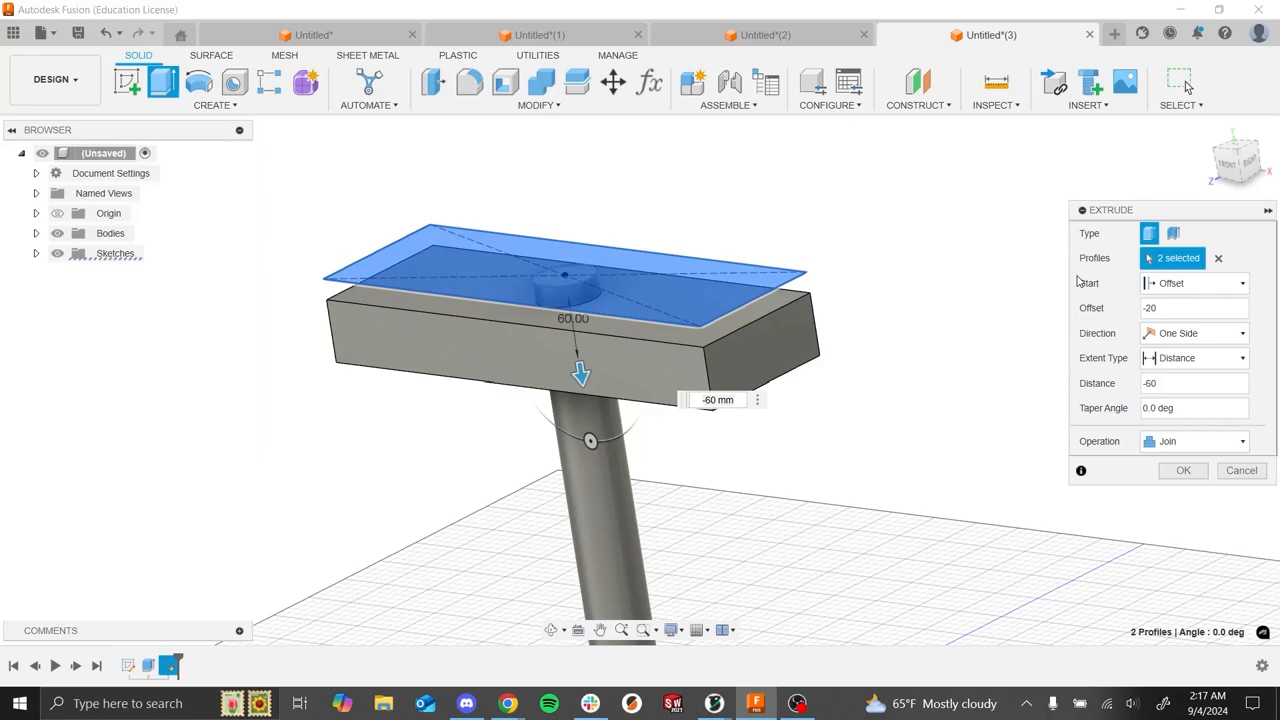
middle_click_drag(875, 489, 903, 437, "shift")
scroll(840, 523, "down", 6)
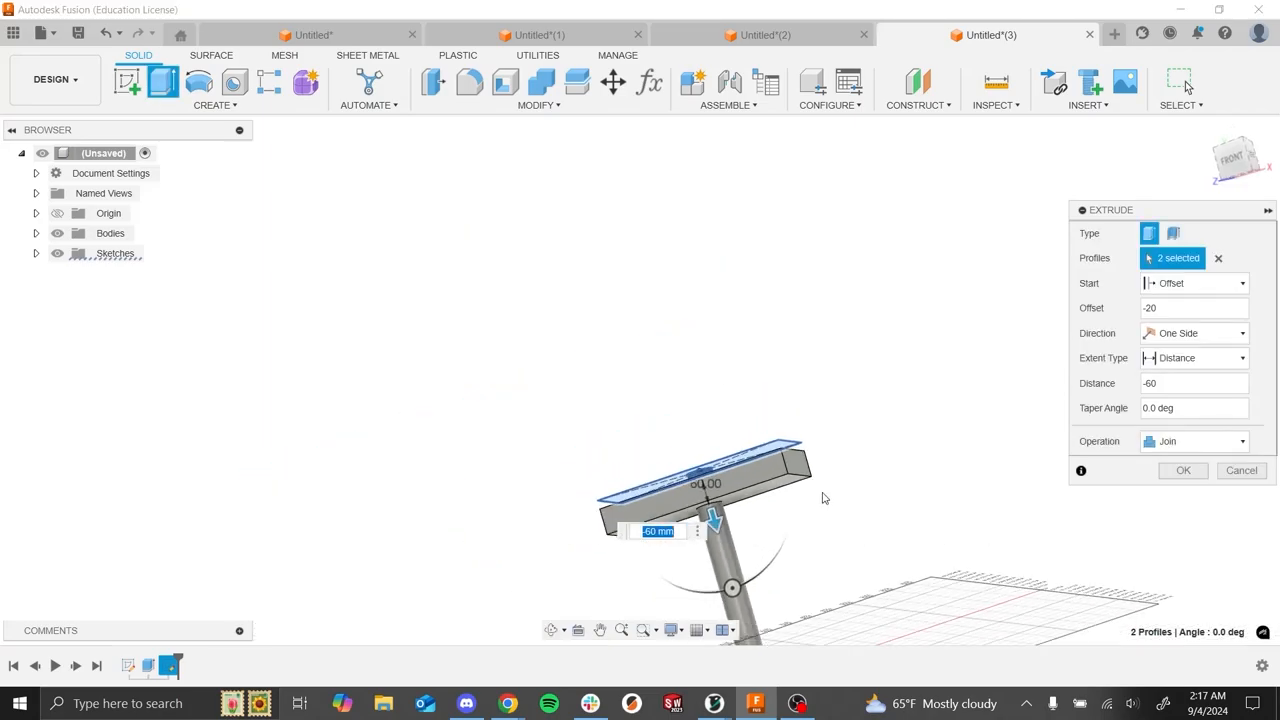
scroll(708, 398, "down", 1)
middle_click_drag(706, 398, 742, 458, "shift")
scroll(742, 458, "up", 3)
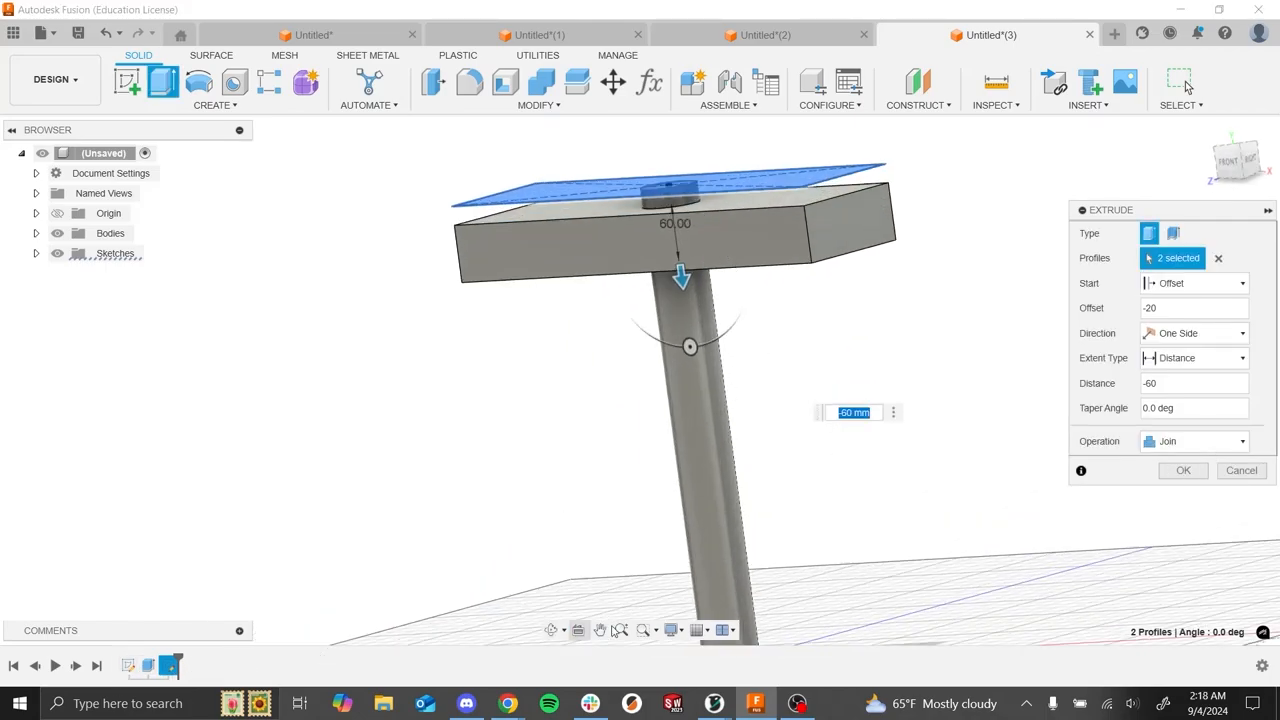
left_click(1185, 470)
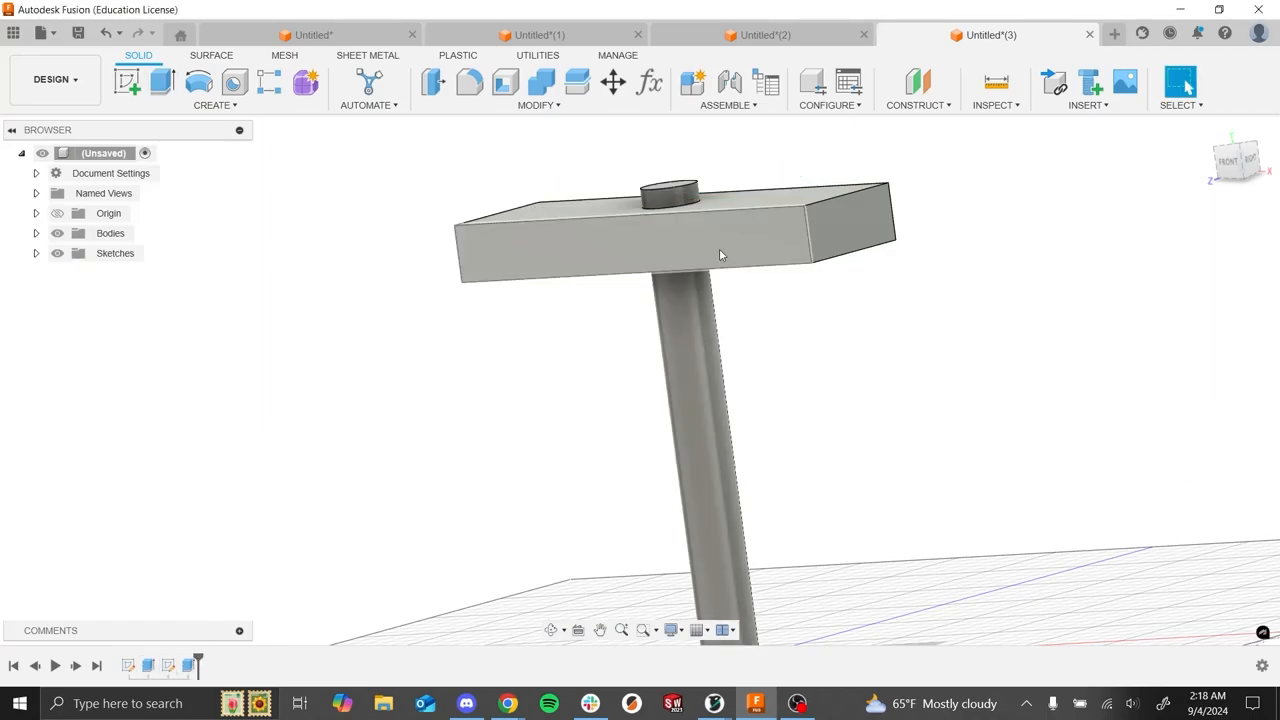
- Start a constant-radius fillet on the hammer head with one long side face and its upper edge
middle_click_drag(862, 440, 858, 479, "shift")
scroll(755, 295, "up", 3)
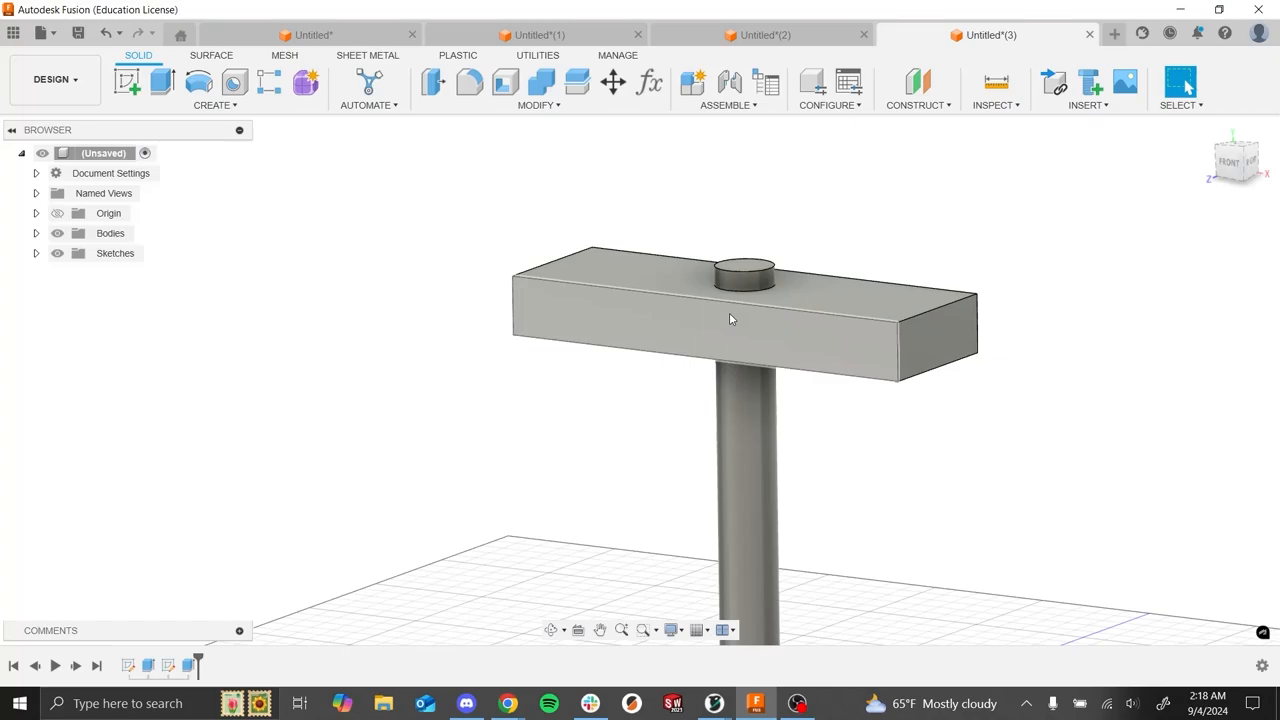
scroll(846, 421, "down", 5)
middle_click_drag(843, 459, 903, 406, "shift")
scroll(822, 394, "up", 5)
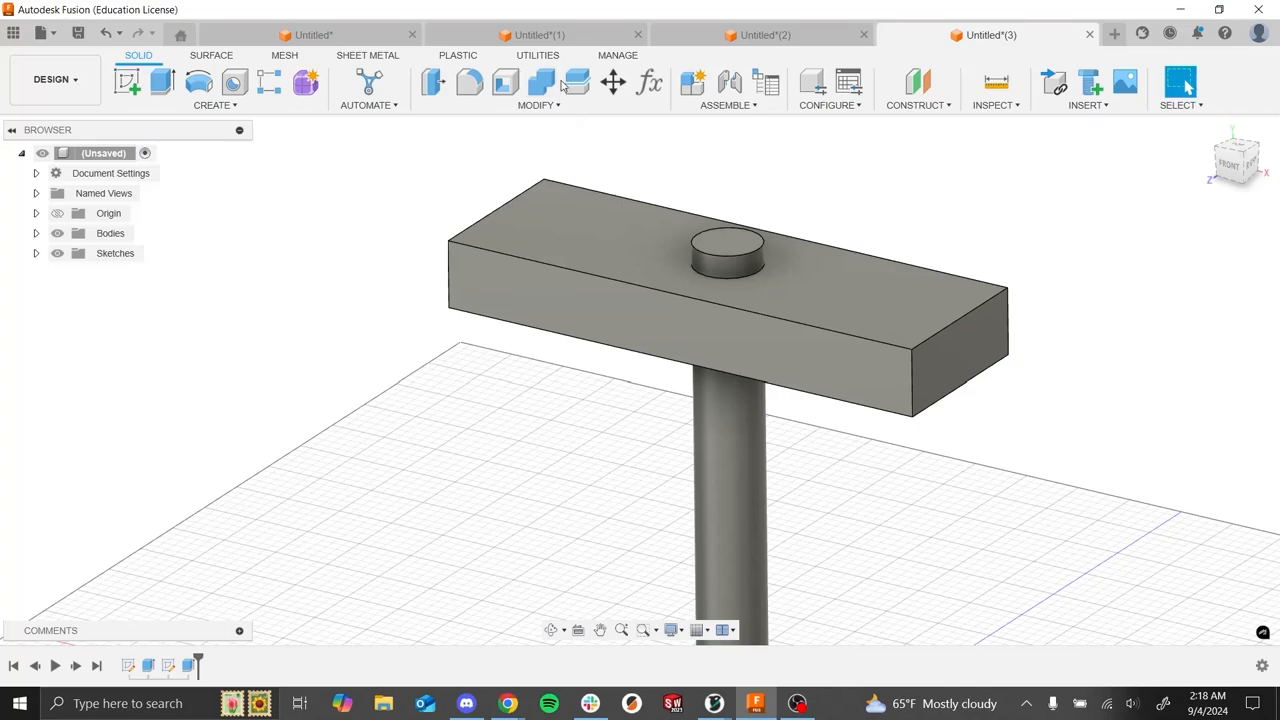
left_click(461, 97)
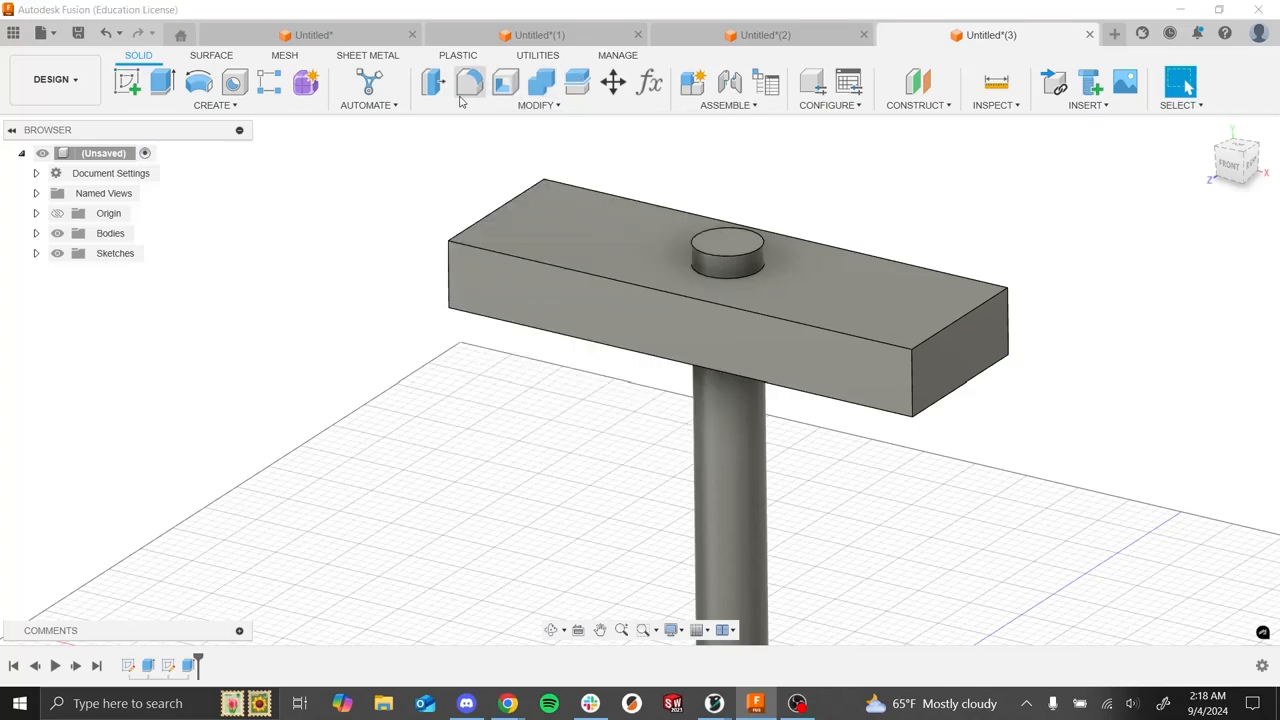
left_click(547, 268)
left_click(541, 289)
middle_click_drag(404, 254, 432, 244, "shift")
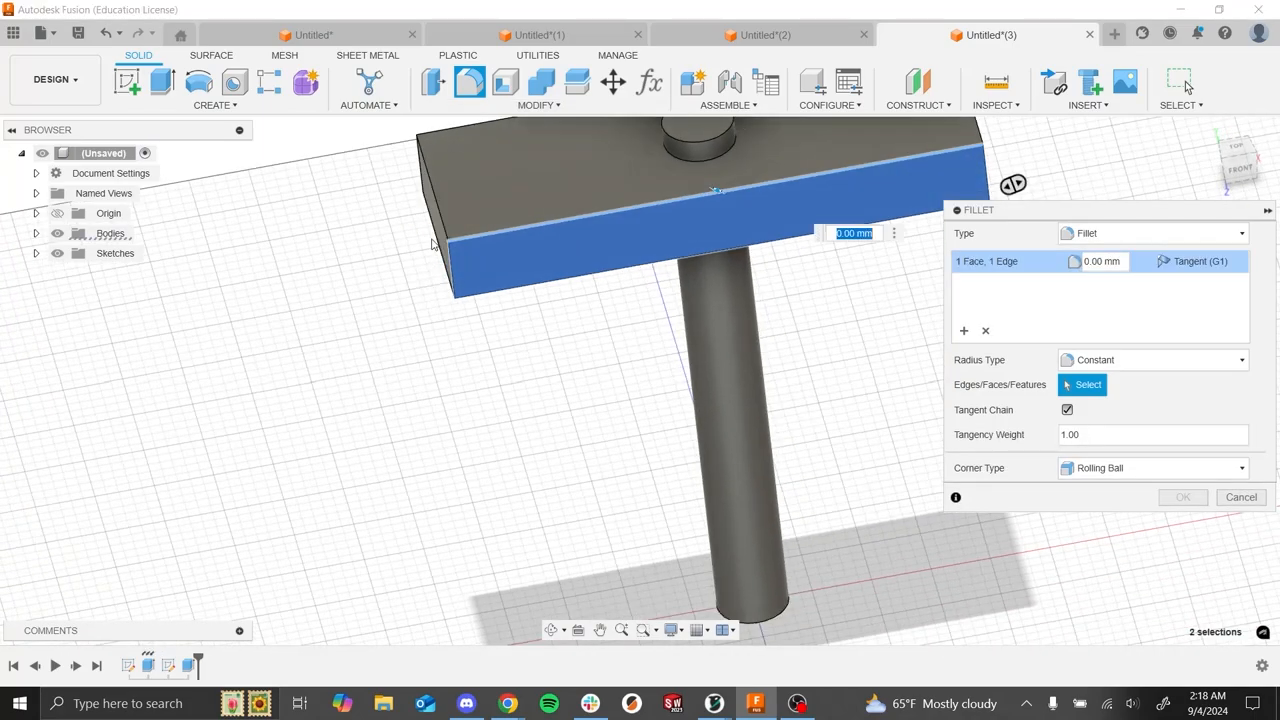
- Add the hammer head's remaining side and end faces and their upper edges to the fillet selection, making four faces and four edges
left_click(443, 227)
scroll(557, 305, "down", 3)
mouse_move(579, 298)
middle_mouse_down("shift")
mouse_move(614, 291)
mouse_move(562, 314)
middle_mouse_up("shift")
left_click(502, 271)
left_click(812, 280)
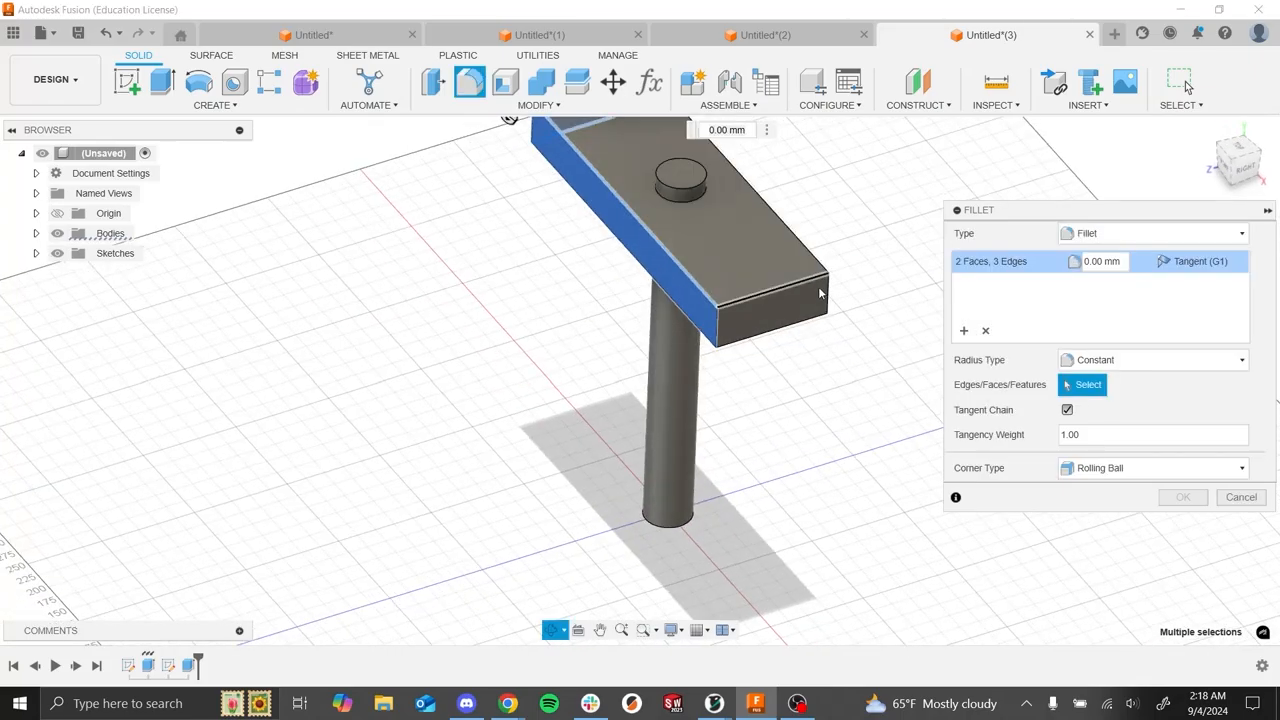
left_click(827, 308)
left_click(772, 314)
middle_click_drag(868, 322, 950, 352, "shift")
left_click(725, 269)
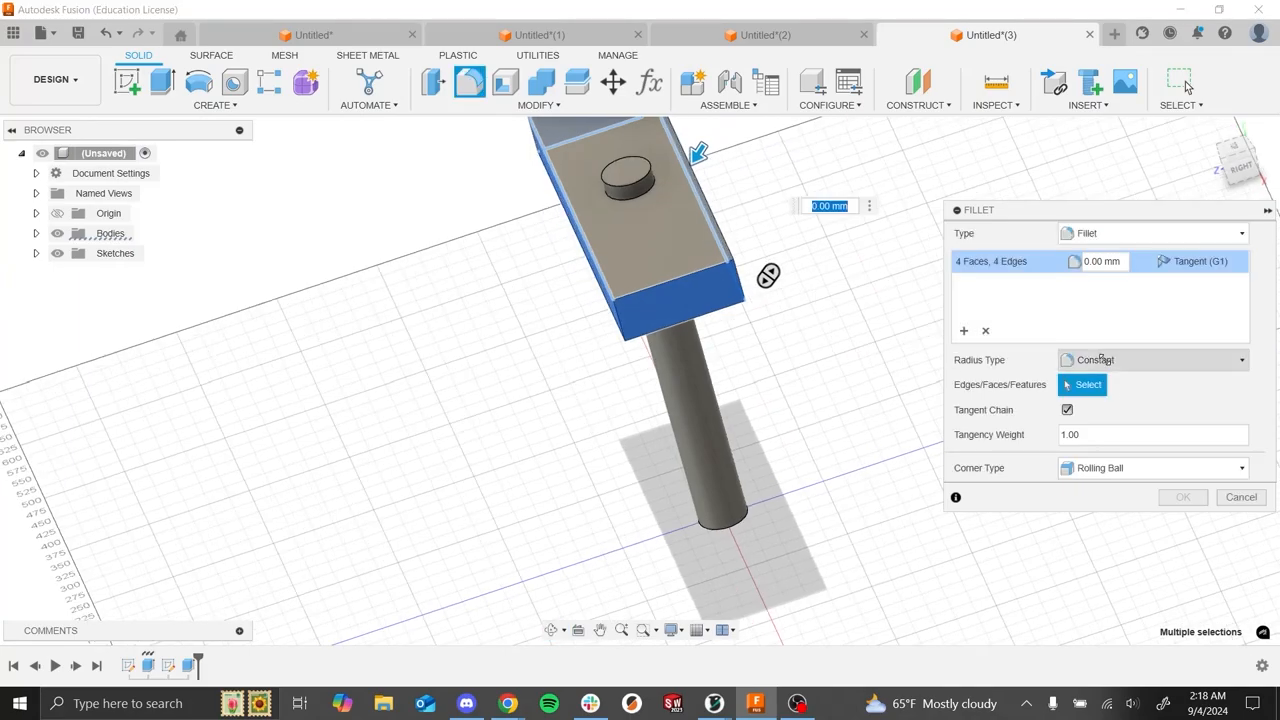
scroll(640, 350, "down", 3)
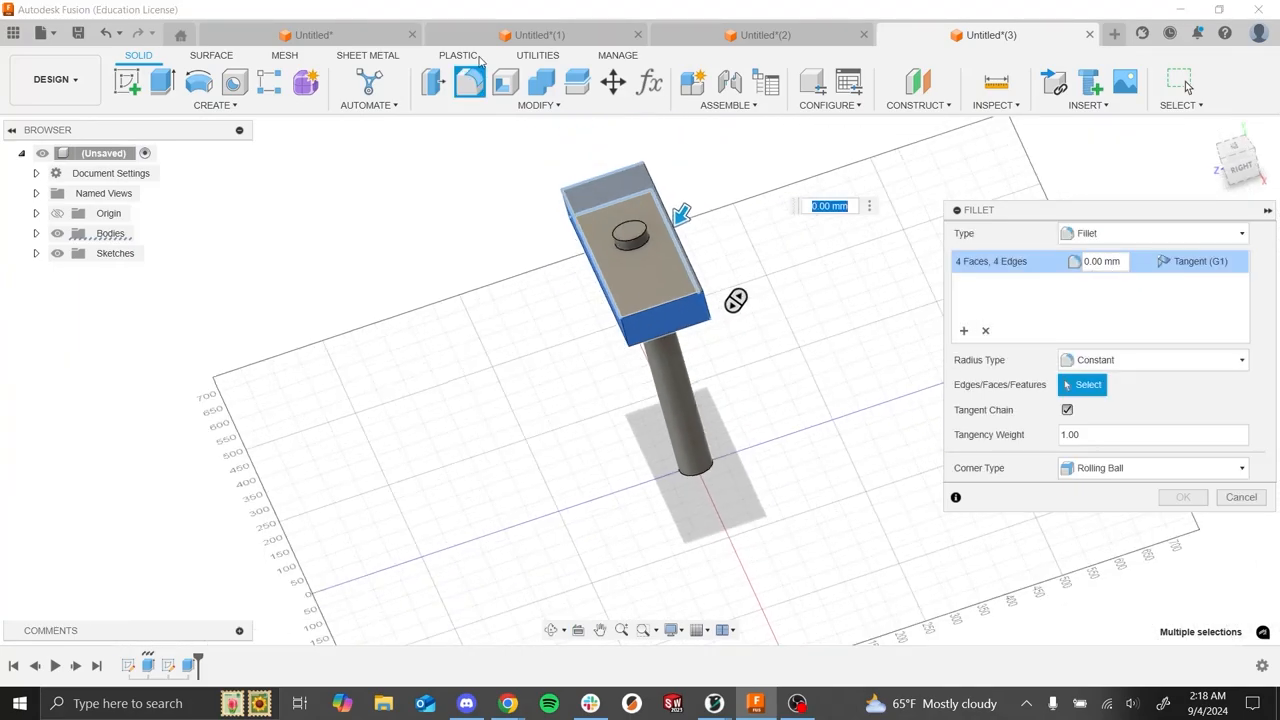
middle_click_drag(520, 213, 900, 270, "shift")
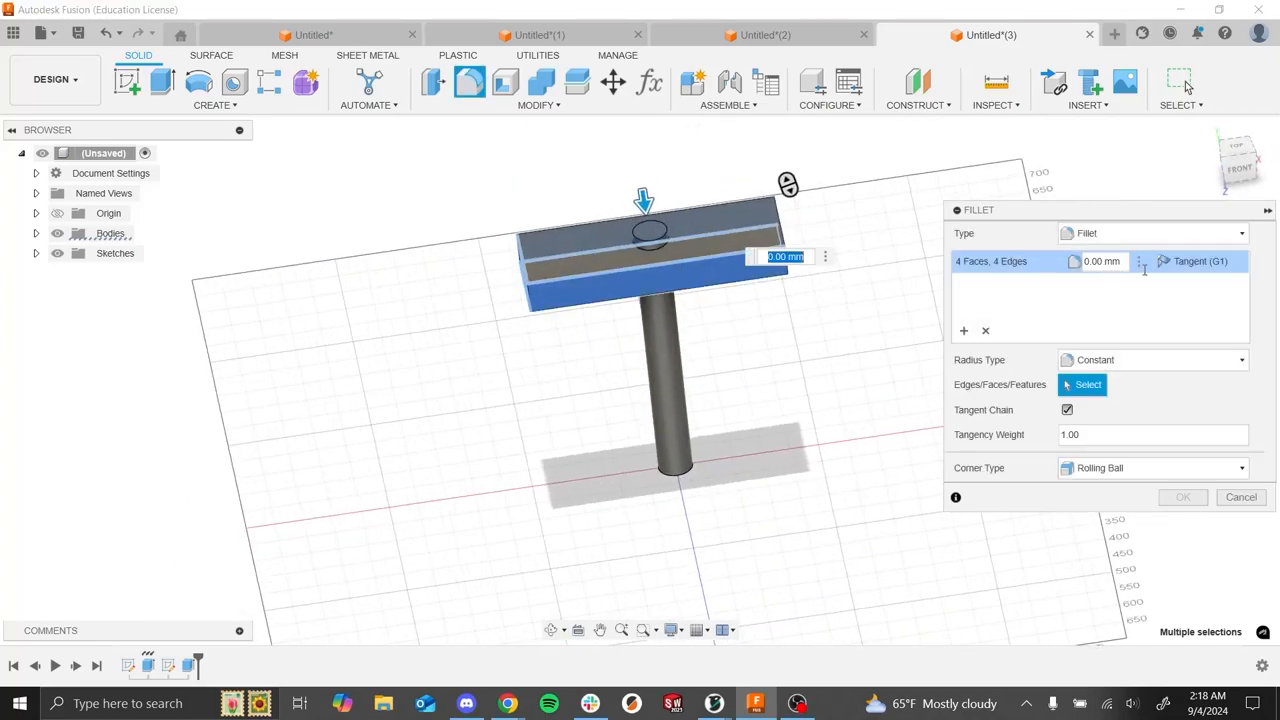
- Set the fillet radius to 10 mm and inspect the preview at a corner of the hammer head
left_click_drag(1120, 260, 1012, 270)
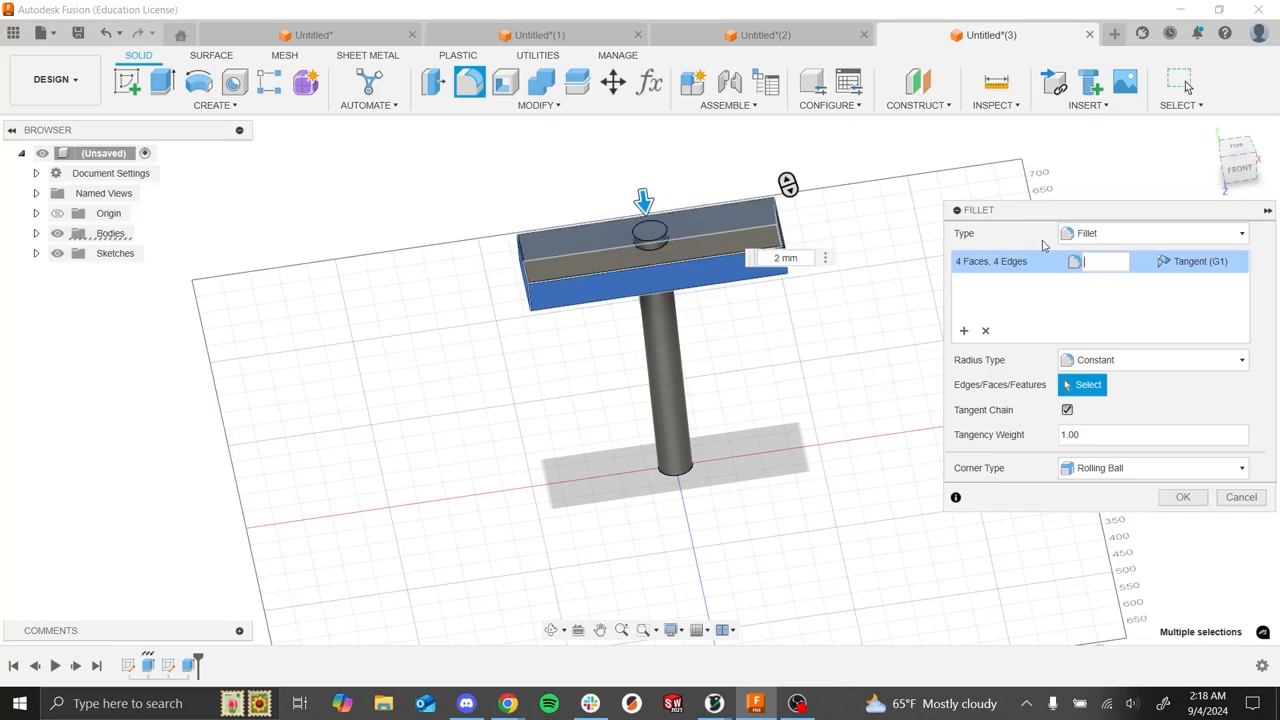
type("10")
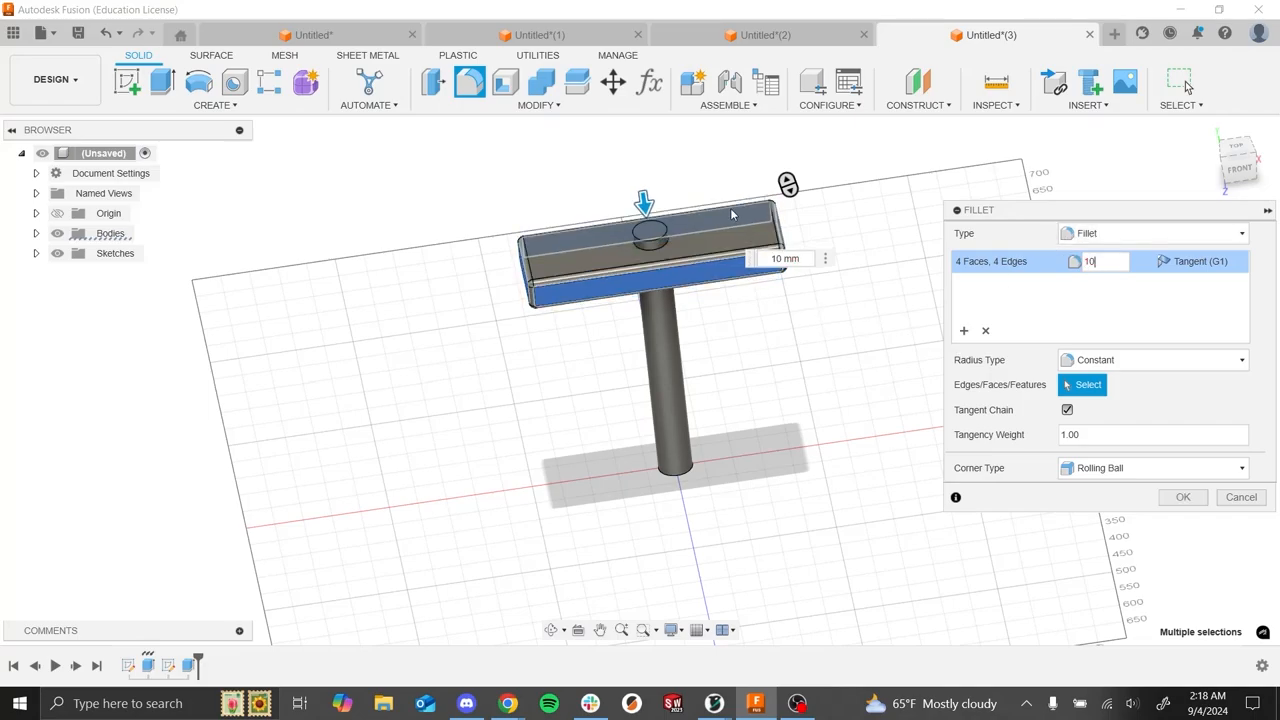
scroll(770, 303, "up", 5)
middle_click_drag(869, 449, 775, 428, "shift")
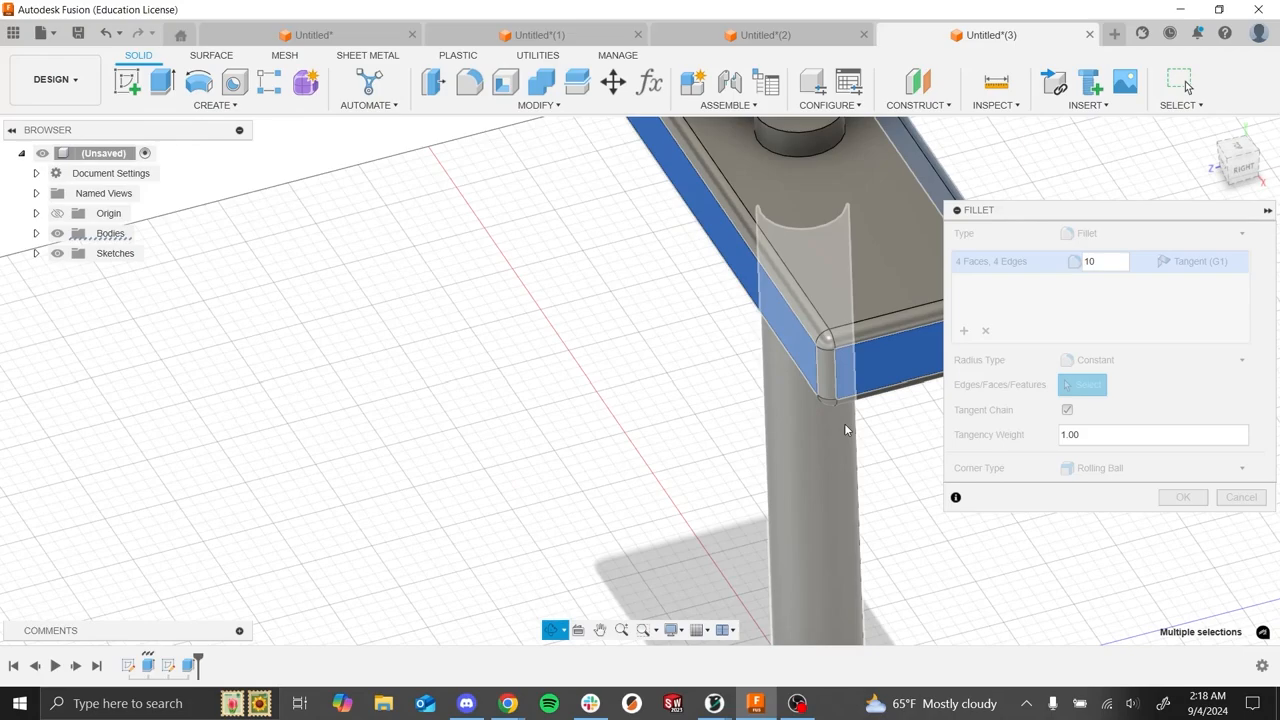
- Set the fillet radius to 20 mm, complete the fillet and switch to the Purdue Hammer assignment slide
double_click(1113, 260)
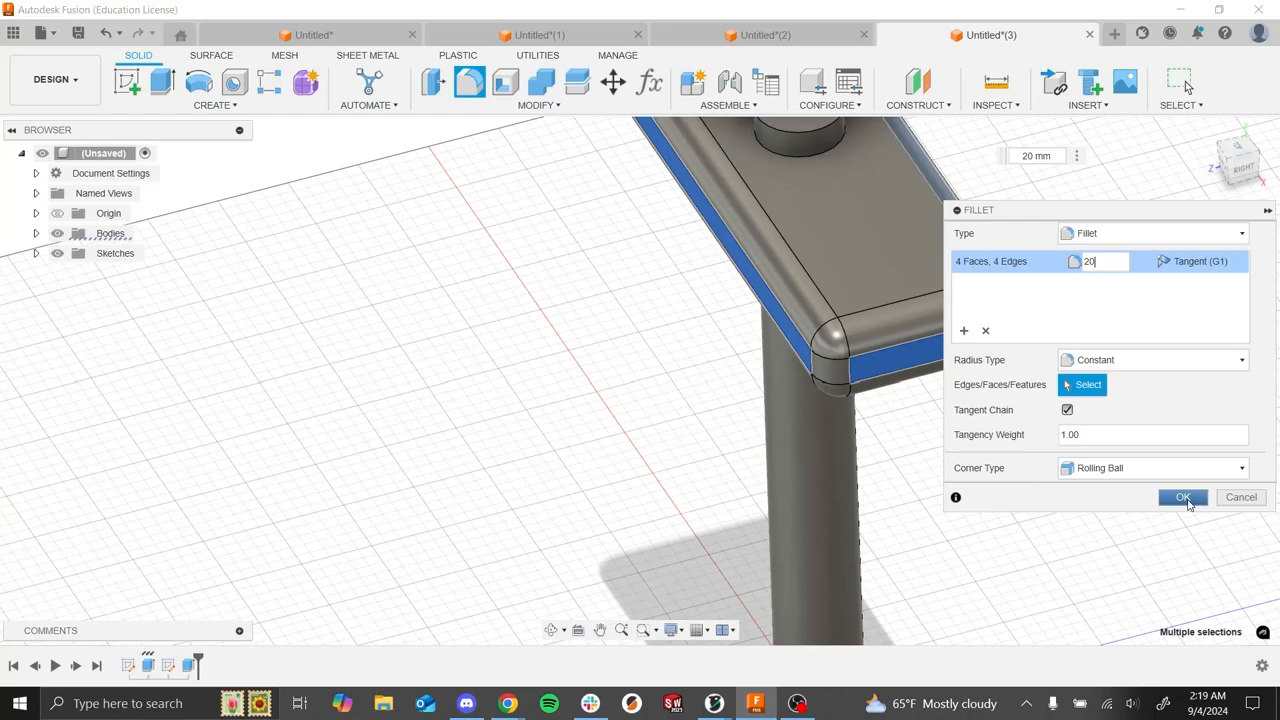
left_click(1184, 498)
scroll(980, 509, "down", 5)
middle_click_drag(971, 506, 968, 416, "shift")
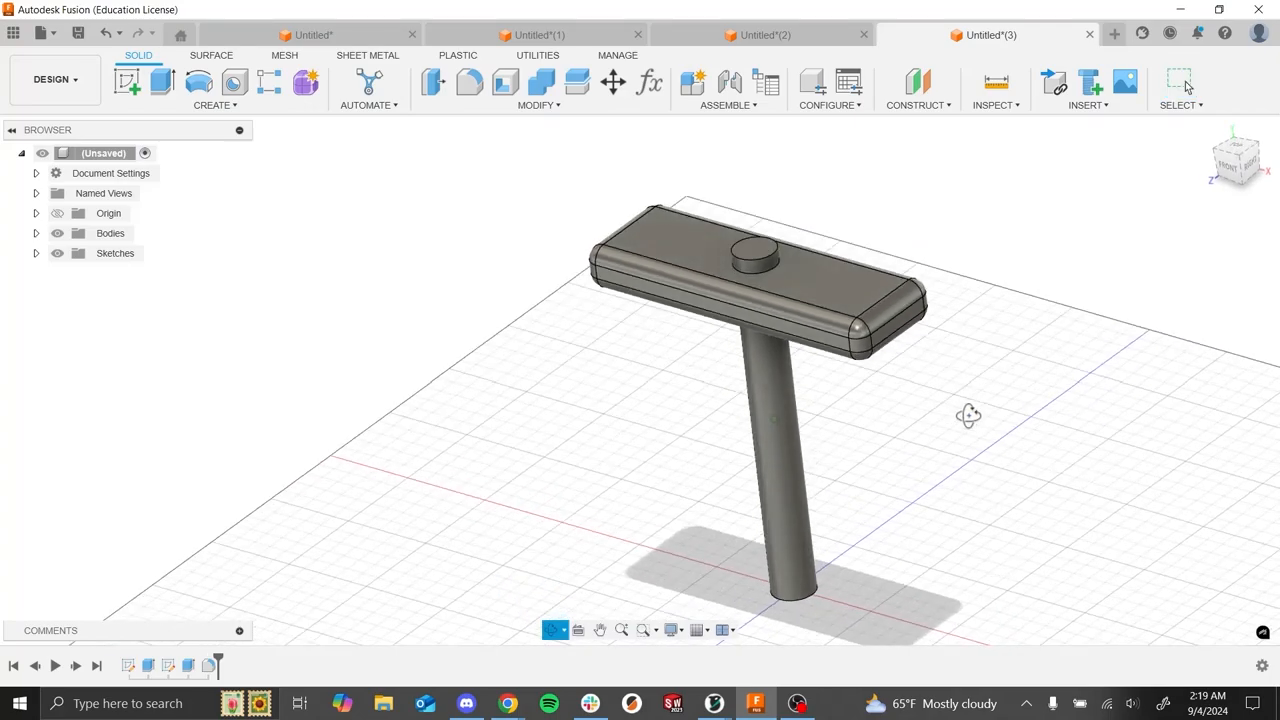
key("alt+Tab")
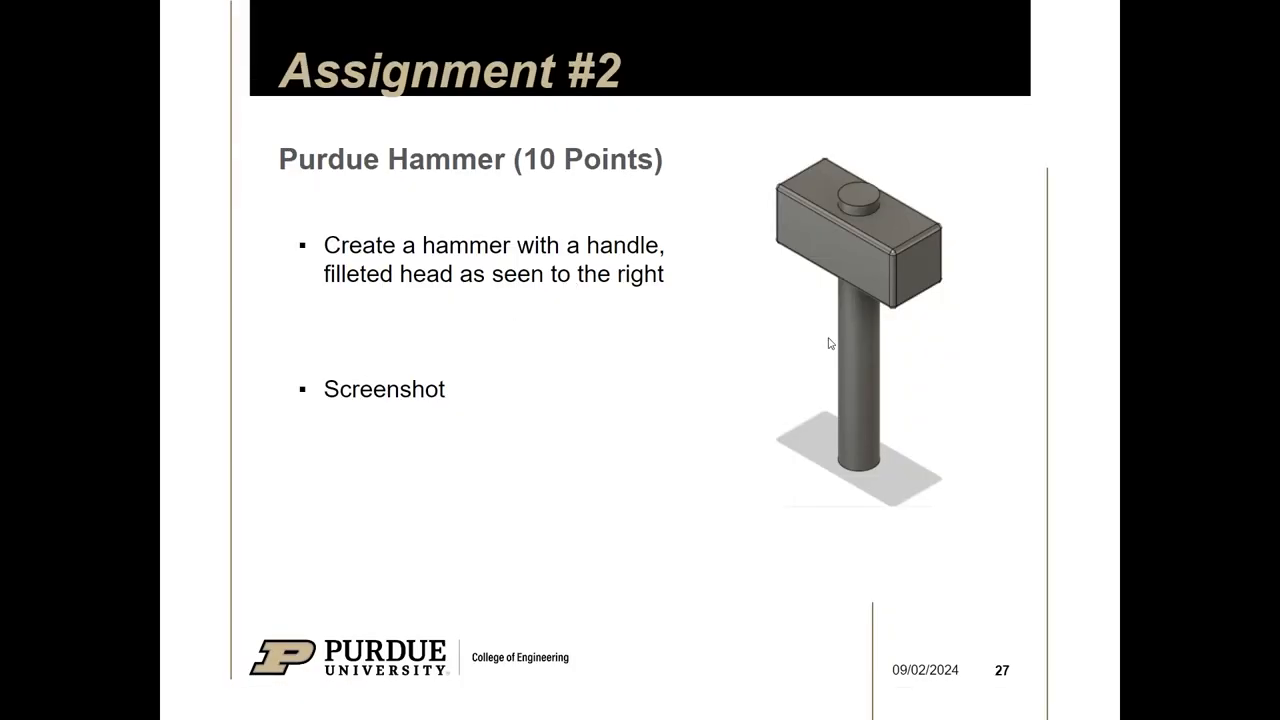
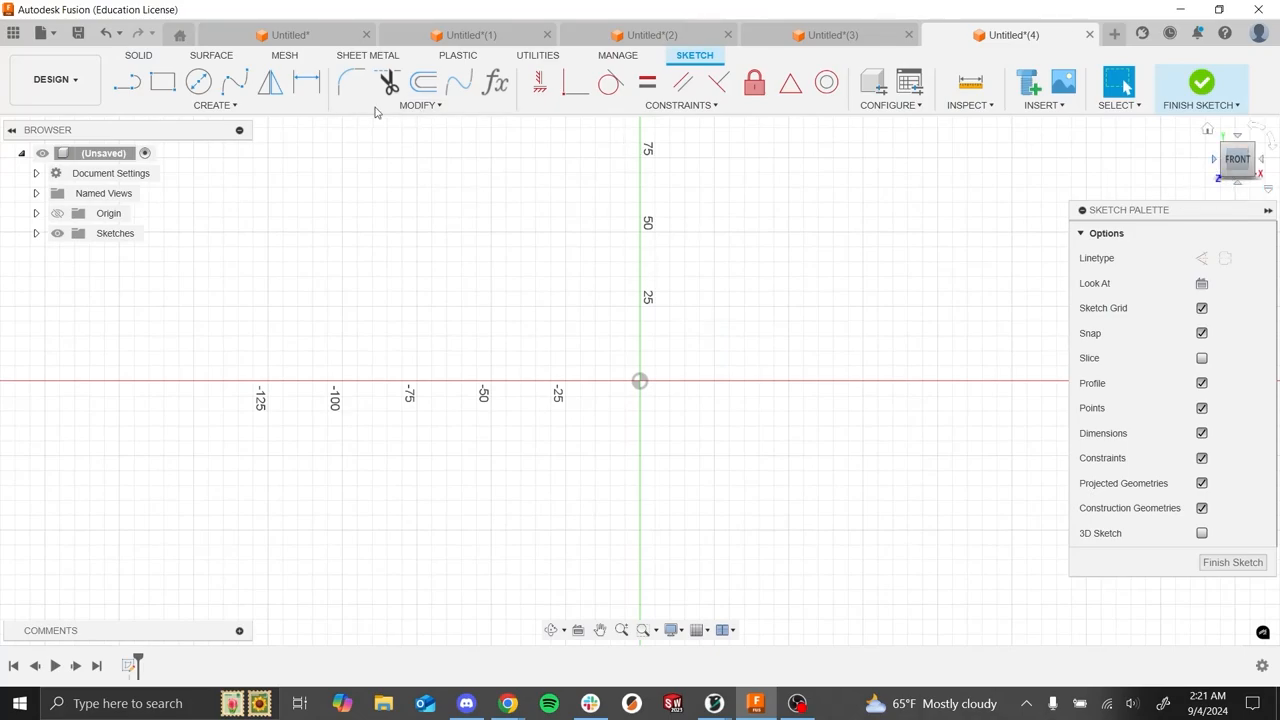
- Sketch a horizontal line about 37.5 mm long from the origin along the red axis, and a vertical line about 28 mm up from its end
left_click(128, 84)
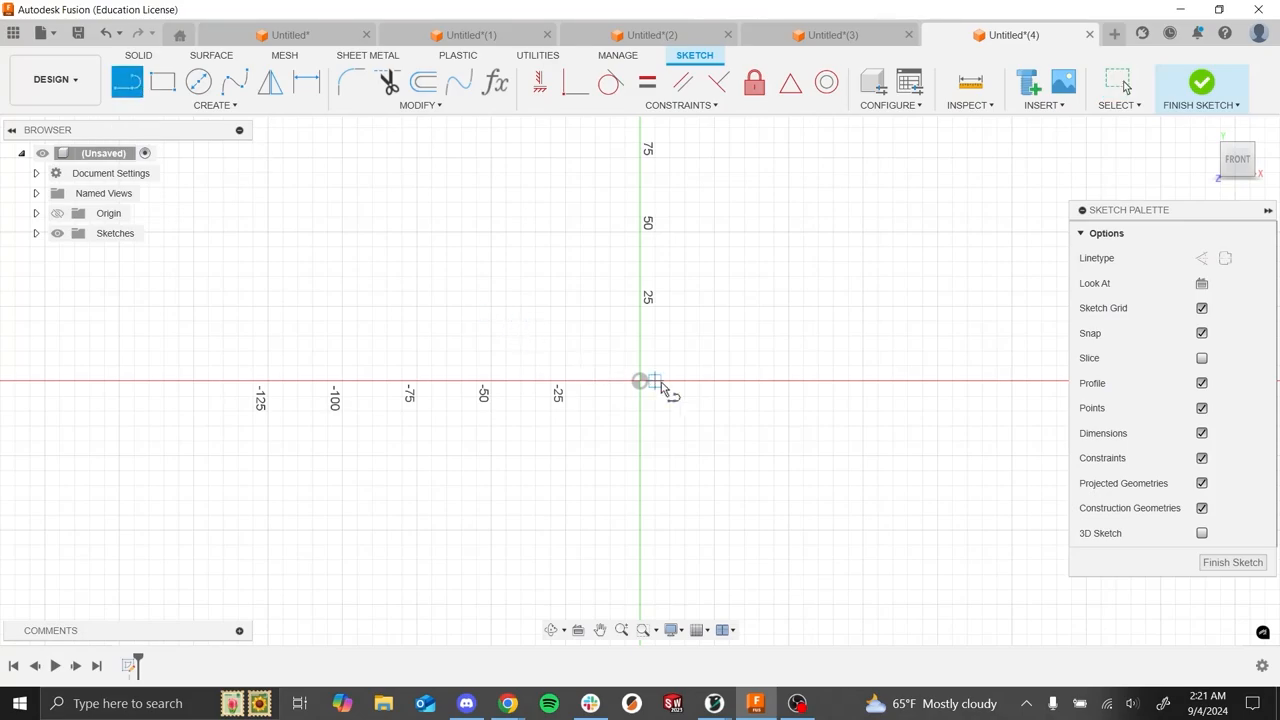
left_click(641, 381)
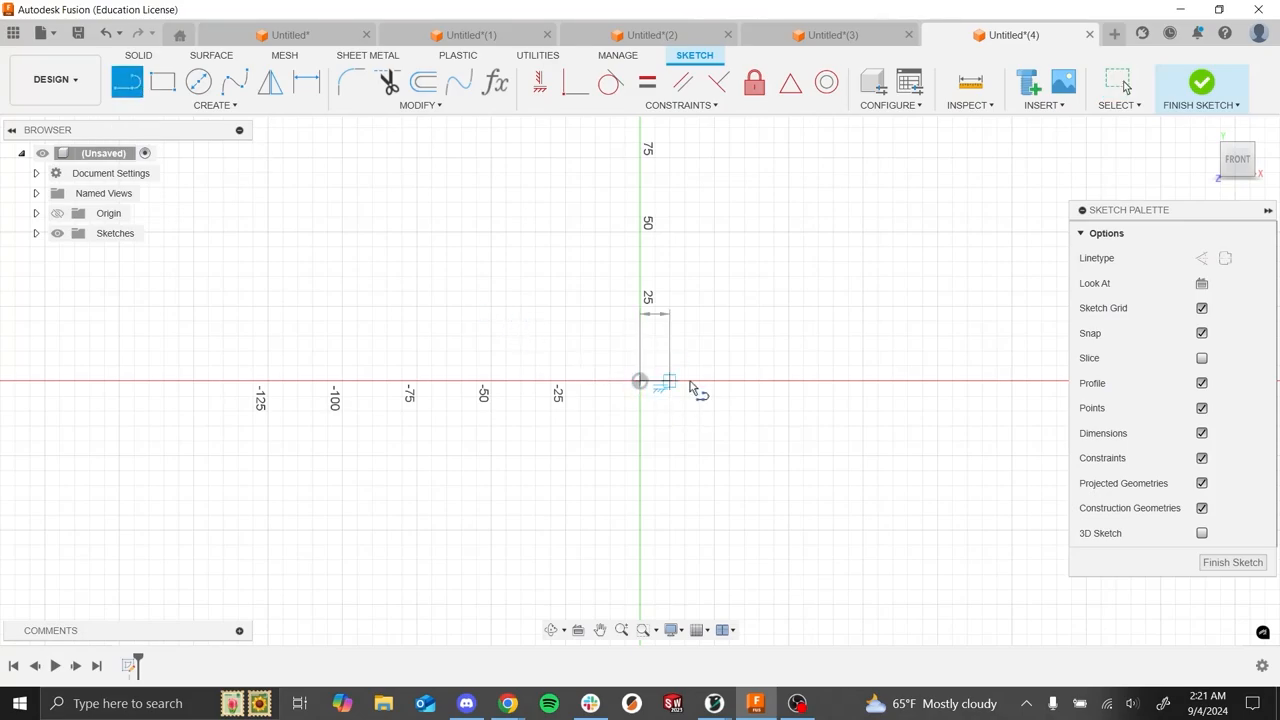
left_click(753, 381)
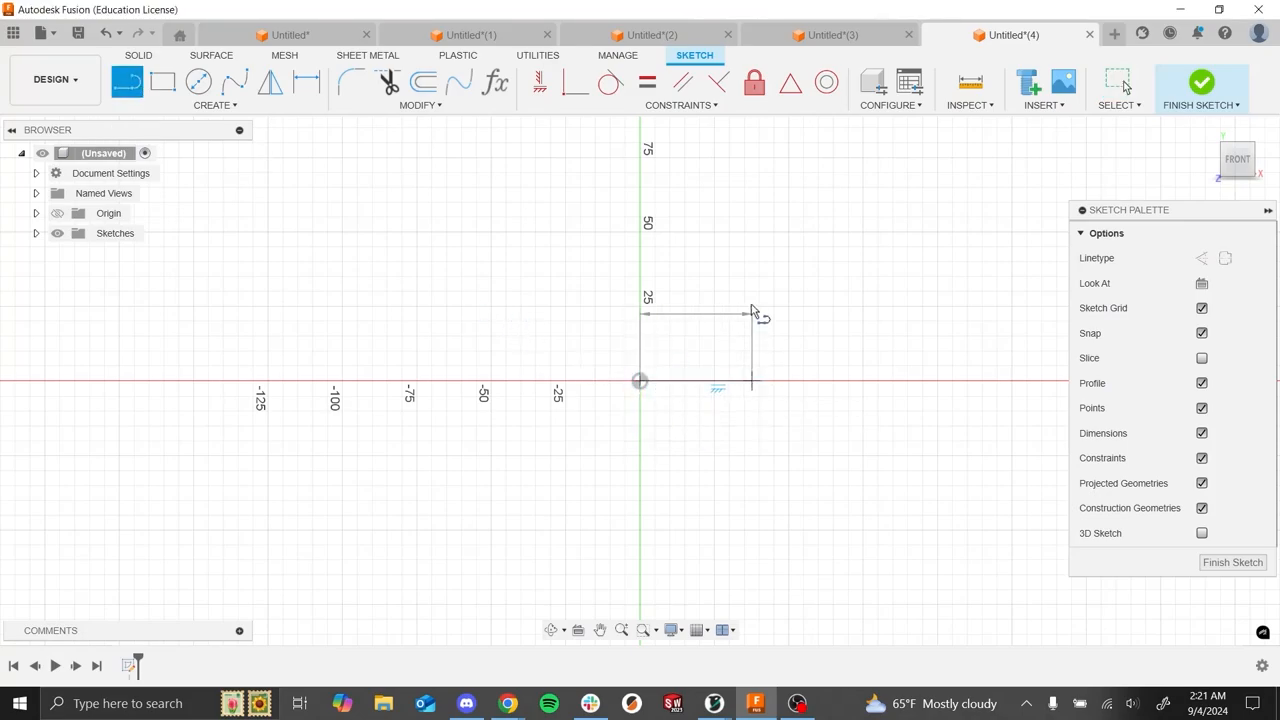
left_click(751, 296)
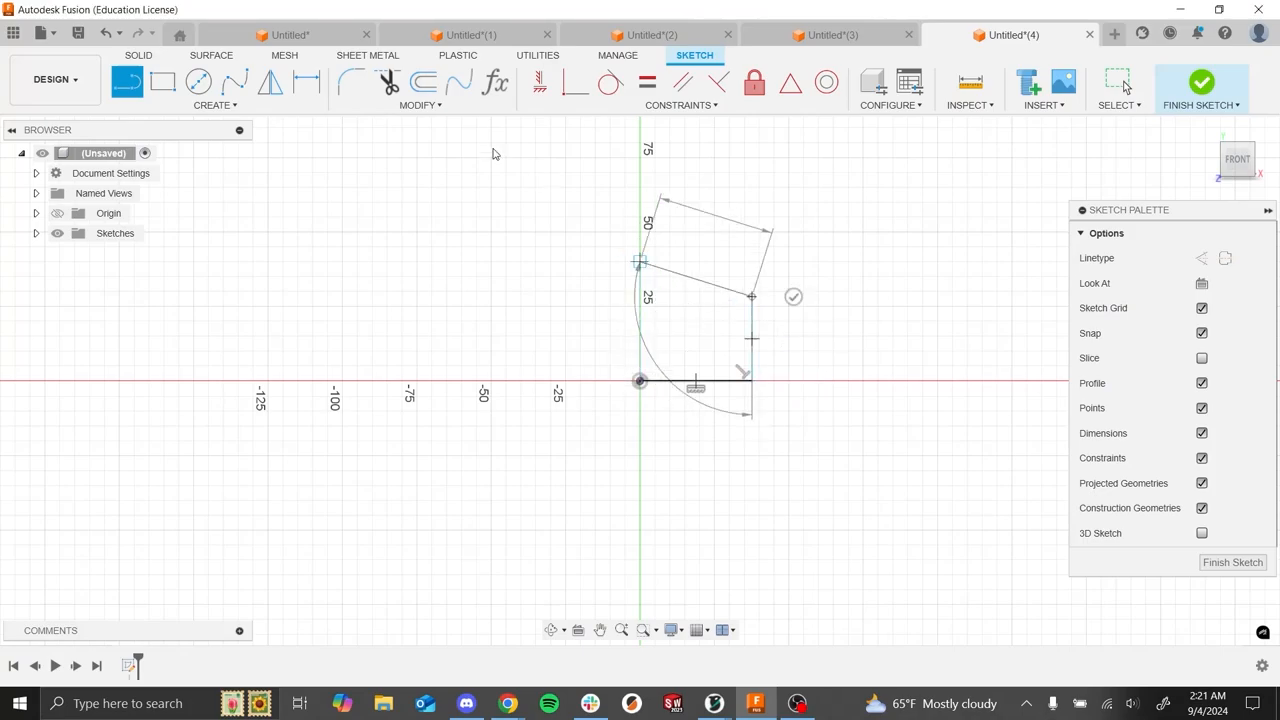
key("Escape")
- Sketch a vertical line about 75 mm long from the origin up the green axis
left_click(138, 89)
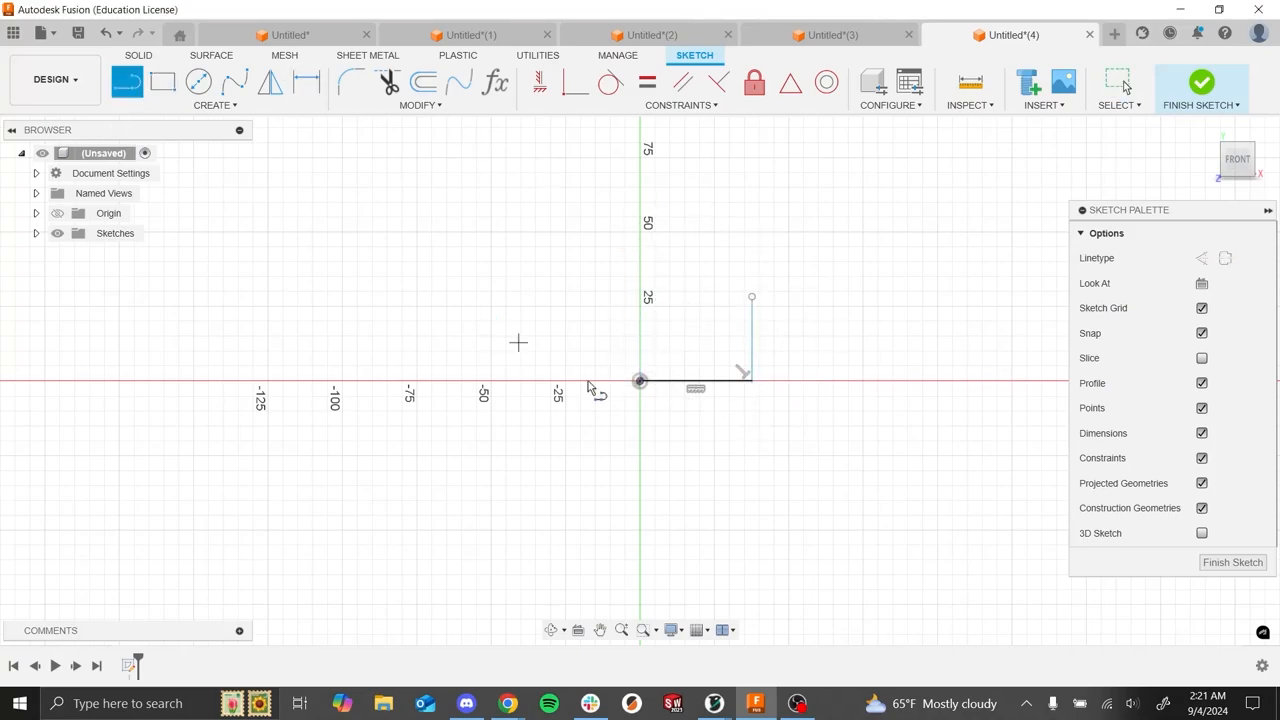
left_click(640, 381)
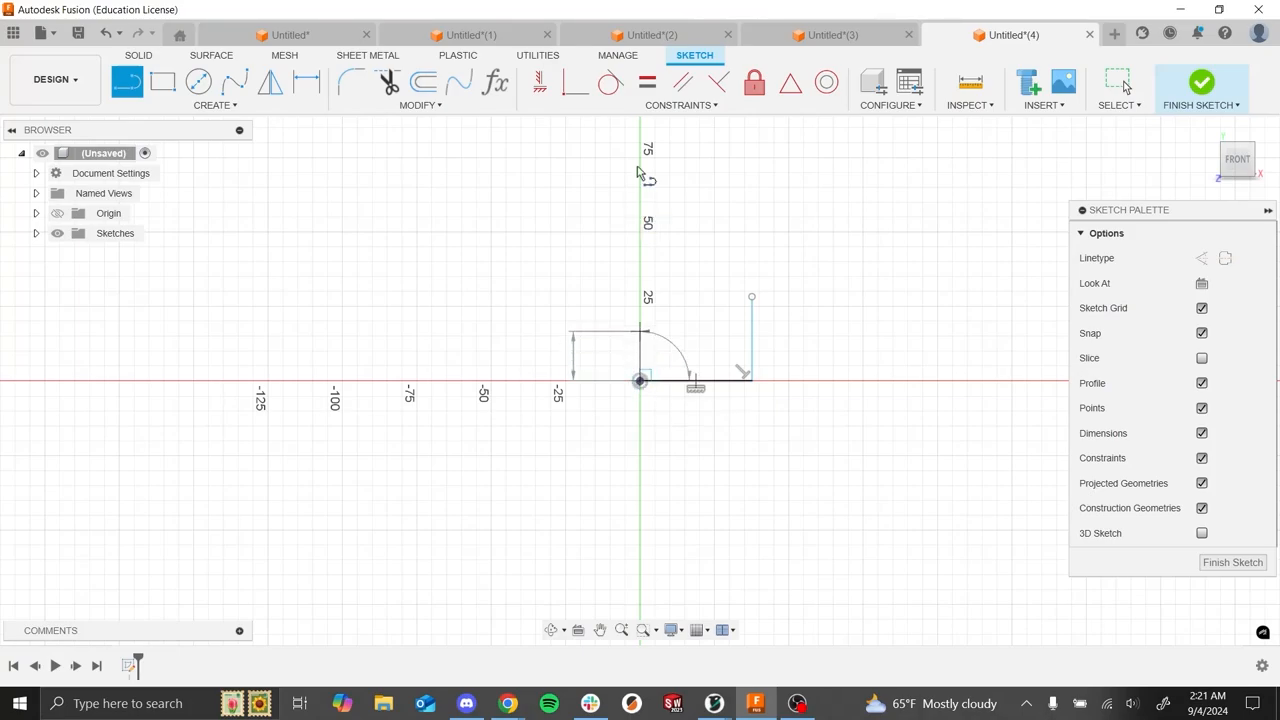
left_click(640, 157)
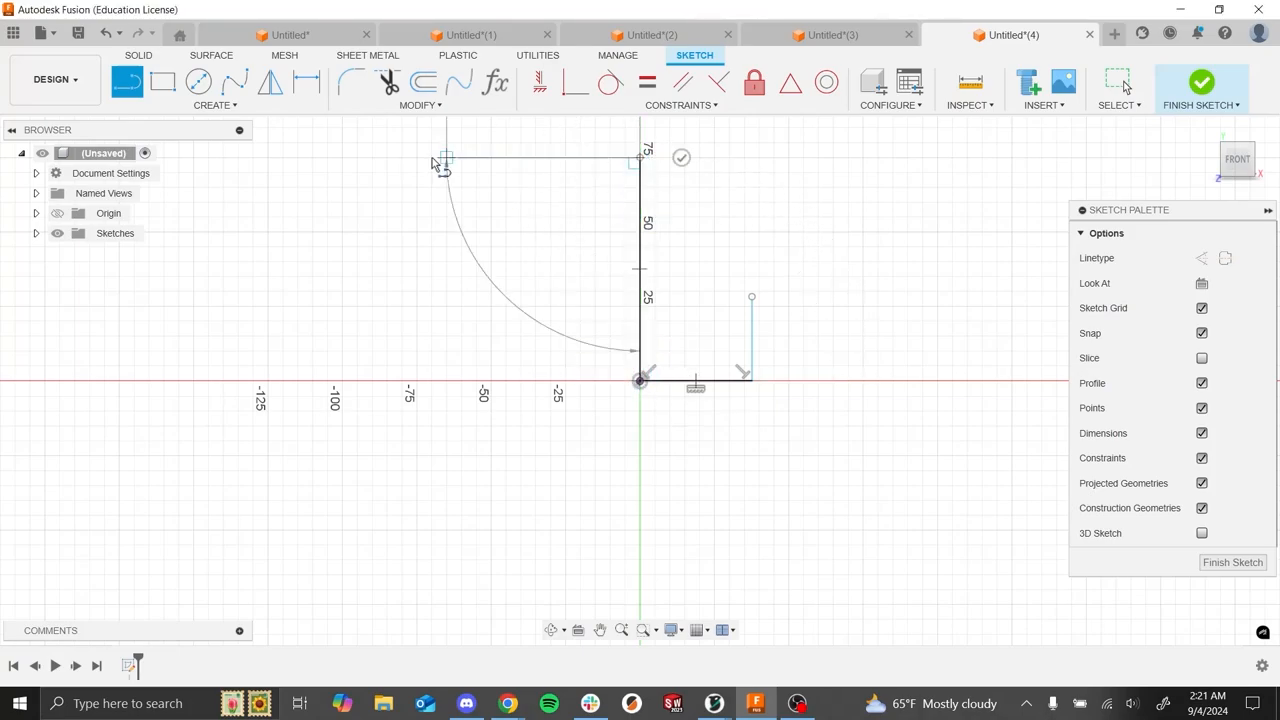
key("Escape")
scroll(309, 183, "down", 2)
left_click(138, 55)
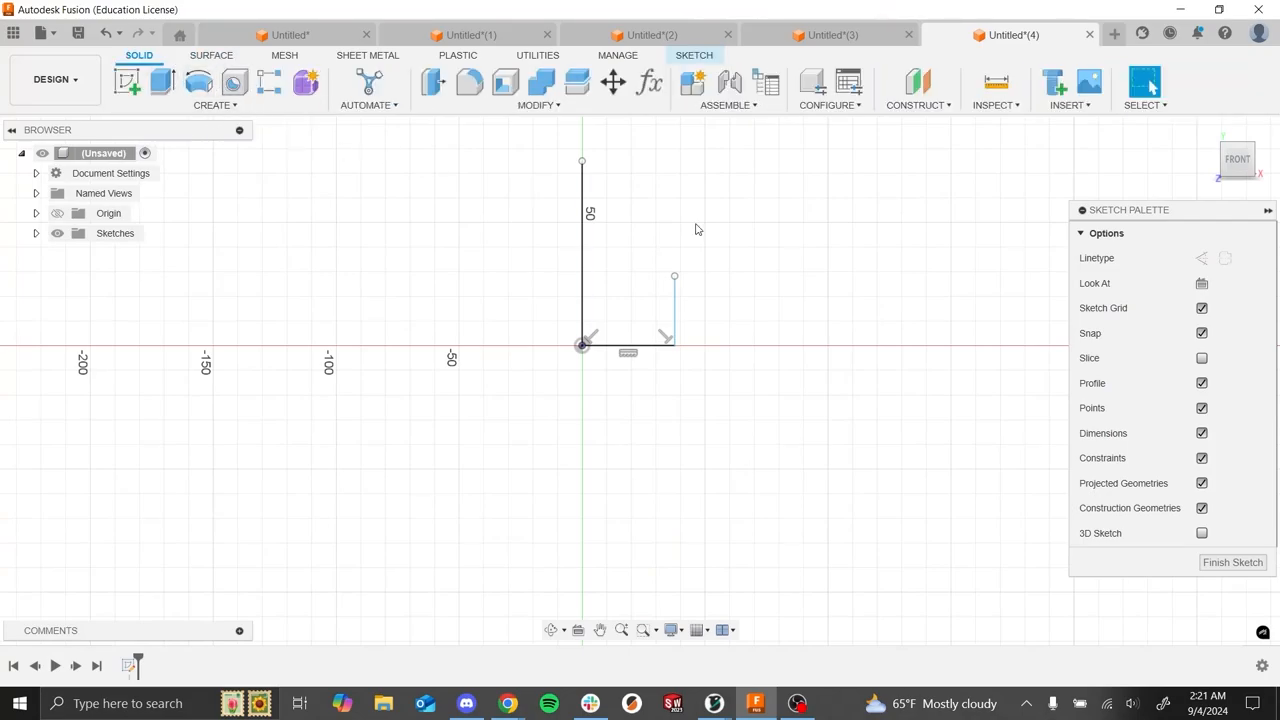
scroll(680, 220, "down", 1)
scroll(614, 131, "up", 3)
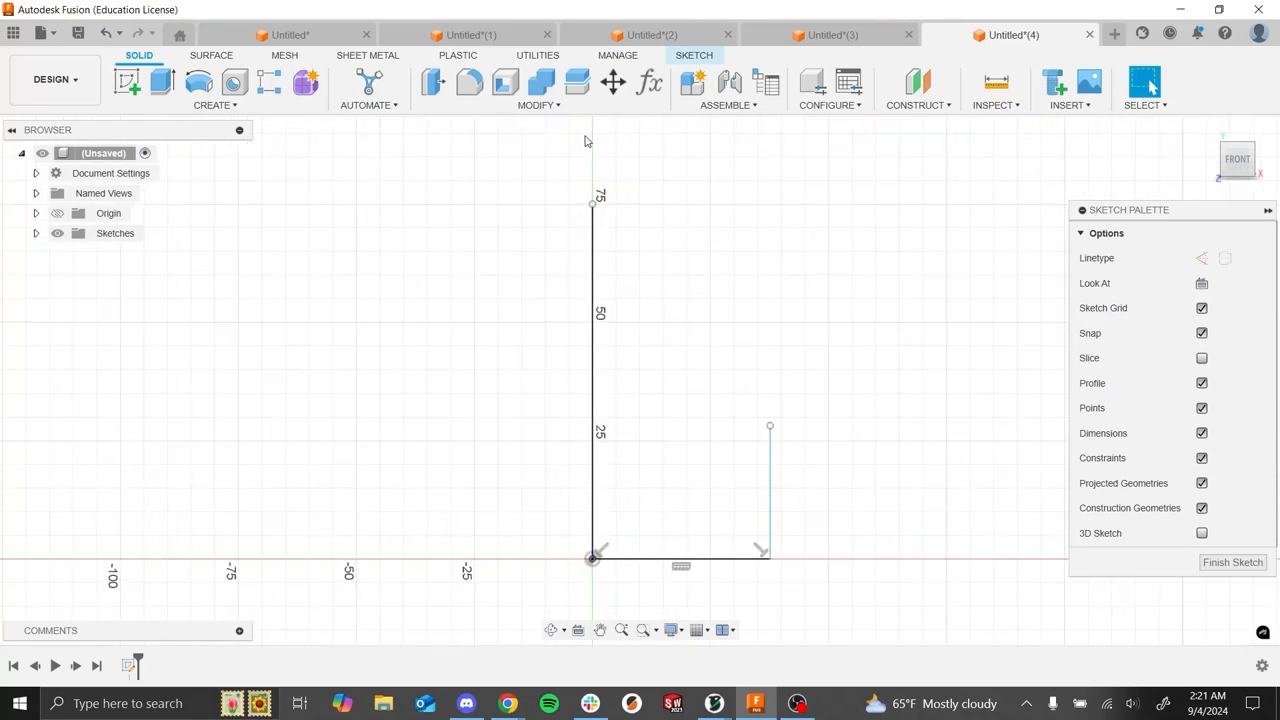
left_click(693, 60)
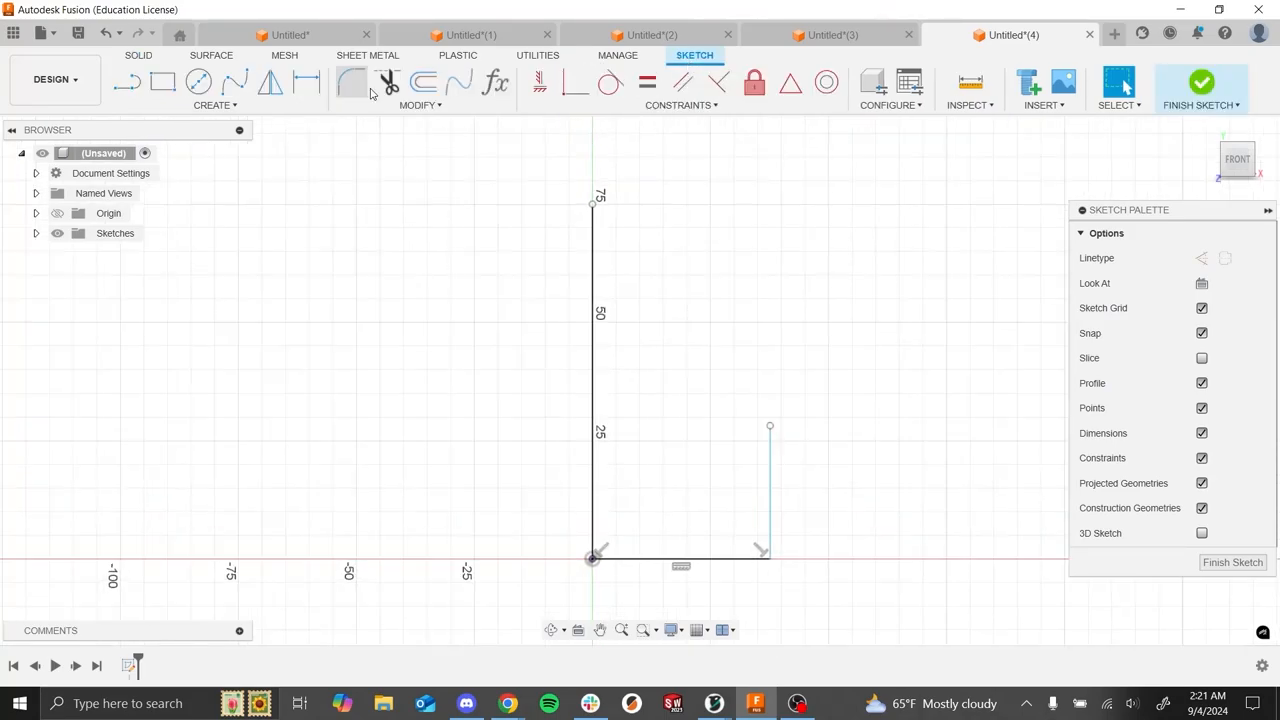
- Sketch a circle about 35 mm in diameter centred on the upper end of the 75 mm vertical line
left_click(198, 86)
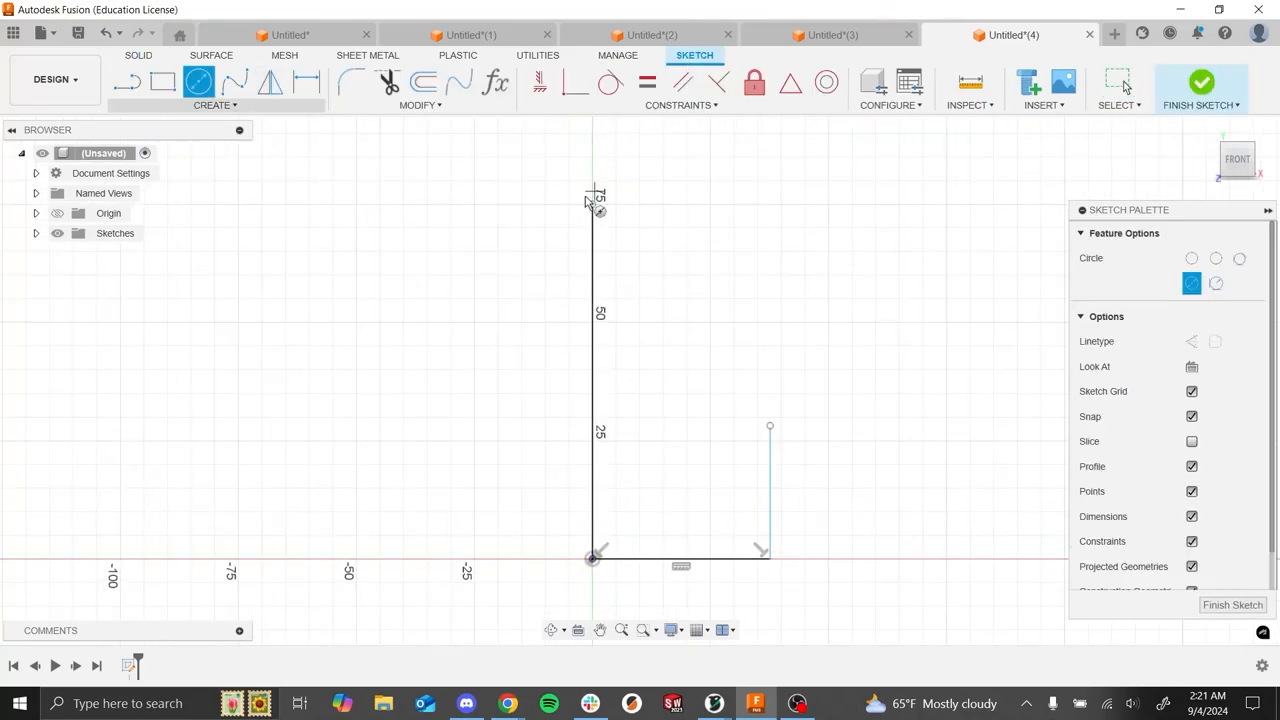
left_click(592, 204)
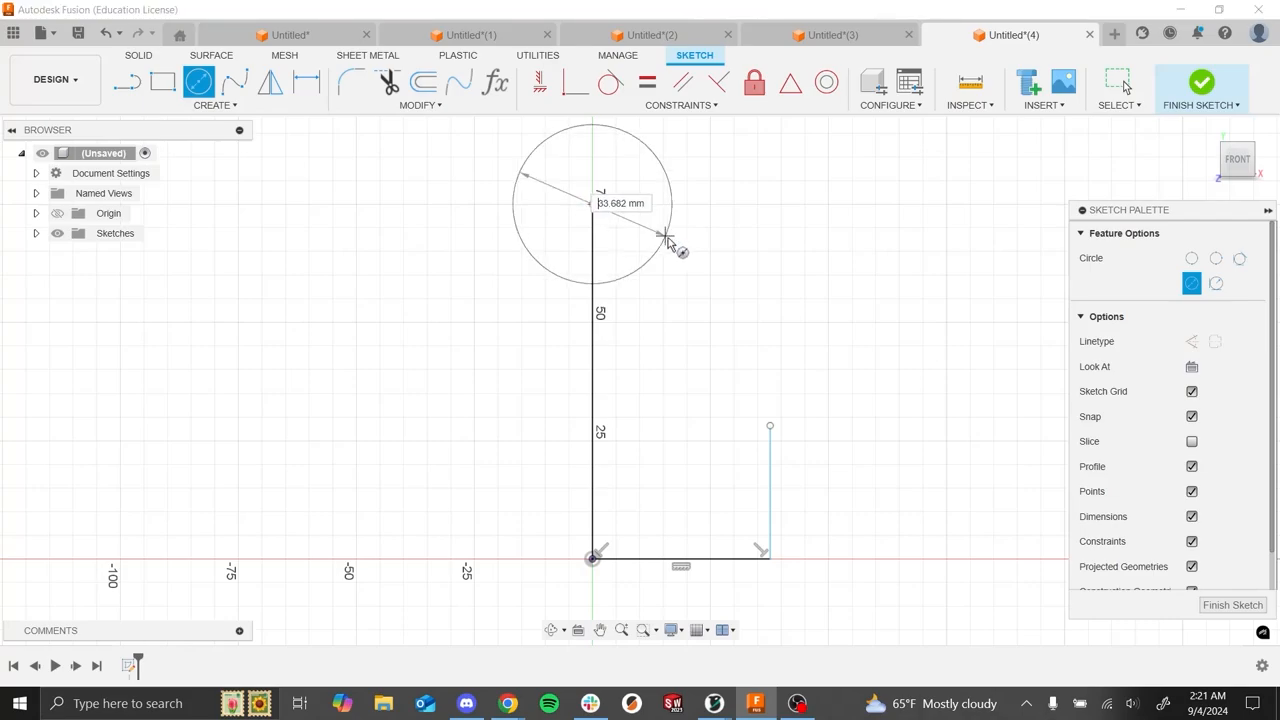
left_click(668, 244)
- Sketch a slanted line about 20 mm long from the circle's lower right edge, running downward and slightly outward
left_click(137, 83)
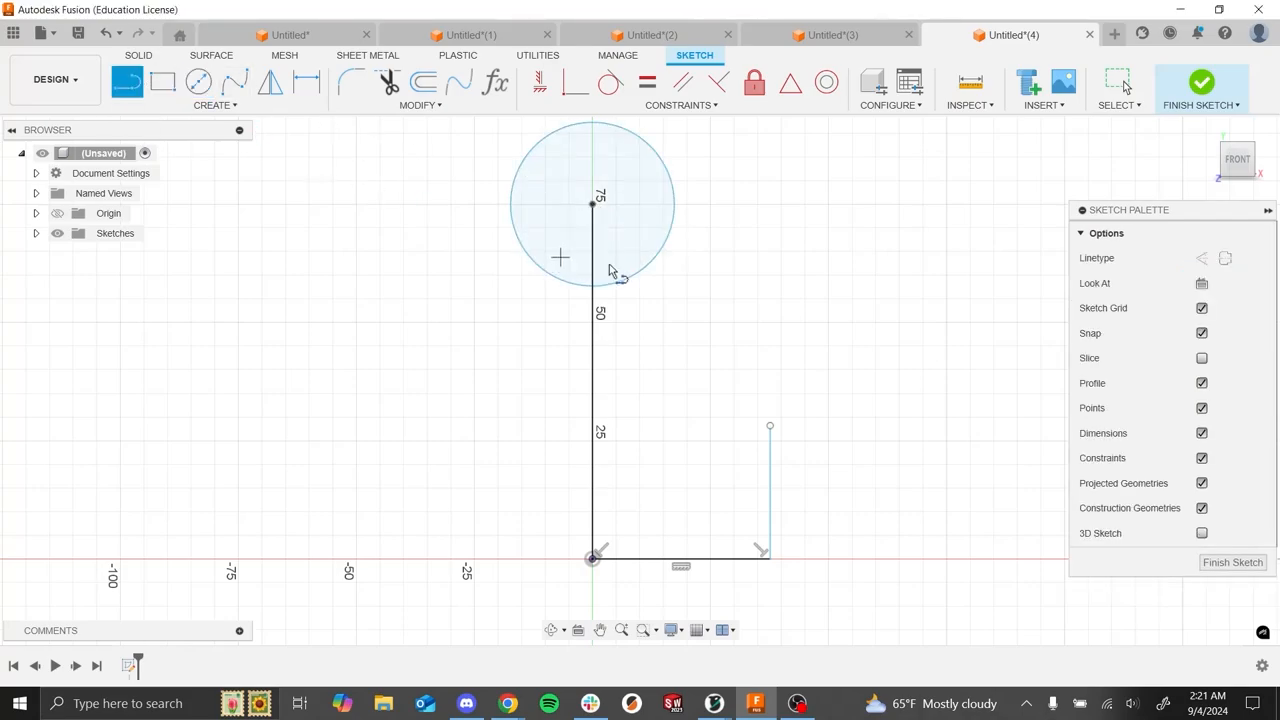
left_click(663, 260)
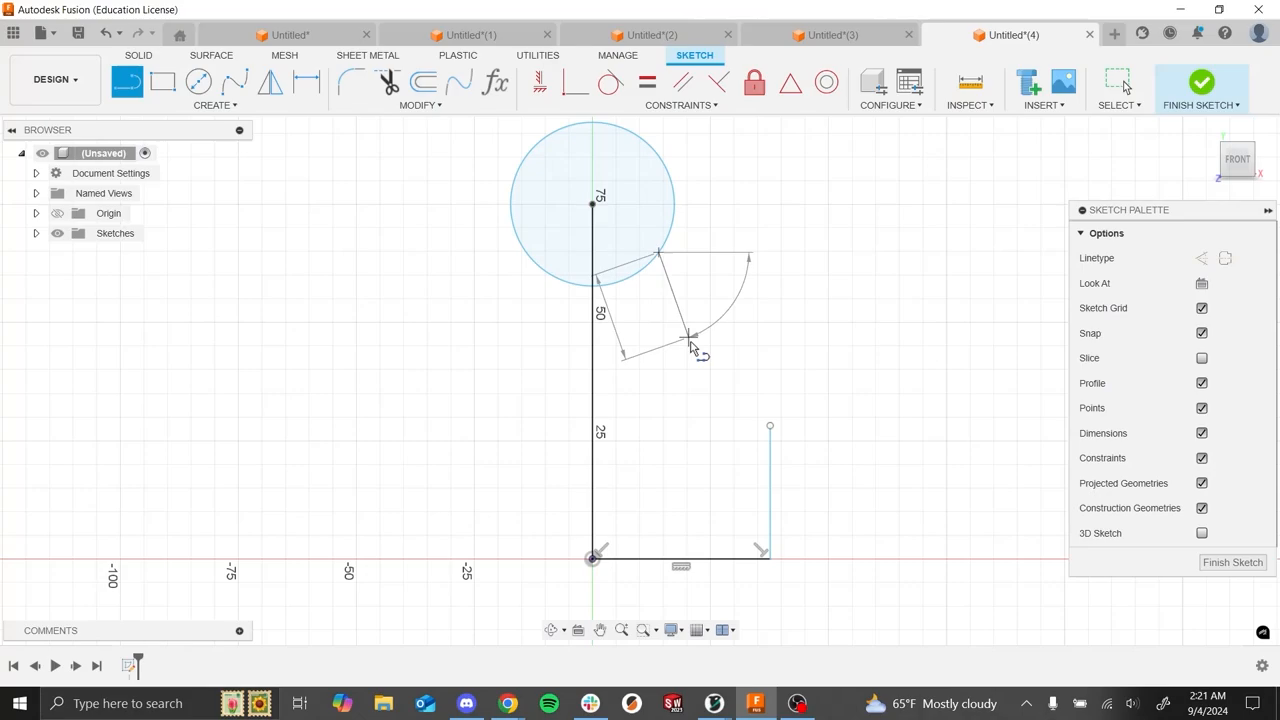
left_click(686, 345)
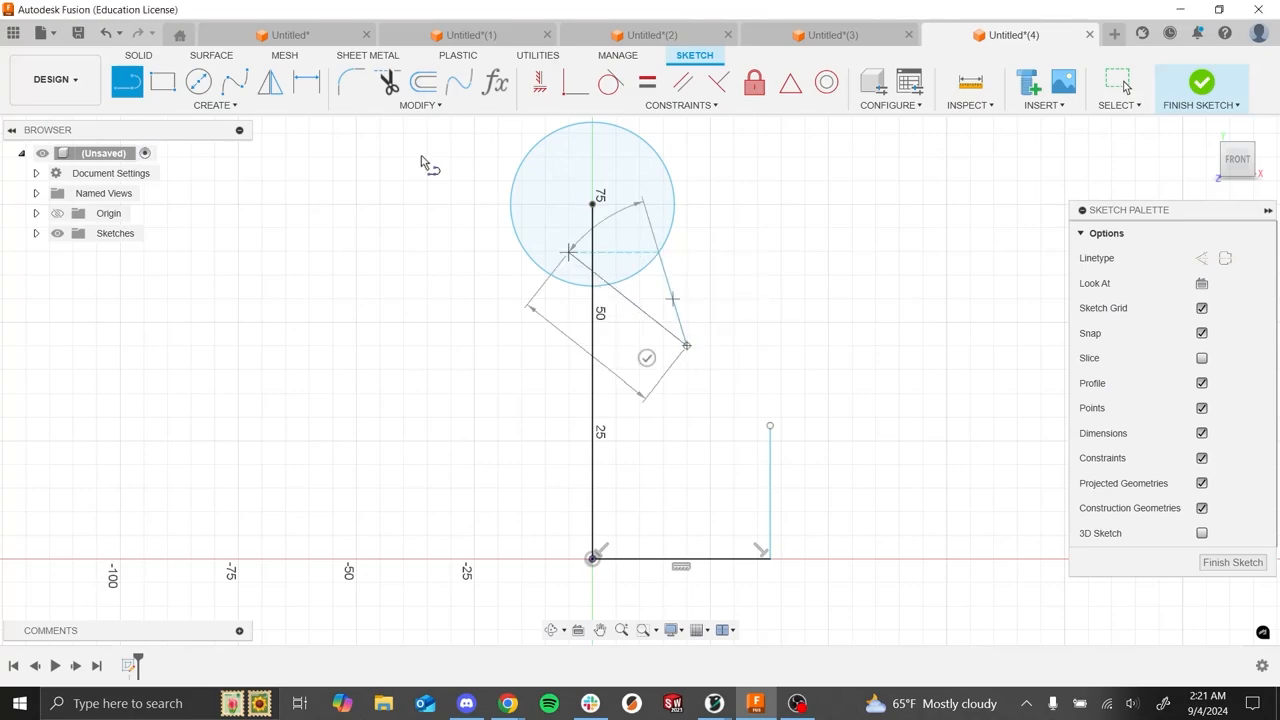
- Try a 3-point arc curving inward from the slanted line's lower end to the short vertical line's upper end, then undo it
left_click(213, 105)
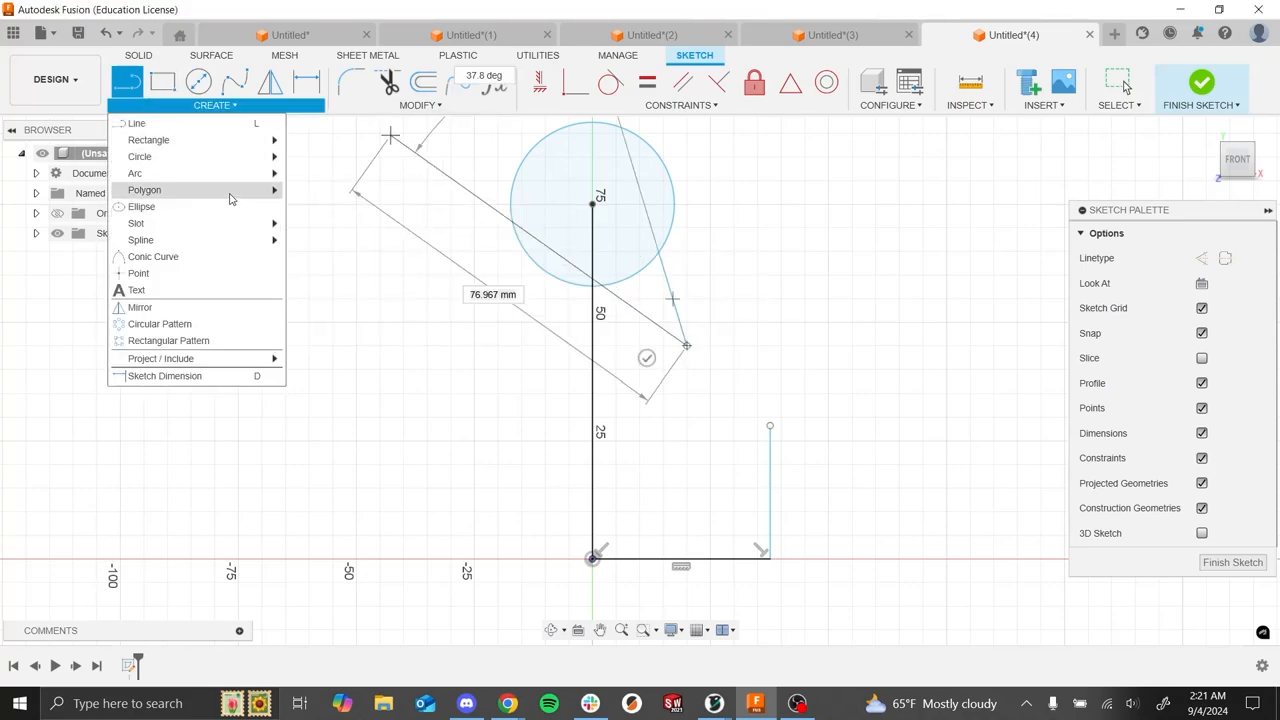
mouse_move(215, 175)
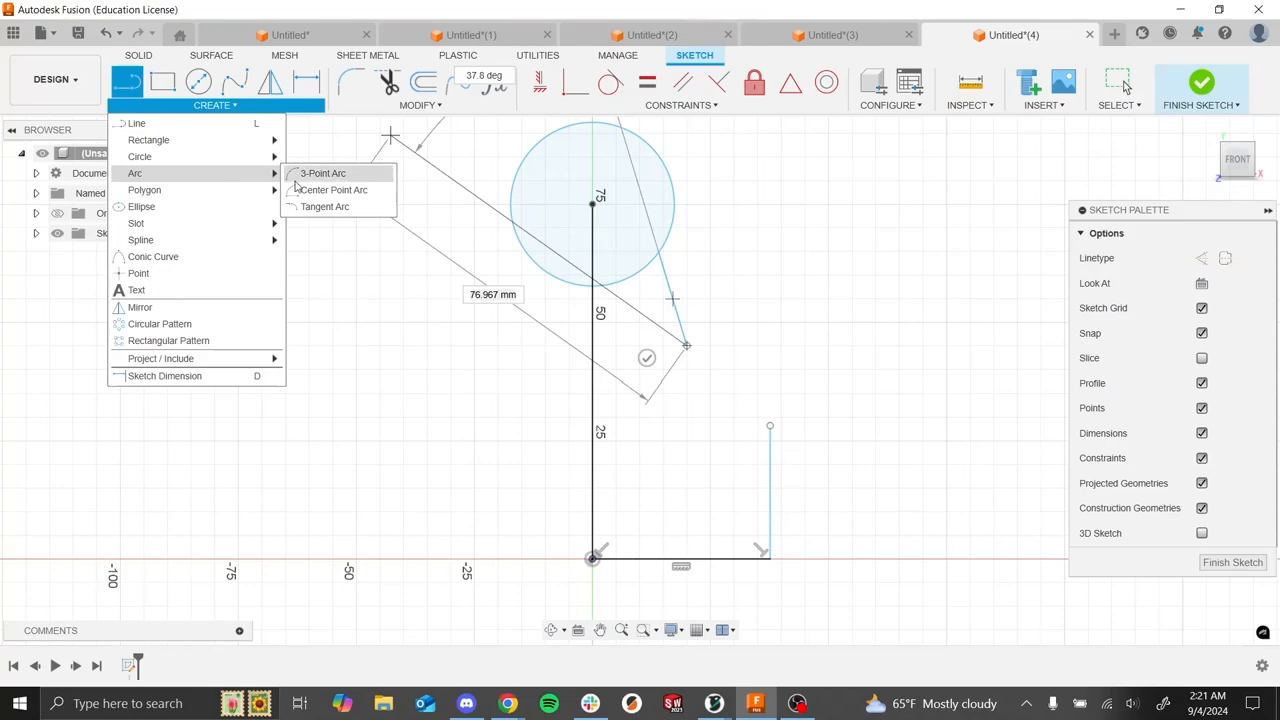
left_click(349, 178)
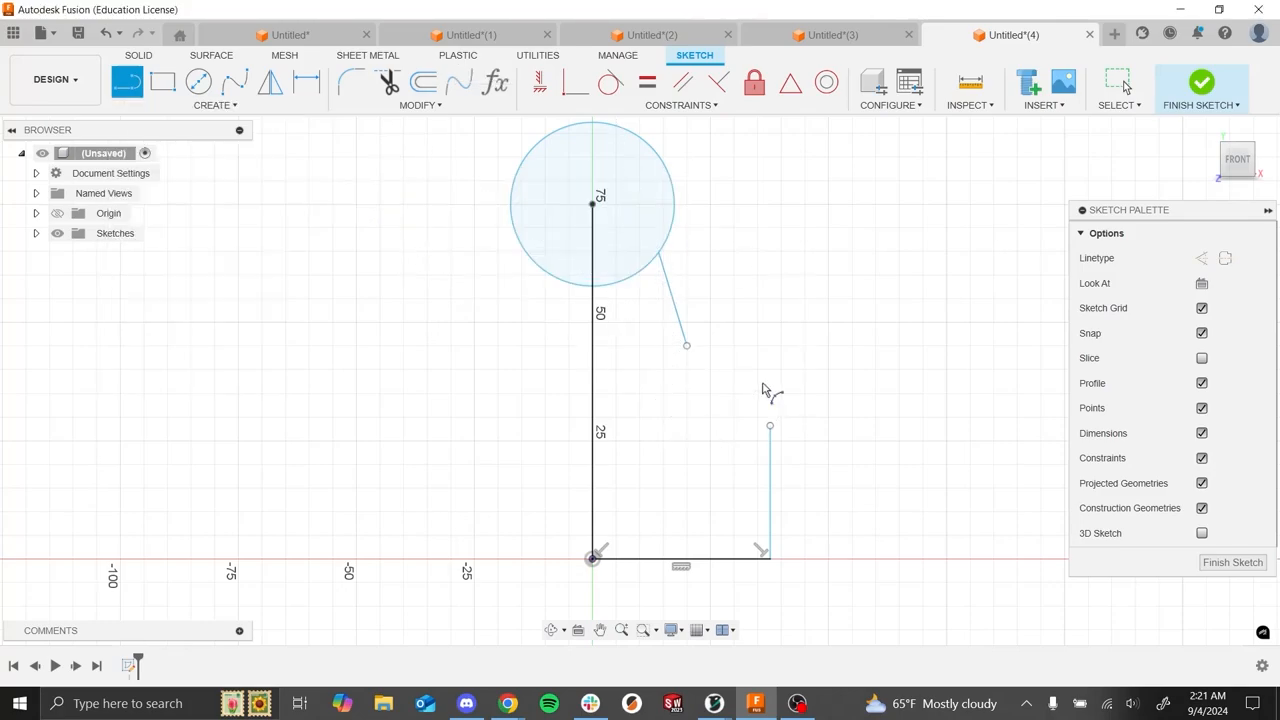
left_click(686, 346)
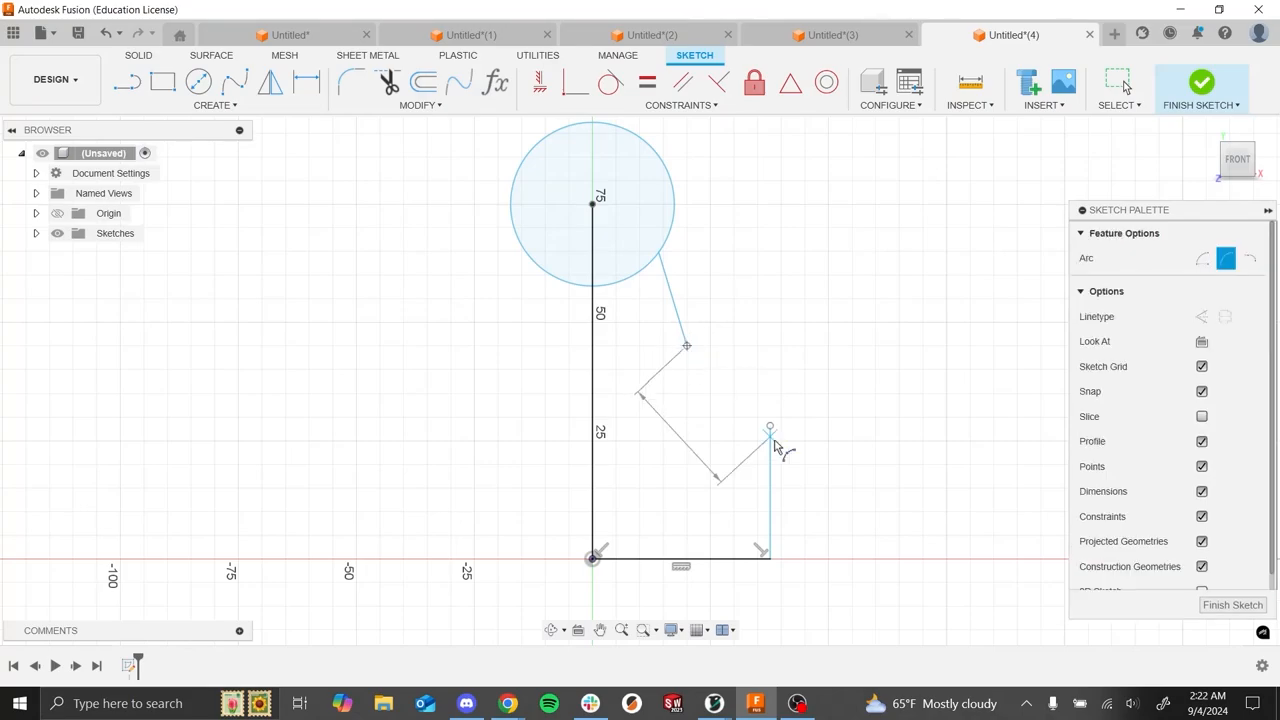
left_click(770, 427)
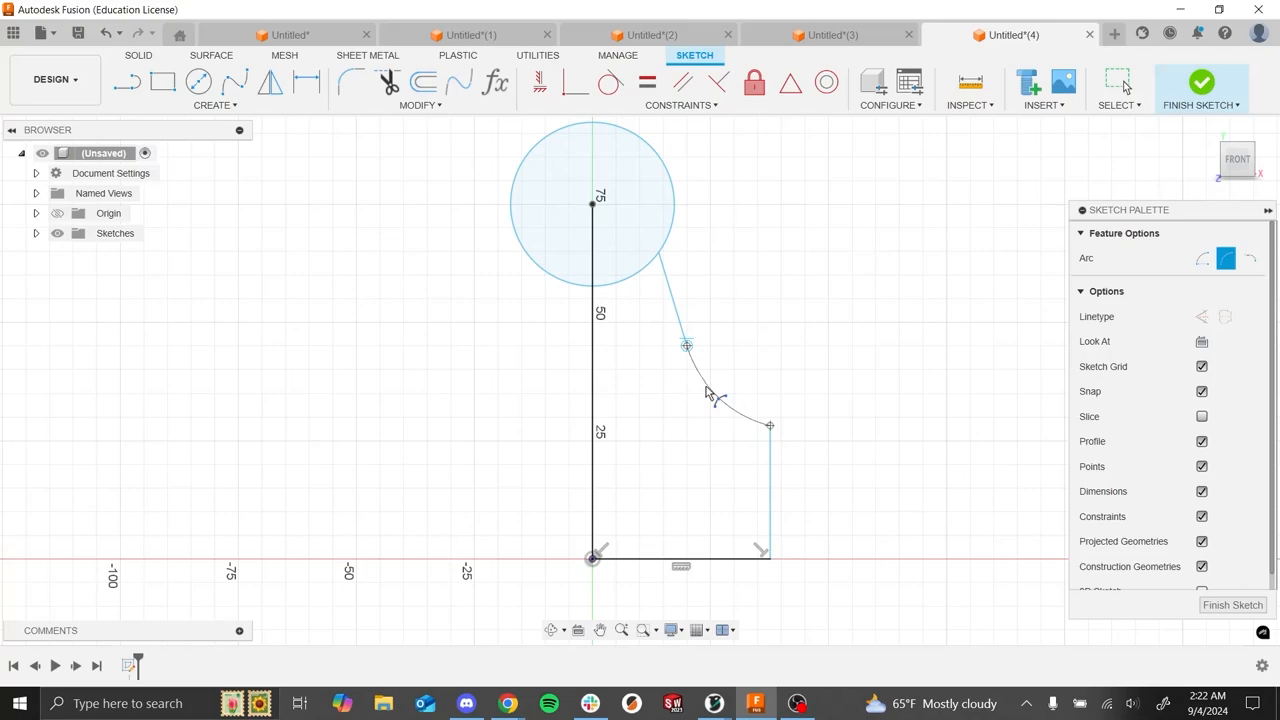
left_click(776, 396)
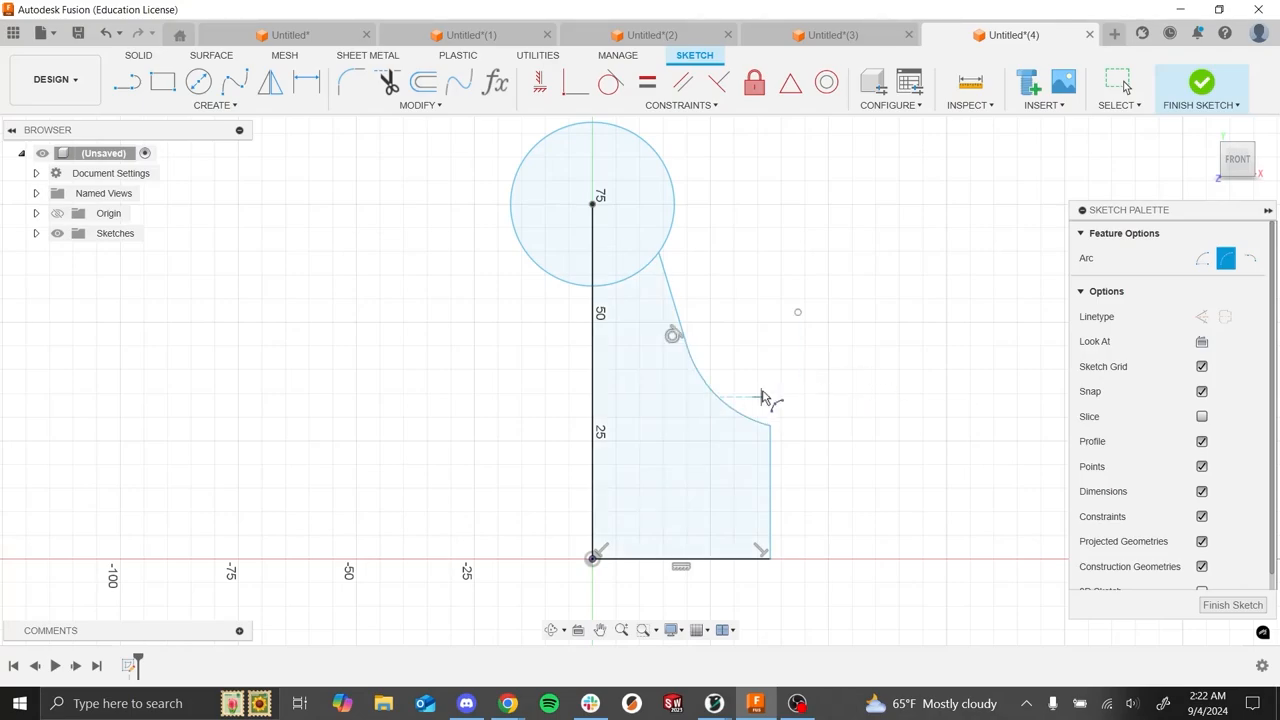
key("Escape")
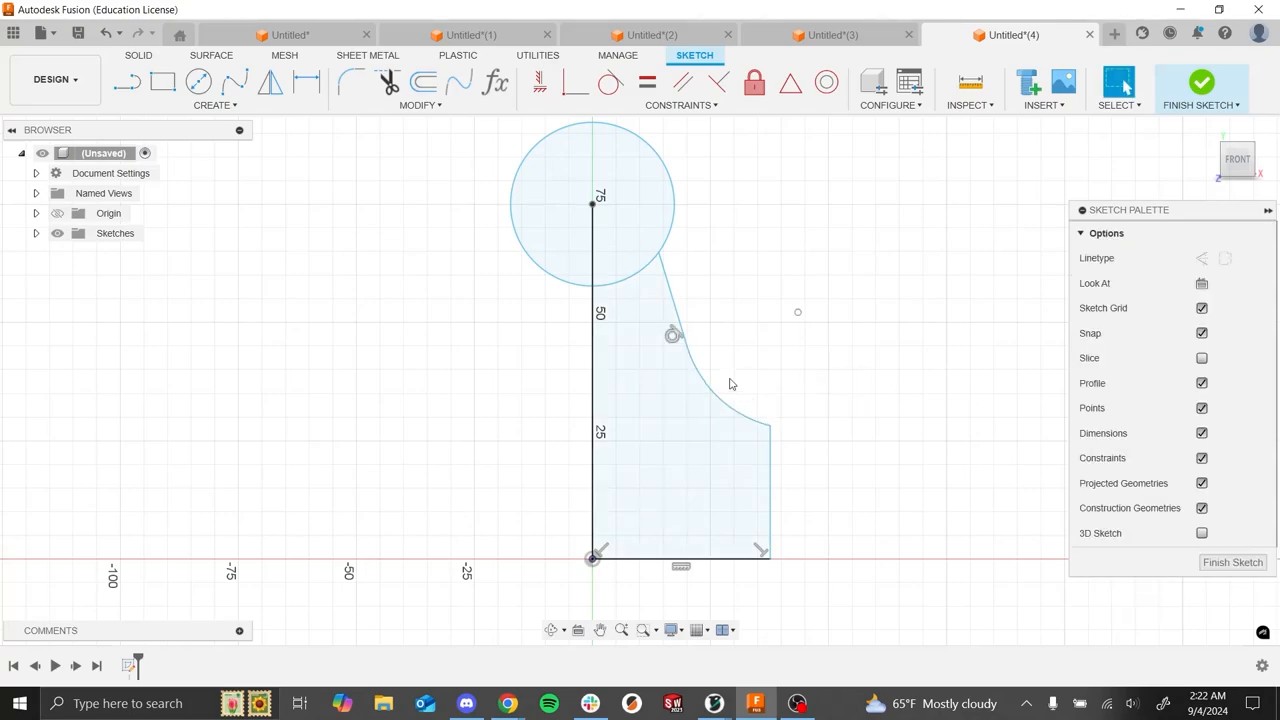
key("ctrl+z")
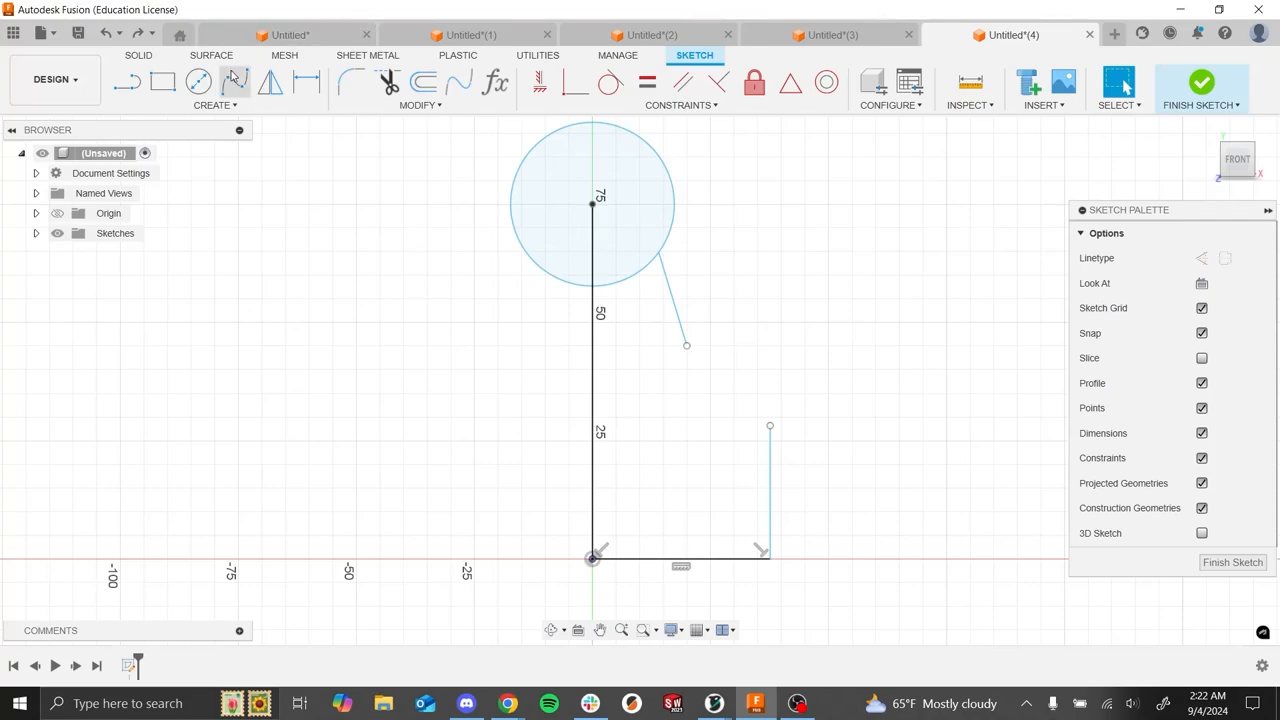
- Sketch an inward 3-point arc between the slanted line's lower end and the short vertical line, and move its lower end to about X 35.6, Y 17.4 mm
left_click(210, 105)
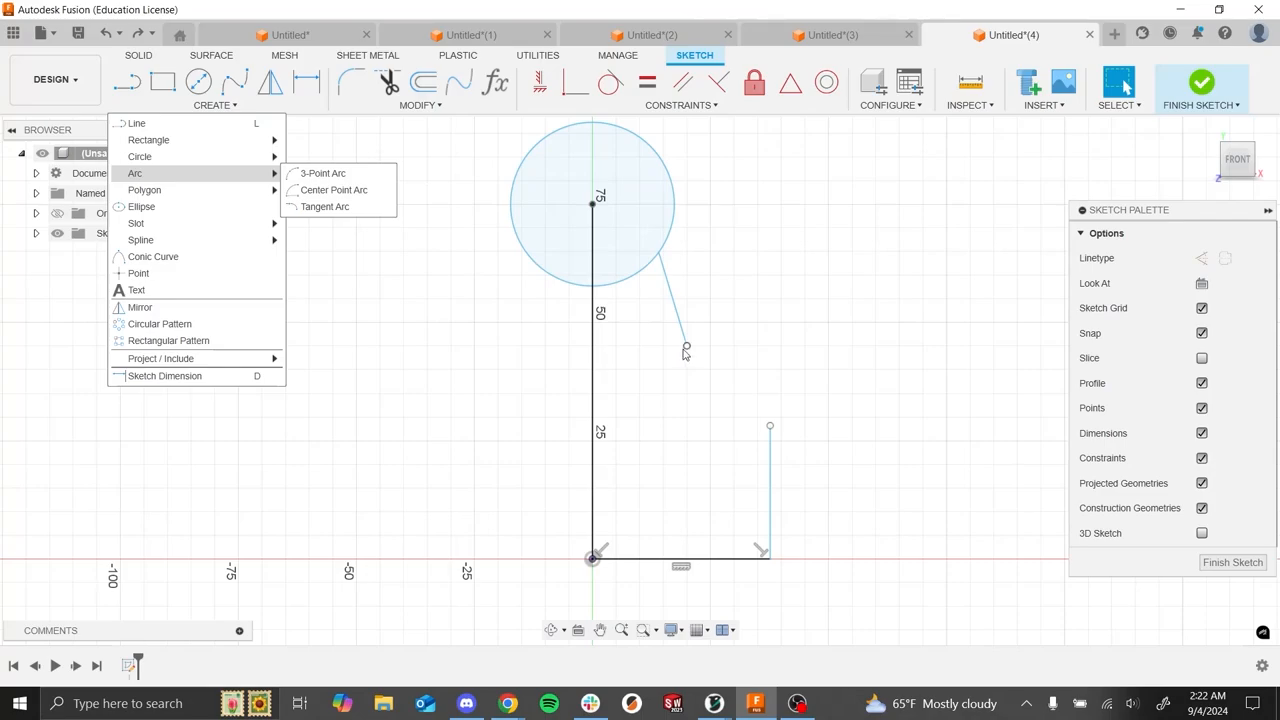
left_click(335, 189)
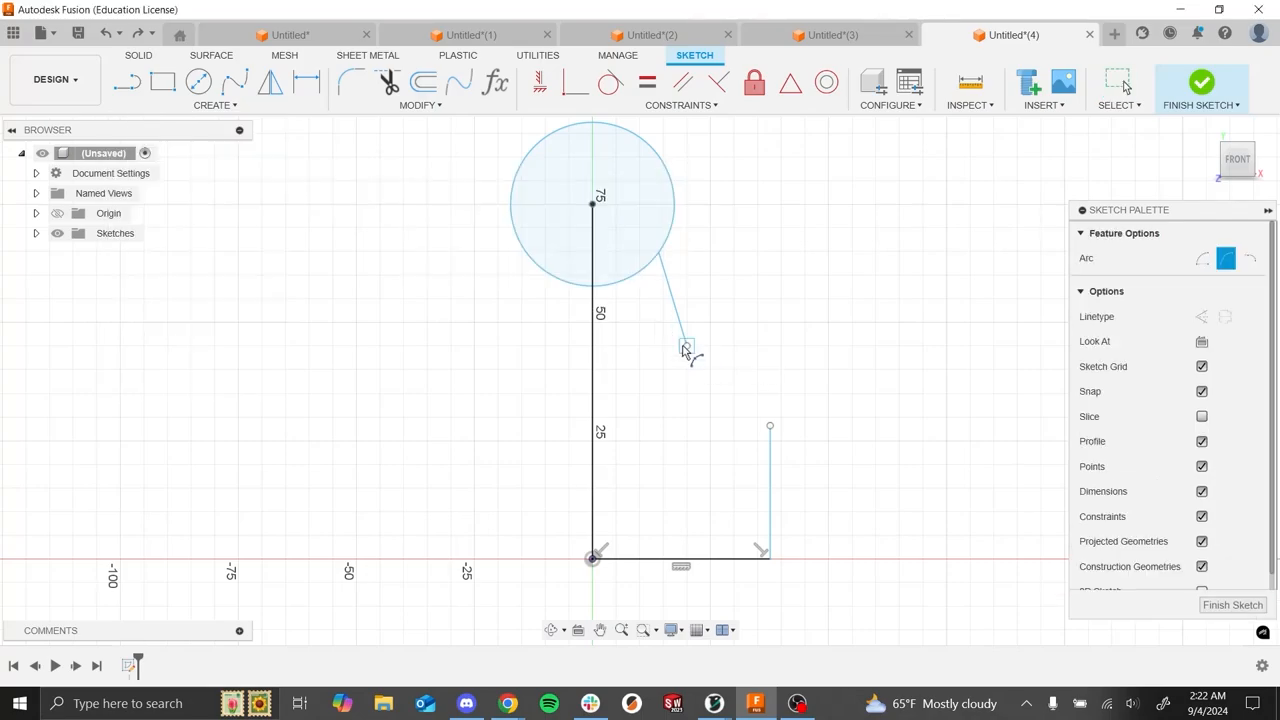
left_click(686, 346)
left_click(770, 426)
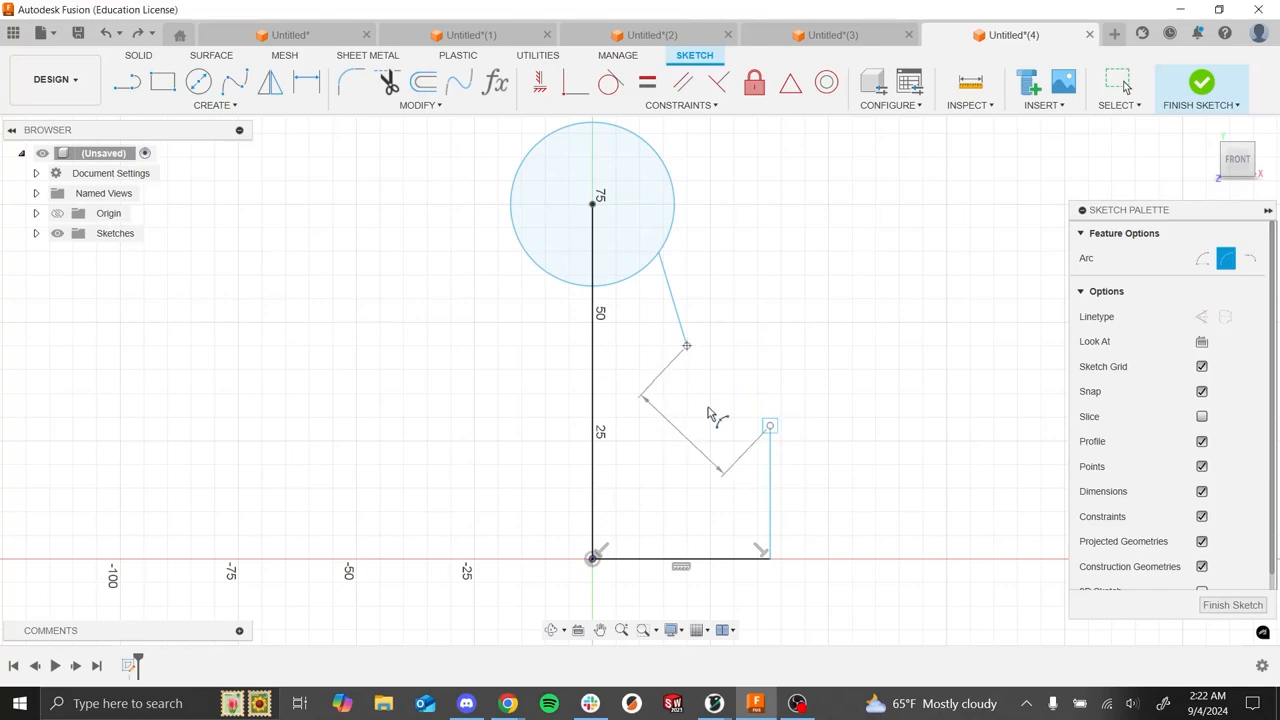
left_click(677, 423)
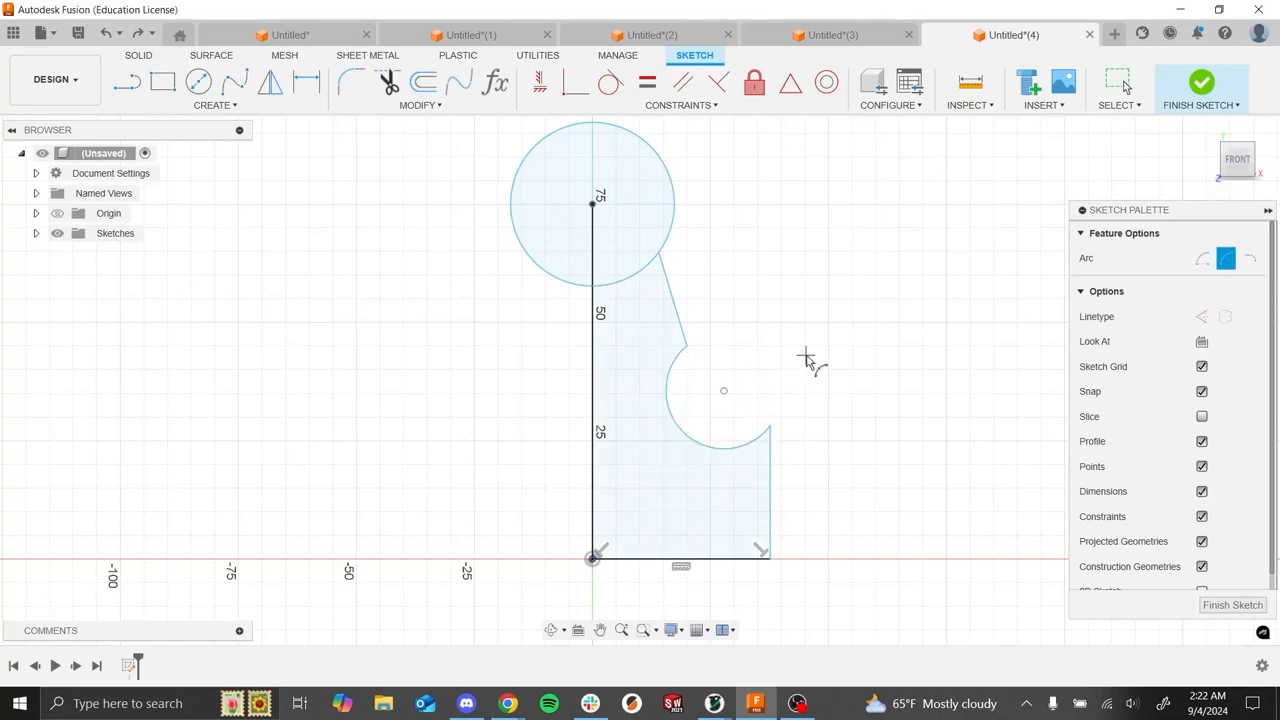
key("Escape")
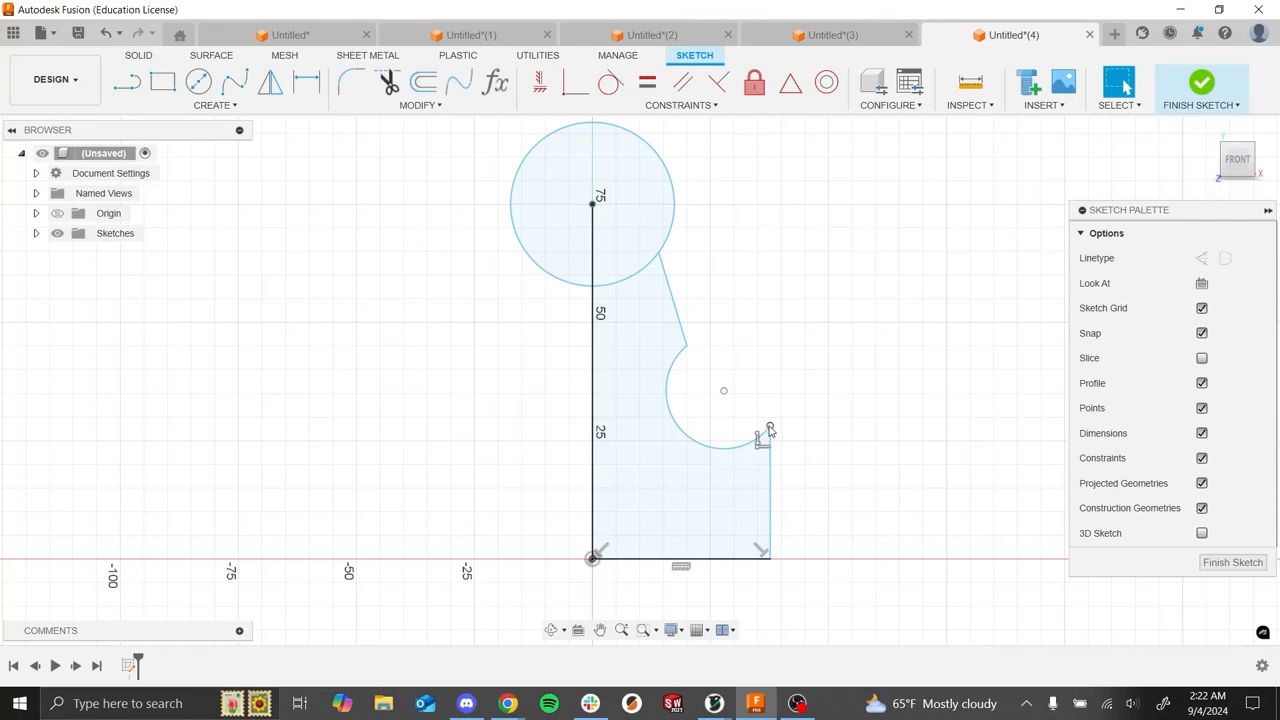
left_click_drag(769, 430, 760, 477)
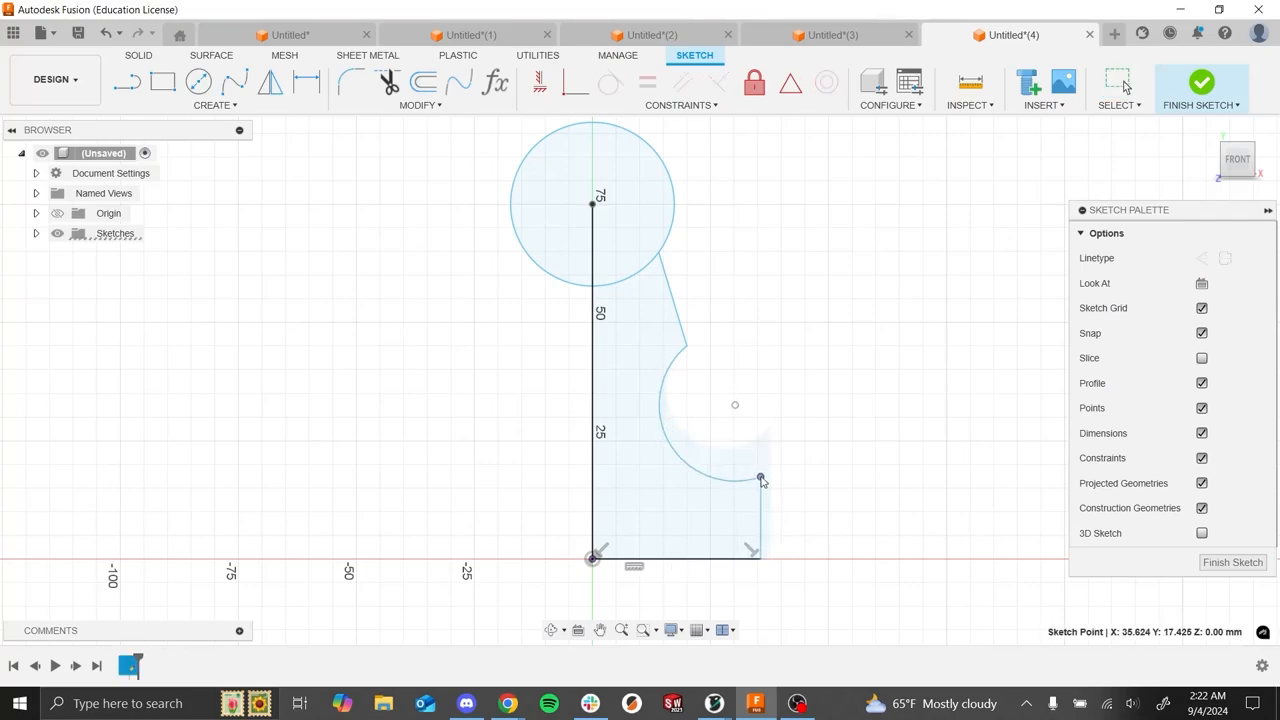
- Make the arc tangent to the slanted line and move their shared point to about X 19.8, Y 38.5 mm
left_click(670, 369)
left_click(680, 333, "shift")
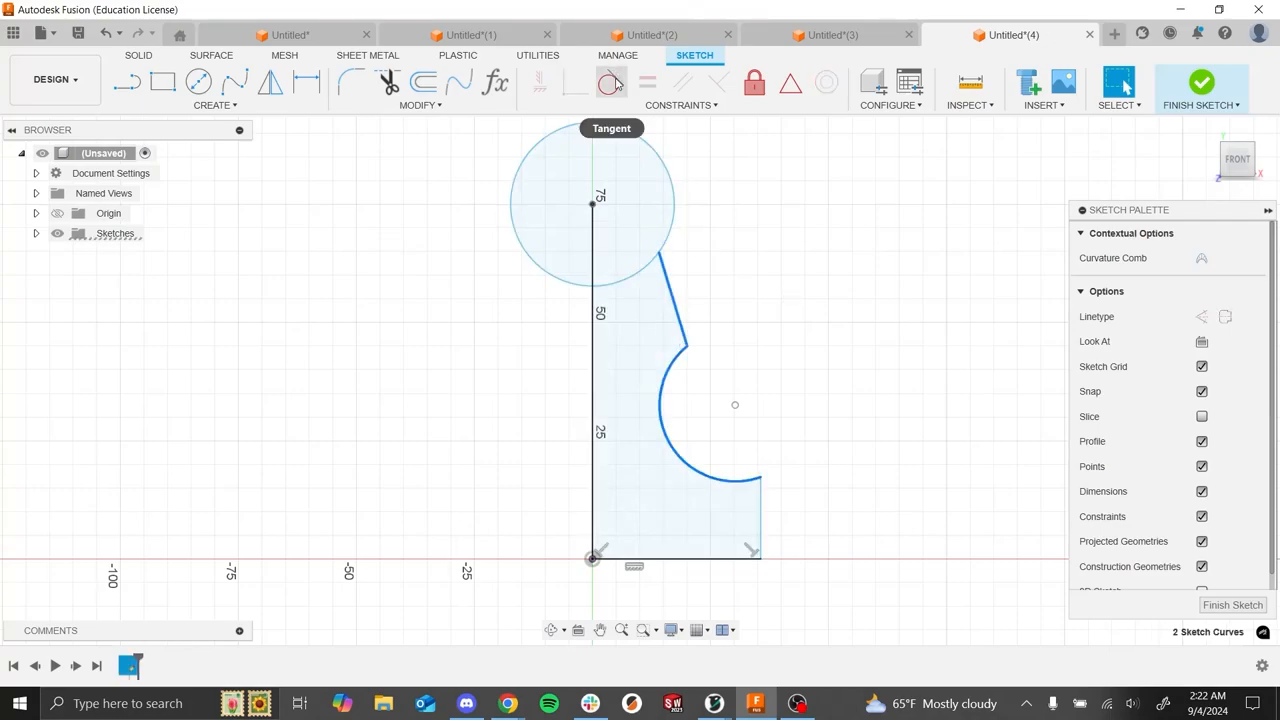
left_click(613, 83)
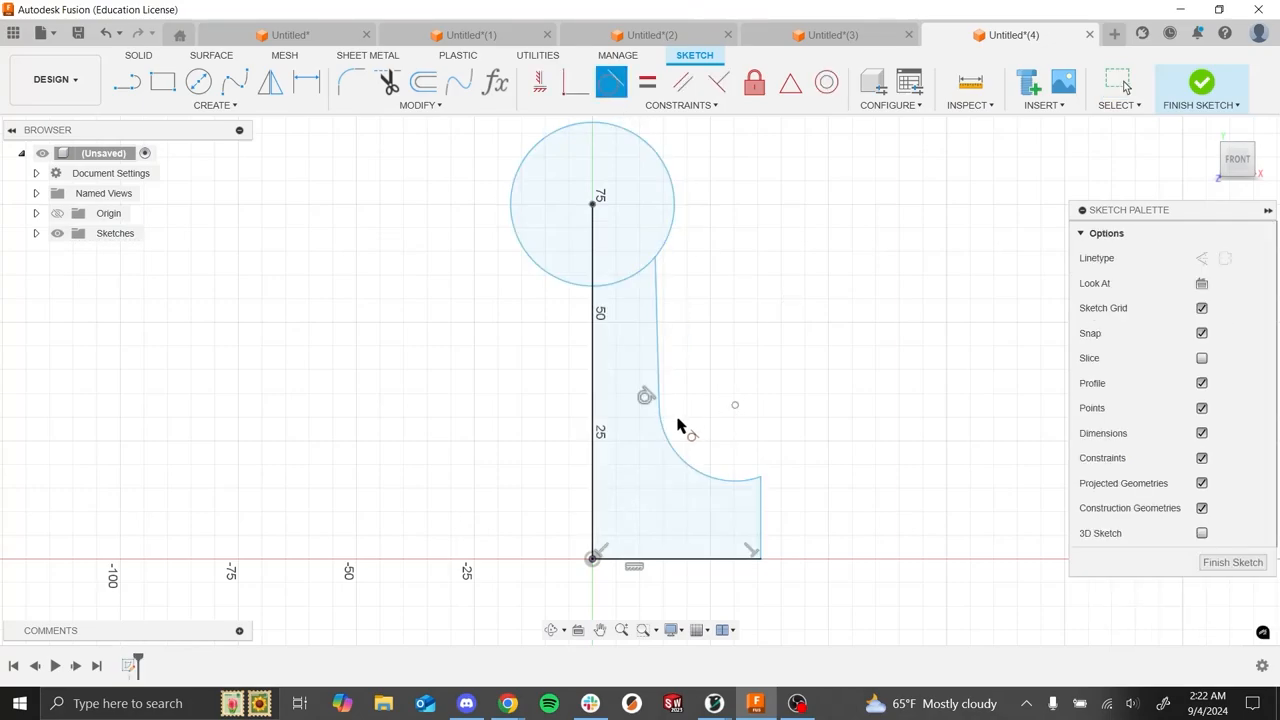
key("Escape")
left_click(657, 393)
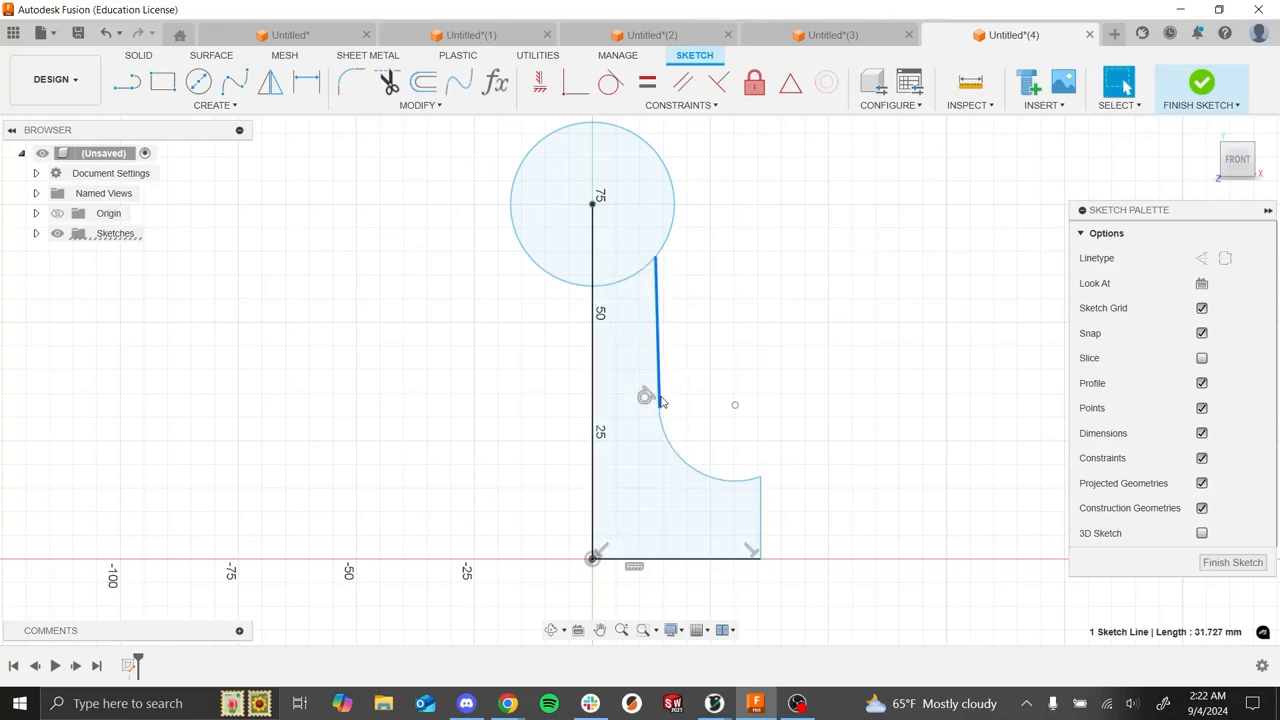
left_click_drag(659, 405, 686, 378)
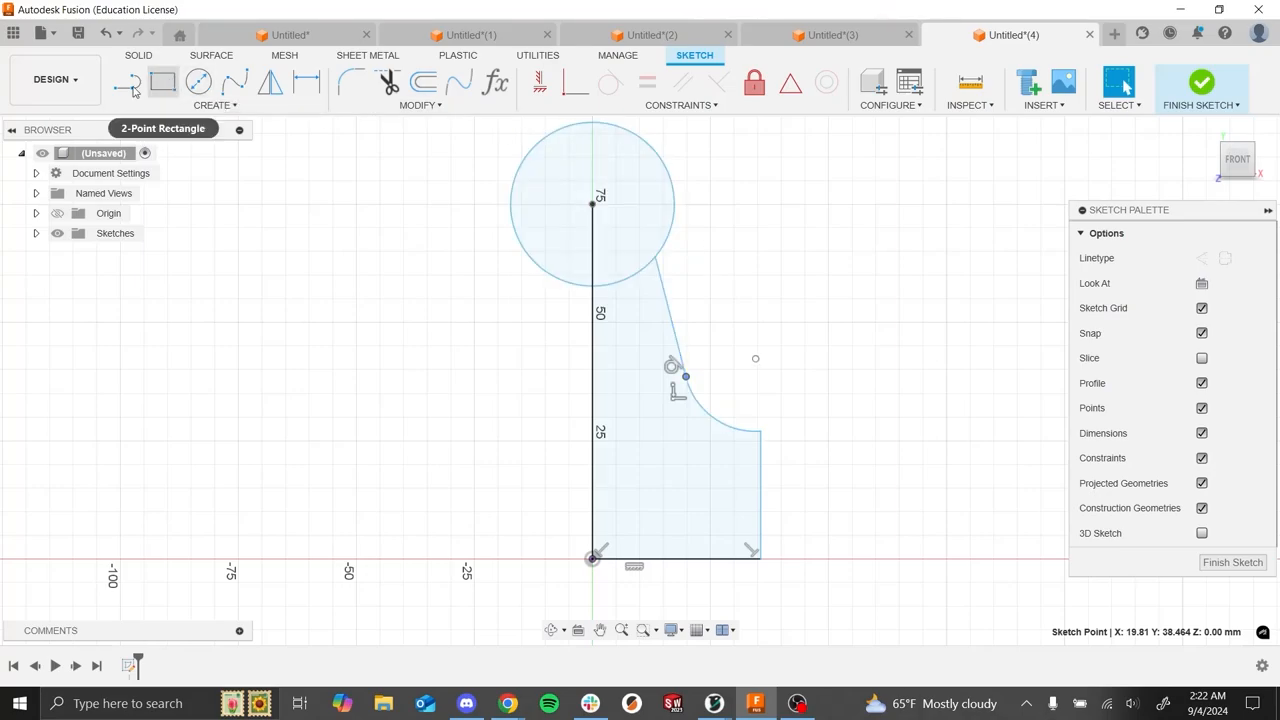
- Sketch a vertical line from the circle's centre straight up to the circle's upper edge
left_click(129, 87)
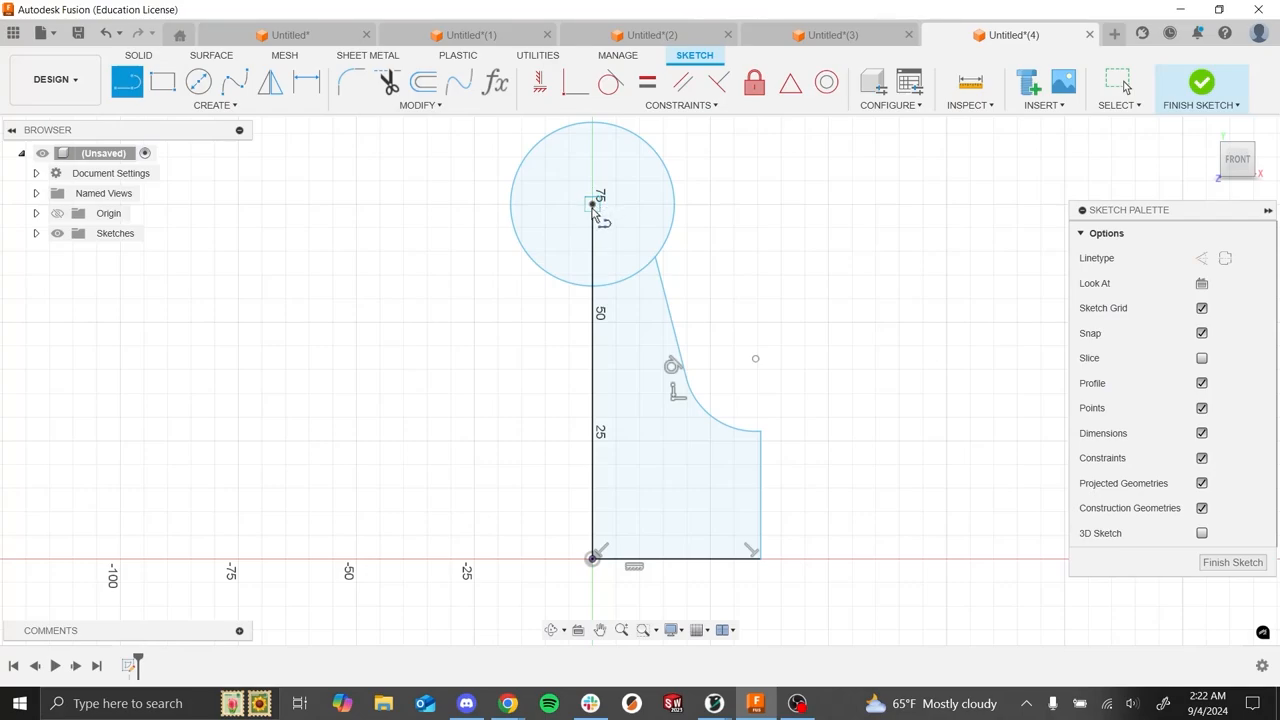
left_click(592, 204)
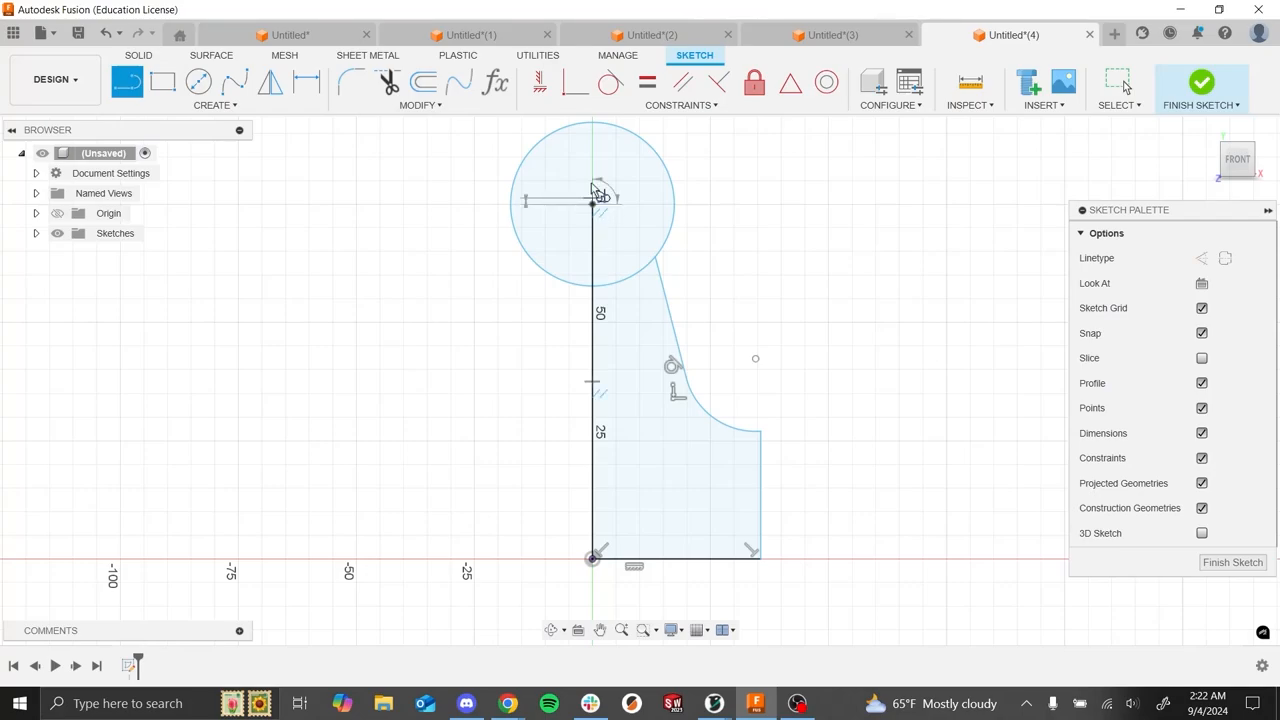
left_click(594, 123)
key("Escape")
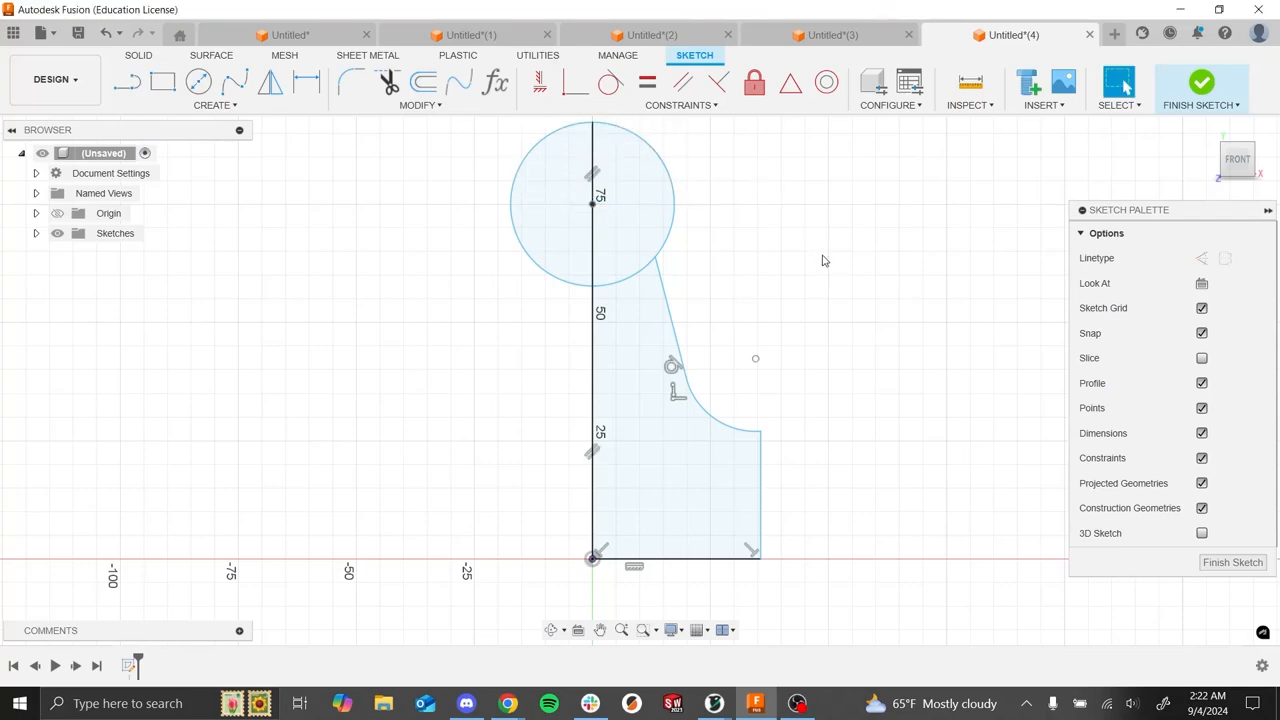
- Trim the circle's left half and its lower piece between the vertical and slanted lines, then finish the sketch
key("t")
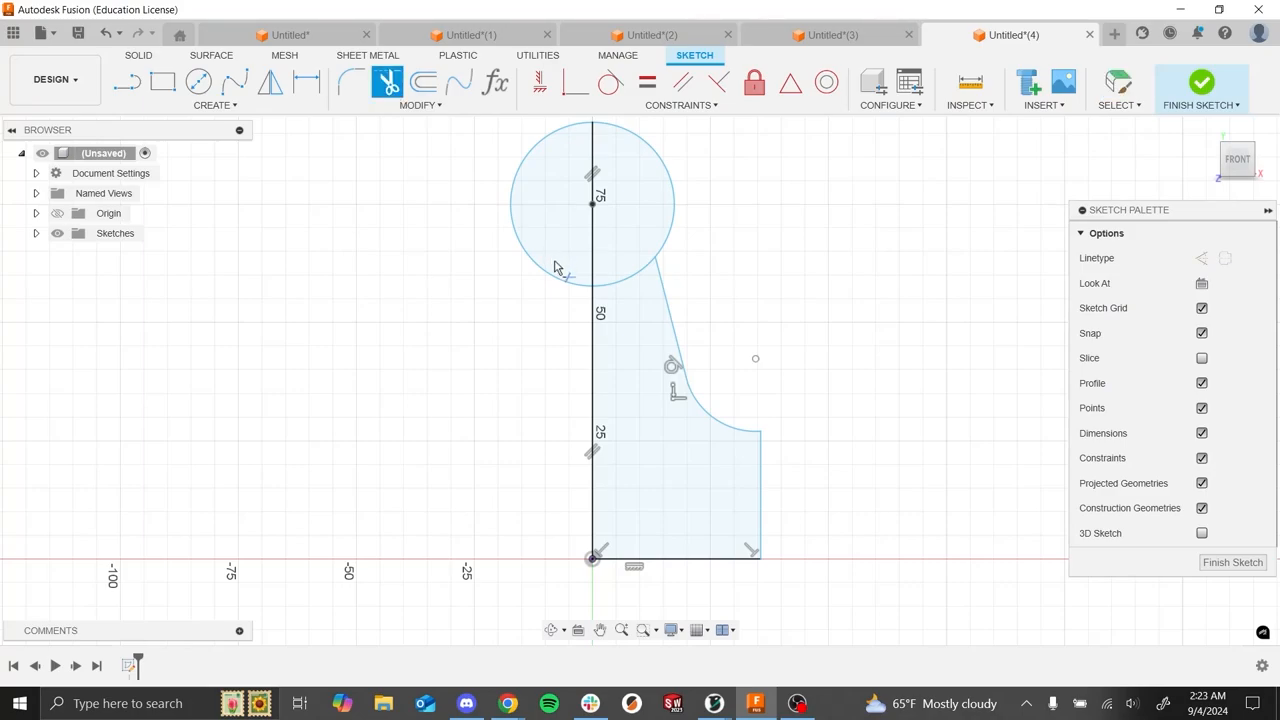
left_click(555, 275)
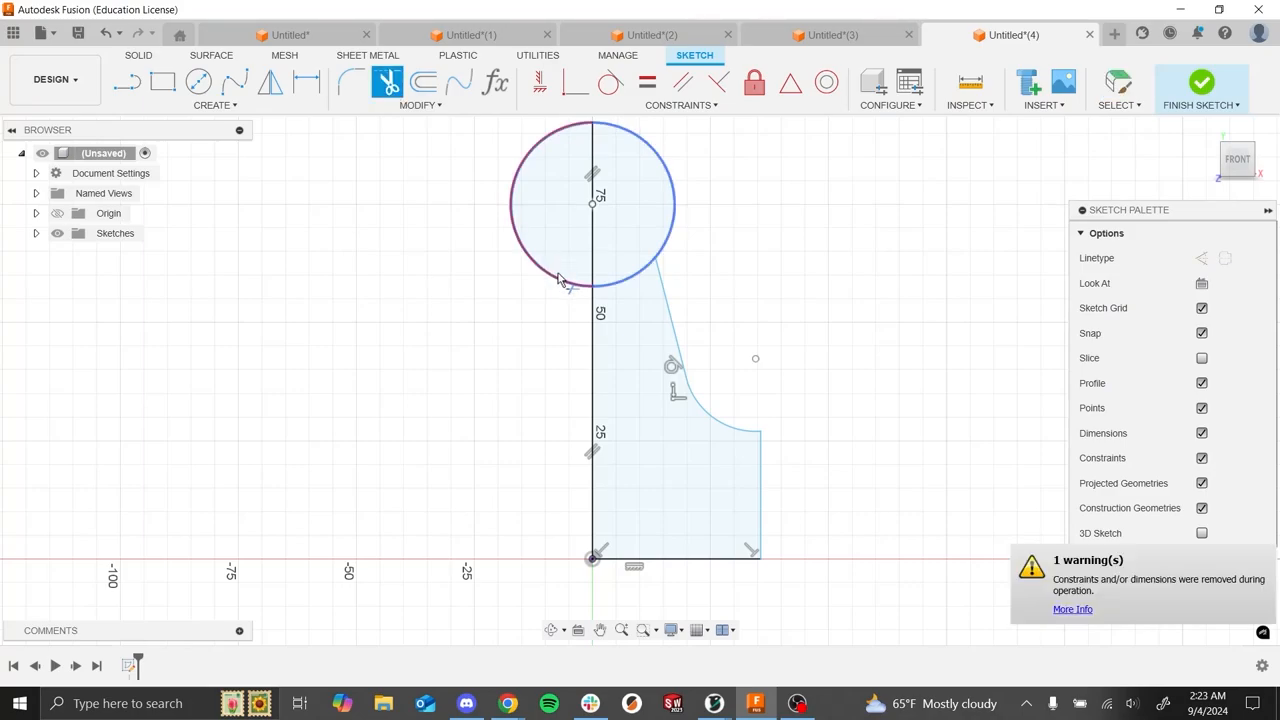
left_click(620, 287)
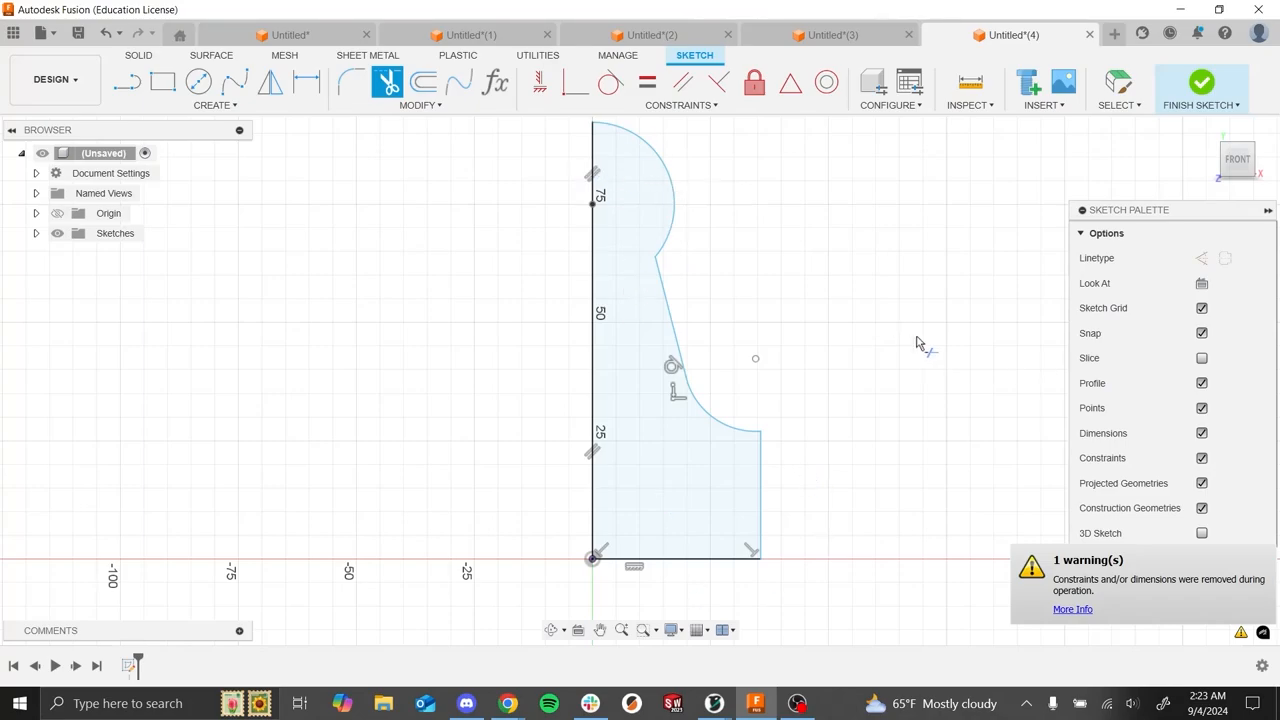
key("Escape")
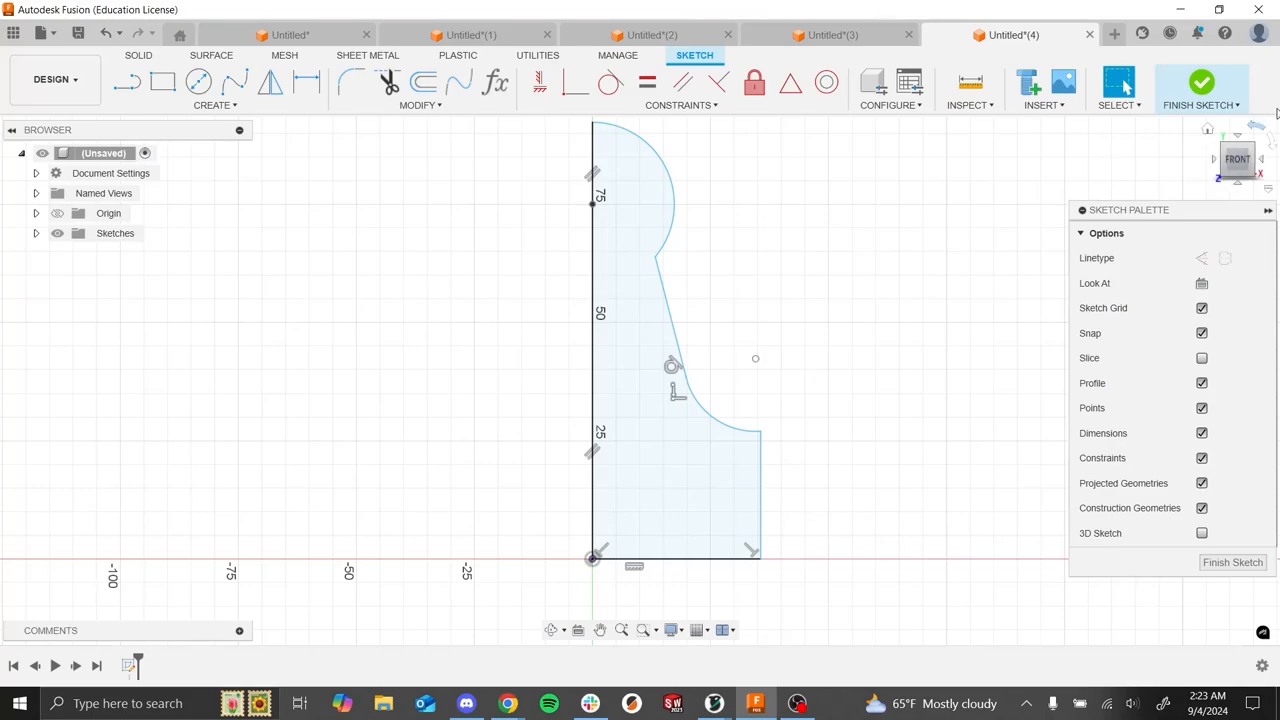
left_click(1201, 84)
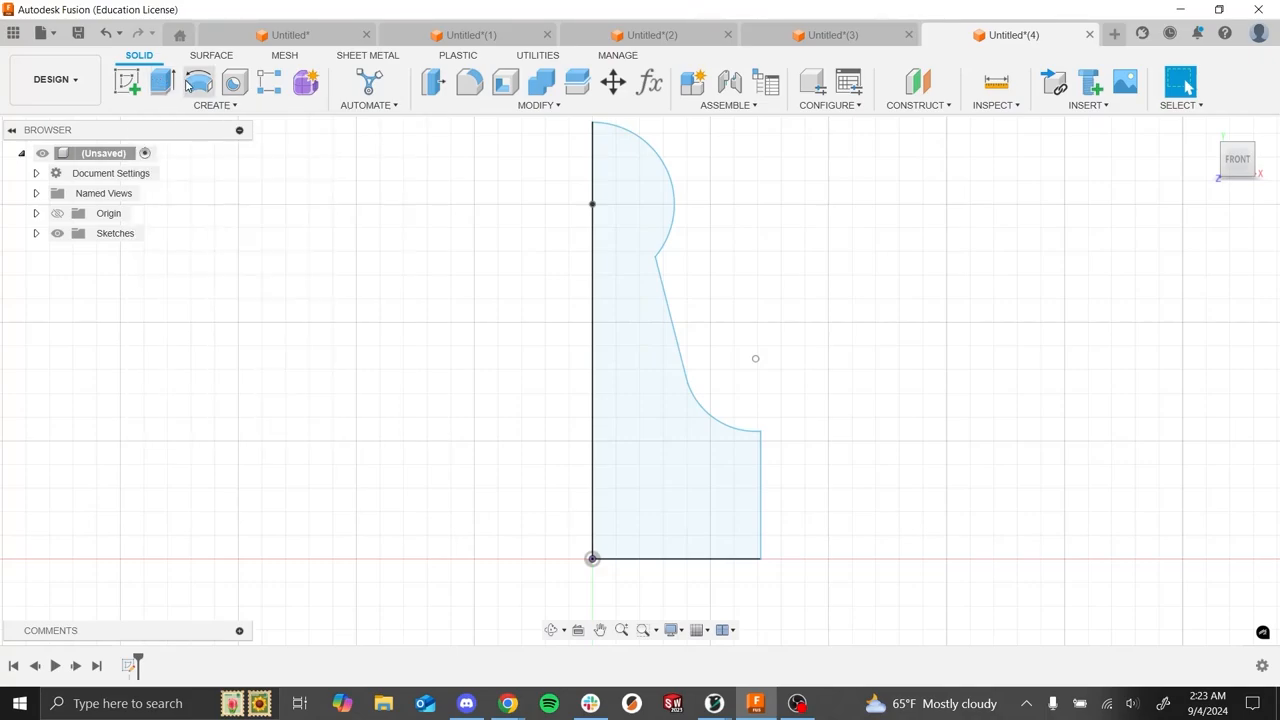
- Start a Revolve of the half-profile, try its horizontal base line as the axis, and clear that axis selection
left_click(188, 85)
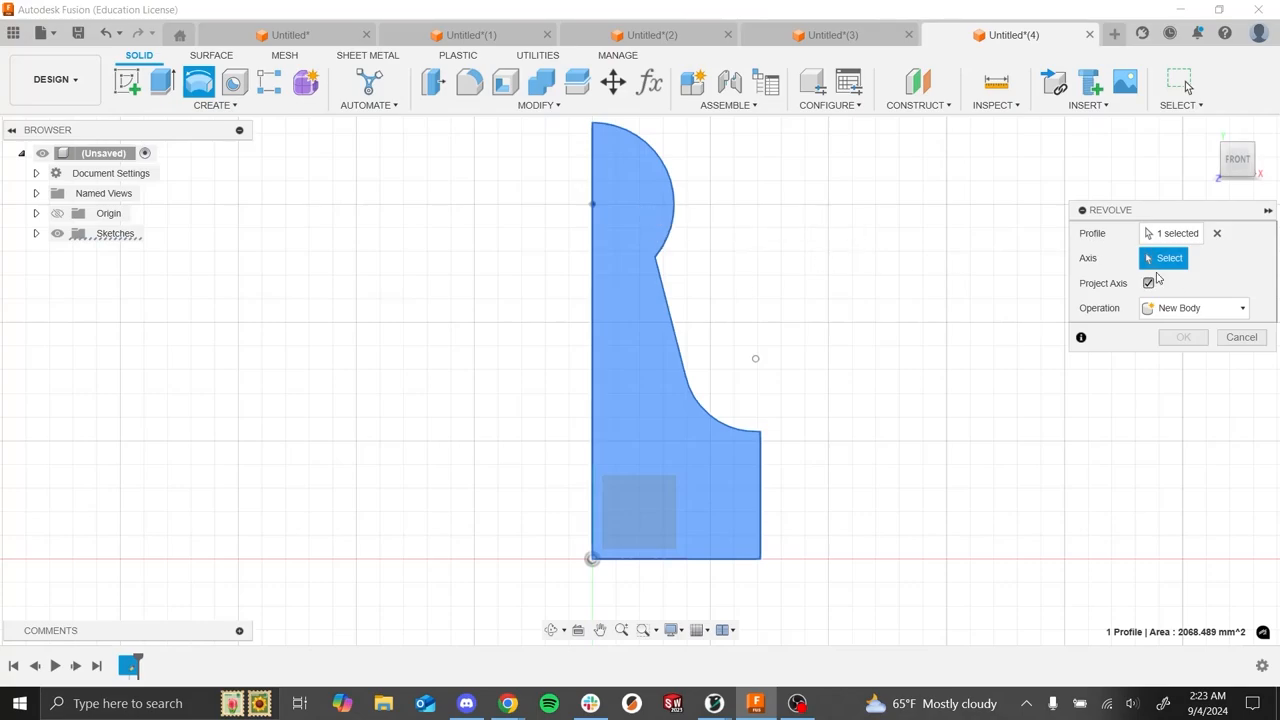
left_click(1160, 308)
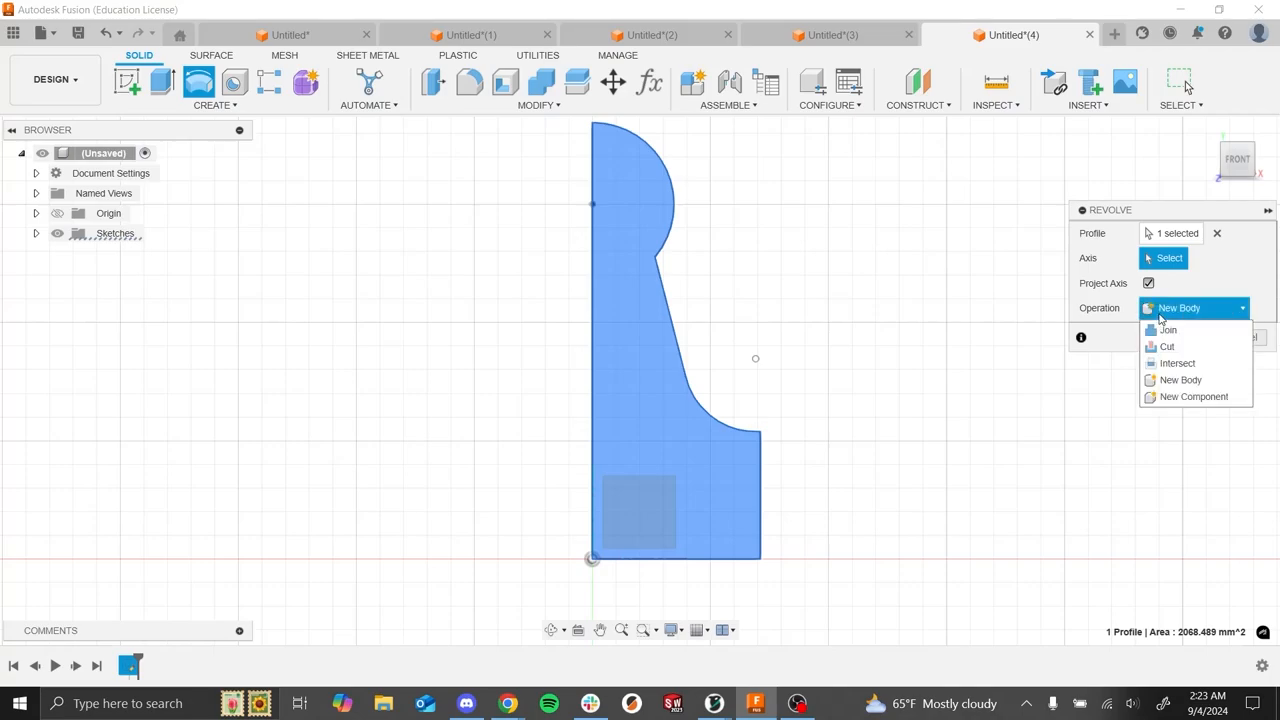
left_click(1200, 277)
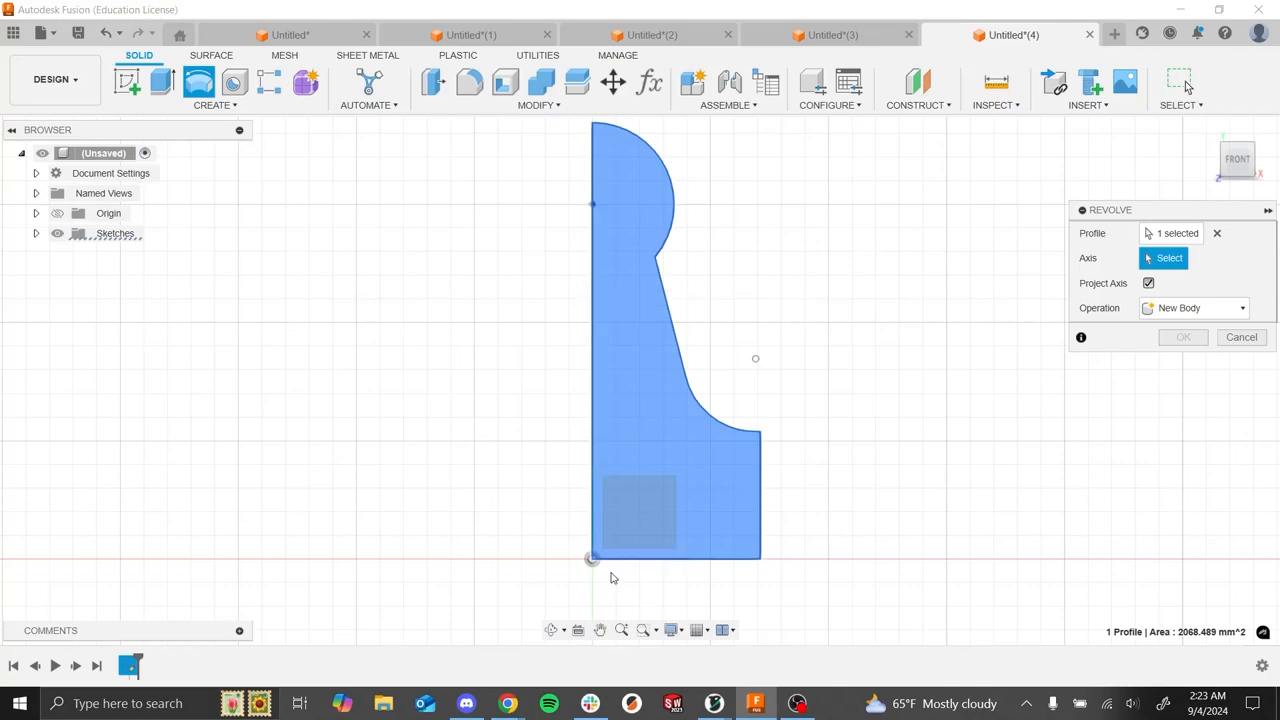
left_click(716, 559)
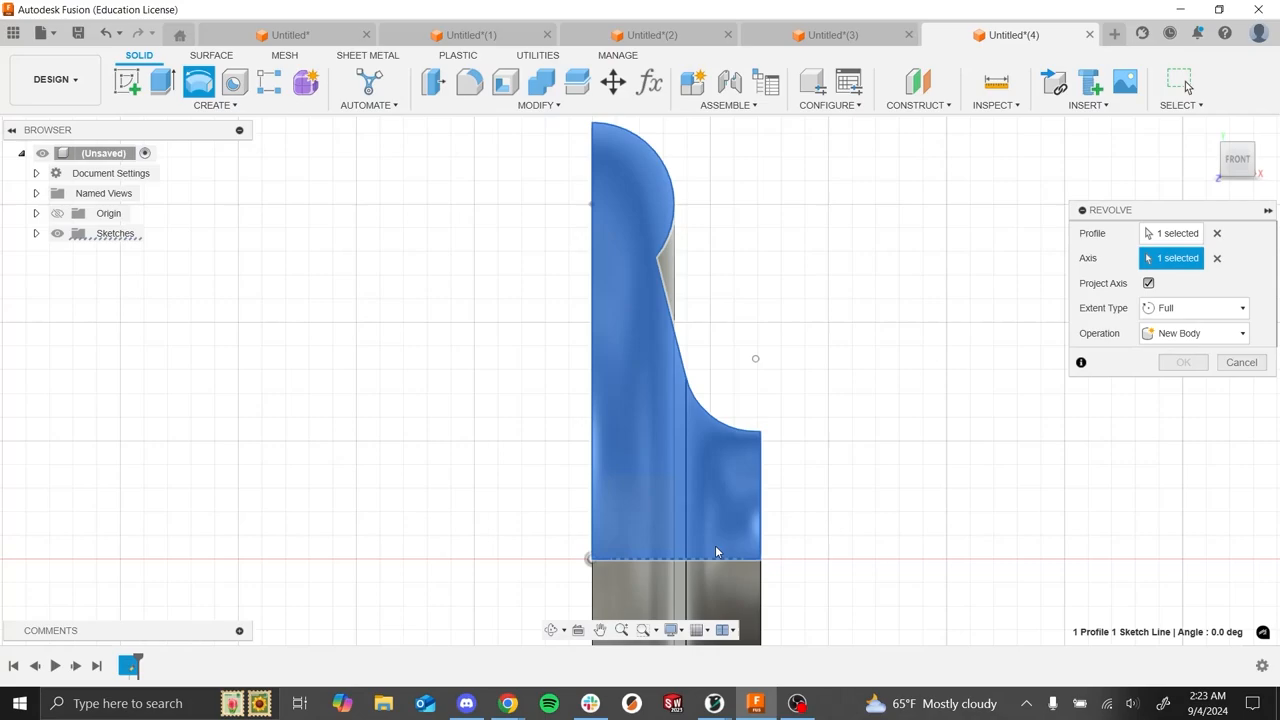
mouse_move(764, 505)
middle_mouse_down("shift")
mouse_move(823, 497)
mouse_move(800, 480)
mouse_move(776, 505)
middle_mouse_up("shift")
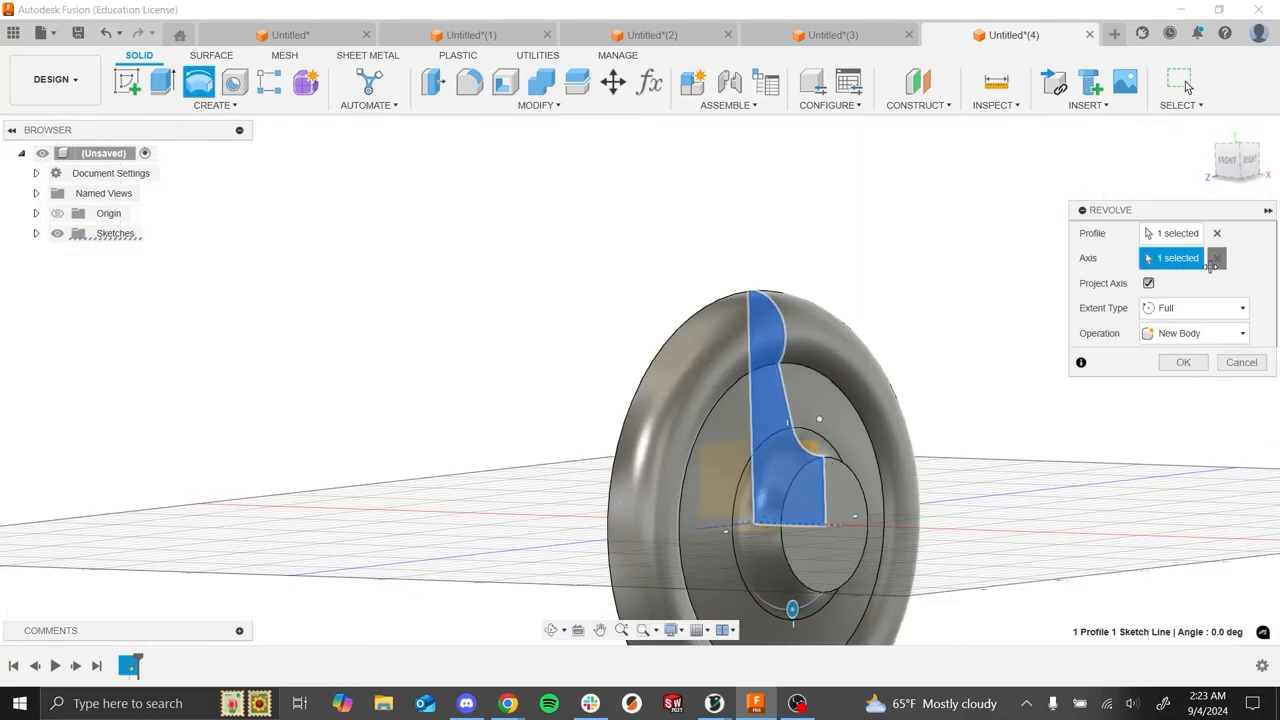
left_click(1217, 258)
middle_click_drag(941, 458, 986, 443, "shift")
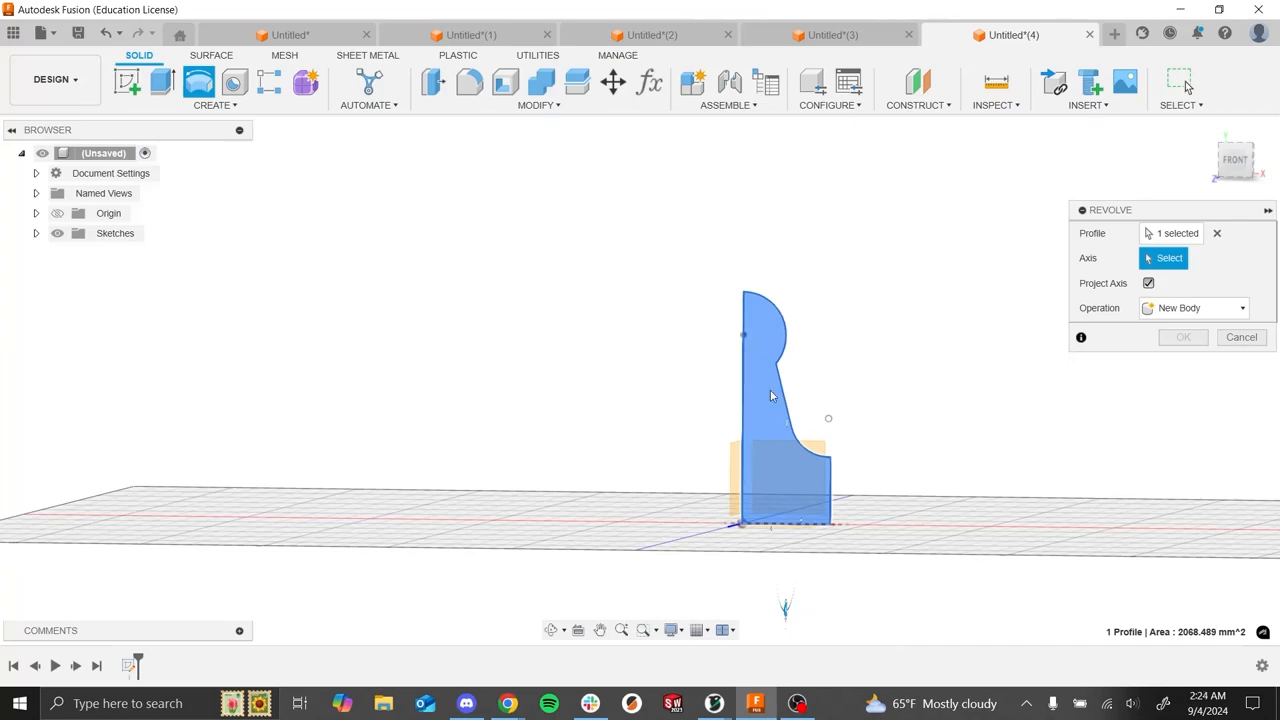
- Revolve the half-profile fully around its long vertical line as a new body
left_click(743, 396)
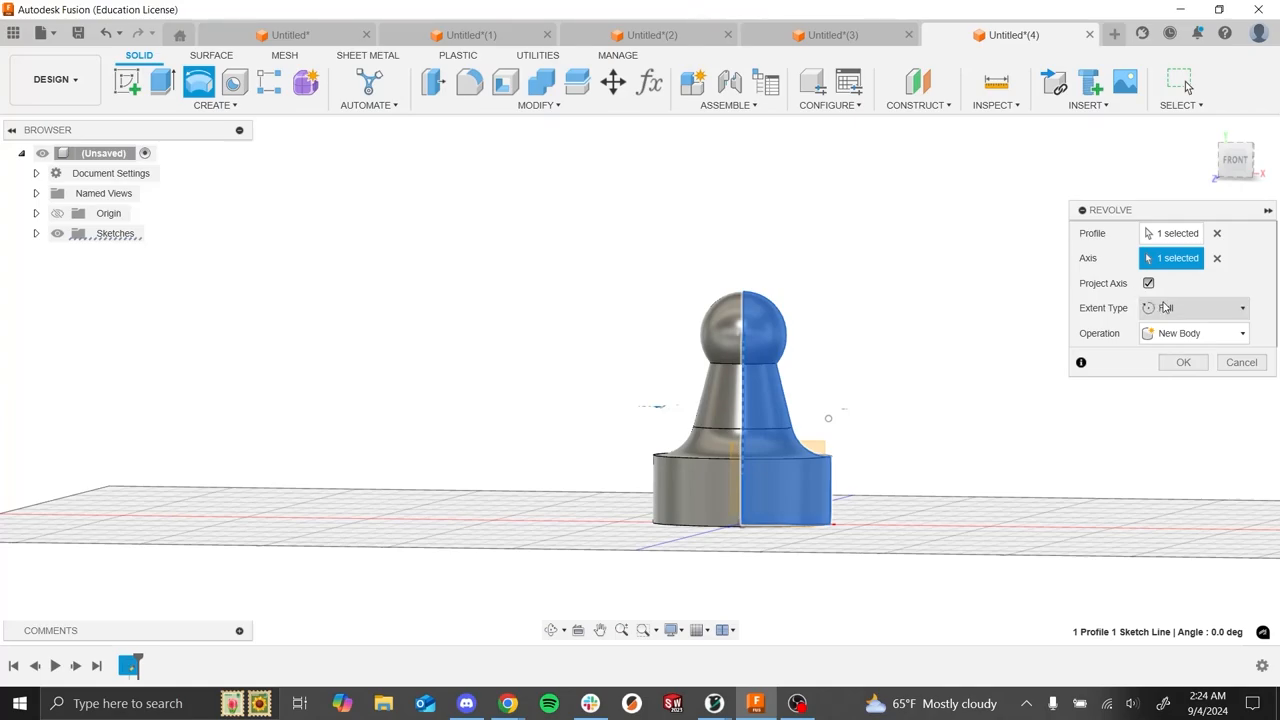
left_click(1165, 308)
left_click(1053, 331)
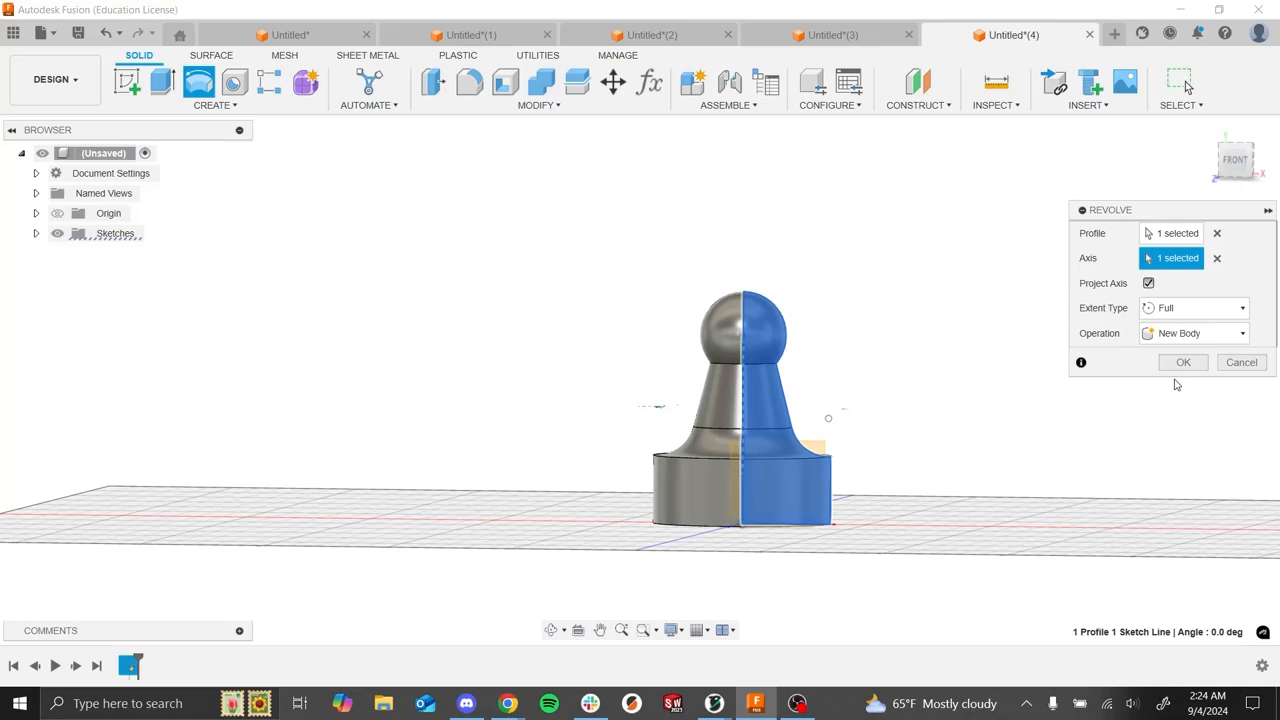
left_click(1183, 362)
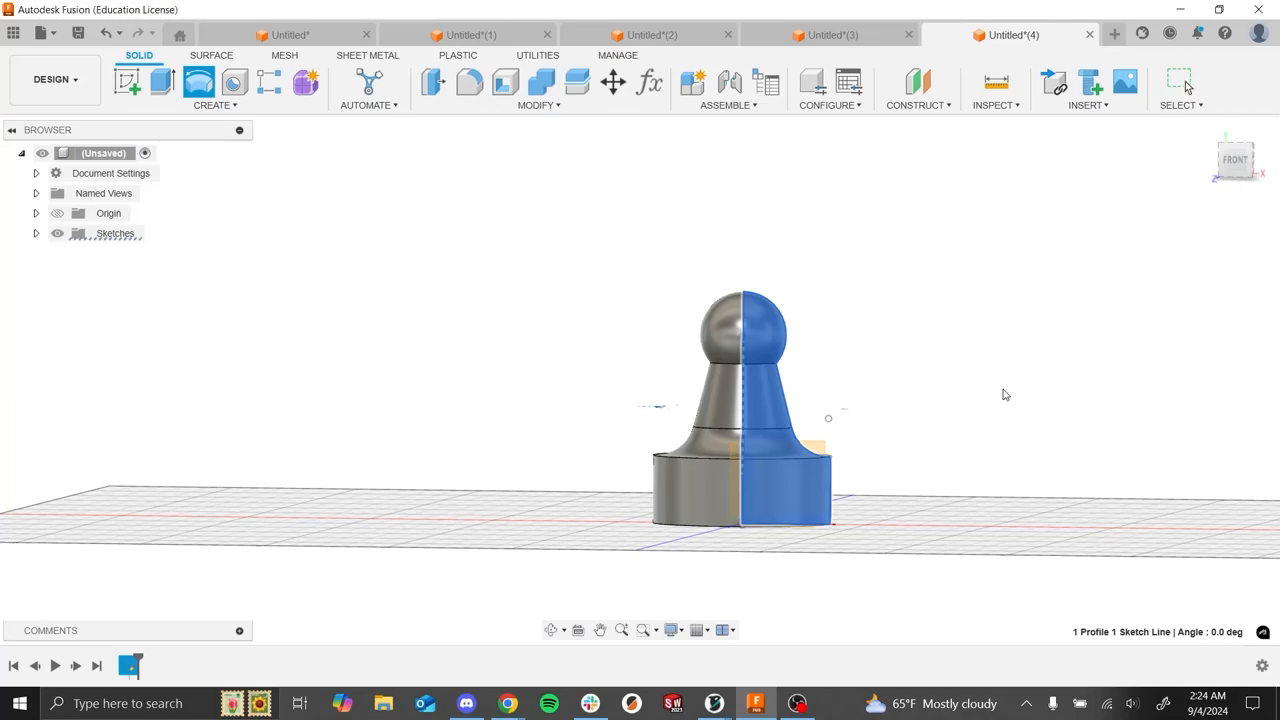
- Apply the Paint - Enamel Glossy (Red) appearance to the revolved body
mouse_move(866, 366)
middle_mouse_down("shift")
mouse_move(867, 405)
mouse_move(877, 286)
mouse_move(888, 365)
middle_mouse_up("shift")
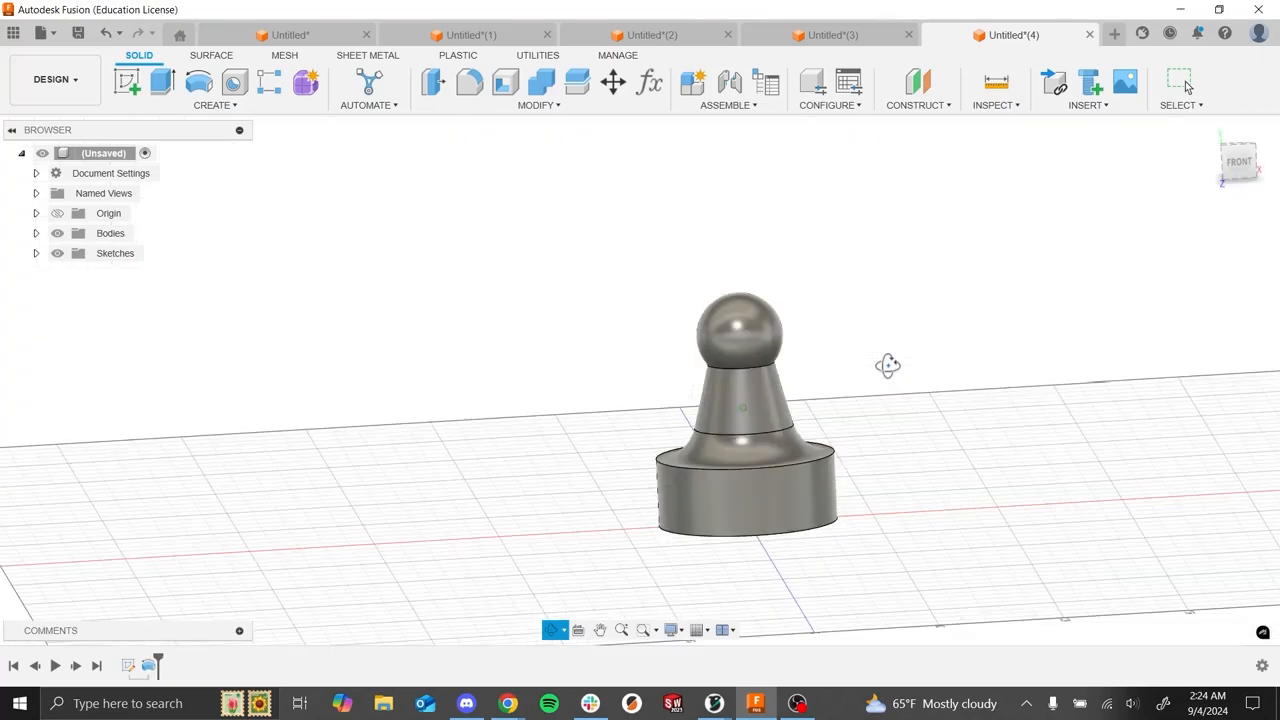
middle_click_drag(888, 365, 880, 300, "shift")
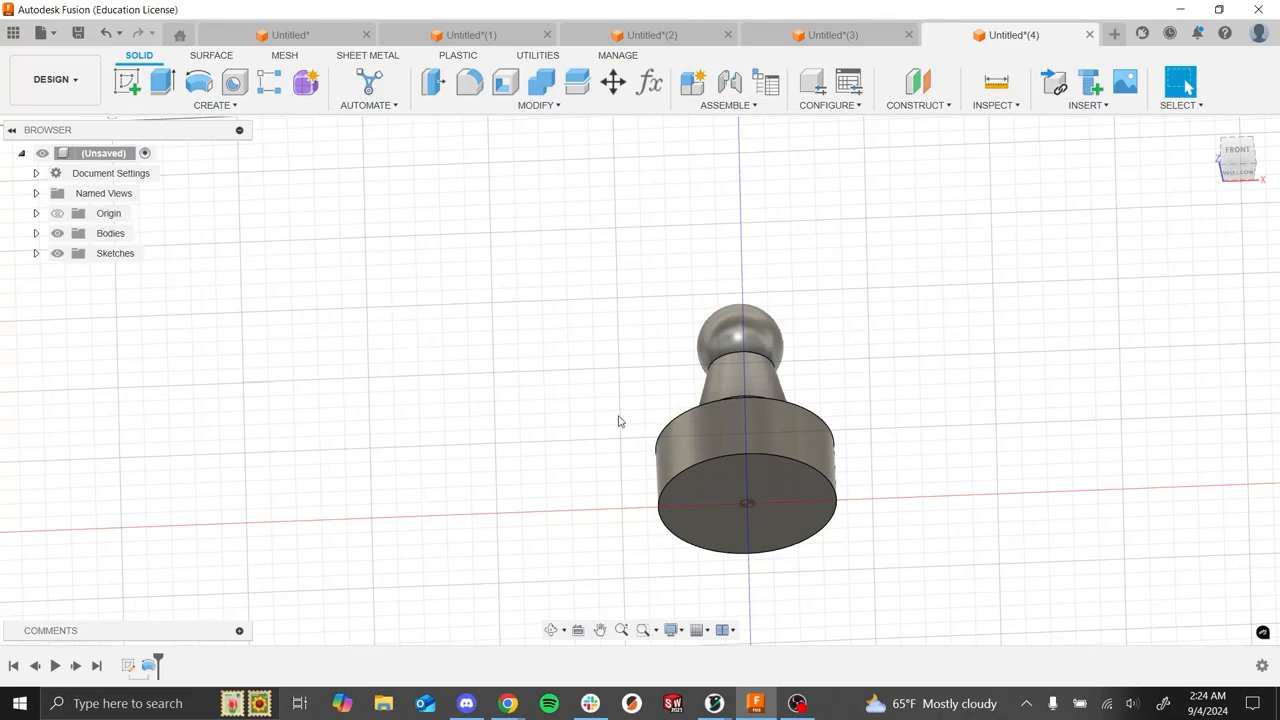
right_click(701, 431)
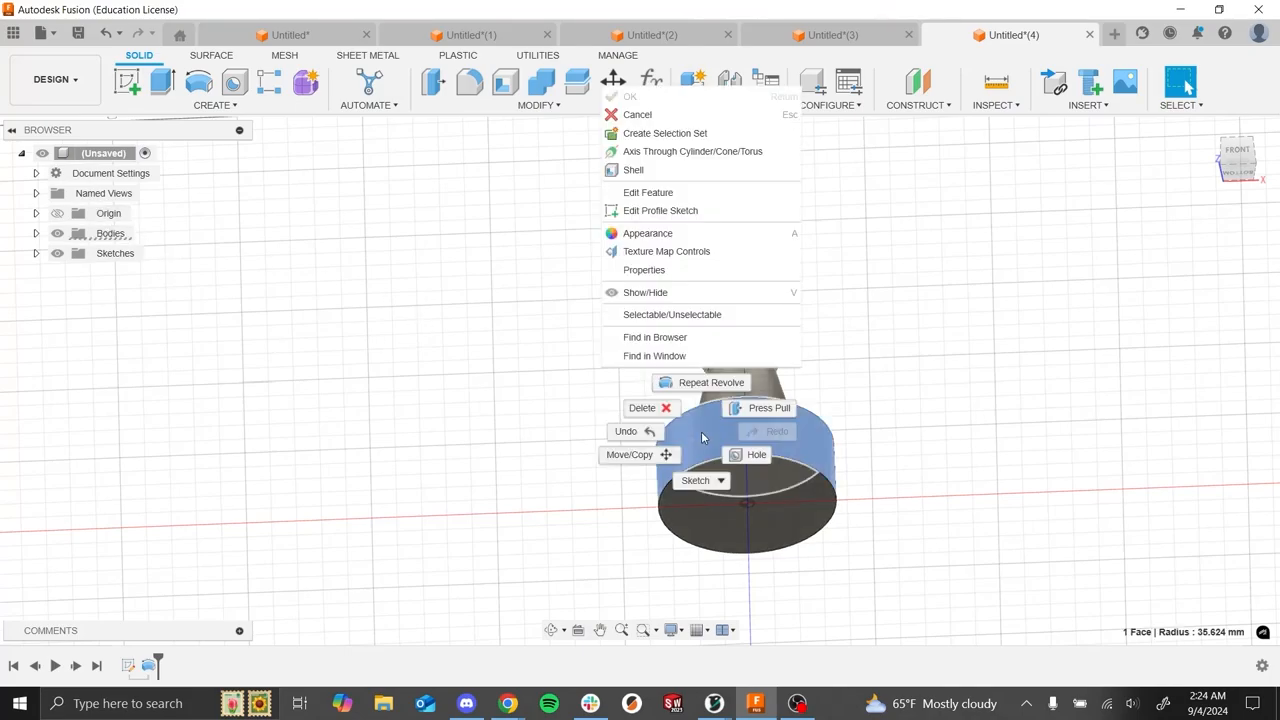
left_click(663, 231)
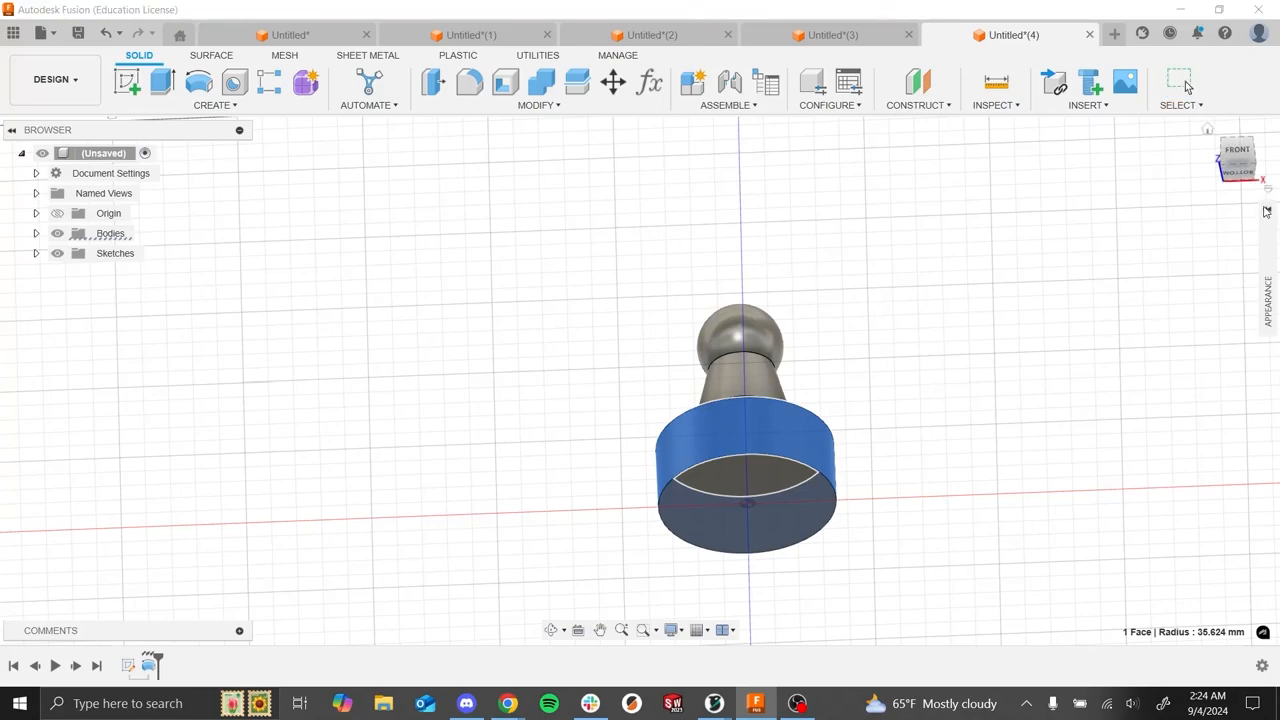
left_click(1267, 209)
scroll(1055, 398, "down", 3)
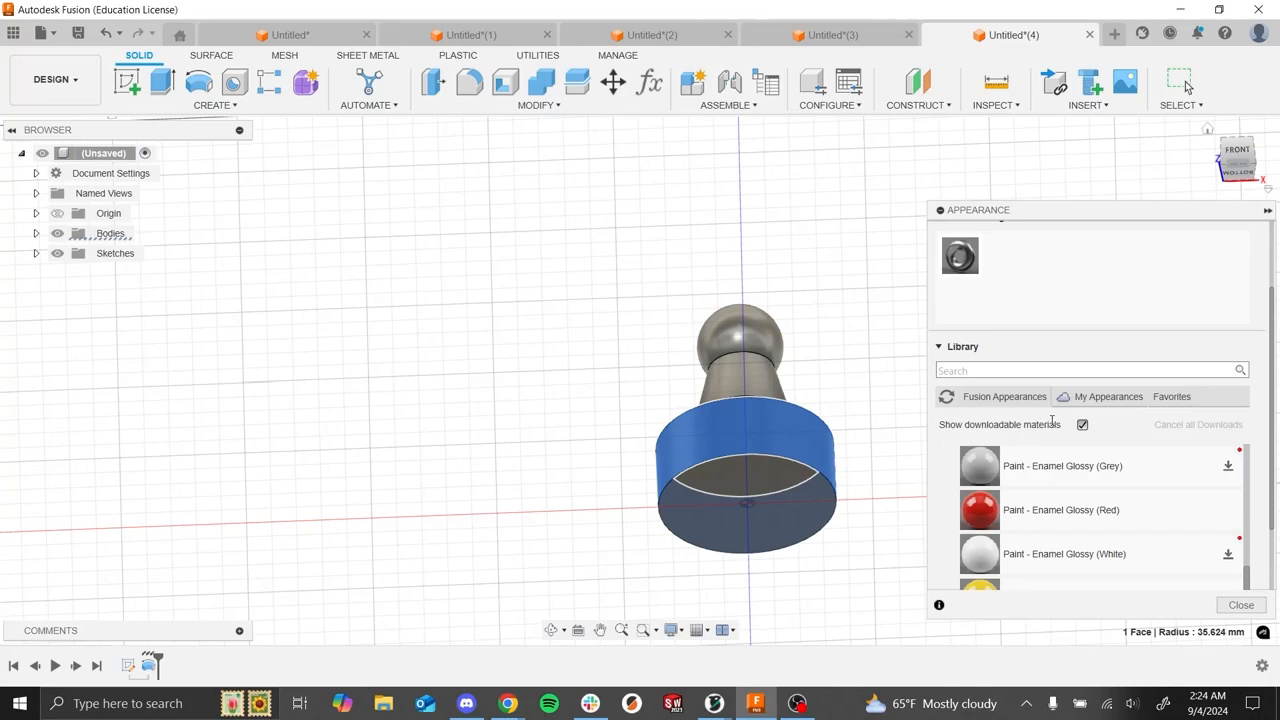
left_click_drag(941, 457, 791, 403)
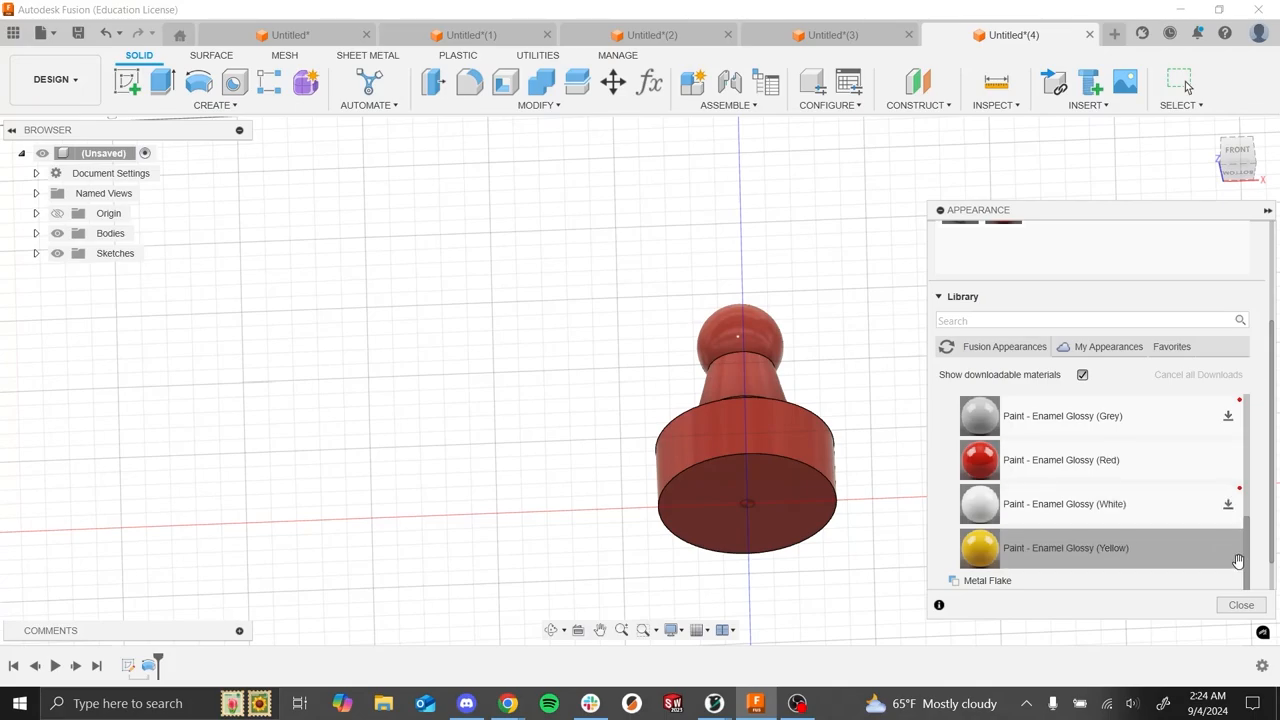
left_click(1241, 605)
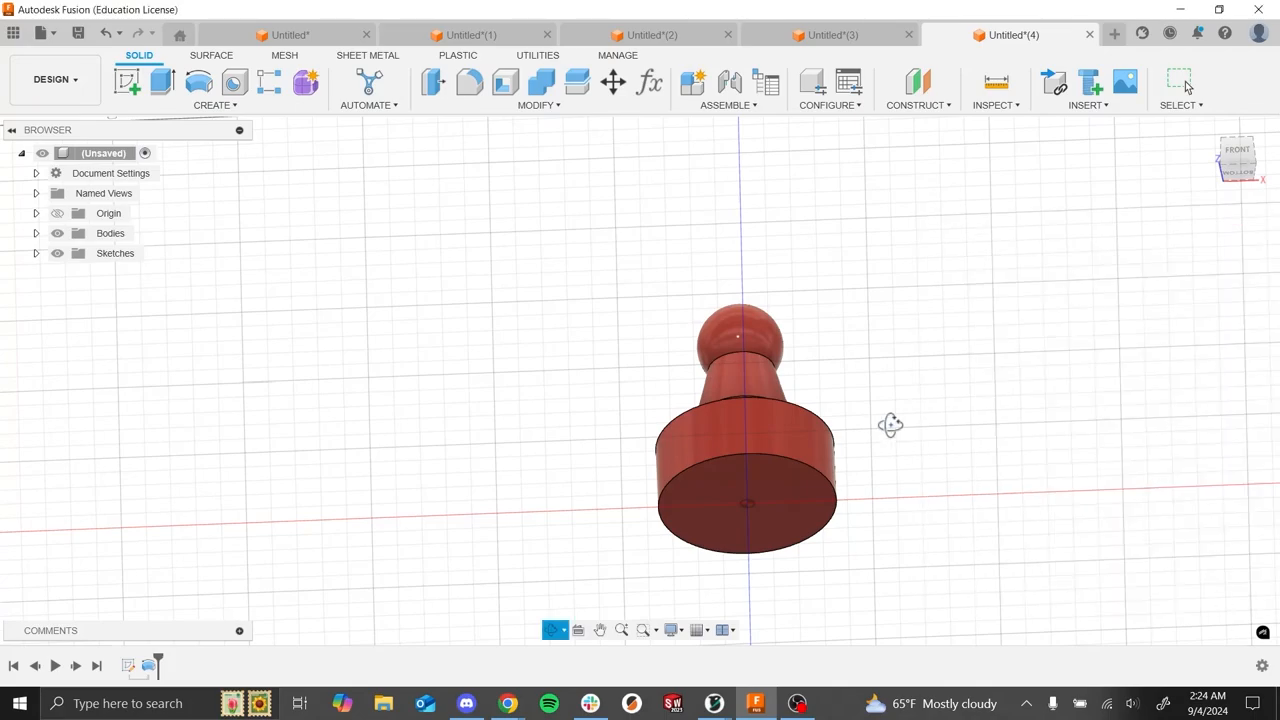
middle_click_drag(891, 423, 866, 404, "shift")
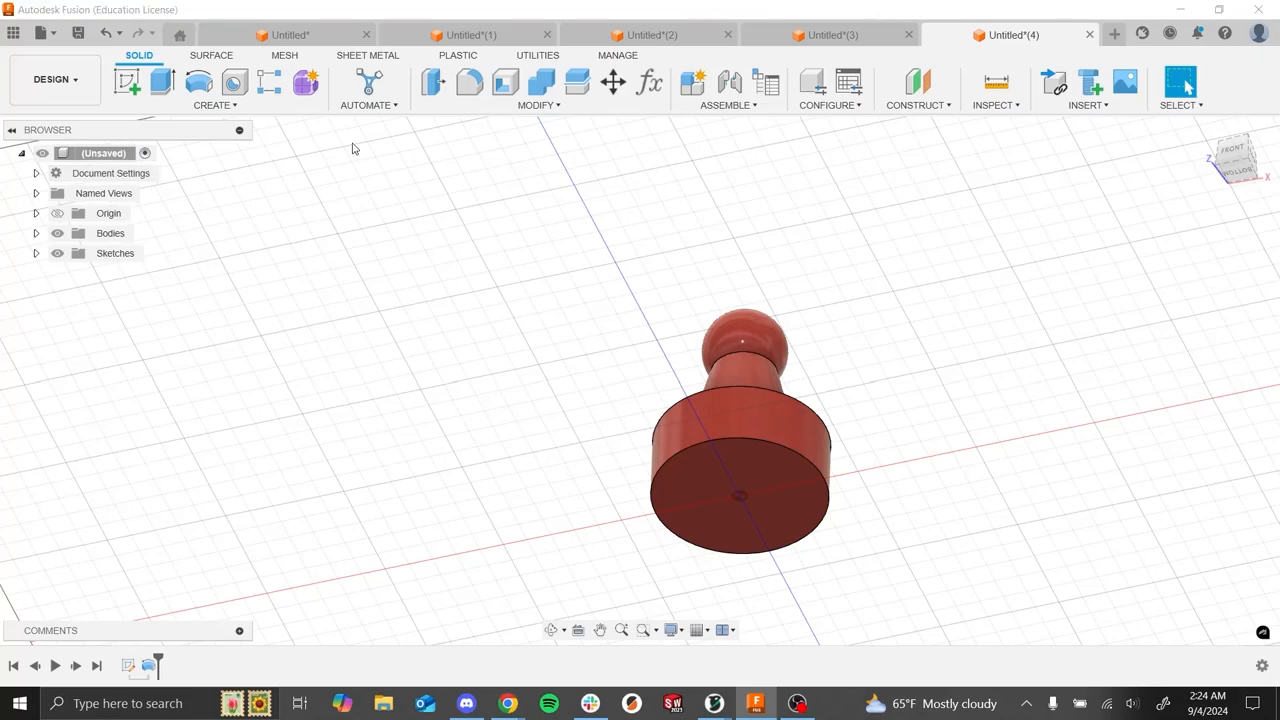
- Check the Assignment 3 requirements in the presentation slides and return to Fusion
key("alt+Tab")
left_click(575, 293)
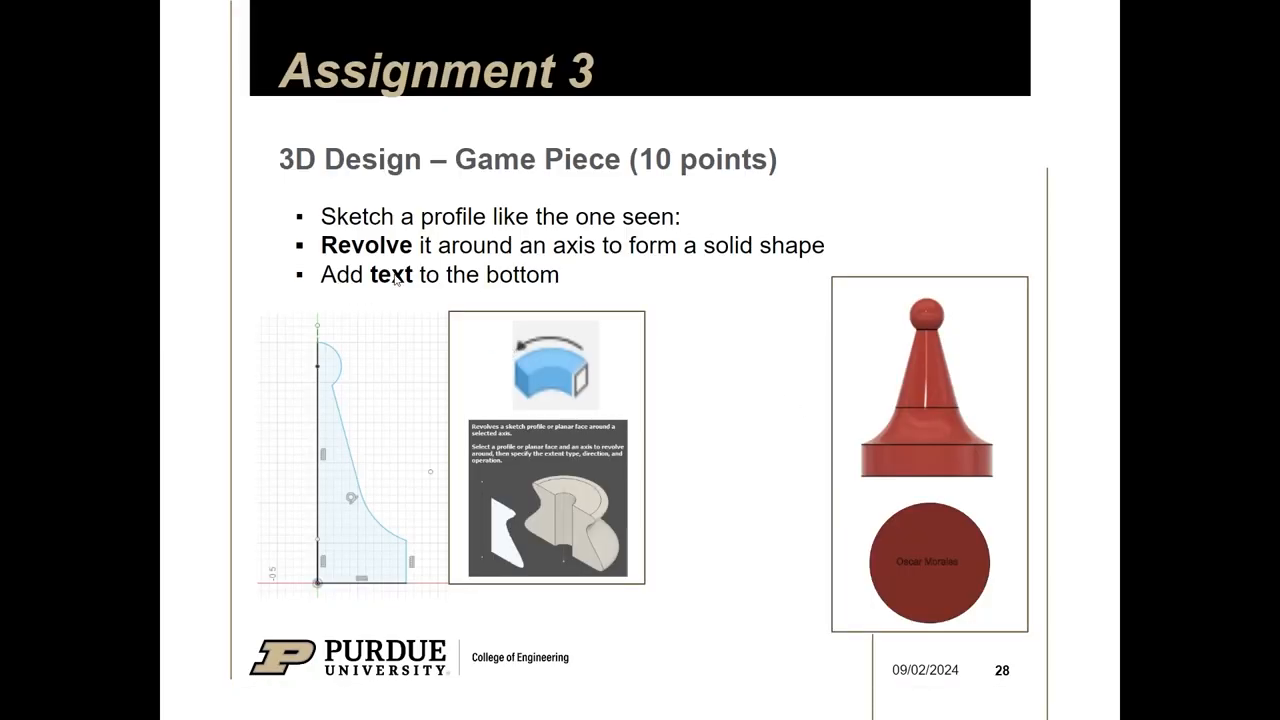
key("alt+Tab")
left_click(484, 252)
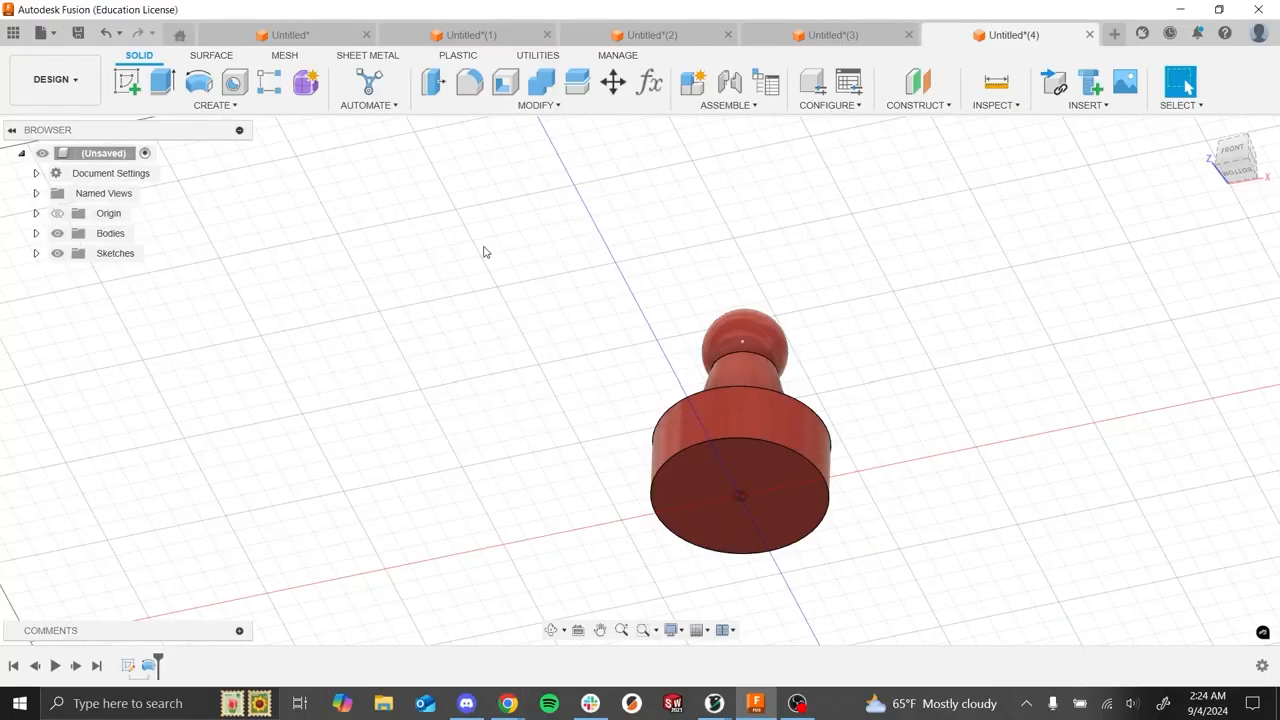
- Start a sketch on the red body's flat circular bottom face and dismiss the browser notification
left_click(127, 82)
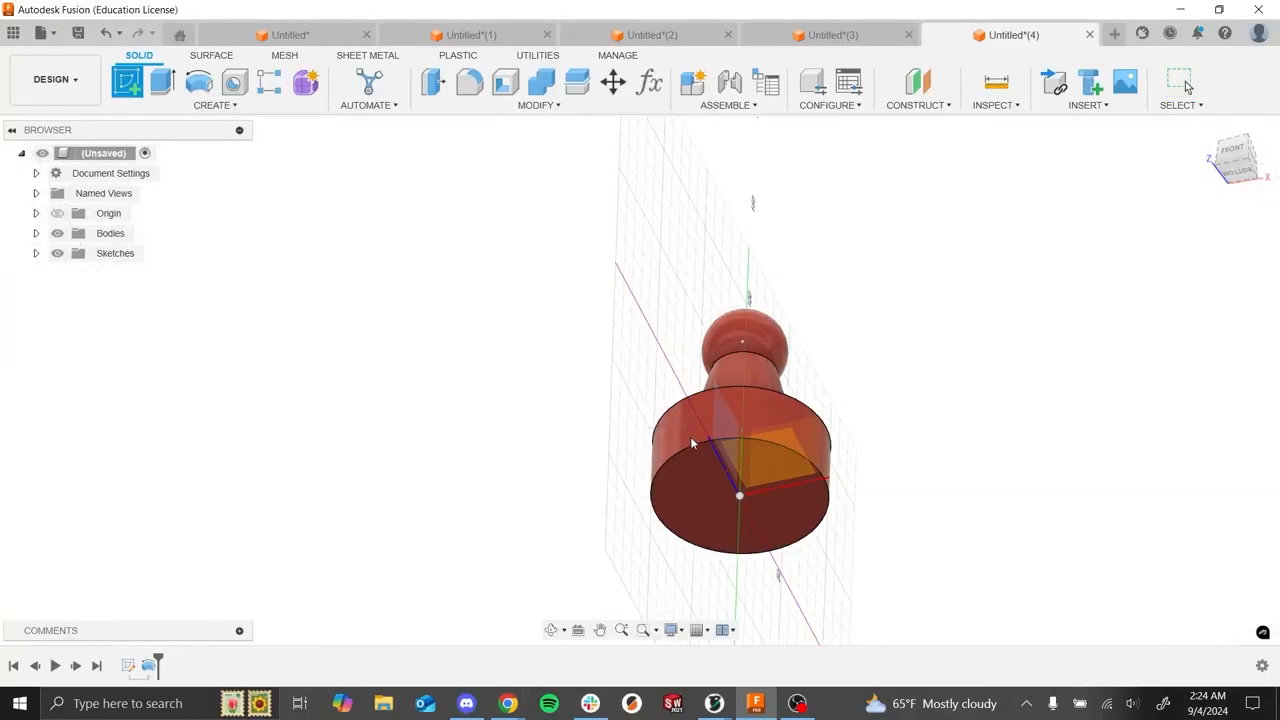
left_click(710, 528)
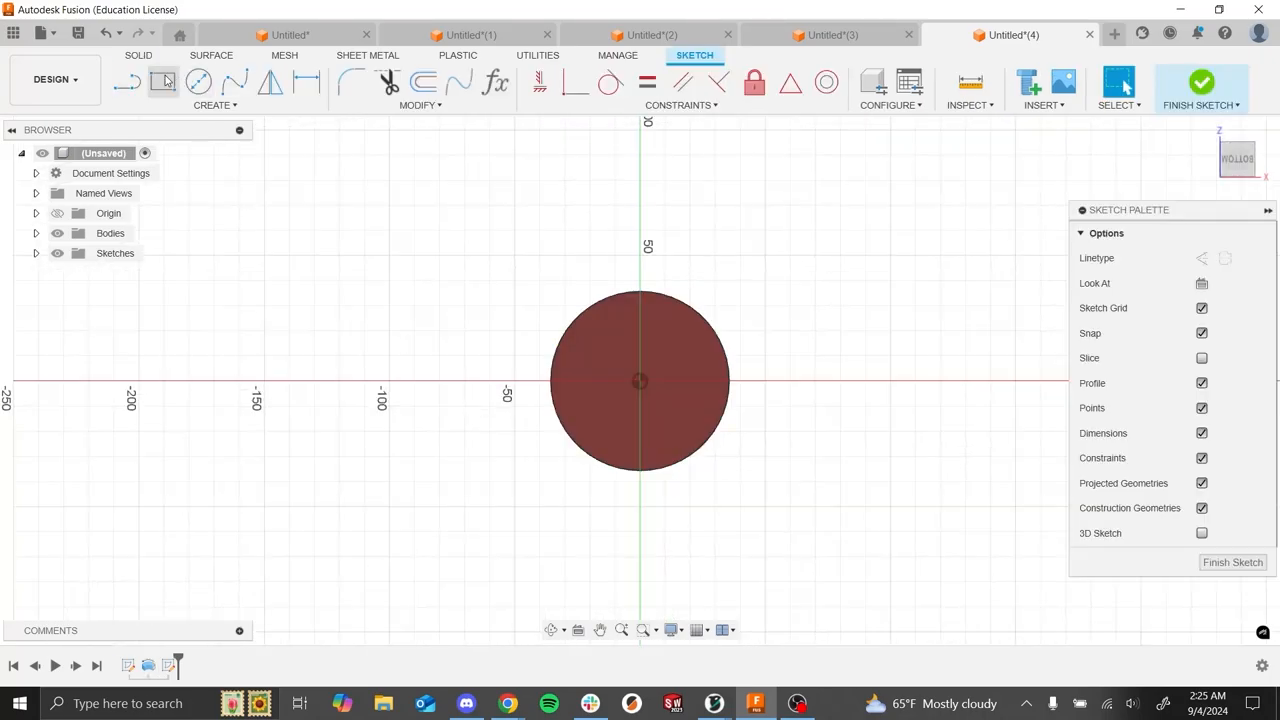
left_click(198, 106)
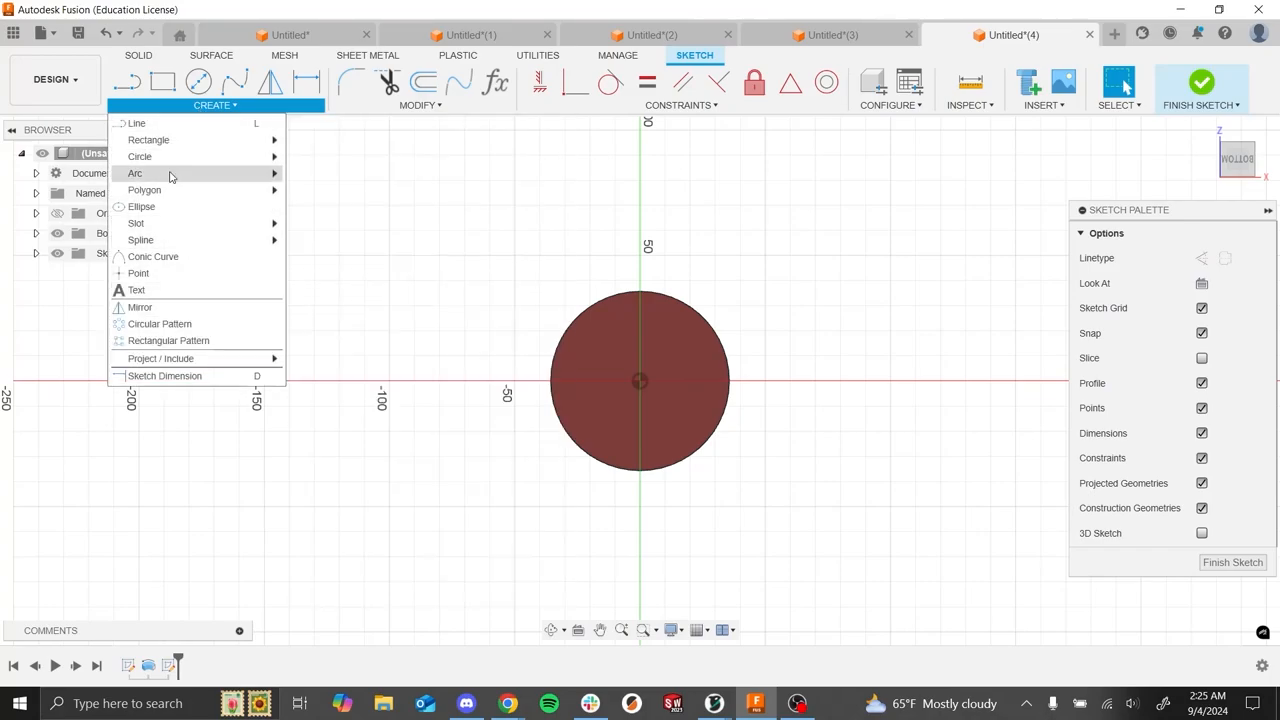
mouse_move(155, 141)
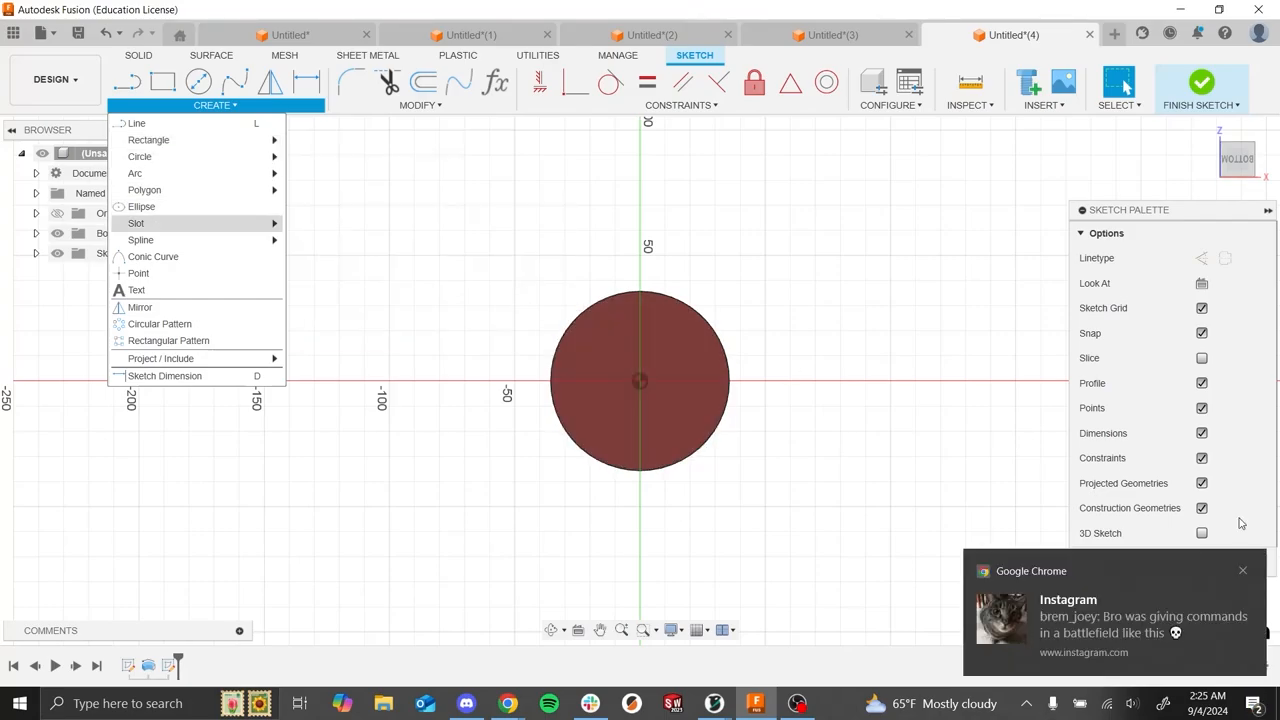
left_click(1243, 575)
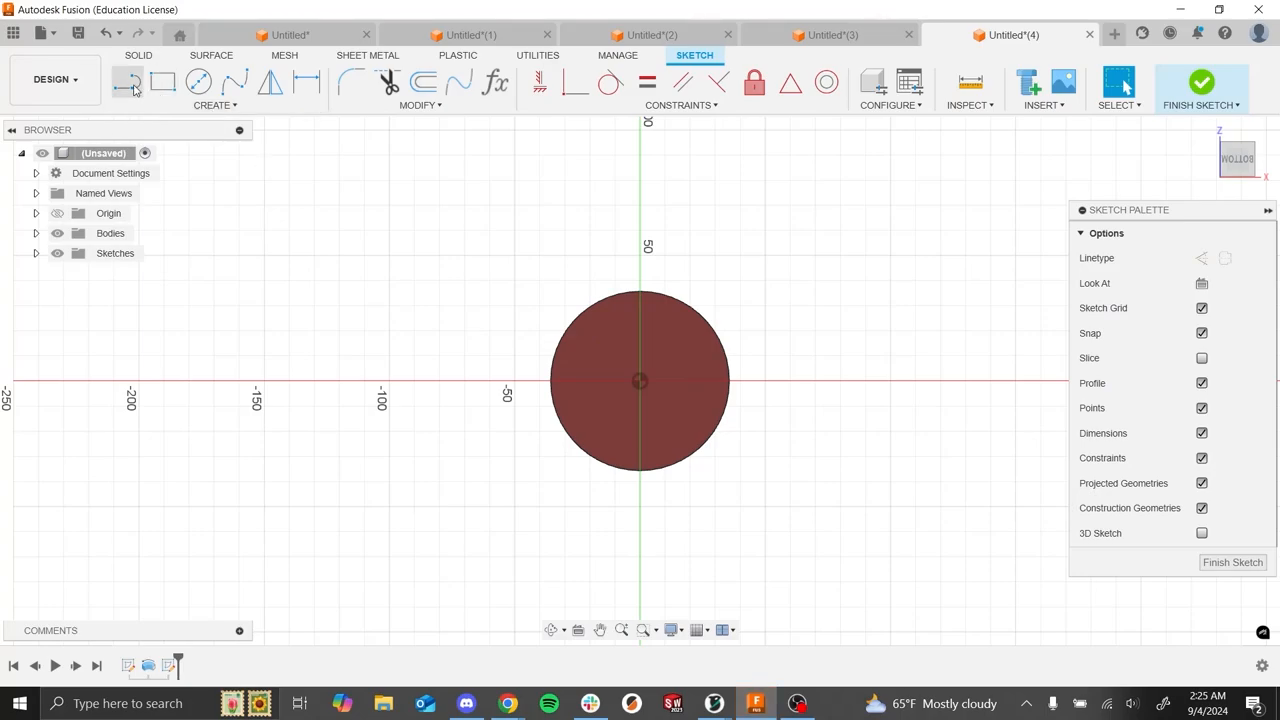
- Add the sketch text "hi" in a rectangular box just above the centre of the bottom face
left_click(169, 106)
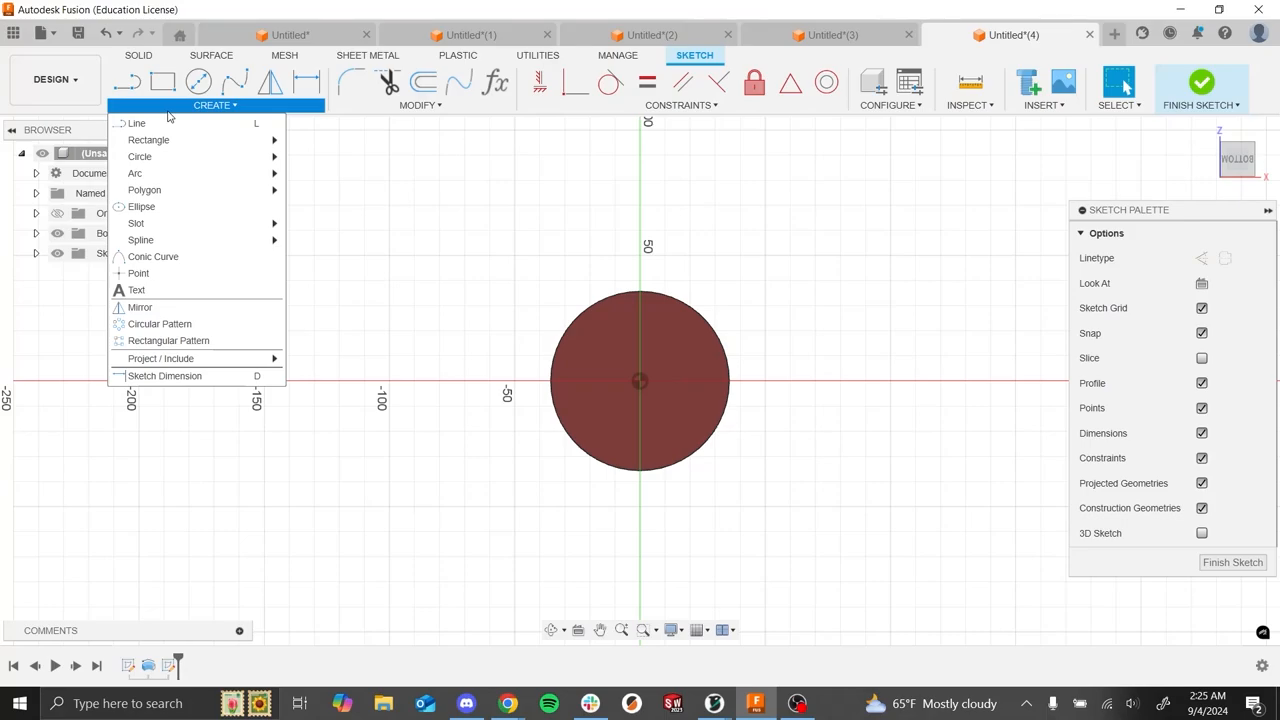
left_click(140, 289)
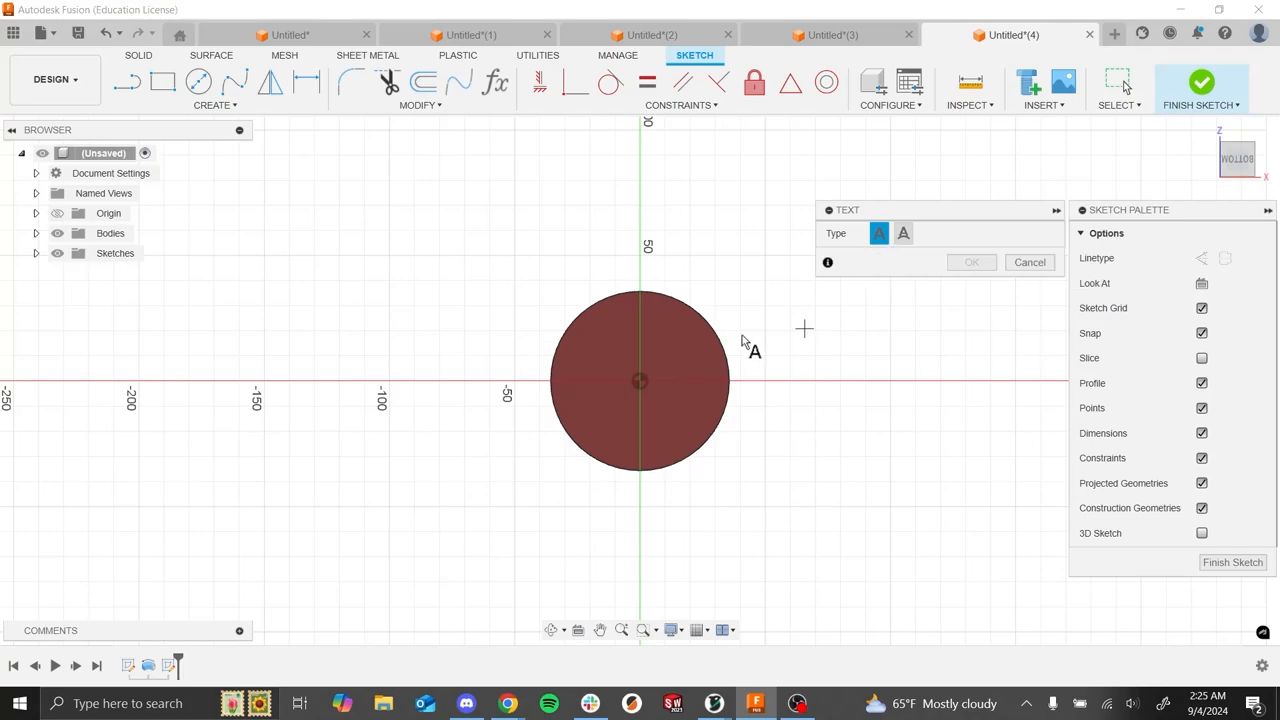
left_click(591, 331)
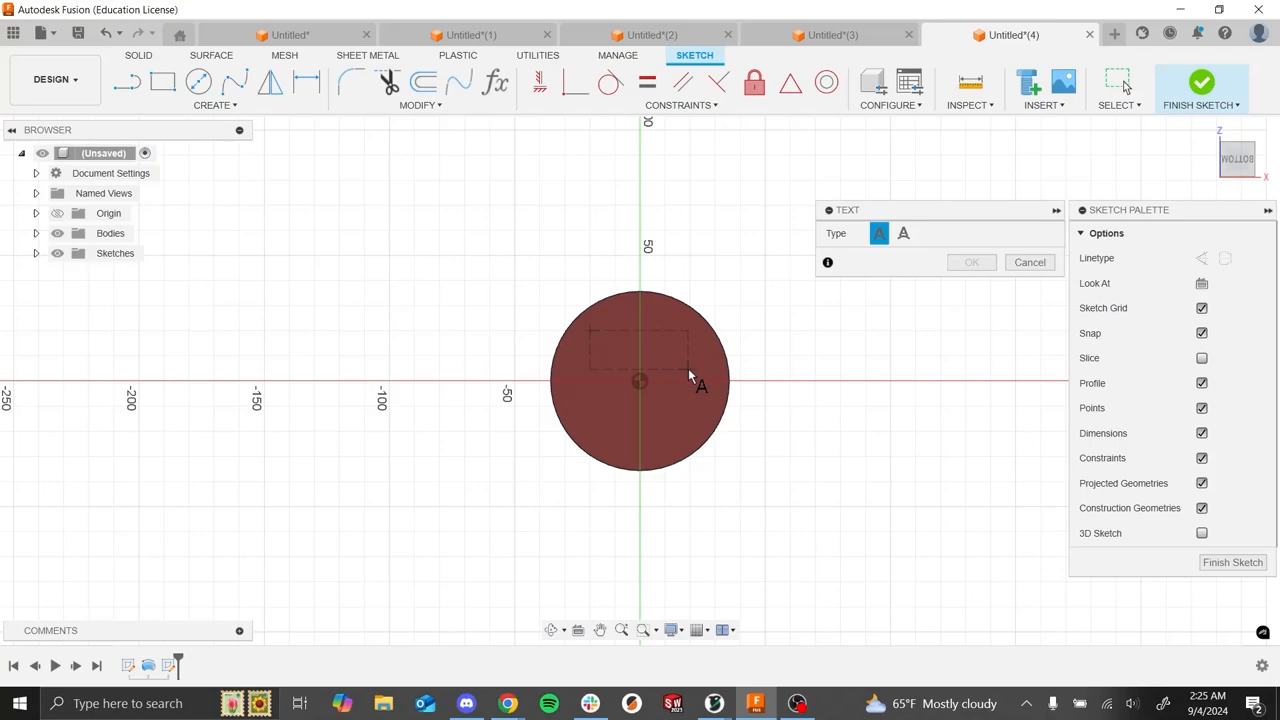
left_click(689, 368)
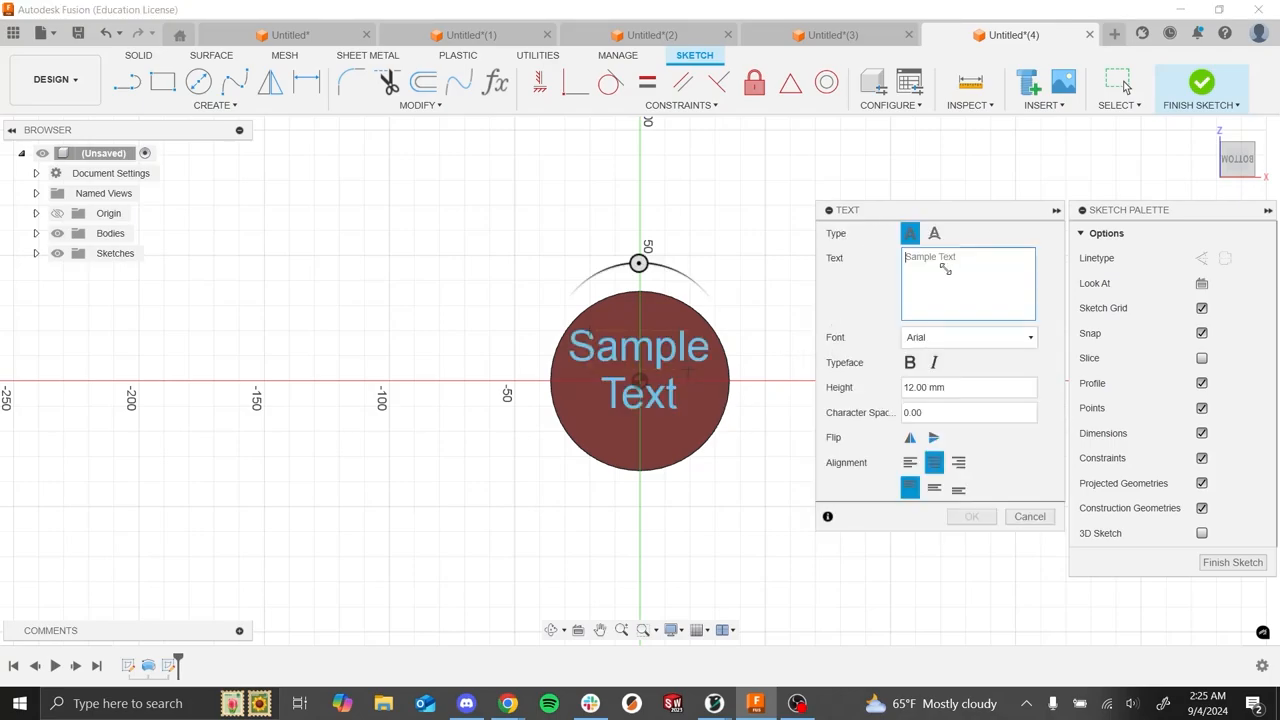
type("hi")
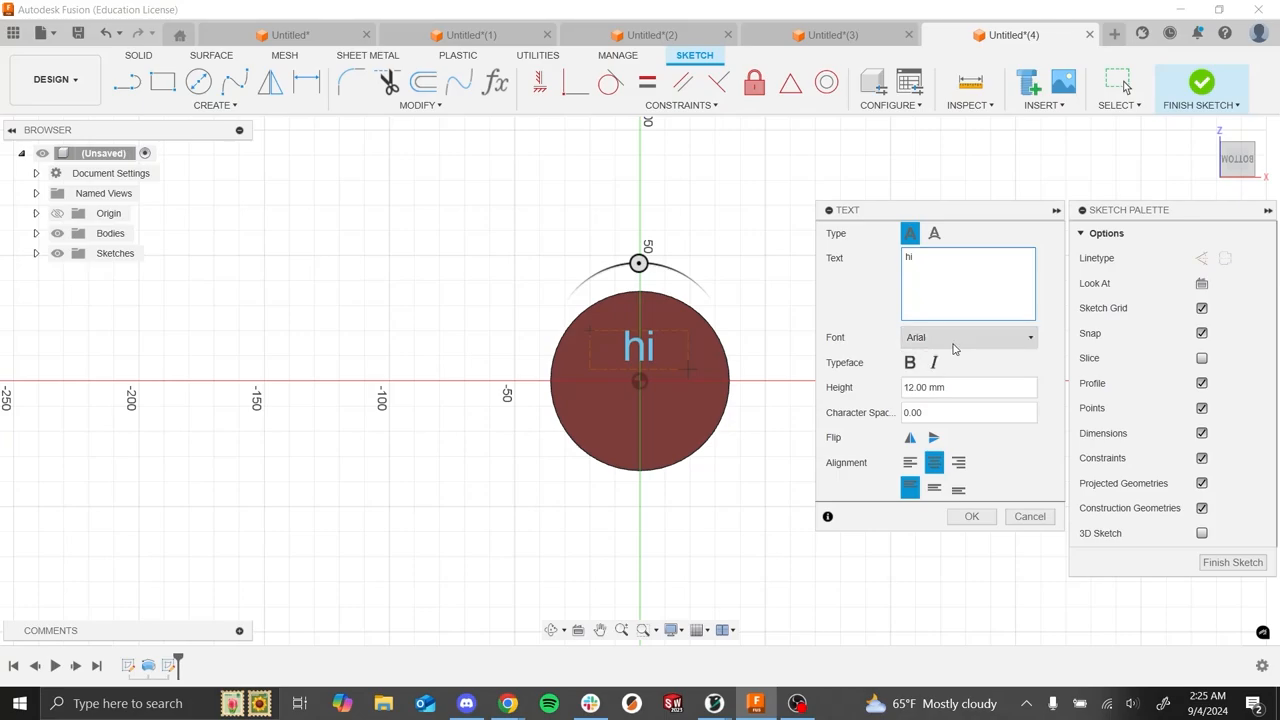
- Try flipping the "hi" text horizontally and vertically, reverting each flip
left_click(913, 445)
left_click(913, 445)
left_click(935, 443)
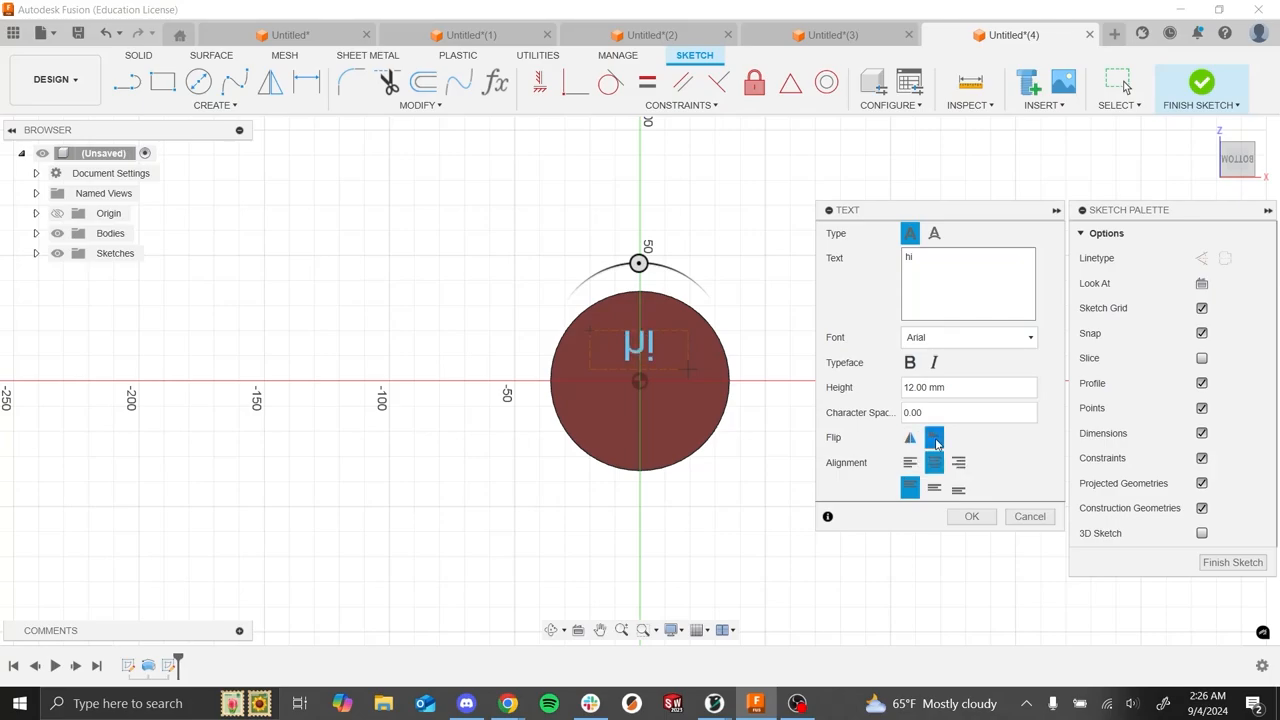
left_click(935, 443)
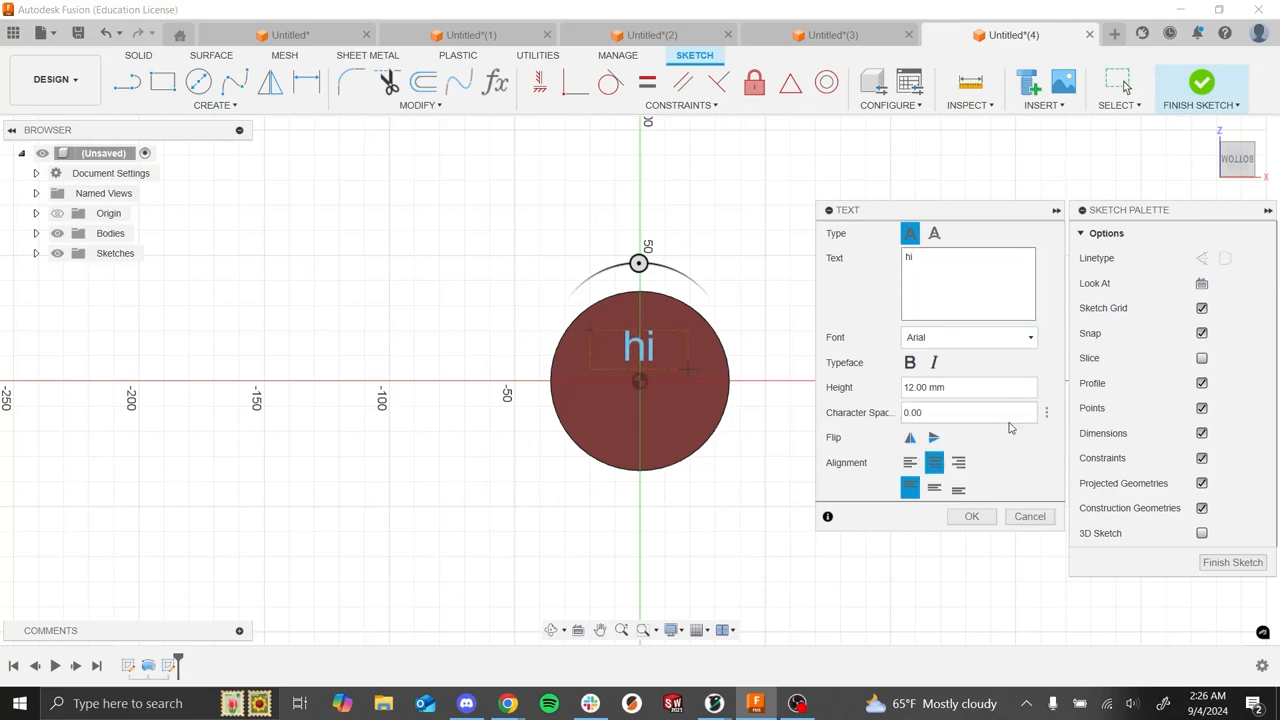
- Accept the "hi" text and finish the bottom-face sketch
left_click(983, 519)
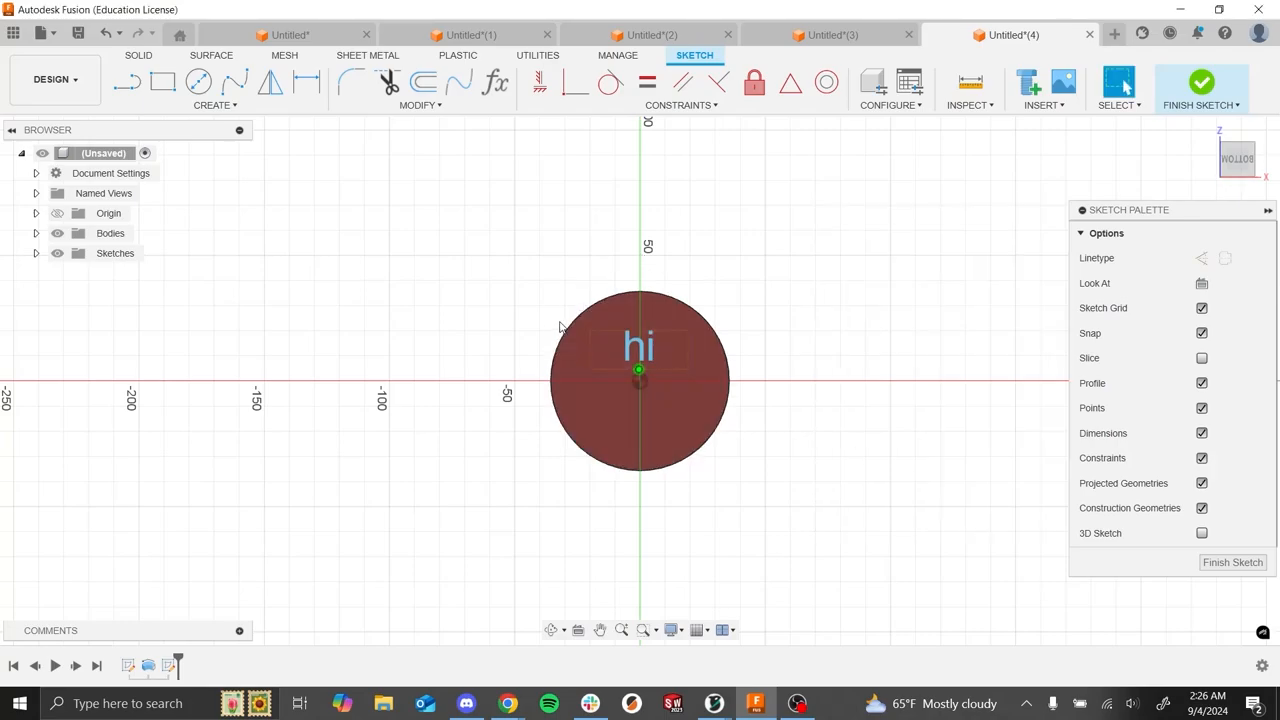
left_click(1203, 88)
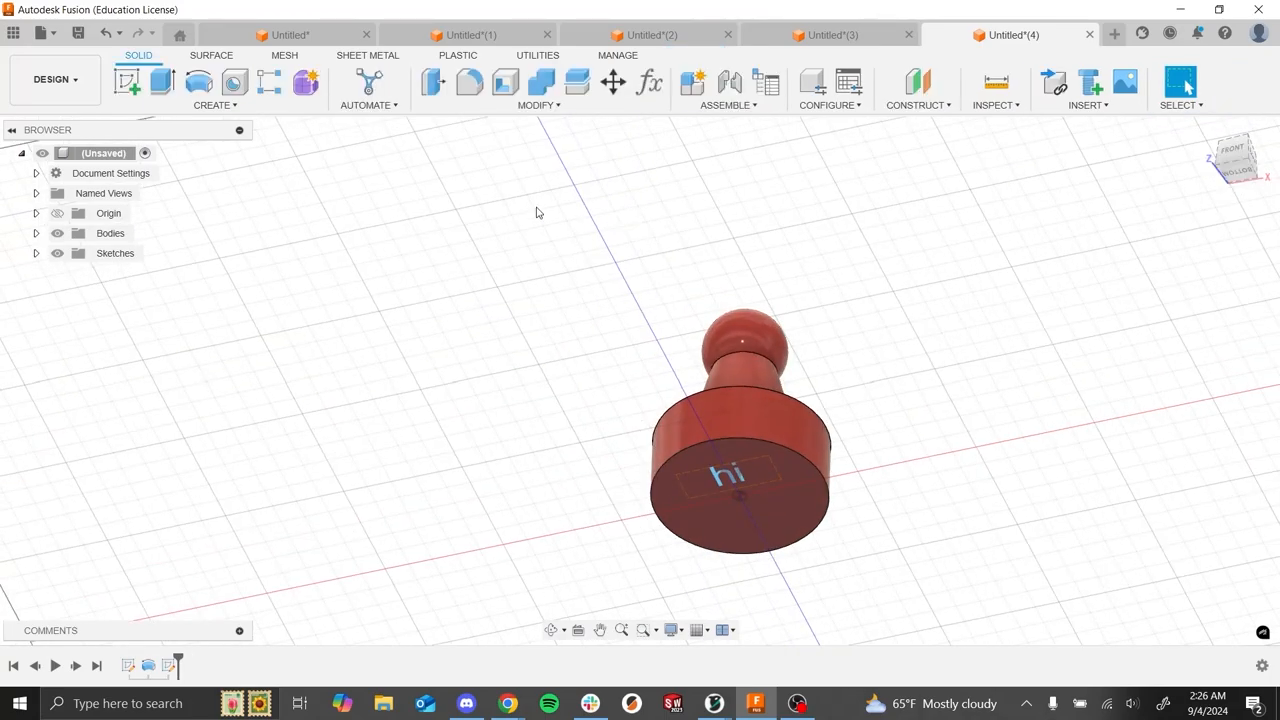
- Extrude only the "hi" text, instead of the preselected bottom profile, by -3 mm as a cut into the body
left_click(163, 83)
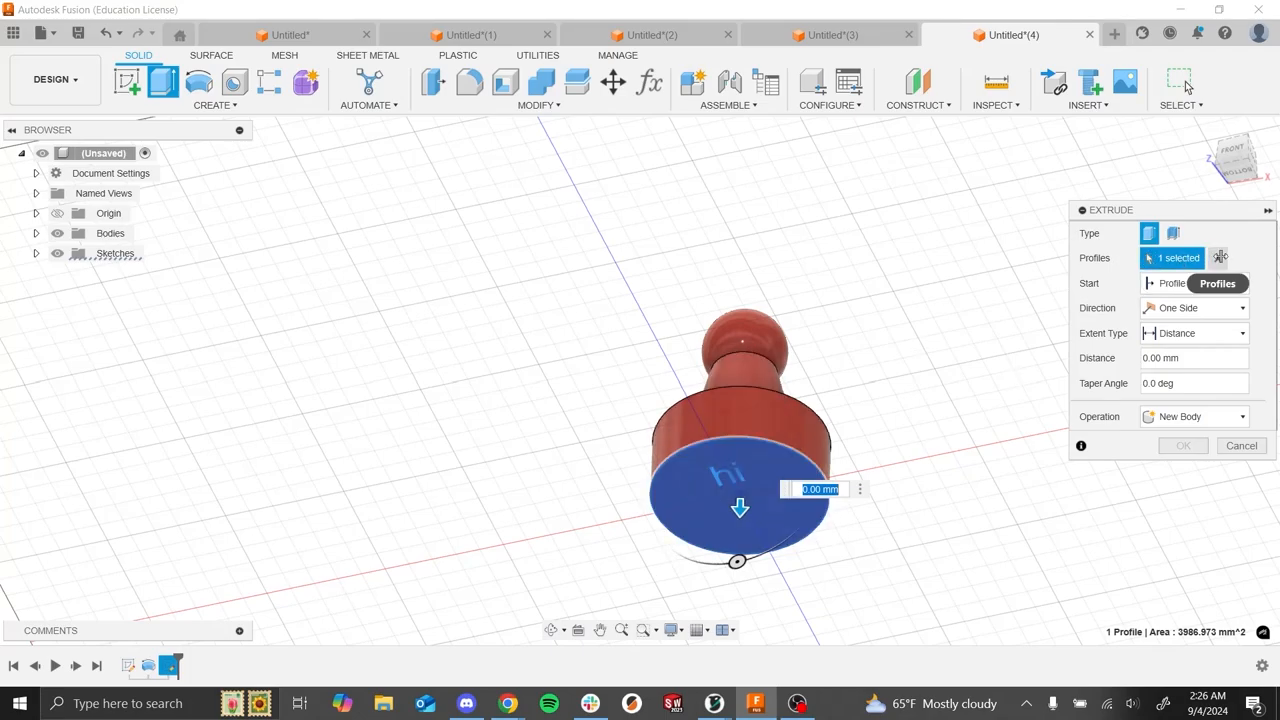
left_click(1220, 257)
scroll(700, 495, "up", 5)
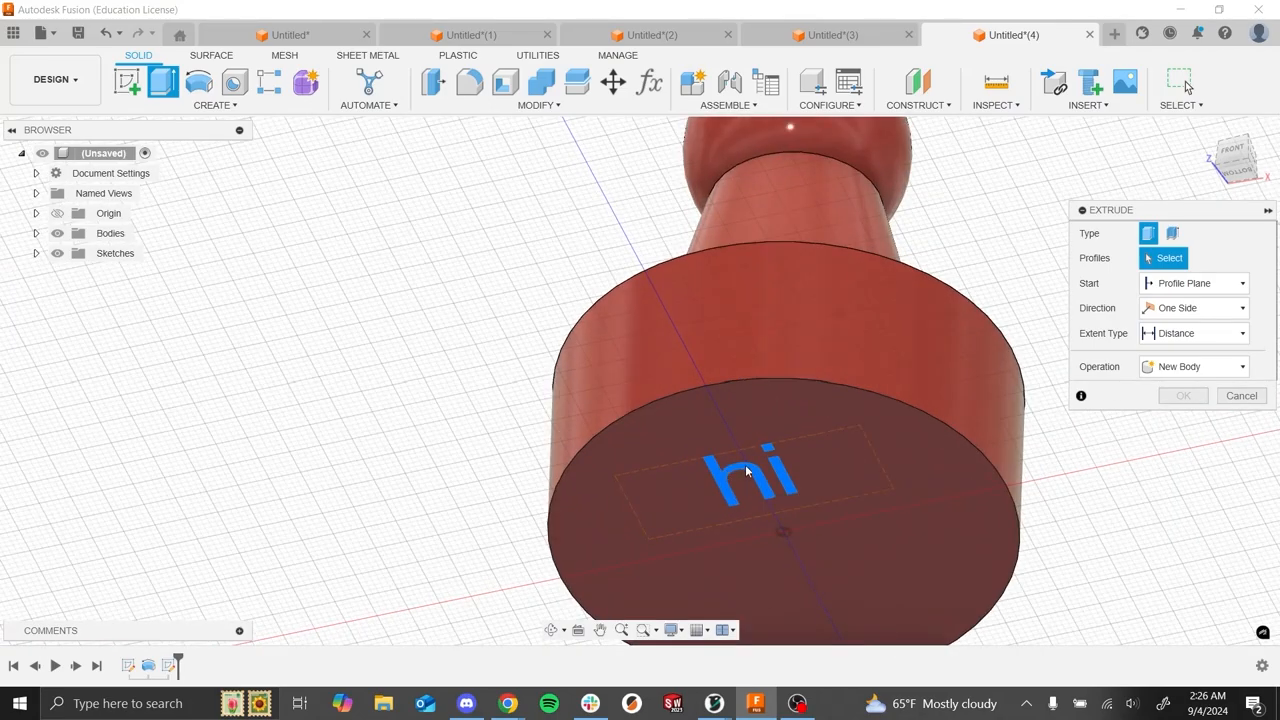
left_click(745, 472)
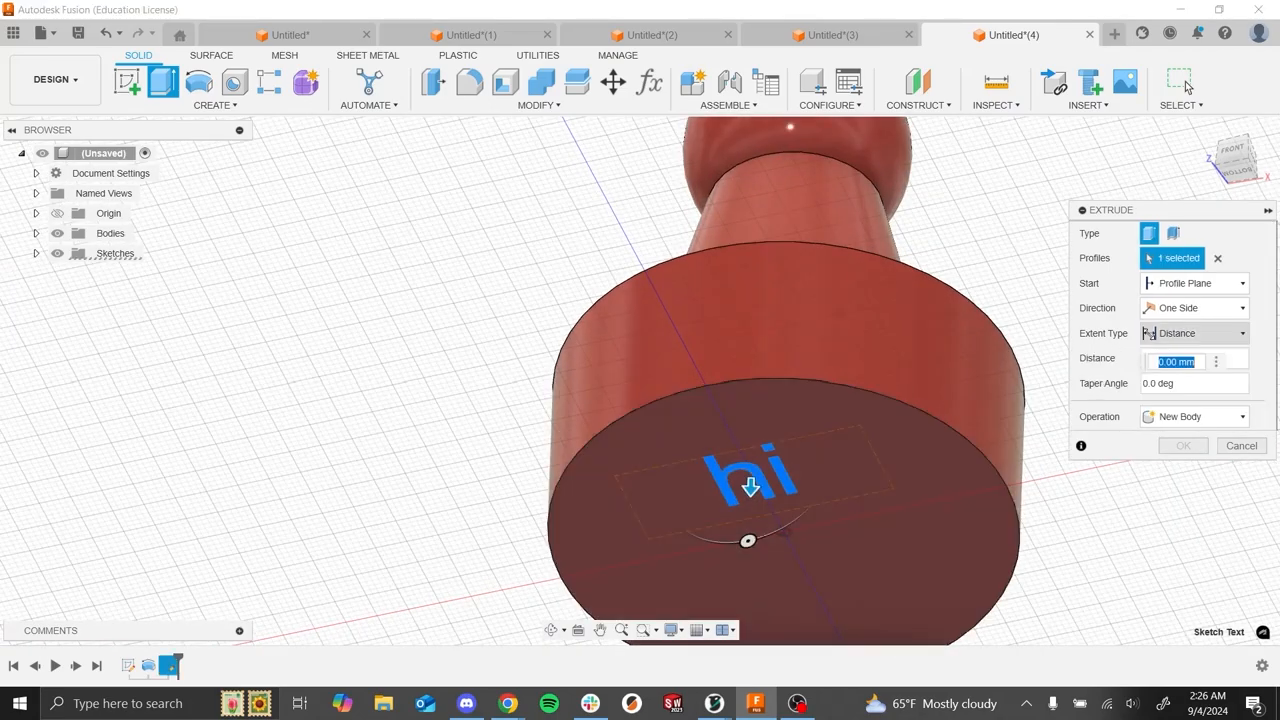
scroll(1040, 465, "down", 5)
mouse_move(1066, 479)
middle_mouse_down("shift")
mouse_move(1060, 520)
mouse_move(1086, 472)
middle_mouse_up("shift")
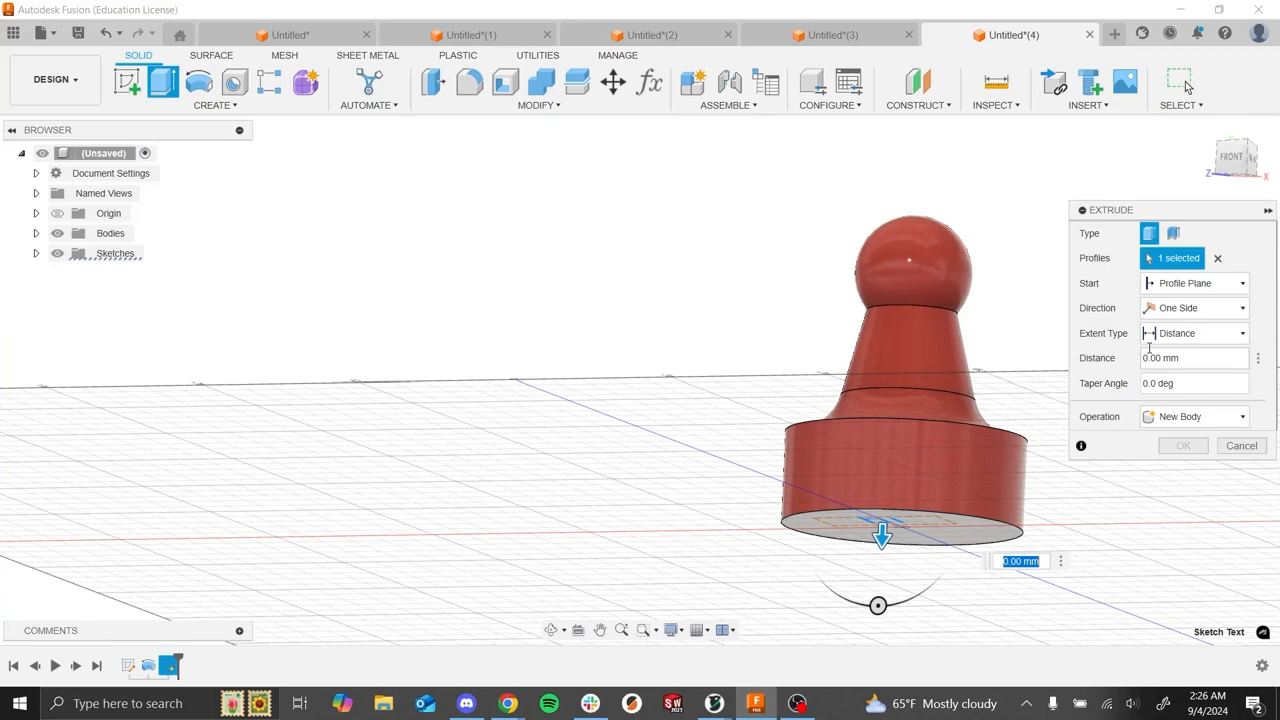
left_click(1143, 358)
type("-3")
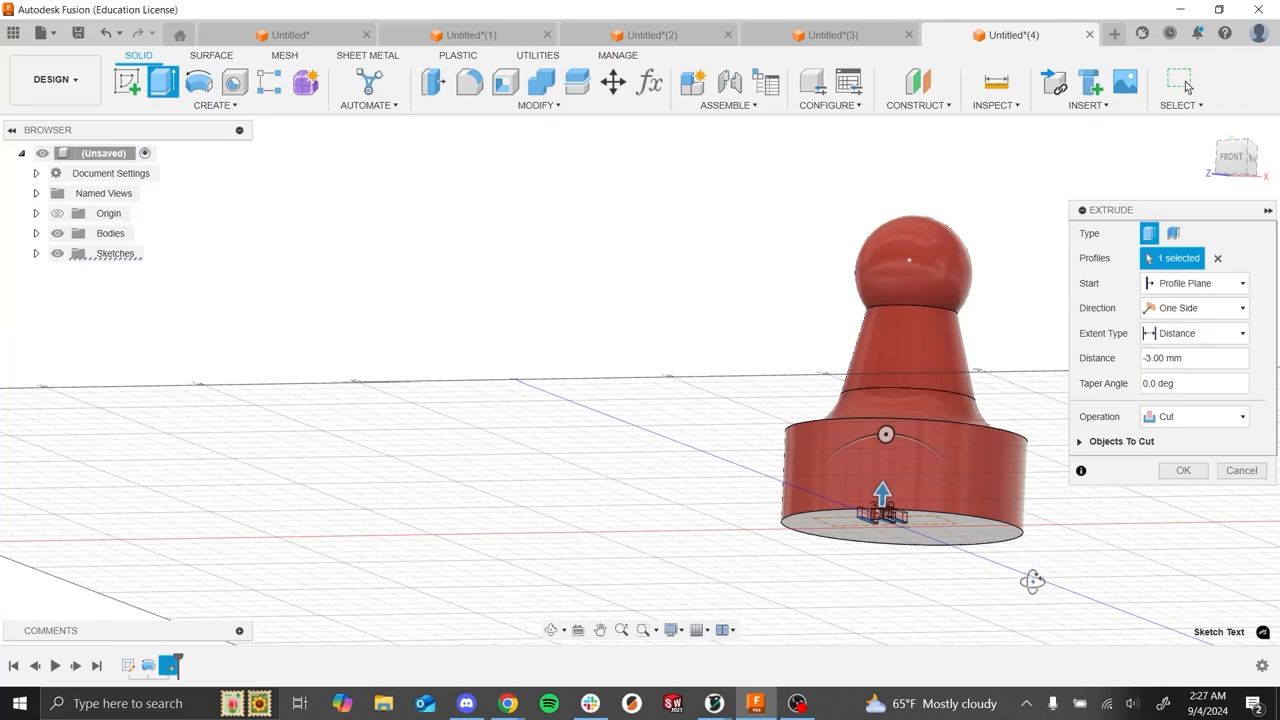
middle_click_drag(1034, 580, 937, 522, "shift")
scroll(936, 522, "up", 5)
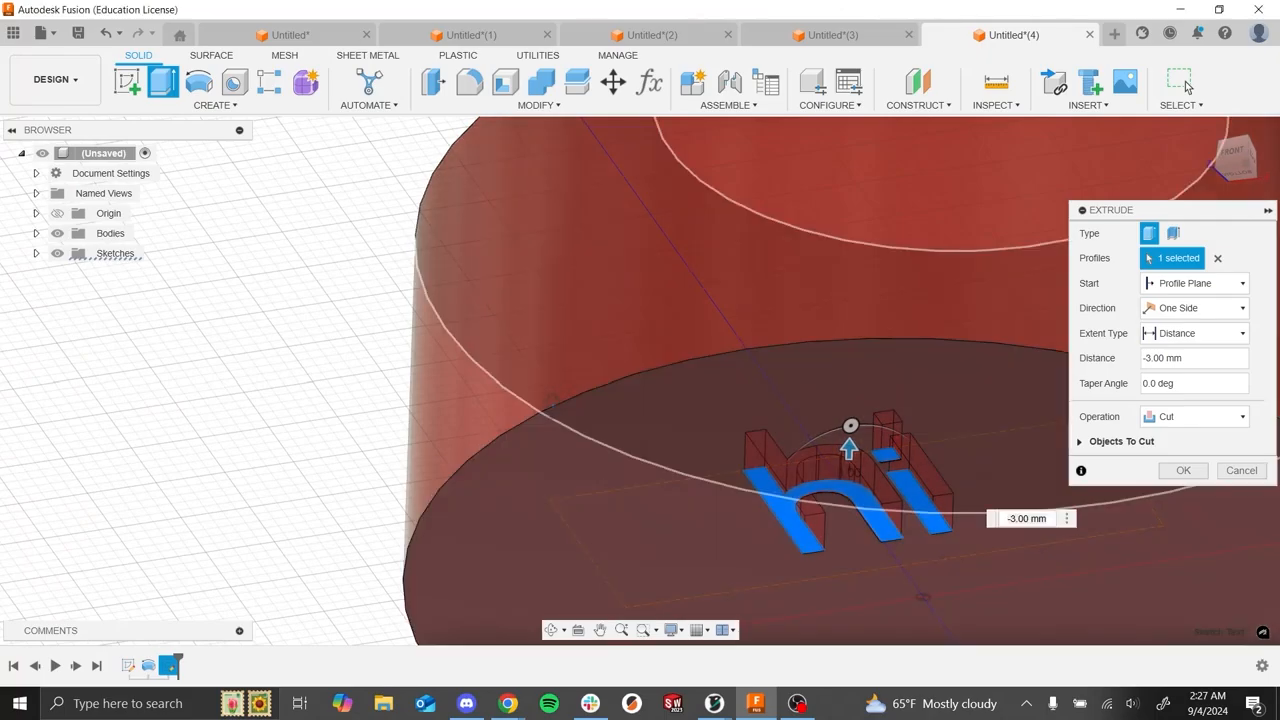
middle_click_drag(553, 402, 546, 425, "shift")
scroll(546, 428, "down", 5)
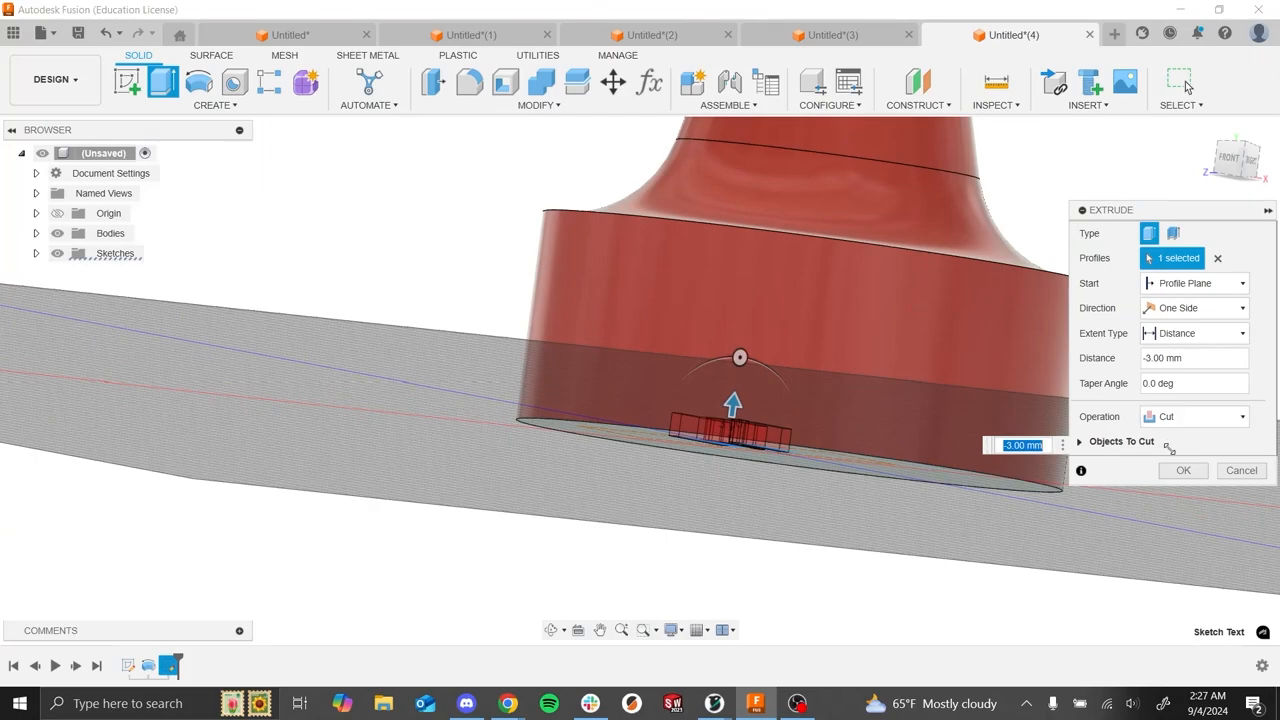
left_click(1182, 470)
- Look over the whole game piece, switch to the presentation slides and advance to the Homework 1 - Chair slide
scroll(817, 451, "down", 6)
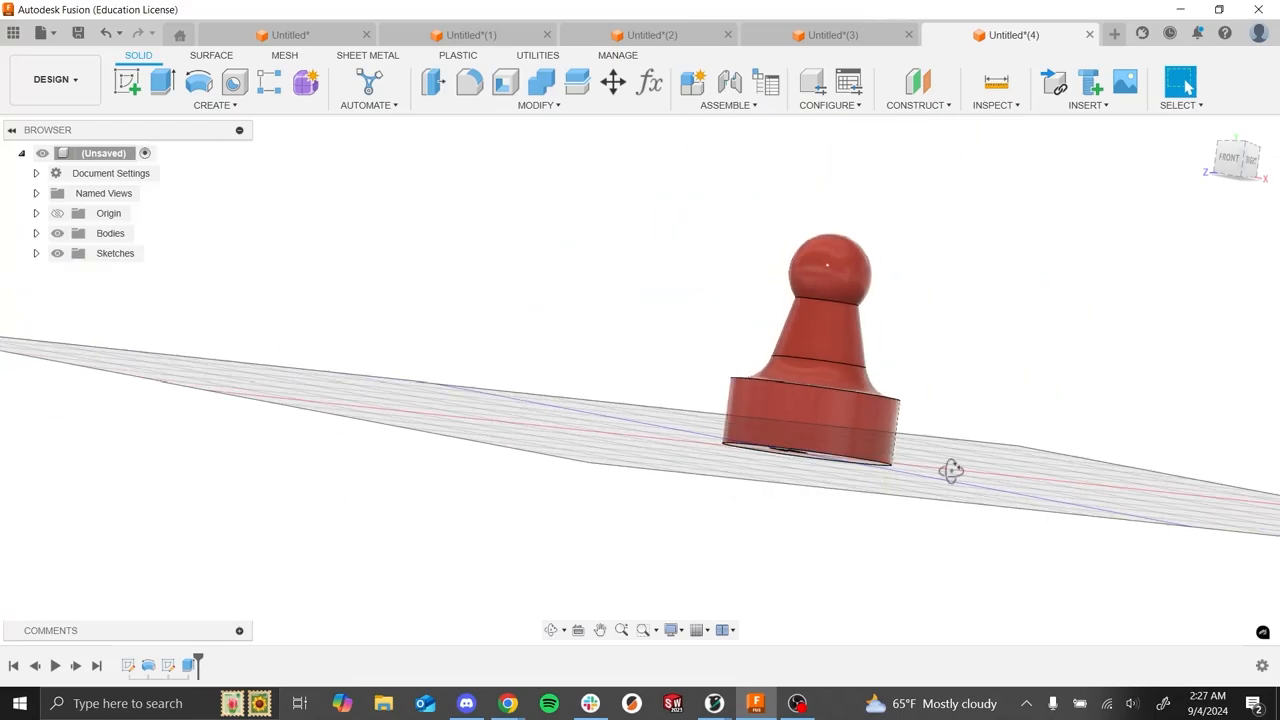
middle_click_drag(951, 469, 836, 373, "shift")
scroll(897, 492, "down", 3)
scroll(807, 371, "up", 4)
scroll(691, 312, "up", 2)
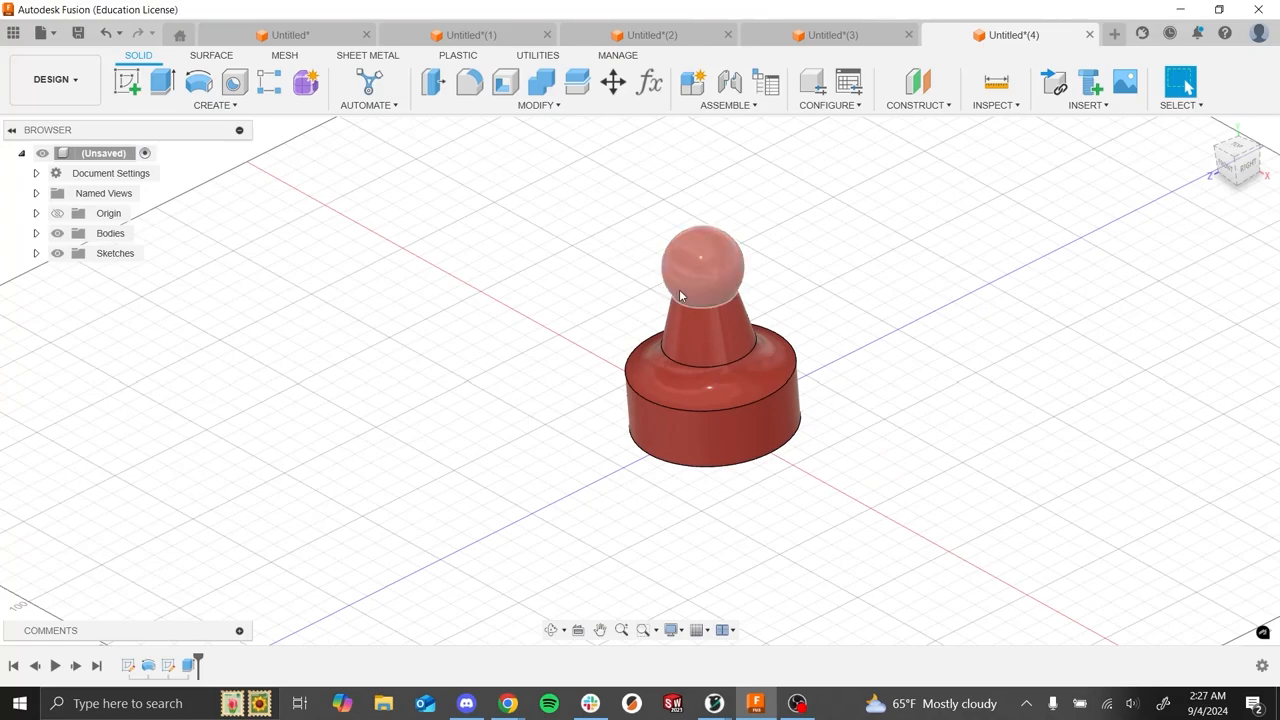
key("alt+Tab")
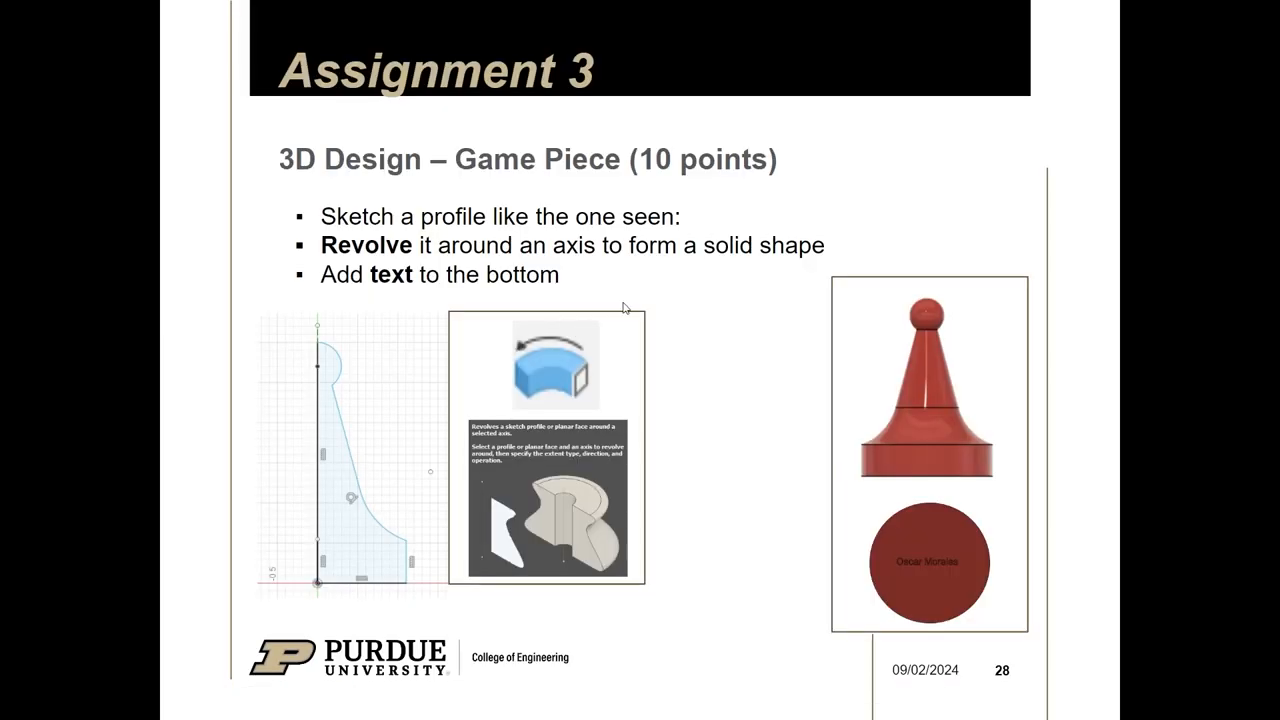
key("Right")
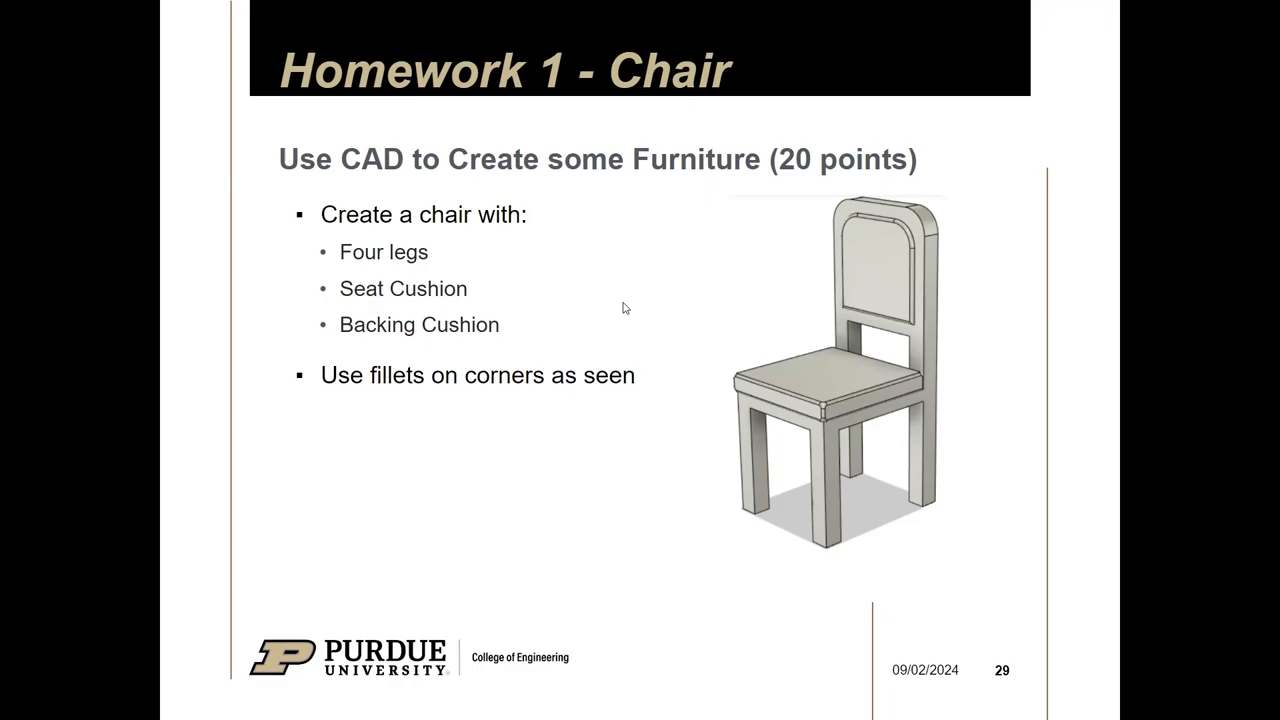